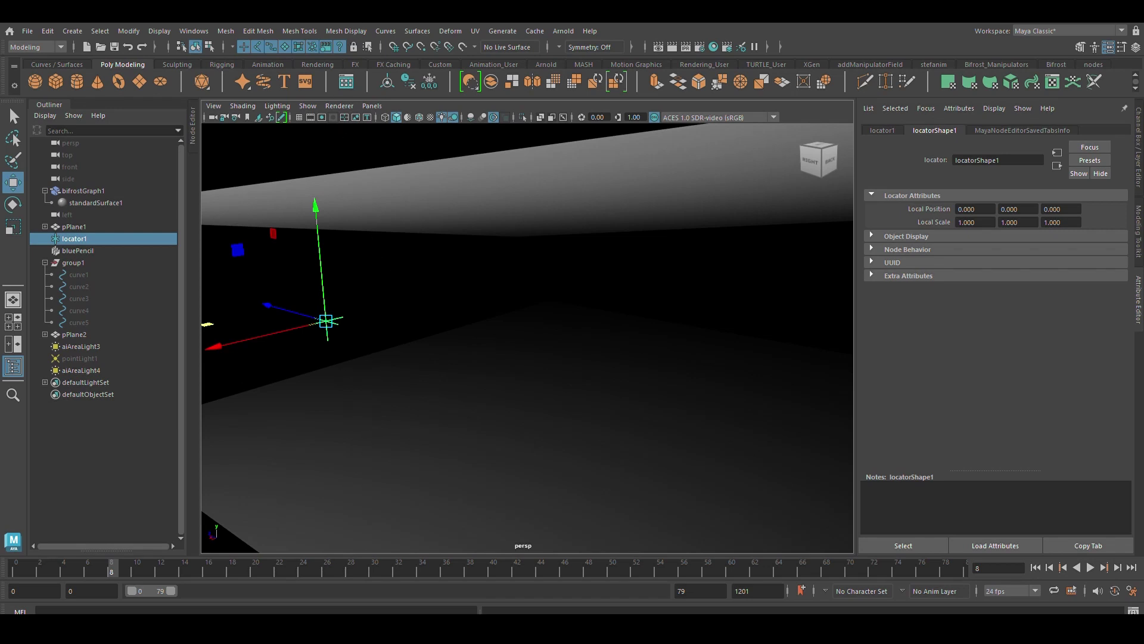
# Move the locator onto the floor and along it to test how the branching legs walk after it
pyautogui.moveTo(316, 325); pyautogui.dragTo(615, 417)
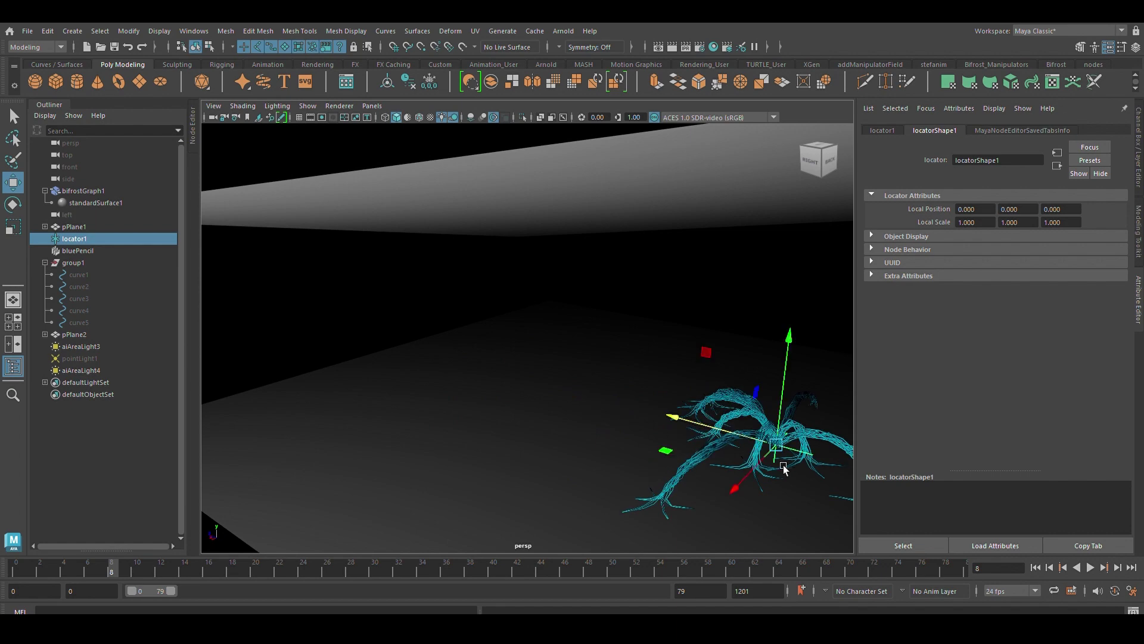
pyautogui.press('f')
pyautogui.keyDown('alt'); pyautogui.moveTo(504, 441); pyautogui.dragTo(442, 448); pyautogui.keyUp('alt')
pyautogui.keyDown('alt'); pyautogui.moveTo(399, 382); pyautogui.dragTo(522, 362); pyautogui.keyUp('alt')
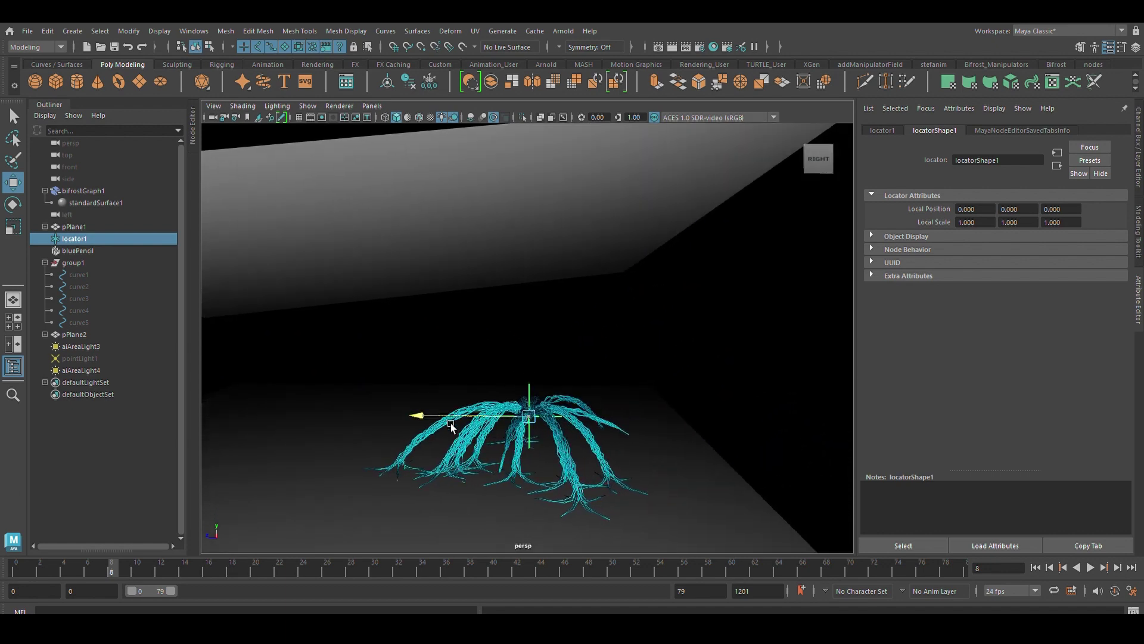
pyautogui.moveTo(451, 426); pyautogui.dragTo(671, 437)
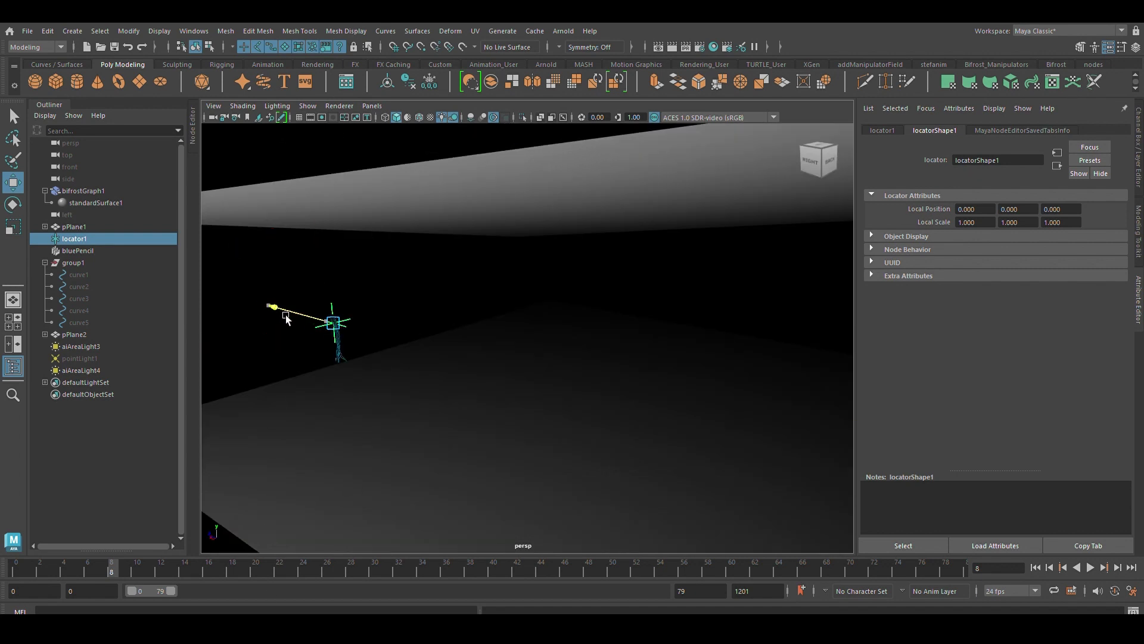
# Move the locator onto the floor from its starting spot and shift it across twice more to check the leg motion from the side
pyautogui.moveTo(332, 332); pyautogui.dragTo(615, 417)
pyautogui.keyDown('alt'); pyautogui.moveTo(756, 468); pyautogui.dragTo(542, 455, button='middle'); pyautogui.keyUp('alt')
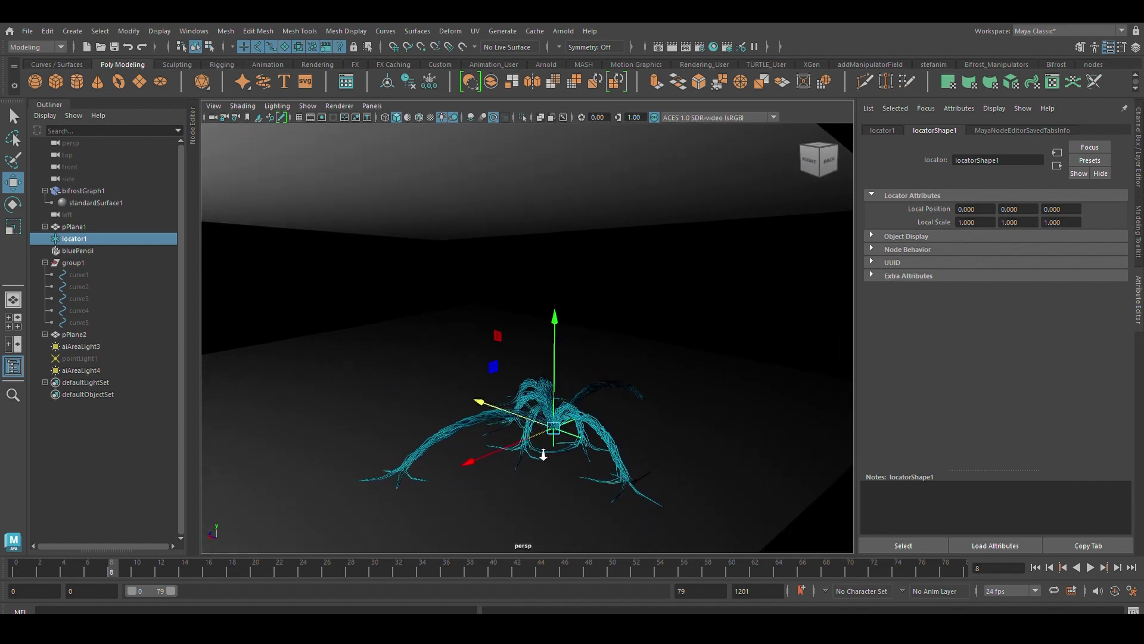
pyautogui.scroll(-1, 539, 454)
pyautogui.keyDown('alt'); pyautogui.moveTo(490, 441); pyautogui.dragTo(359, 466); pyautogui.keyUp('alt')
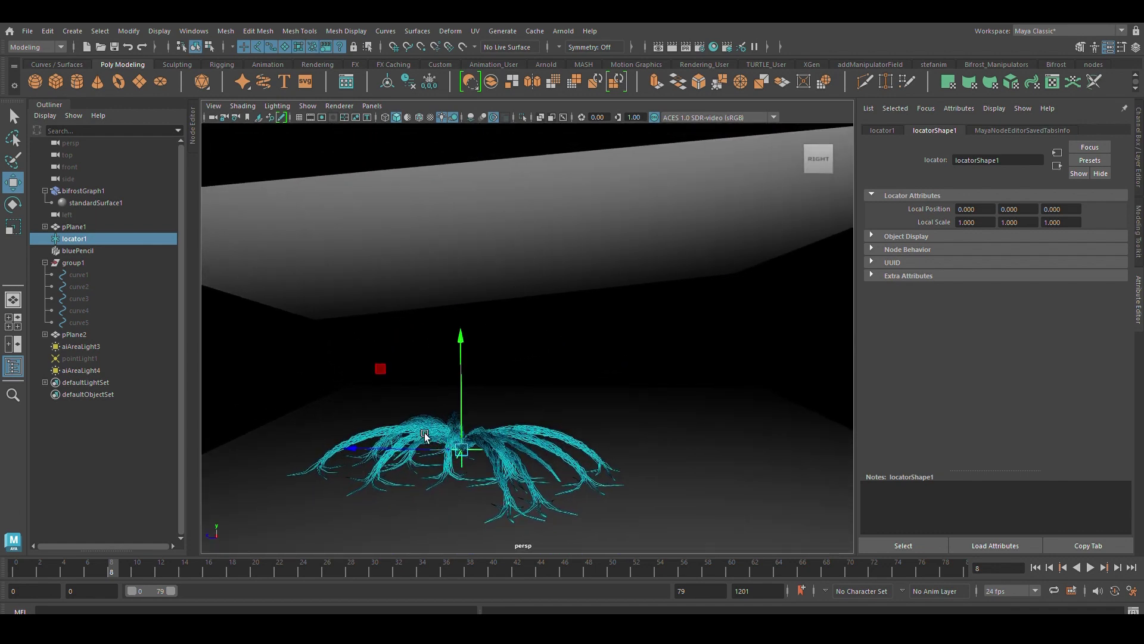
pyautogui.moveTo(397, 380)
pyautogui.mouseDown(button='middle')
pyautogui.moveTo(277, 368)
pyautogui.moveTo(262, 309)
pyautogui.moveTo(278, 261)
pyautogui.moveTo(319, 238)
pyautogui.moveTo(493, 215)
pyautogui.moveTo(654, 212)
pyautogui.moveTo(697, 271)
pyautogui.moveTo(702, 310)
pyautogui.moveTo(669, 351)
pyautogui.mouseUp(button='middle')
pyautogui.keyDown('alt'); pyautogui.moveTo(654, 354); pyautogui.dragTo(532, 350, button='middle'); pyautogui.keyUp('alt')
pyautogui.moveTo(454, 423); pyautogui.dragTo(698, 438)
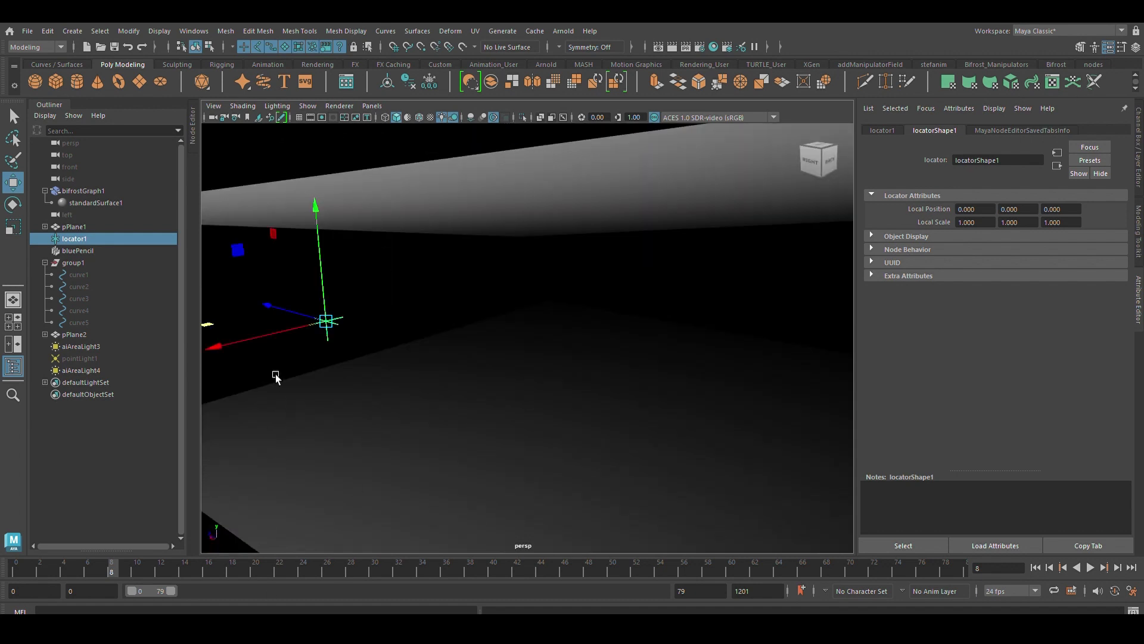
# Bring the locator back onto the floor and inspect the legs from other angles
pyautogui.moveTo(347, 337); pyautogui.dragTo(660, 430)
pyautogui.keyDown('alt'); pyautogui.moveTo(782, 466); pyautogui.dragTo(359, 456); pyautogui.keyUp('alt')
pyautogui.keyDown('alt'); pyautogui.moveTo(391, 379); pyautogui.dragTo(697, 280); pyautogui.keyUp('alt')
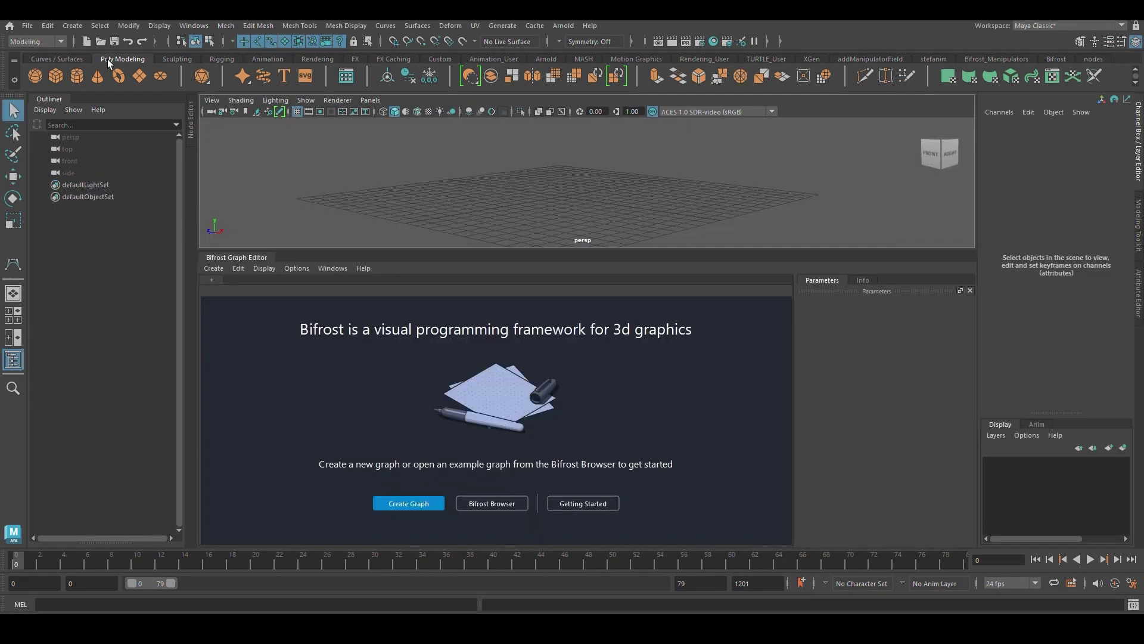
# Create a polygon plane at the origin and scale it uniformly to about 23
pyautogui.click(138, 75)
pyautogui.click(331, 258)
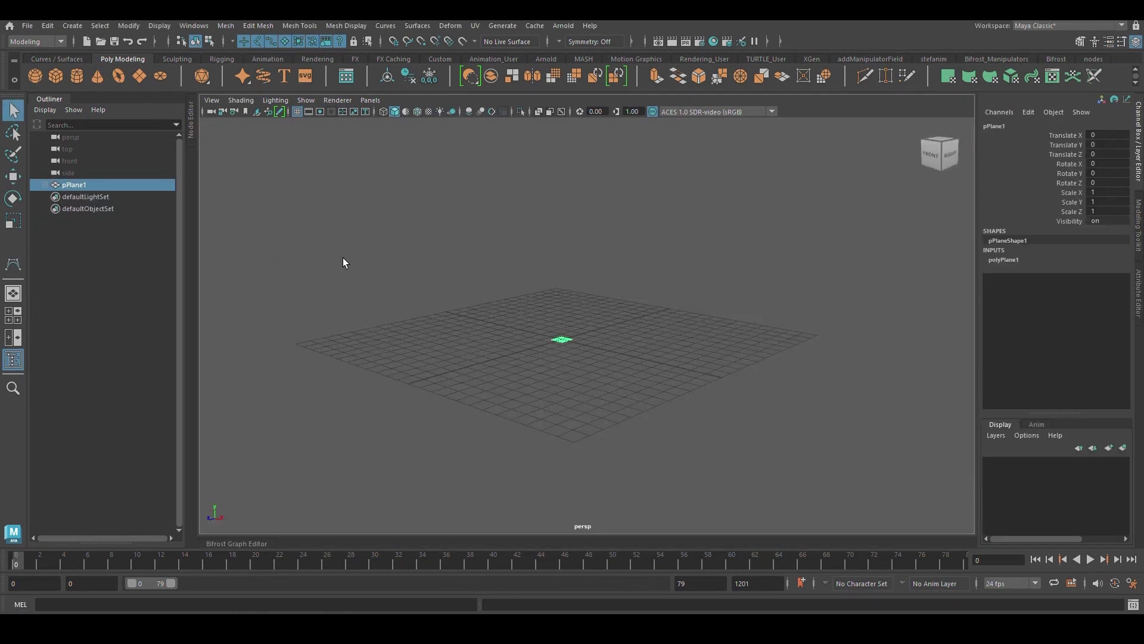
pyautogui.moveTo(502, 364); pyautogui.dragTo(587, 269)
# Draw an L-shaped CV curve in the front view, running about 4 units down to the origin and about 2 units along X
pyautogui.press('space')
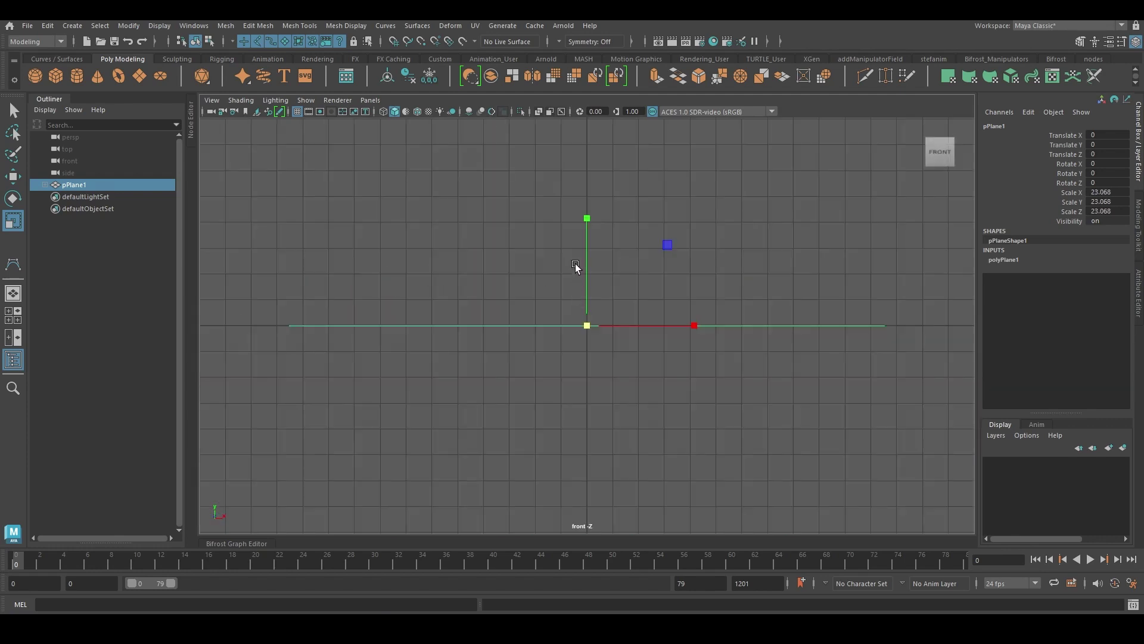
pyautogui.keyDown('alt'); pyautogui.moveTo(574, 263); pyautogui.dragTo(537, 332, button='middle'); pyautogui.keyUp('alt')
pyautogui.click(72, 26)
pyautogui.moveTo(168, 115)
pyautogui.click(268, 118)
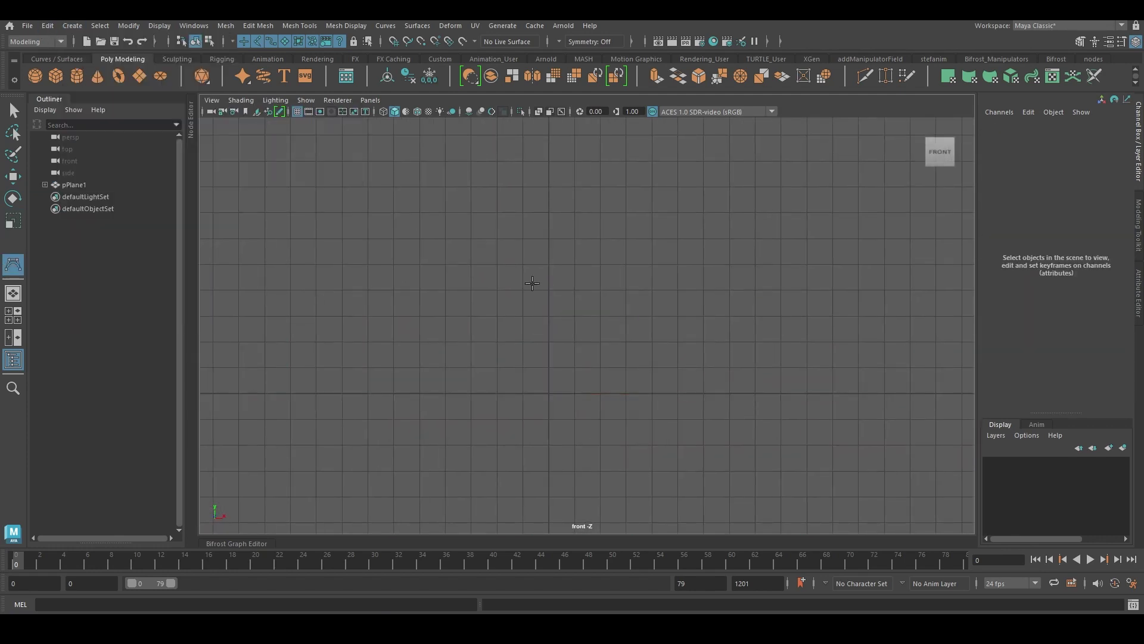
pyautogui.click(548, 290)
pyautogui.click(546, 365)
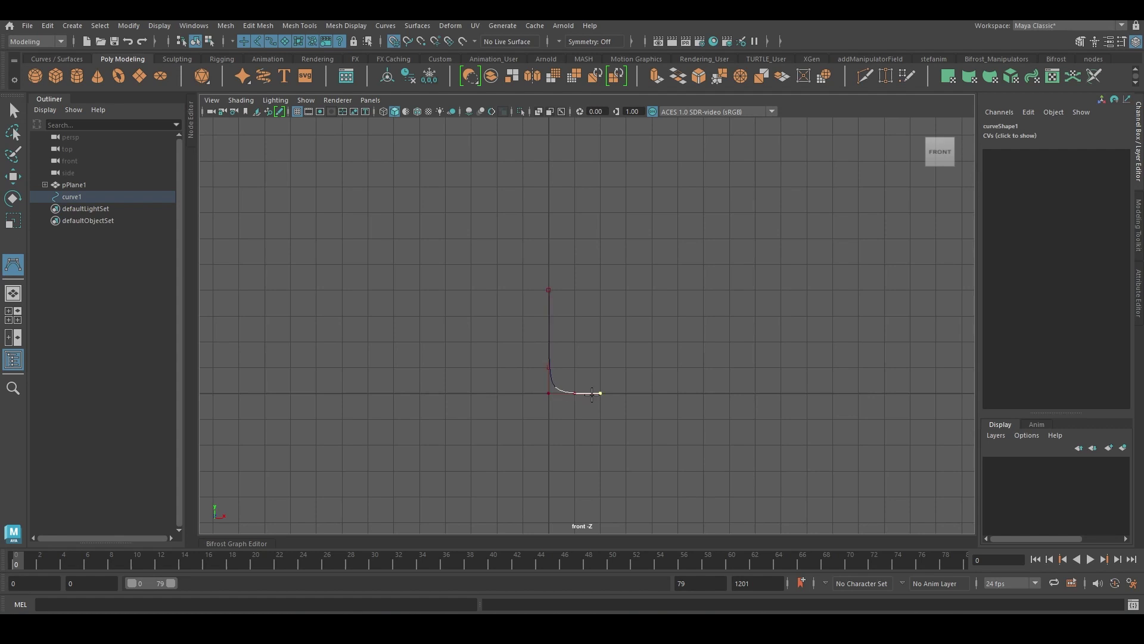
pyautogui.press('Return')
# Shorten the foot of the curve by moving its end control vertices along X toward the bend, and return to object selection
pyautogui.moveTo(585, 354); pyautogui.dragTo(482, 322, button='right')
pyautogui.click(576, 394)
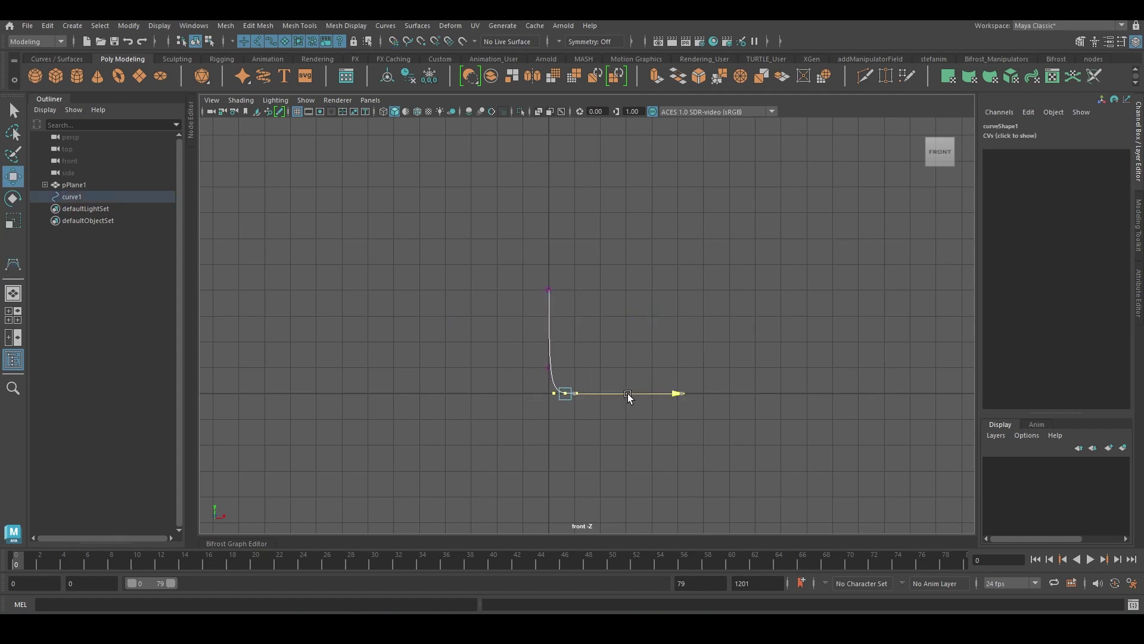
pyautogui.press('q')
pyautogui.moveTo(568, 339); pyautogui.dragTo(599, 286, button='right')
# Scale the curve uniformly to about 0.727 in the perspective view, and hide the curve and the plane
pyautogui.press('space')
pyautogui.press('space')
pyautogui.click(562, 300)
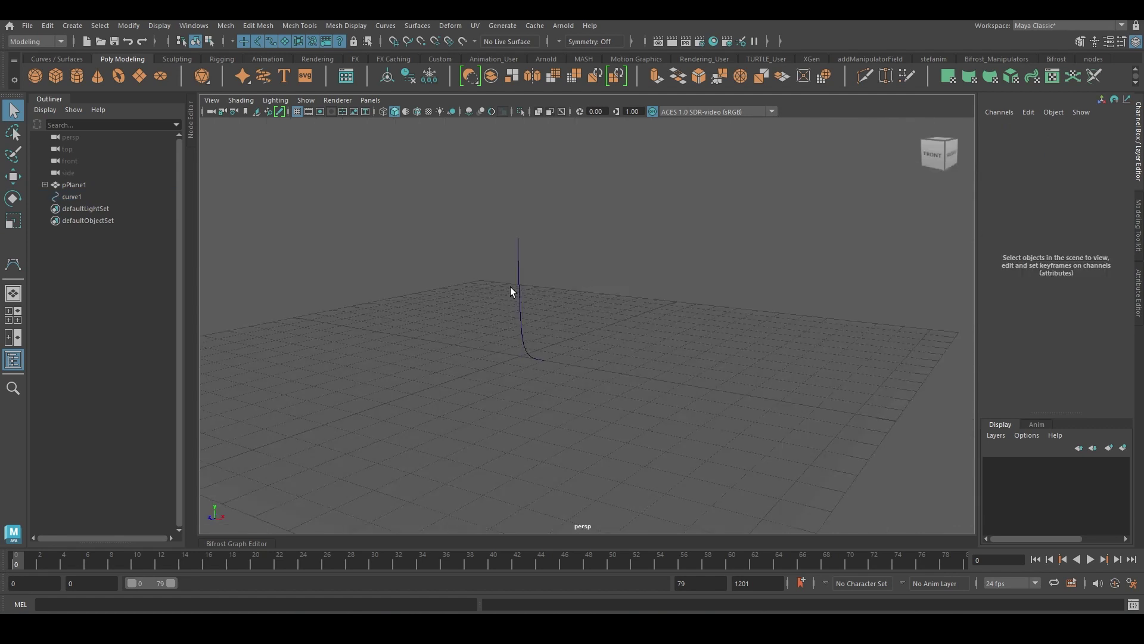
pyautogui.moveTo(507, 271); pyautogui.dragTo(508, 272)
pyautogui.press('r')
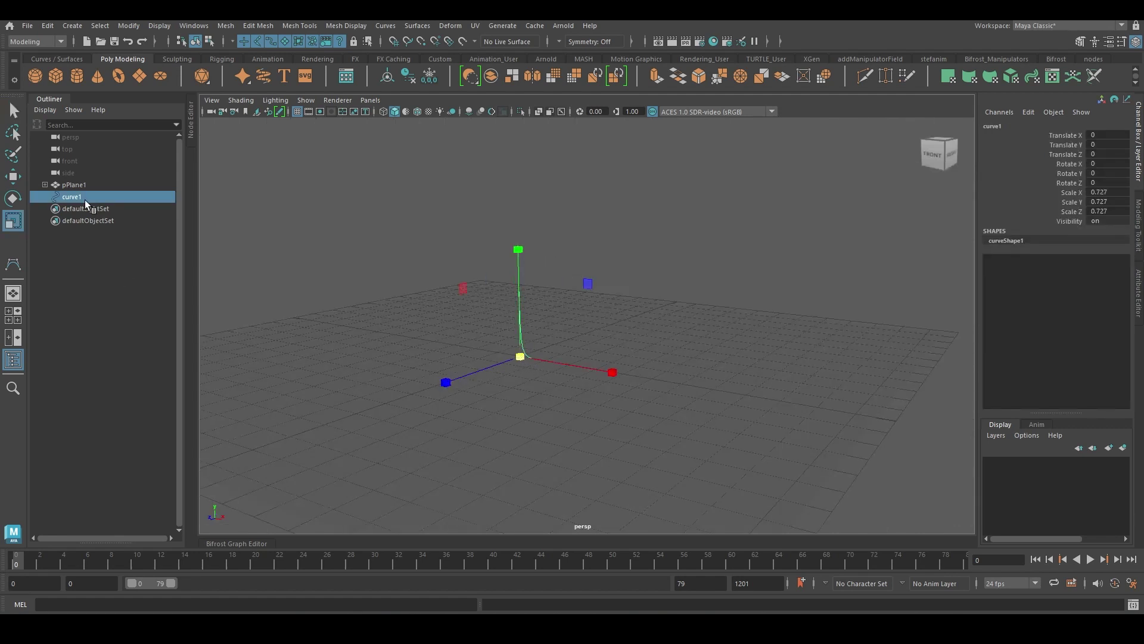
pyautogui.hotkey('ctrl', 'h')
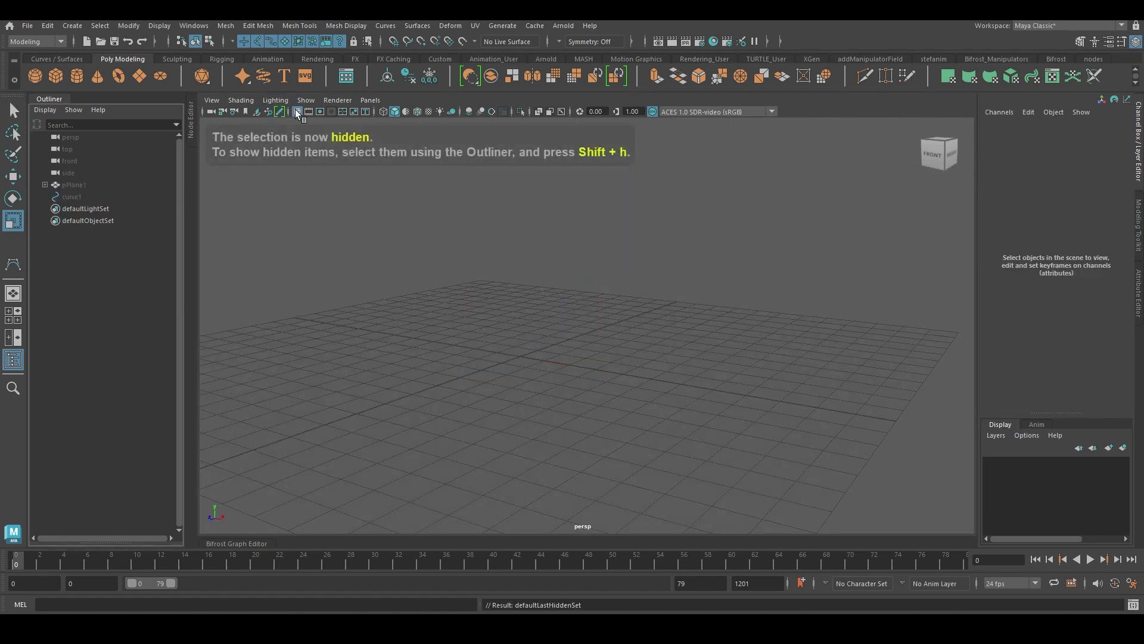
# Create a new Bifrost graph and bring curve1 and pPlane1 into it as input nodes
pyautogui.click(245, 542)
pyautogui.click(429, 503)
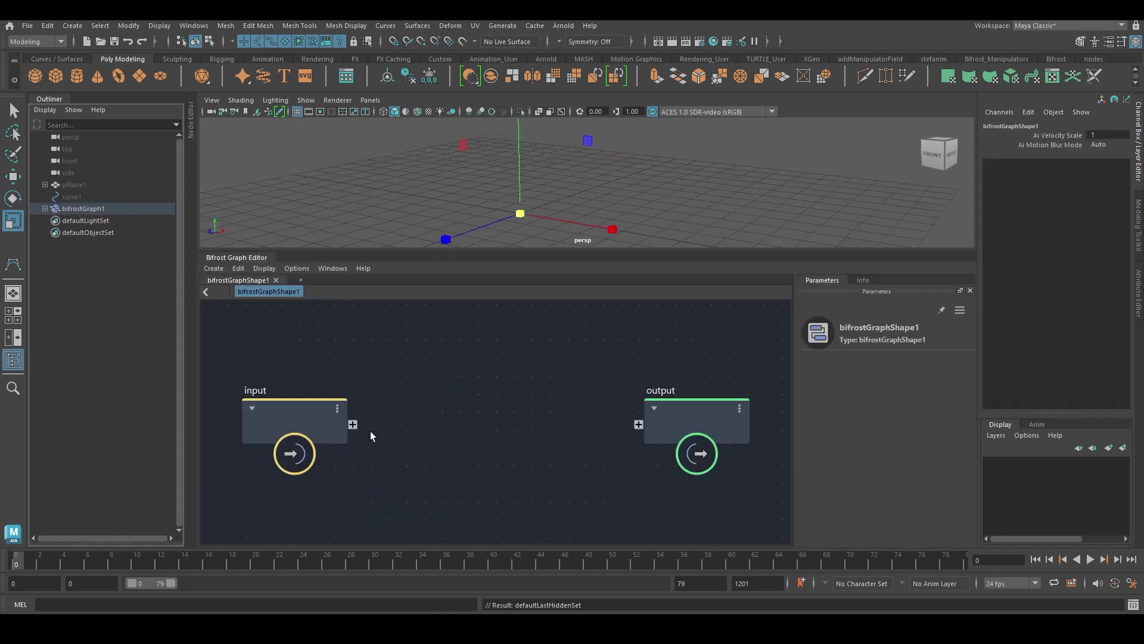
pyautogui.moveTo(72, 195); pyautogui.dragTo(405, 393)
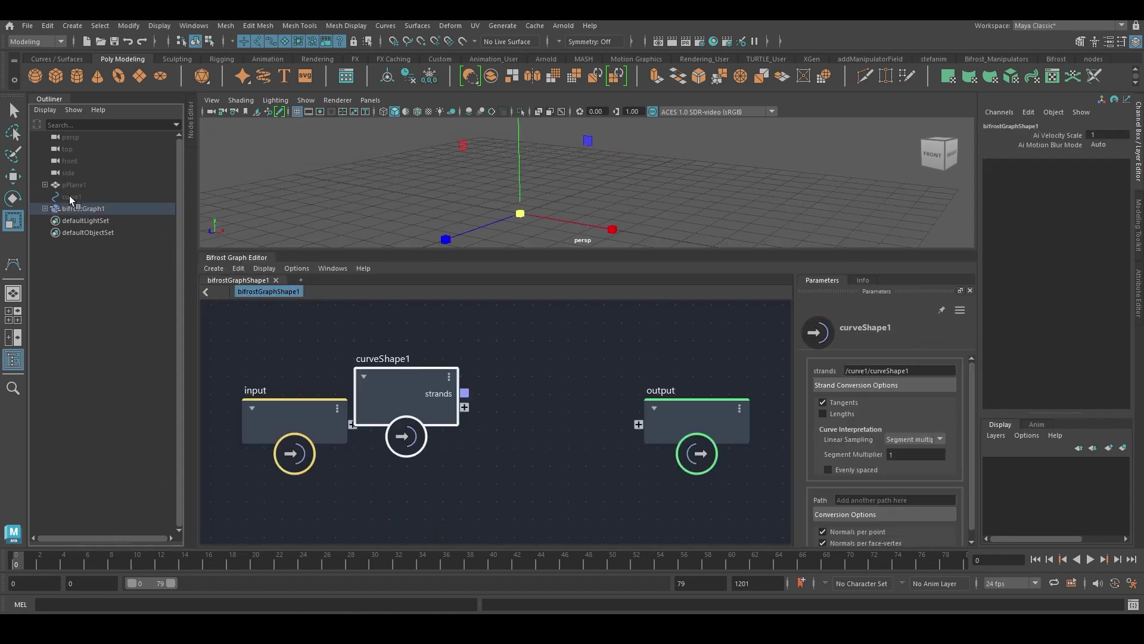
pyautogui.moveTo(74, 184); pyautogui.dragTo(473, 491)
pyautogui.moveTo(323, 426); pyautogui.dragTo(241, 441)
pyautogui.keyDown('alt'); pyautogui.moveTo(446, 445); pyautogui.dragTo(449, 409, button='middle'); pyautogui.keyUp('alt')
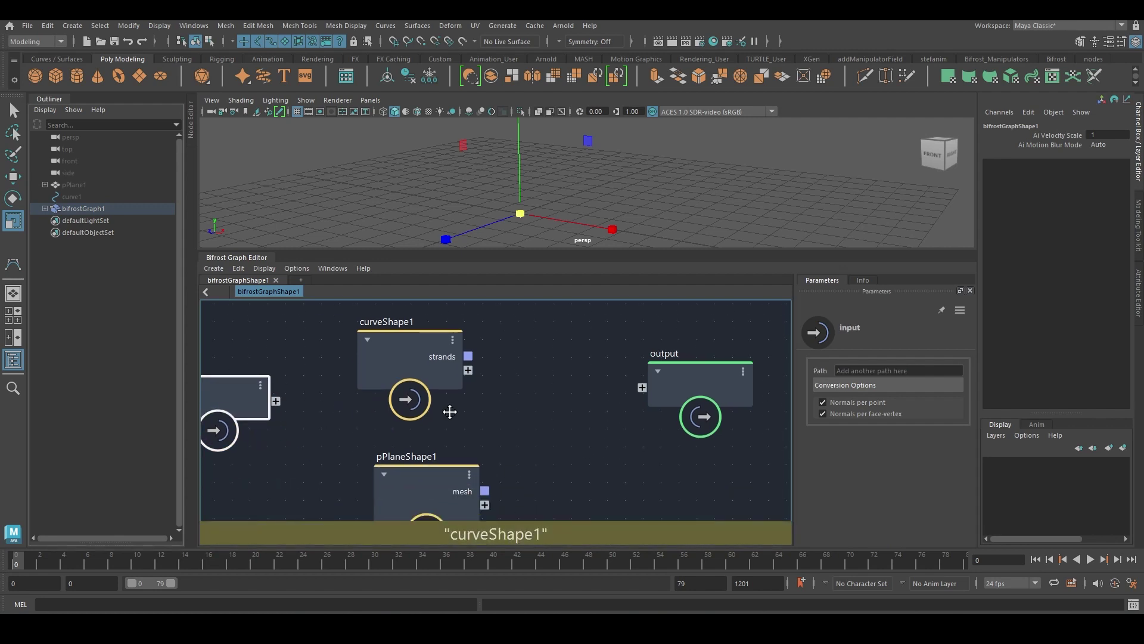
# Set the curveShape1 node's Segment Multiplier to 5 and enable Evenly spaced
pyautogui.scroll(-2, 453, 411)
pyautogui.click(440, 381)
pyautogui.click(898, 454)
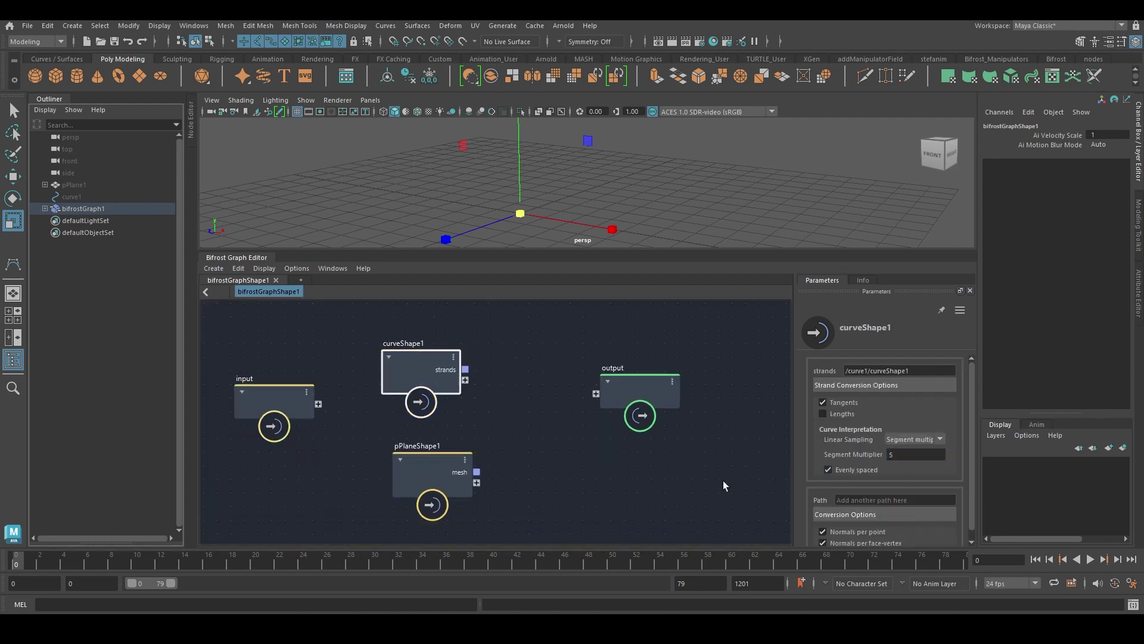
# Arrange the graph with curveShape1 above pPlaneShape1 and the output node farther from them
pyautogui.keyDown('alt'); pyautogui.moveTo(566, 489); pyautogui.dragTo(540, 488, button='middle'); pyautogui.keyUp('alt')
pyautogui.scroll(-2, 542, 487)
pyautogui.moveTo(420, 416); pyautogui.dragTo(426, 374)
pyautogui.moveTo(433, 477); pyautogui.dragTo(415, 448)
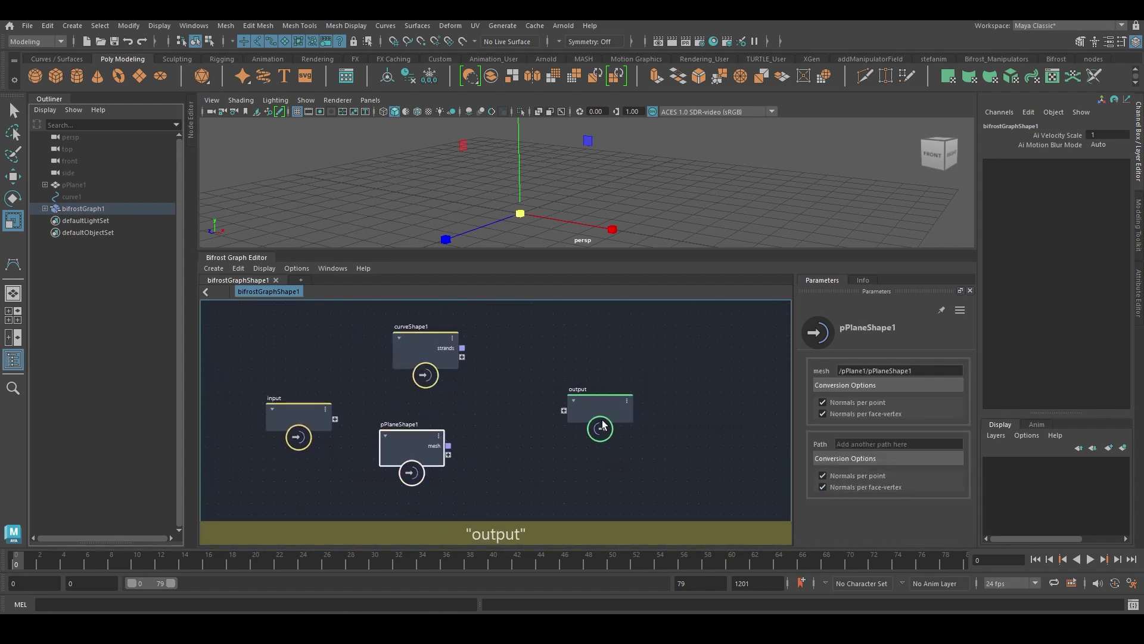
pyautogui.click(603, 424)
# Add a scatter_points node and connect the pPlaneShape1 mesh to its geometry input
pyautogui.press('Tab')
pyautogui.write('c')
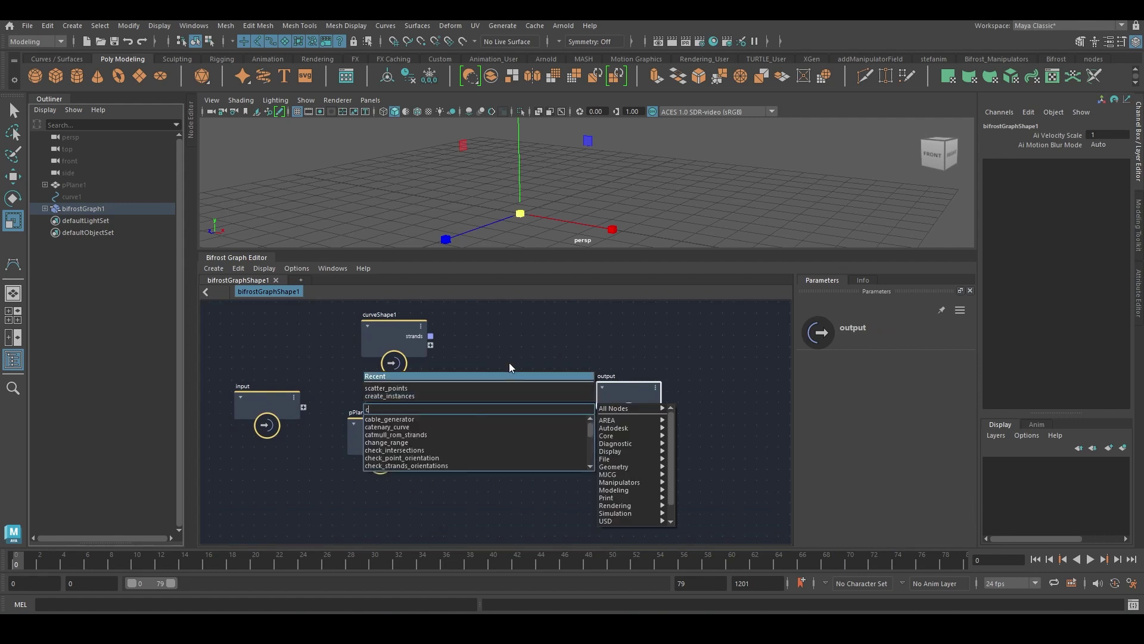
pyautogui.press('BackSpace')
pyautogui.write('scatter')
pyautogui.press('Down')
pyautogui.press('Down')
pyautogui.press('Return')
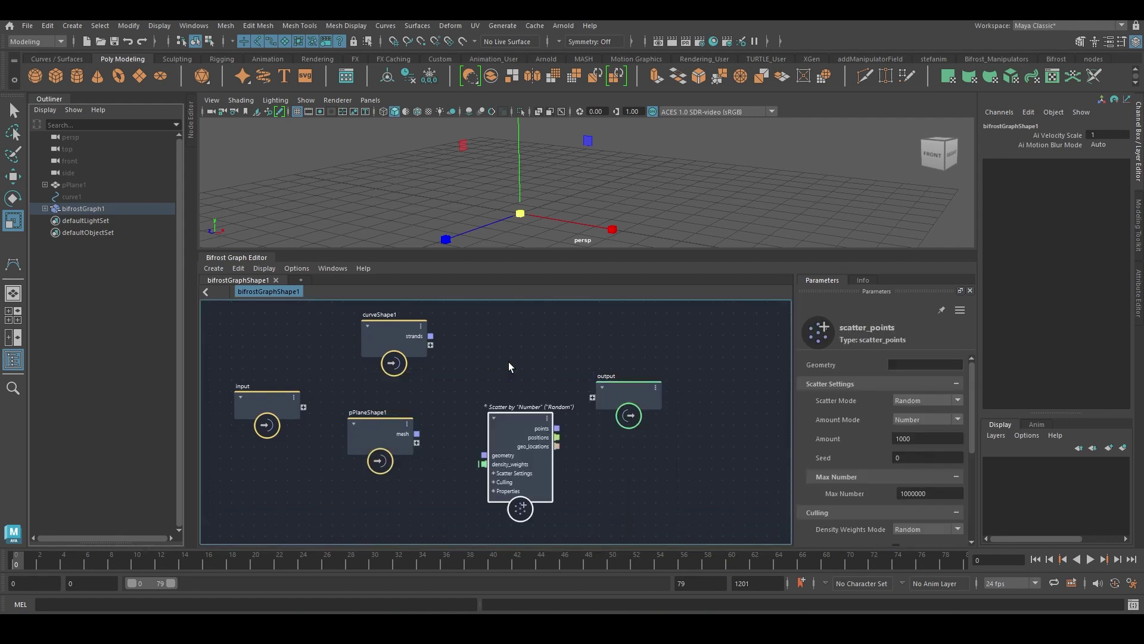
pyautogui.click(509, 362)
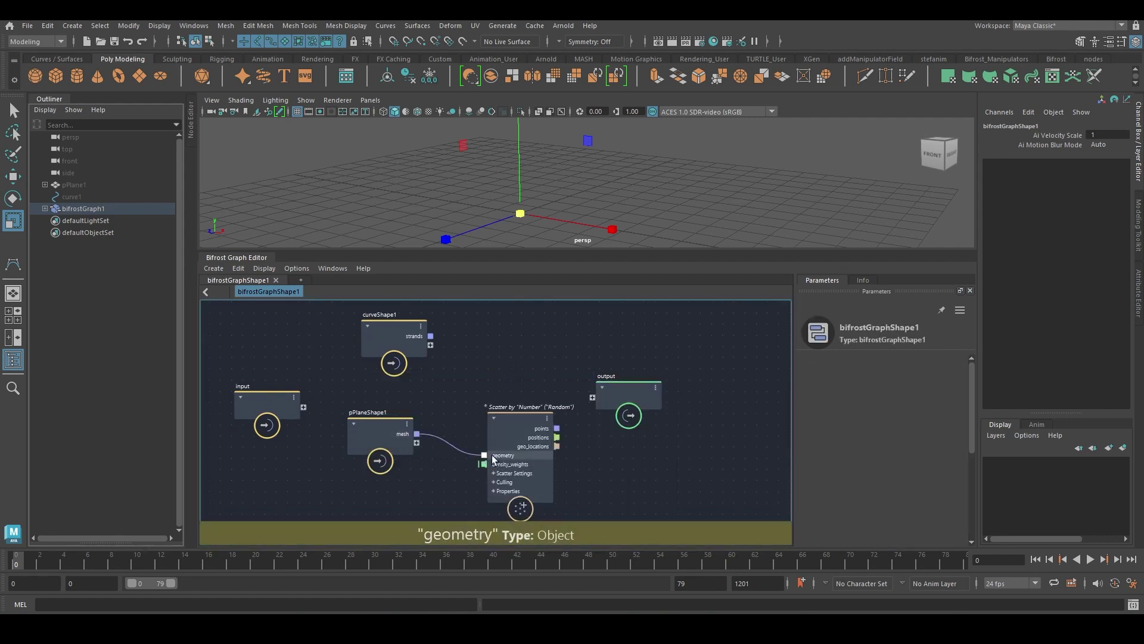
pyautogui.moveTo(536, 430); pyautogui.dragTo(512, 396)
# Set the scatter_points Amount to 150
pyautogui.keyDown('alt'); pyautogui.moveTo(625, 409); pyautogui.dragTo(599, 407, button='middle'); pyautogui.keyUp('alt')
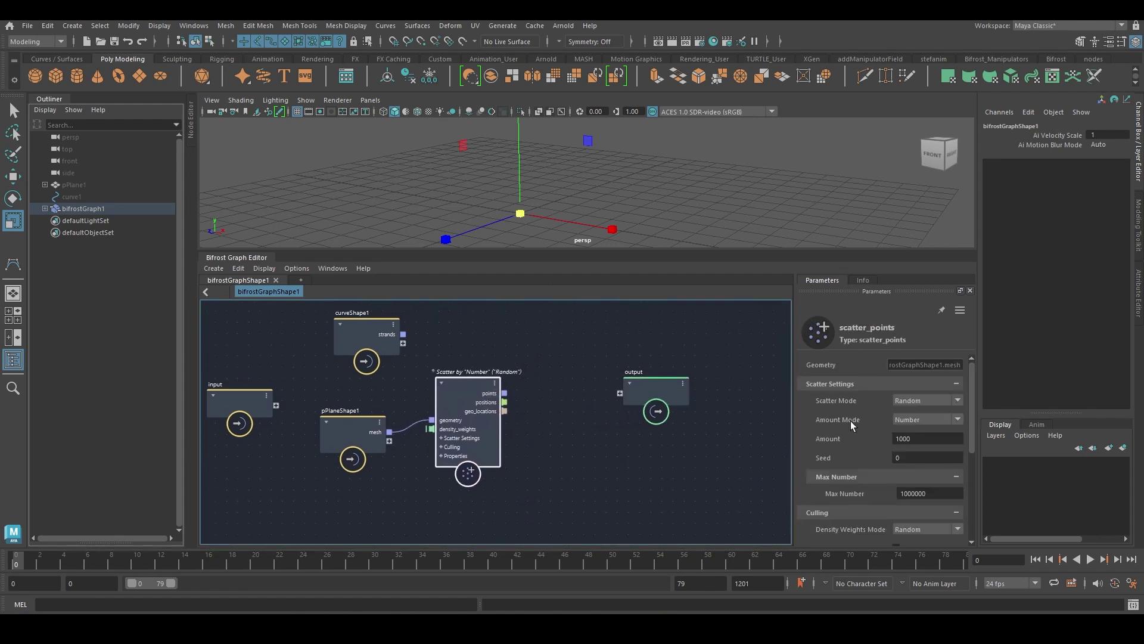
pyautogui.write('150')
pyautogui.press('Return')
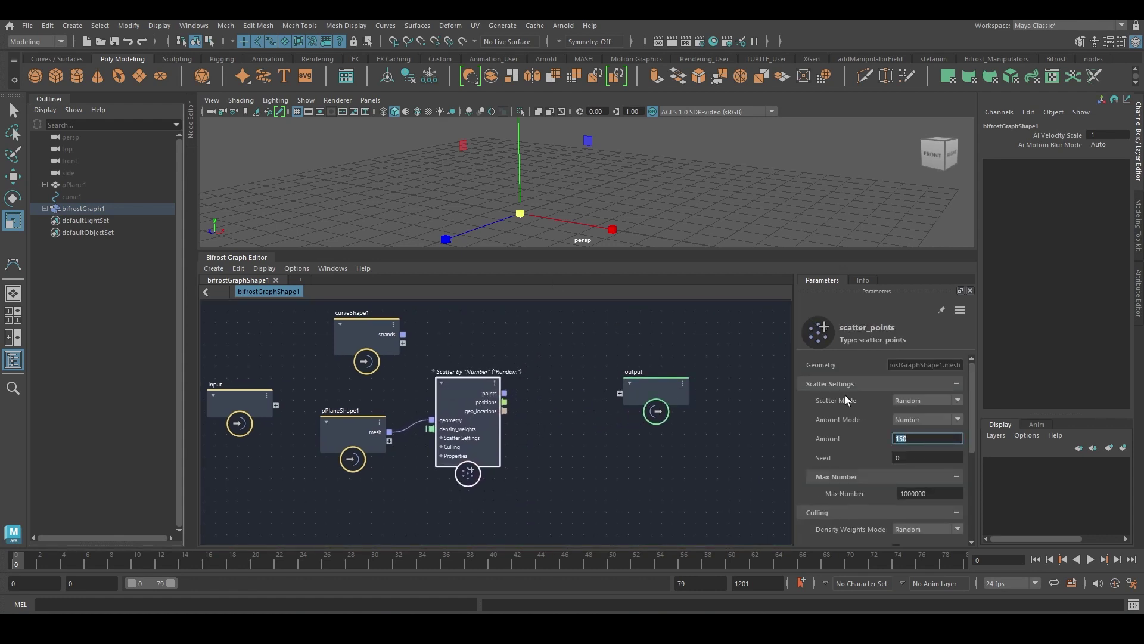
# Make room before the output node and add a create_instances node between scatter_points and output
pyautogui.keyDown('alt'); pyautogui.moveTo(462, 443); pyautogui.dragTo(448, 446, button='middle'); pyautogui.keyUp('alt')
pyautogui.moveTo(621, 413); pyautogui.dragTo(665, 408)
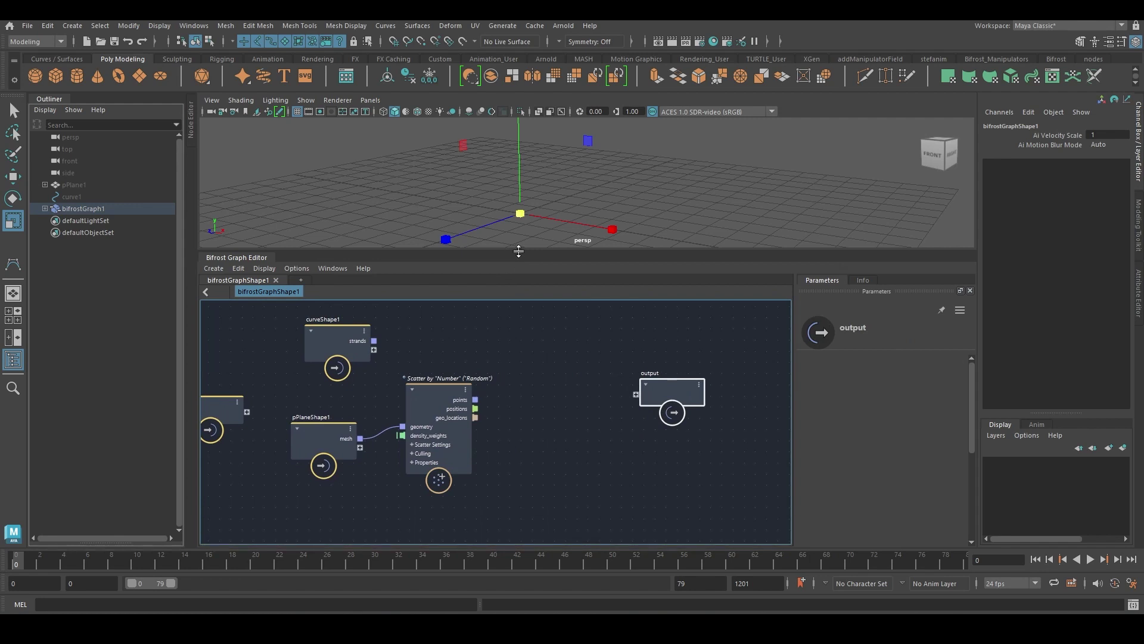
pyautogui.moveTo(519, 250); pyautogui.dragTo(518, 269)
pyautogui.press('Tab')
pyautogui.write('inst')
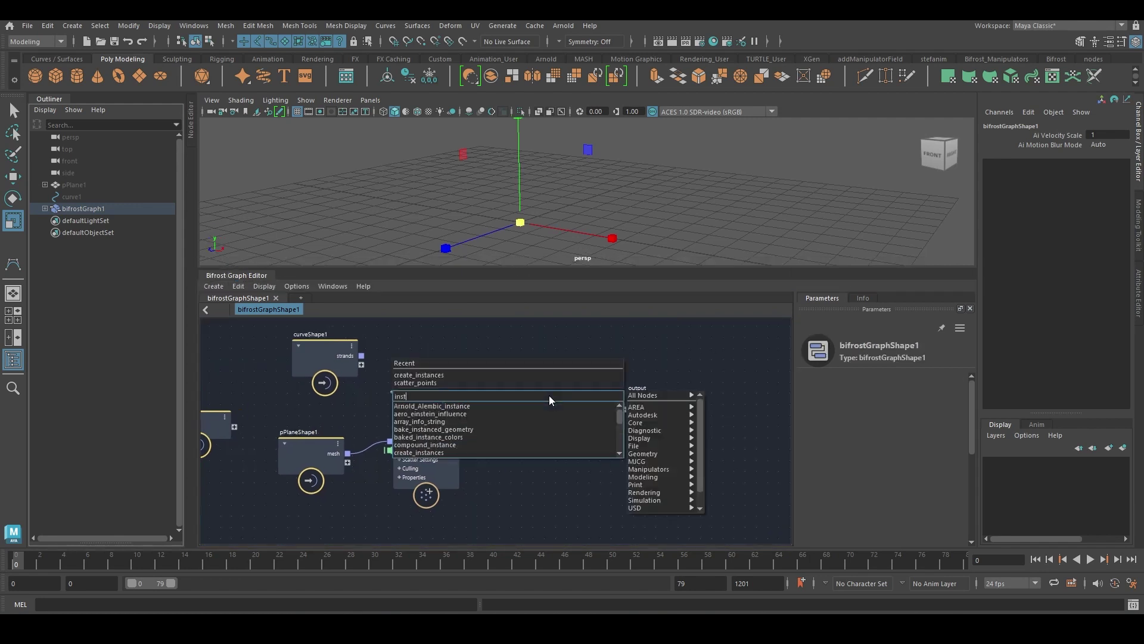
pyautogui.write('ances')
pyautogui.press('Down')
pyautogui.press('Return')
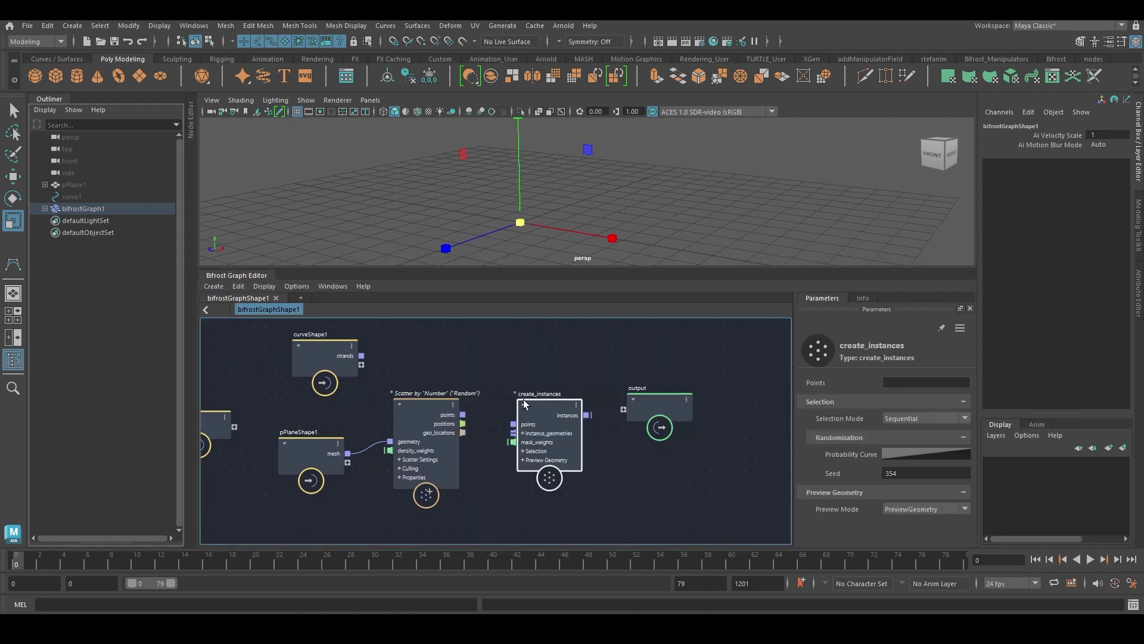
# Connect the scattered points and the curve strands to create_instances, and feed its instances to the output
pyautogui.moveTo(463, 415); pyautogui.dragTo(514, 433)
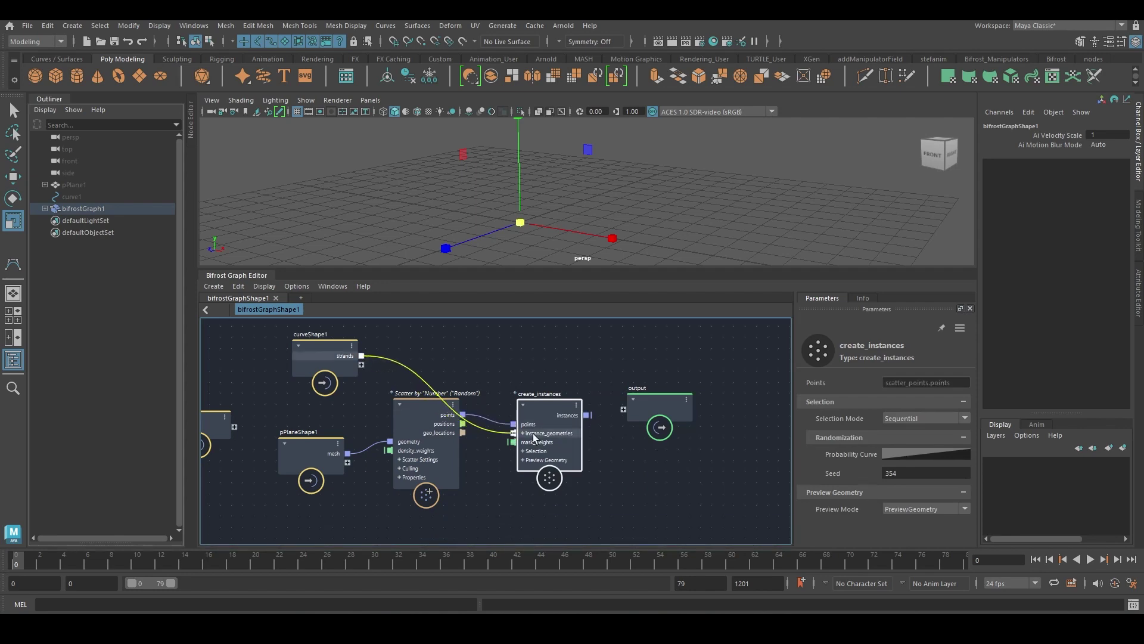
pyautogui.moveTo(587, 415); pyautogui.dragTo(605, 414)
pyautogui.keyDown('alt'); pyautogui.moveTo(625, 204); pyautogui.dragTo(651, 204); pyautogui.keyUp('alt')
pyautogui.keyDown('alt'); pyautogui.moveTo(652, 205); pyautogui.dragTo(470, 171, button='right'); pyautogui.keyUp('alt')
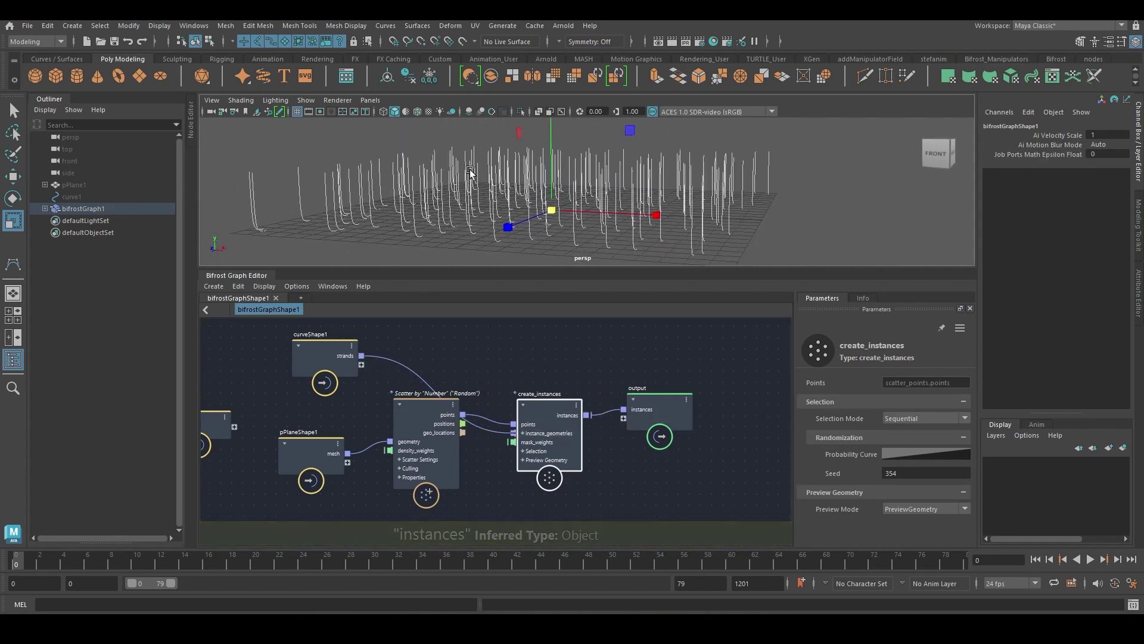
pyautogui.keyDown('alt'); pyautogui.moveTo(530, 176); pyautogui.dragTo(474, 181); pyautogui.keyUp('alt')
# Spread out the nodes, placing curveShape1 beside create_instances and leaving a gap after scatter_points
pyautogui.moveTo(653, 359); pyautogui.dragTo(551, 438)
pyautogui.moveTo(547, 450); pyautogui.dragTo(706, 438)
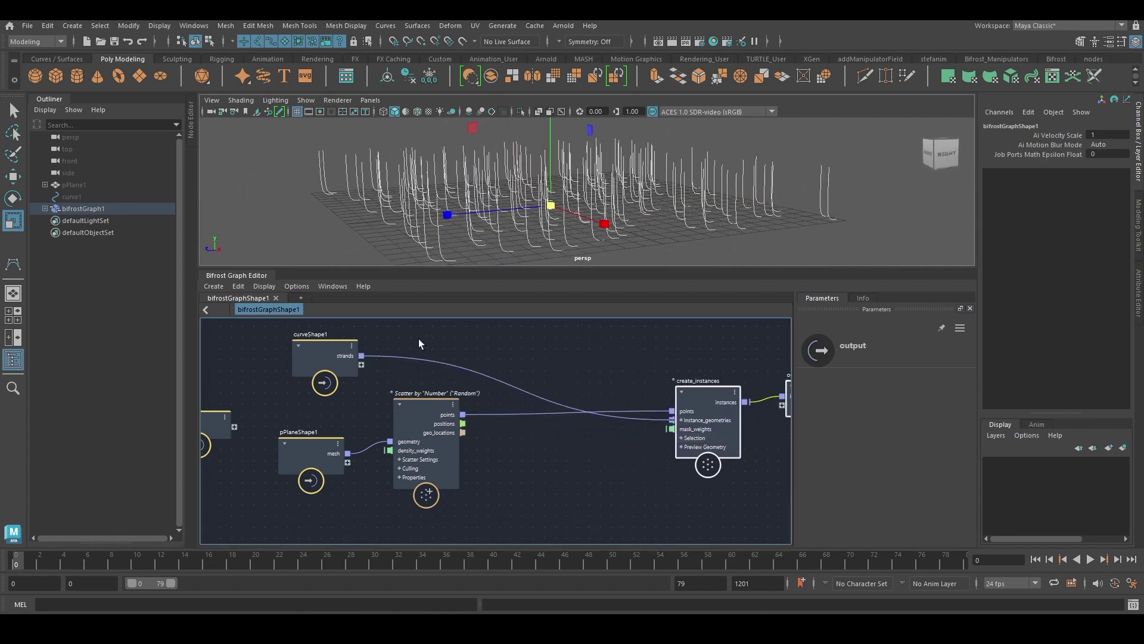
pyautogui.moveTo(338, 353); pyautogui.dragTo(609, 507)
pyautogui.keyDown('alt'); pyautogui.moveTo(579, 451); pyautogui.dragTo(573, 441, button='middle'); pyautogui.keyUp('alt')
pyautogui.moveTo(427, 435); pyautogui.dragTo(463, 395)
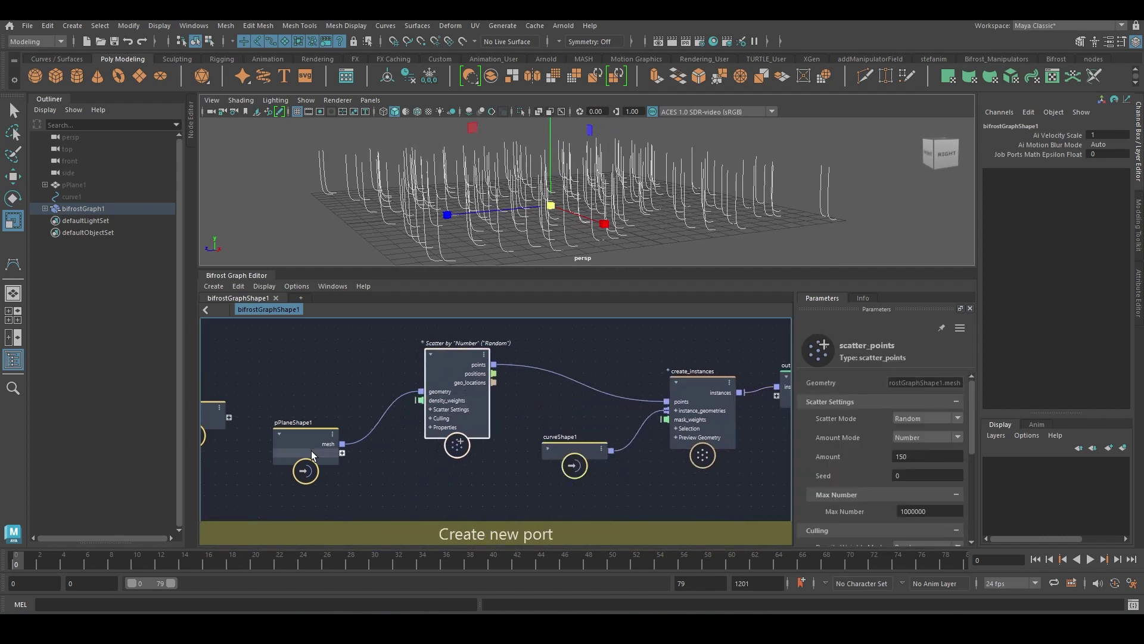
pyautogui.moveTo(311, 451); pyautogui.dragTo(306, 431)
pyautogui.keyDown('alt'); pyautogui.moveTo(549, 403); pyautogui.dragTo(496, 408, button='middle'); pyautogui.keyUp('alt')
# Insert a randomize_point_rotation node between scatter_points and create_instances, routing the scattered points through it
pyautogui.press('Tab')
pyautogui.write('randomize')
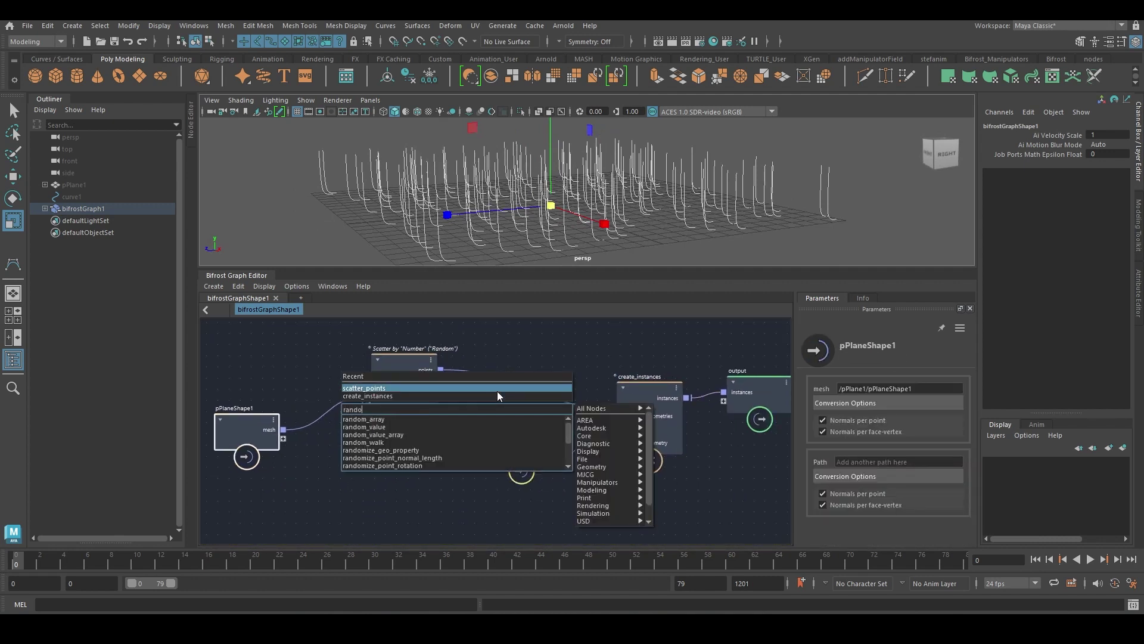
pyautogui.press('Down')
pyautogui.press('Down')
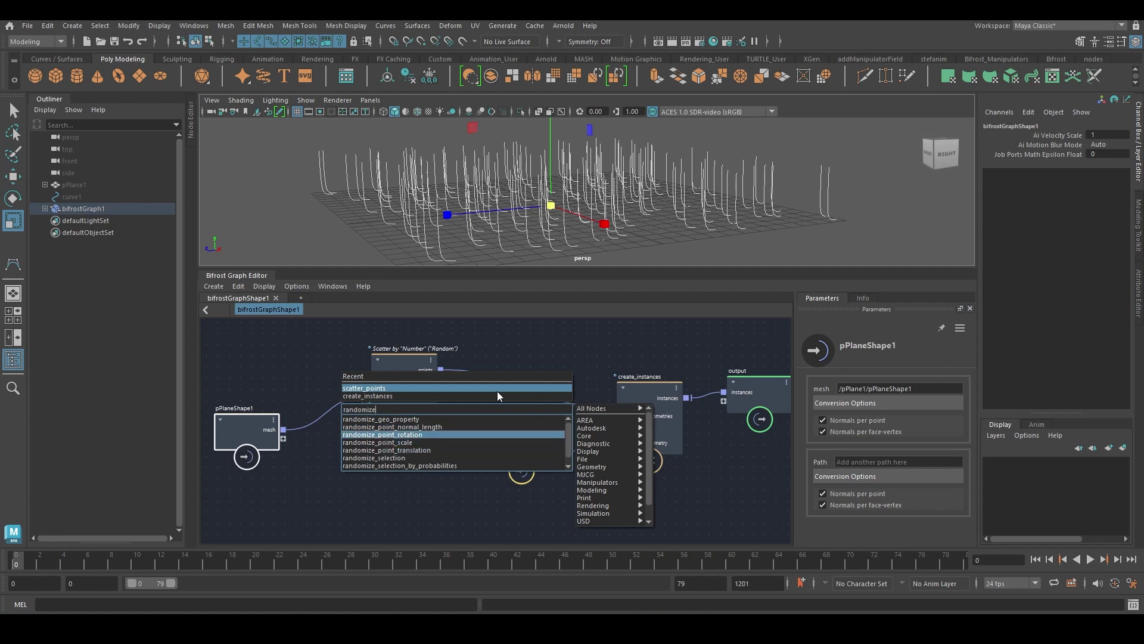
pyautogui.press('Return')
pyautogui.moveTo(498, 451); pyautogui.dragTo(499, 445)
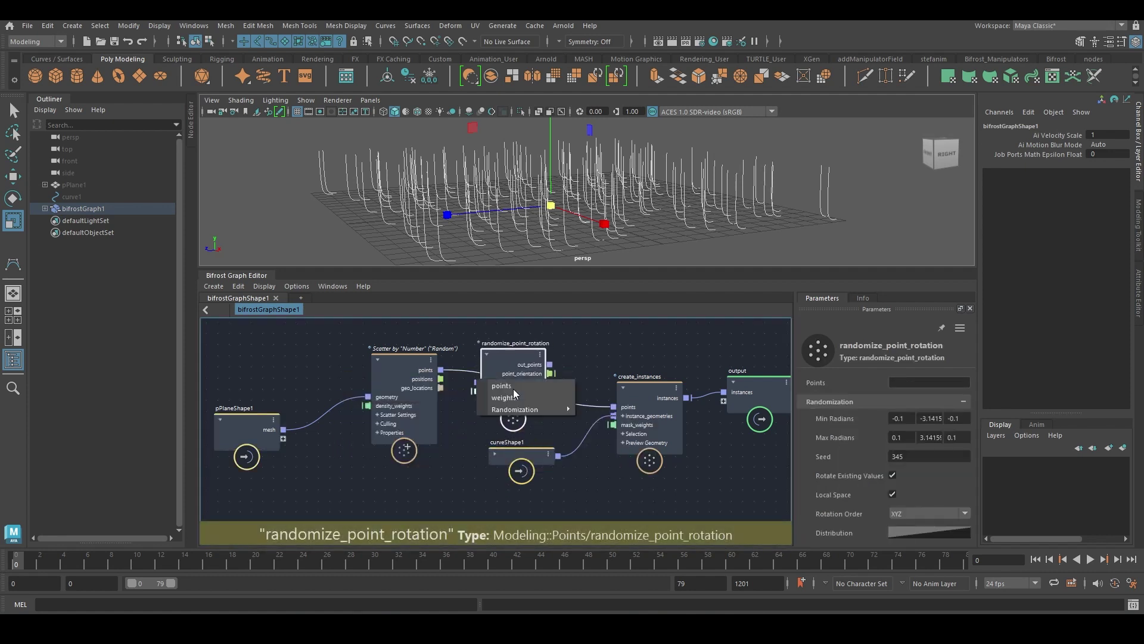
pyautogui.click(510, 388)
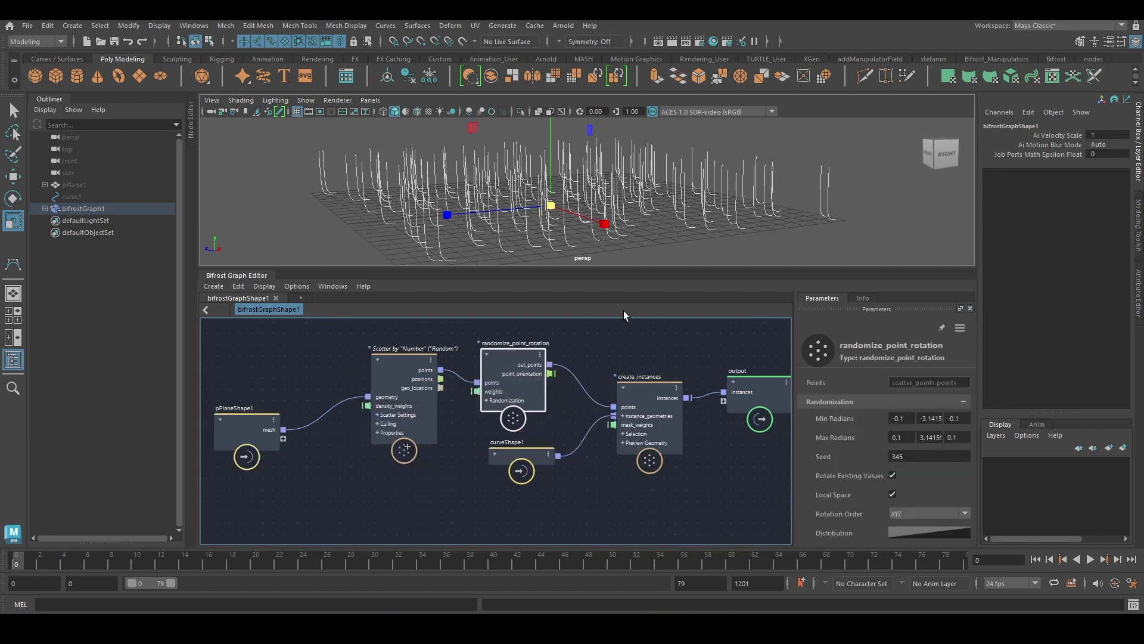
# Set the X and Z rotation limits of randomize_point_rotation to 0 radians, keeping the random rotation around Y only
pyautogui.doubleClick(906, 418)
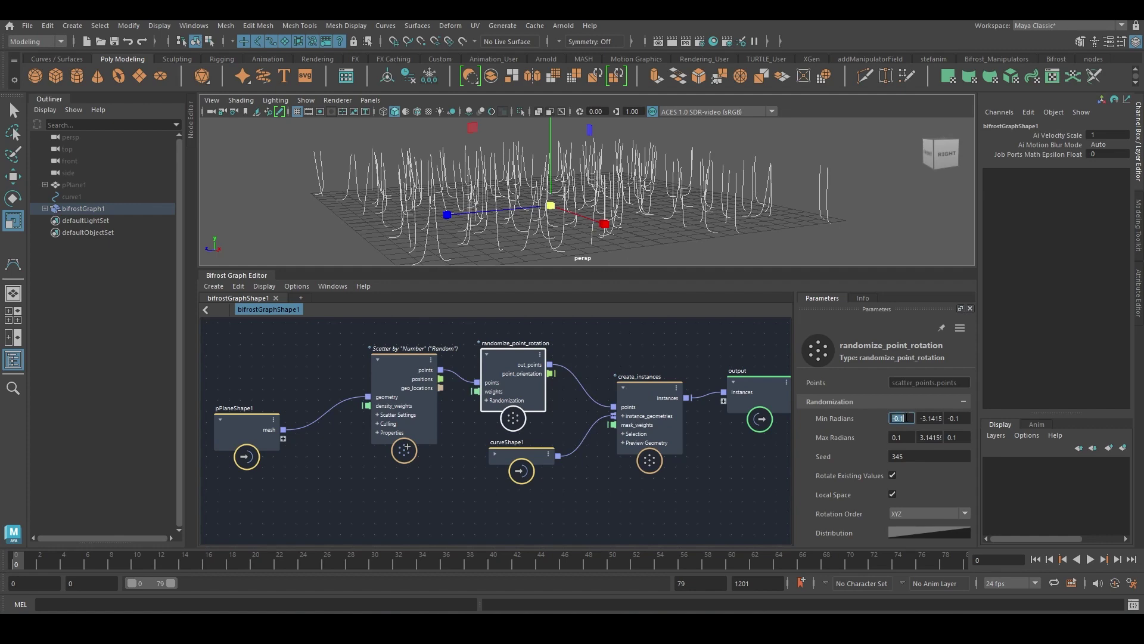
pyautogui.doubleClick(951, 437)
pyautogui.write('0')
pyautogui.doubleClick(899, 438)
pyautogui.write('0')
pyautogui.click(715, 342)
pyautogui.keyDown('alt'); pyautogui.moveTo(673, 206); pyautogui.dragTo(664, 285); pyautogui.keyUp('alt')
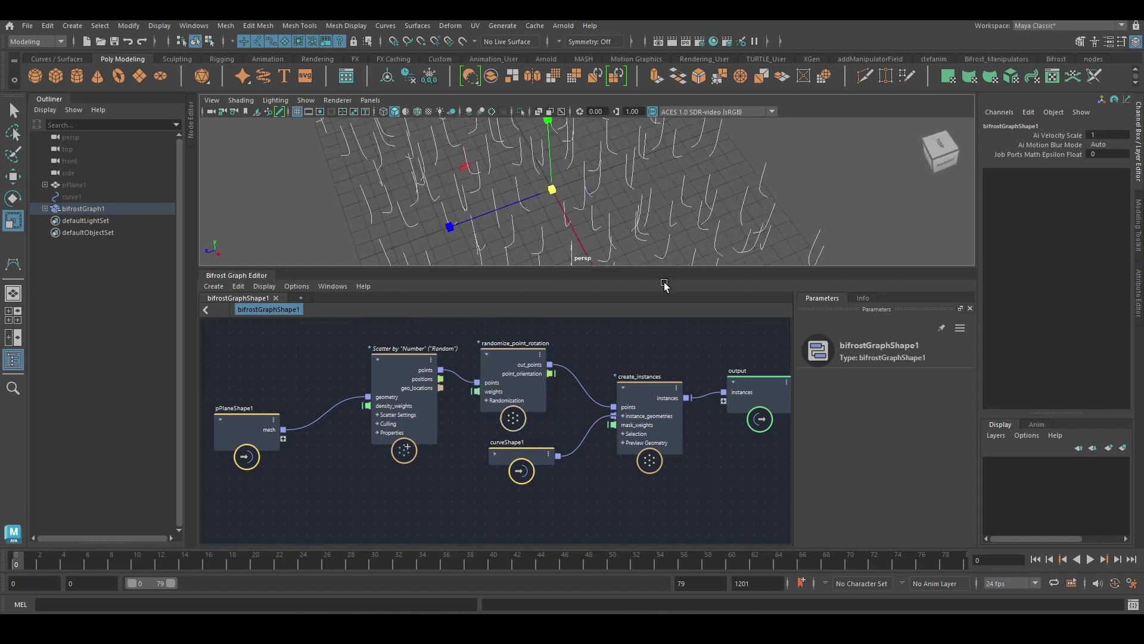
pyautogui.keyDown('alt'); pyautogui.moveTo(661, 256); pyautogui.dragTo(582, 184, button='right'); pyautogui.keyUp('alt')
pyautogui.keyDown('alt'); pyautogui.moveTo(582, 184); pyautogui.dragTo(606, 143); pyautogui.keyUp('alt')
pyautogui.click(724, 233)
pyautogui.keyDown('alt'); pyautogui.moveTo(674, 225); pyautogui.dragTo(660, 248); pyautogui.keyUp('alt')
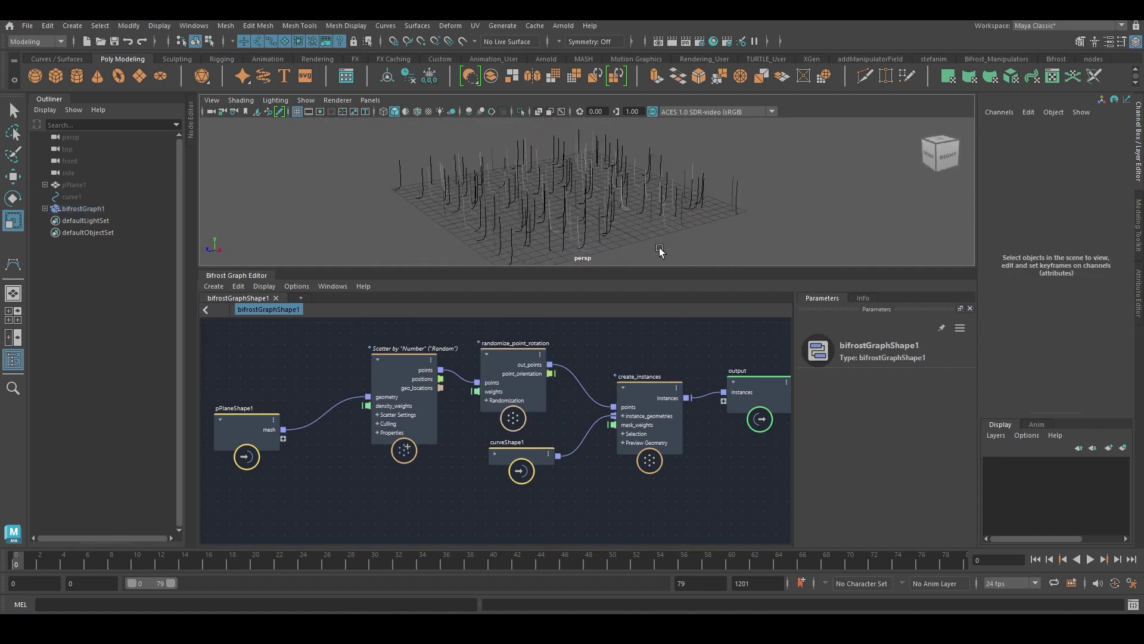
# Move the output node farther from create_instances to make room for more nodes
pyautogui.keyDown('alt'); pyautogui.moveTo(718, 456); pyautogui.dragTo(538, 462, button='middle'); pyautogui.keyUp('alt')
pyautogui.moveTo(583, 398); pyautogui.dragTo(766, 397)
pyautogui.keyDown('alt'); pyautogui.moveTo(542, 396); pyautogui.dragTo(529, 401, button='middle'); pyautogui.keyUp('alt')
pyautogui.scroll(-2, 530, 403)
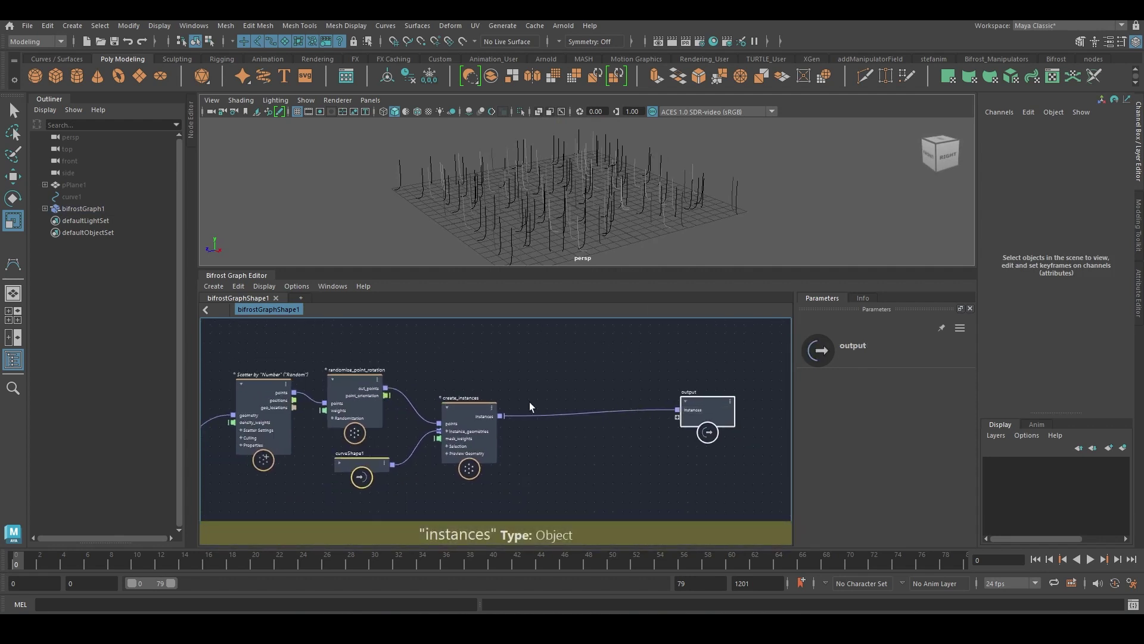
pyautogui.moveTo(464, 447); pyautogui.dragTo(460, 442)
# Add a bake_instanced_geometry node, feed it the instances from create_instances, and route its merged_strands to the output
pyautogui.click(606, 457)
pyautogui.press('Tab')
pyautogui.write('bake')
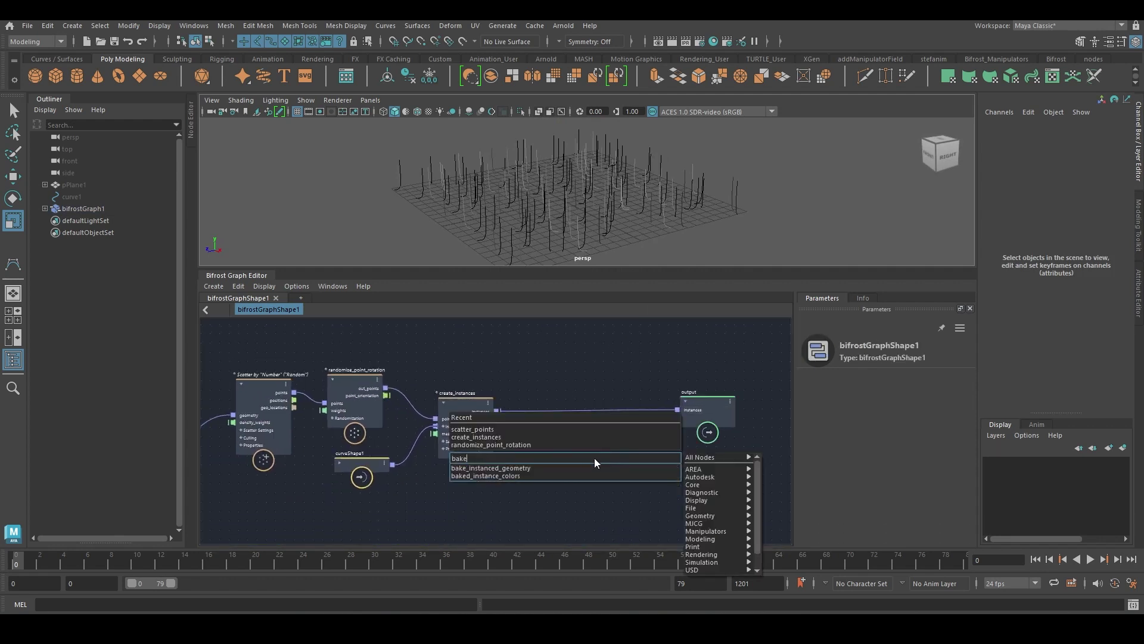
pyautogui.click(574, 467)
pyautogui.moveTo(602, 484); pyautogui.dragTo(576, 407)
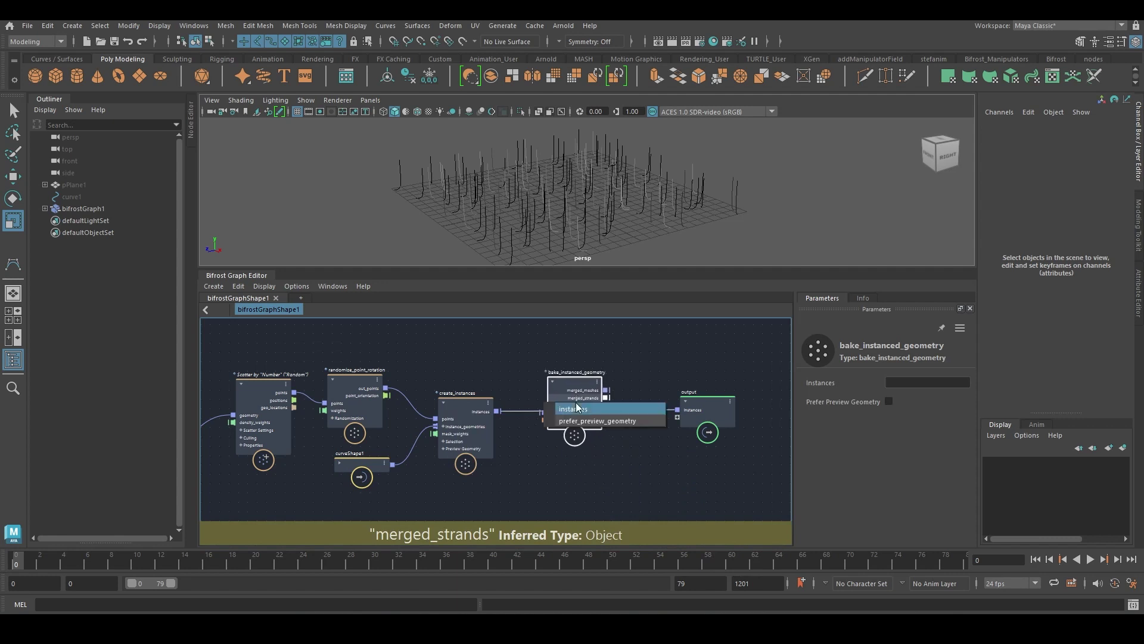
pyautogui.click(632, 409)
pyautogui.keyDown('alt'); pyautogui.moveTo(682, 445); pyautogui.dragTo(564, 451, button='middle'); pyautogui.keyUp('alt')
pyautogui.moveTo(564, 423); pyautogui.dragTo(637, 427)
pyautogui.keyDown('alt'); pyautogui.moveTo(560, 228); pyautogui.dragTo(630, 234); pyautogui.keyUp('alt')
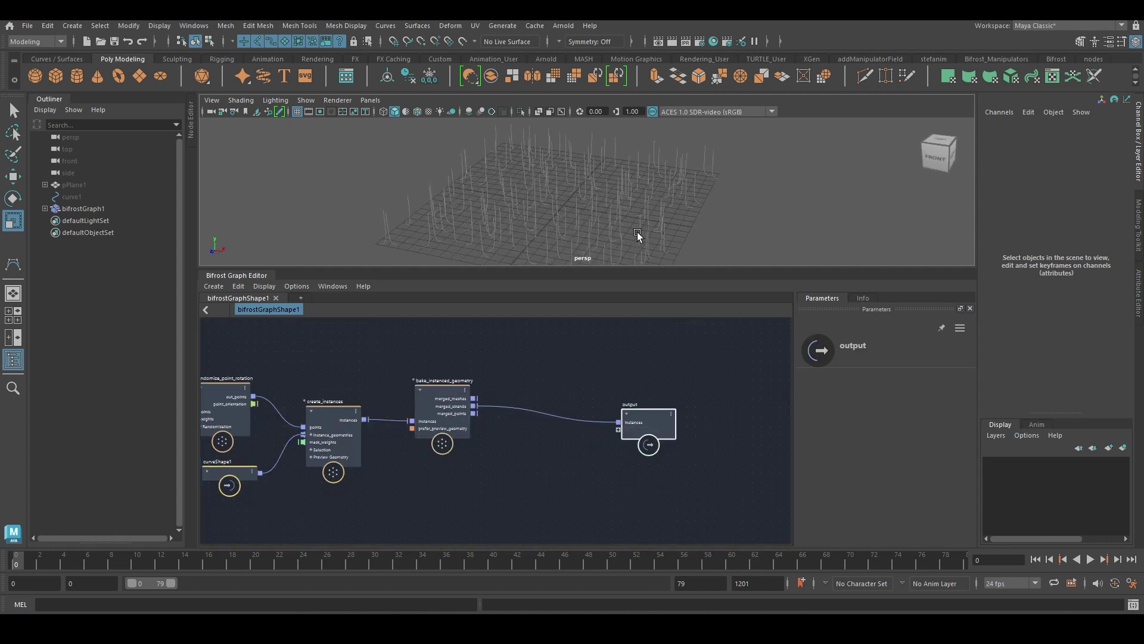
# Add a set_strands_shape node and a set_strands_size_profile node between bake_instanced_geometry and output
pyautogui.press('Tab')
pyautogui.write('sss')
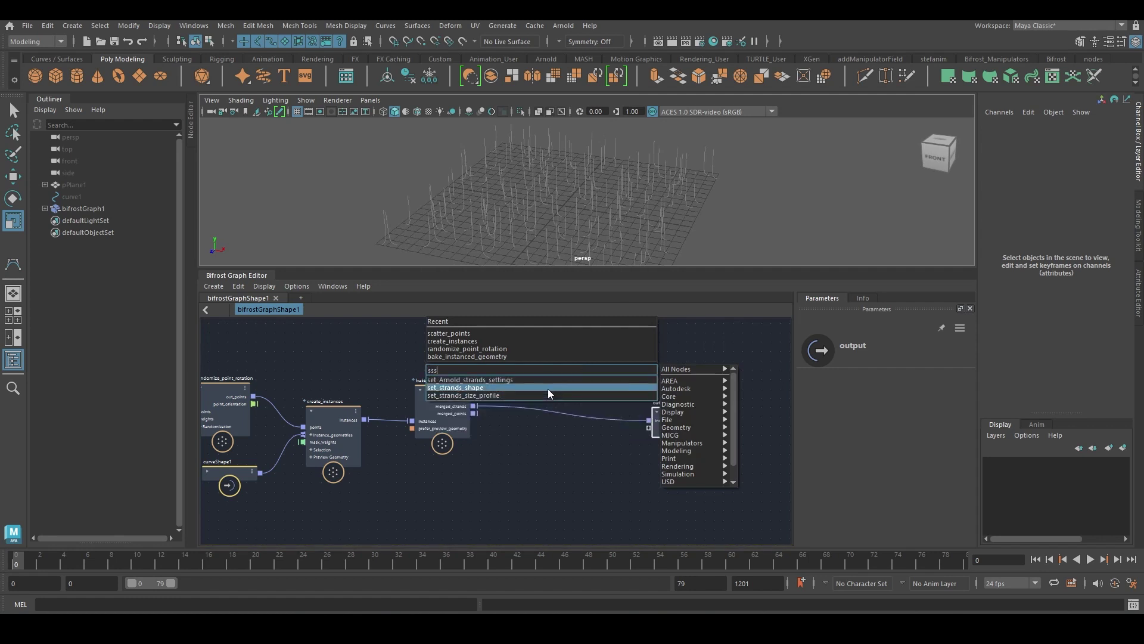
pyautogui.click(553, 388)
pyautogui.press('Tab')
pyautogui.write('sss')
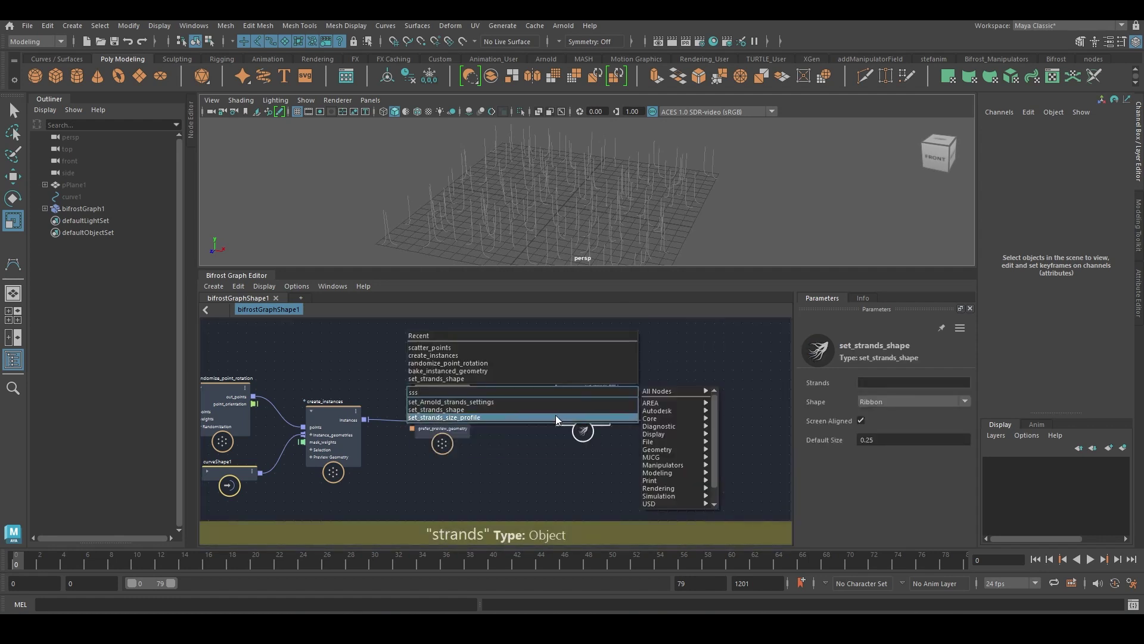
pyautogui.click(557, 417)
pyautogui.press('Escape')
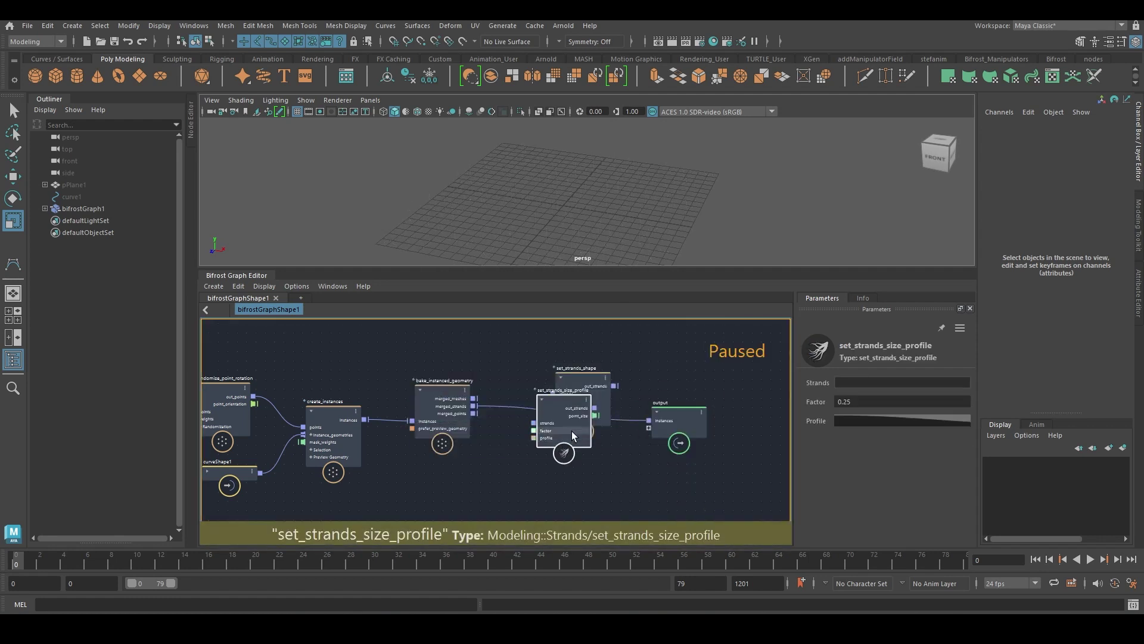
# Chain merged_strands through set_strands_shape and set_strands_size_profile into the output, arranging the nodes in a row
pyautogui.keyDown('alt'); pyautogui.moveTo(669, 378); pyautogui.dragTo(622, 384, button='middle'); pyautogui.keyUp('alt')
pyautogui.click(772, 375)
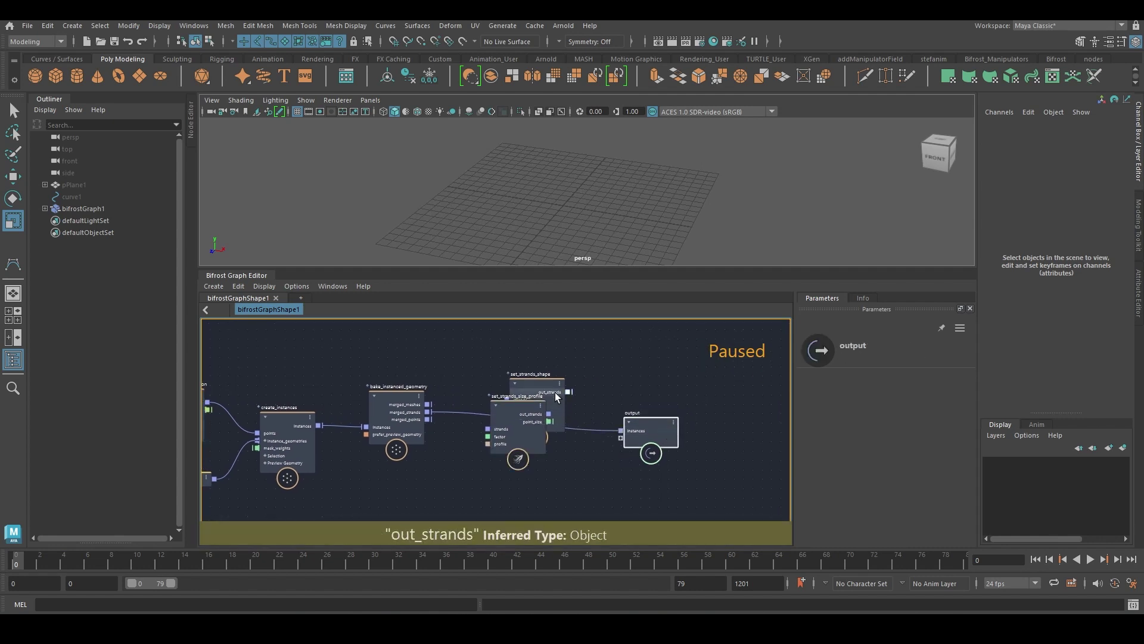
pyautogui.moveTo(555, 393); pyautogui.dragTo(591, 372)
pyautogui.moveTo(528, 437); pyautogui.dragTo(601, 401)
pyautogui.moveTo(505, 397); pyautogui.dragTo(492, 417)
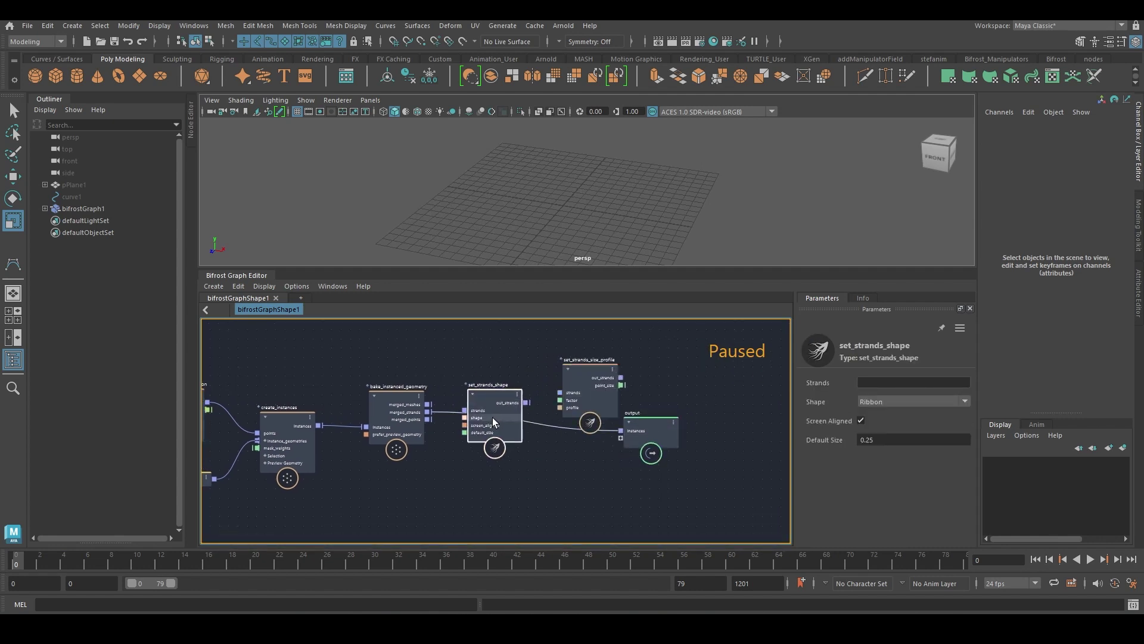
pyautogui.click(581, 376)
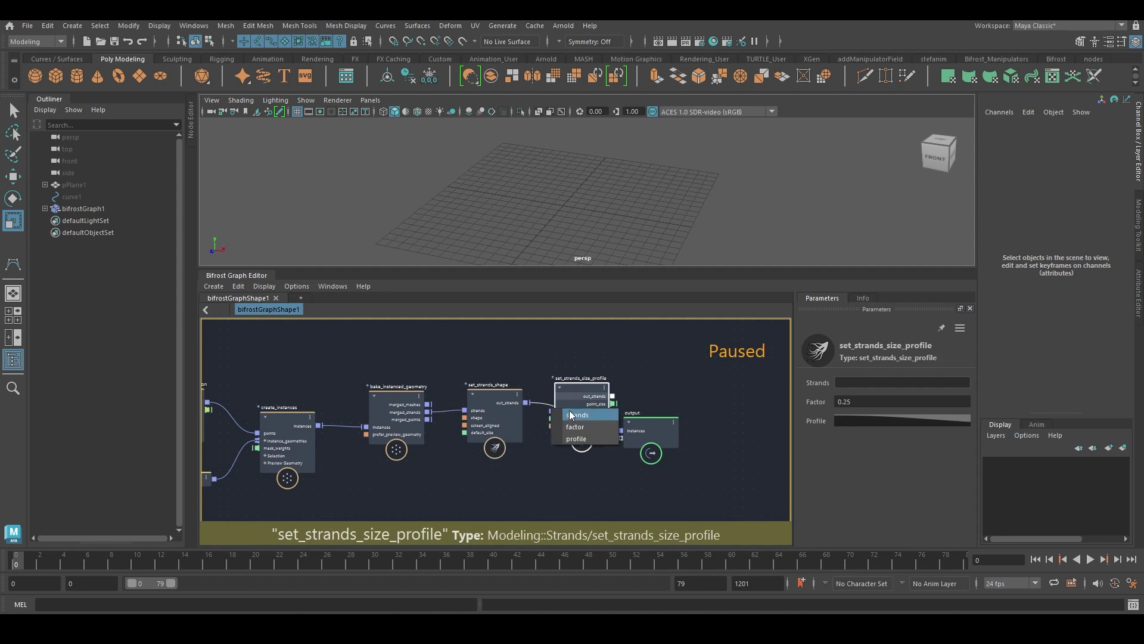
pyautogui.moveTo(651, 428); pyautogui.dragTo(686, 409)
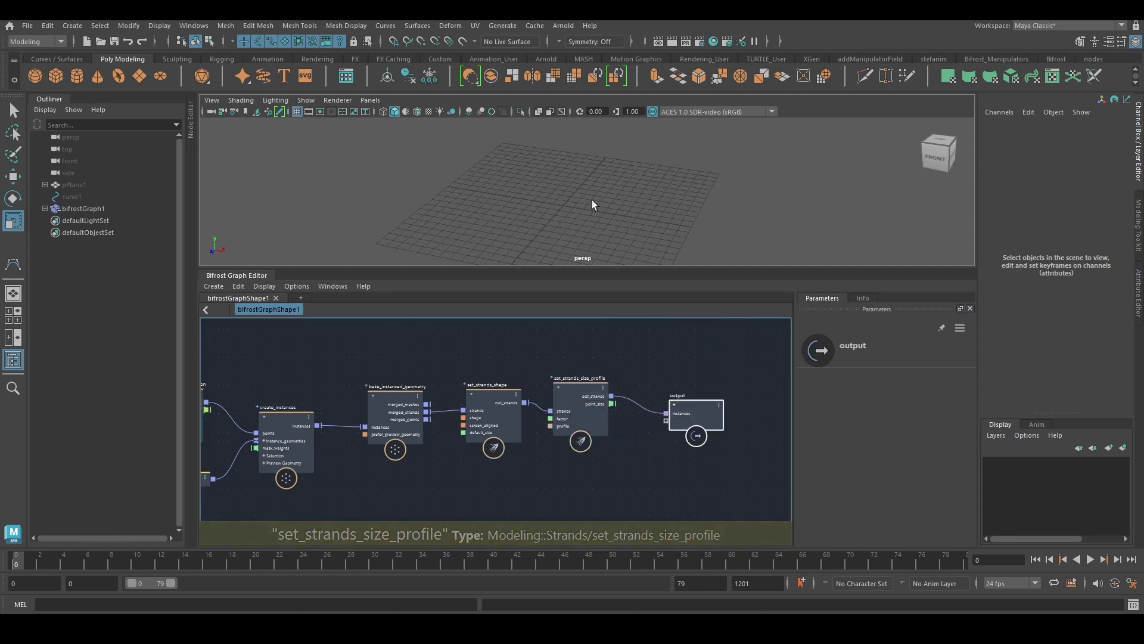
# In set_strands_size_profile, lower the profile curve's start point to about 0.4 and set the Factor to 0.1754
pyautogui.click(577, 398)
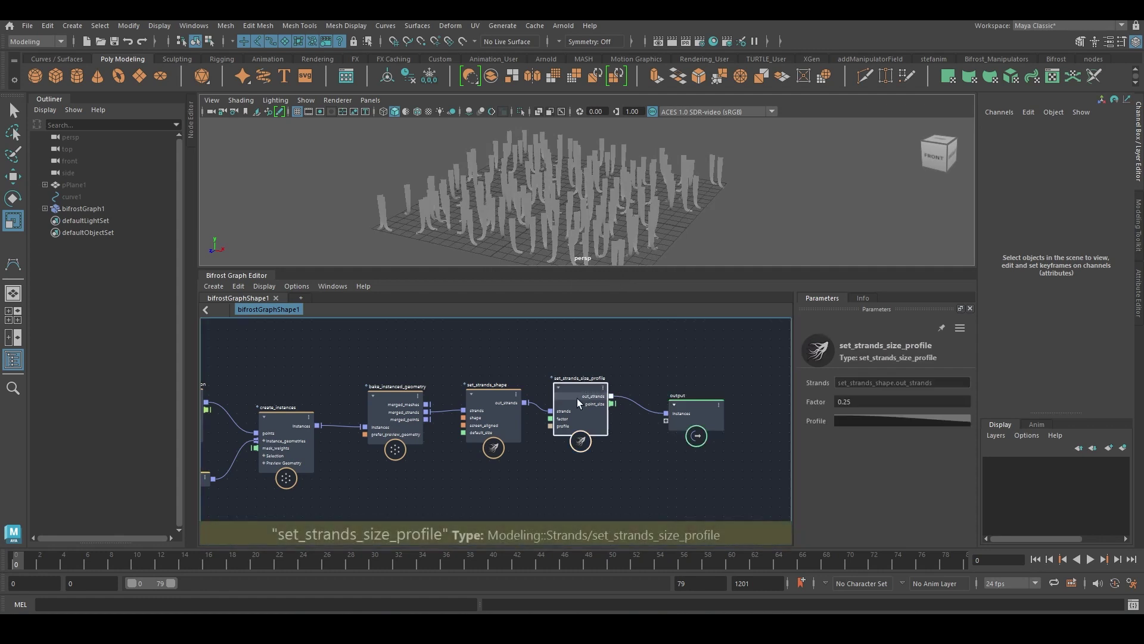
pyautogui.click(865, 420)
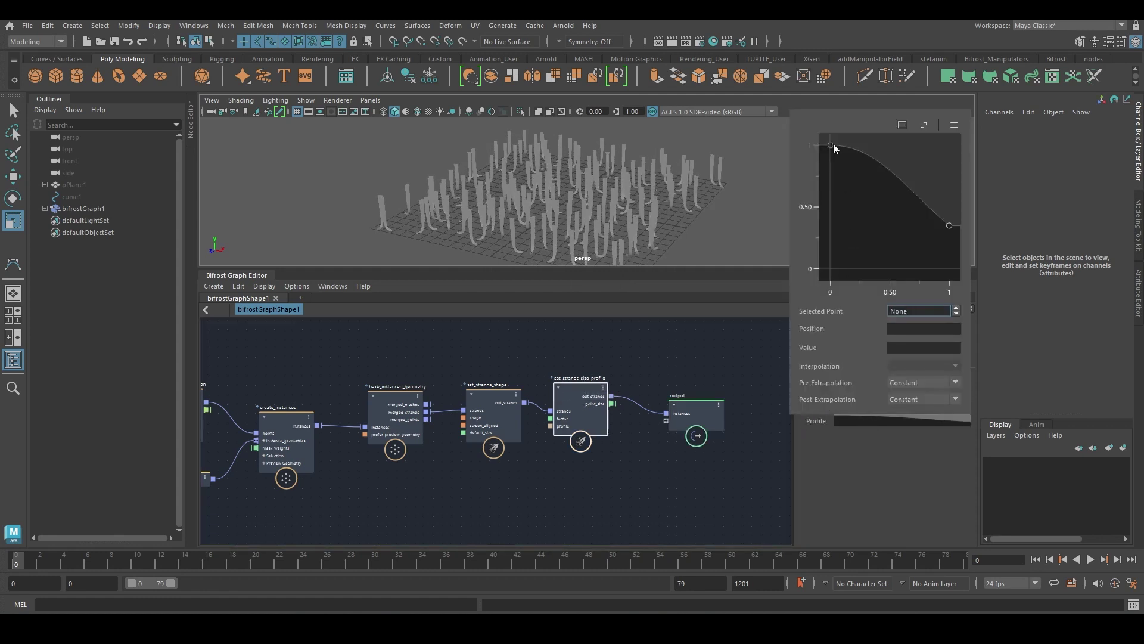
pyautogui.moveTo(832, 186); pyautogui.dragTo(834, 220)
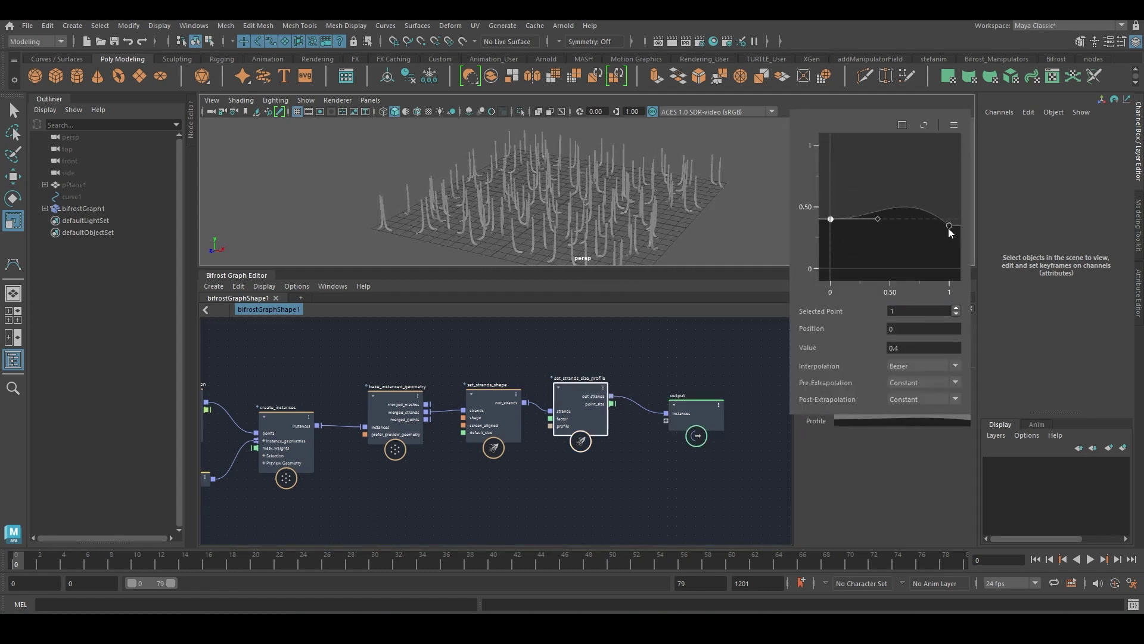
pyautogui.keyDown('alt'); pyautogui.moveTo(745, 229); pyautogui.dragTo(628, 177); pyautogui.keyUp('alt')
pyautogui.scroll(5, 729, 223)
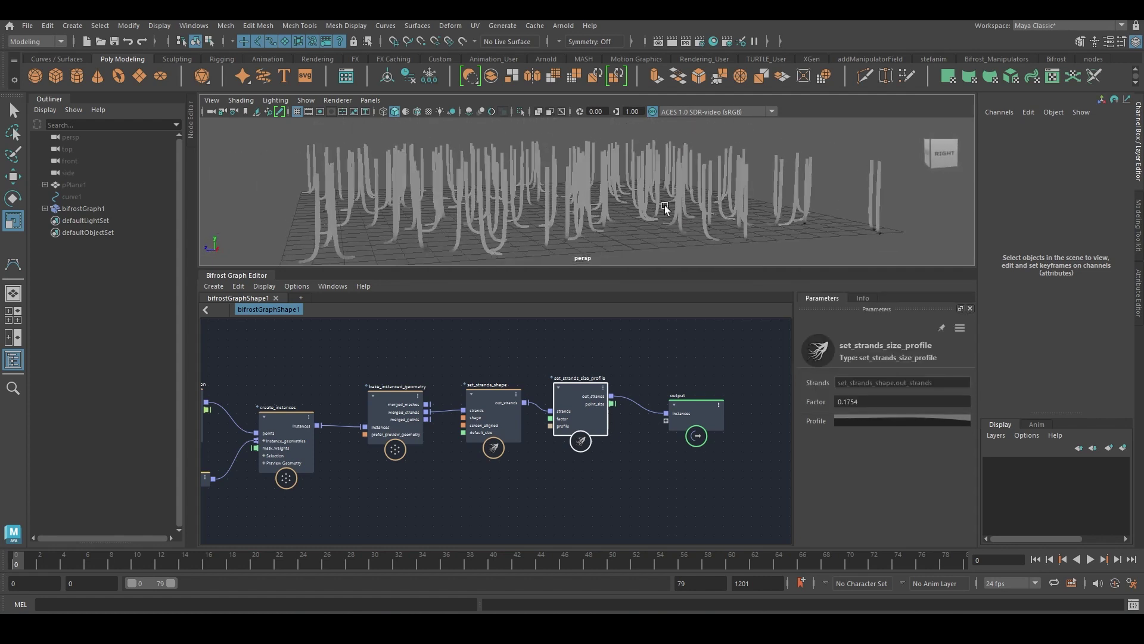
# Lower the end points of the strand size profile curve so the strands taper towards their tips
pyautogui.click(867, 419)
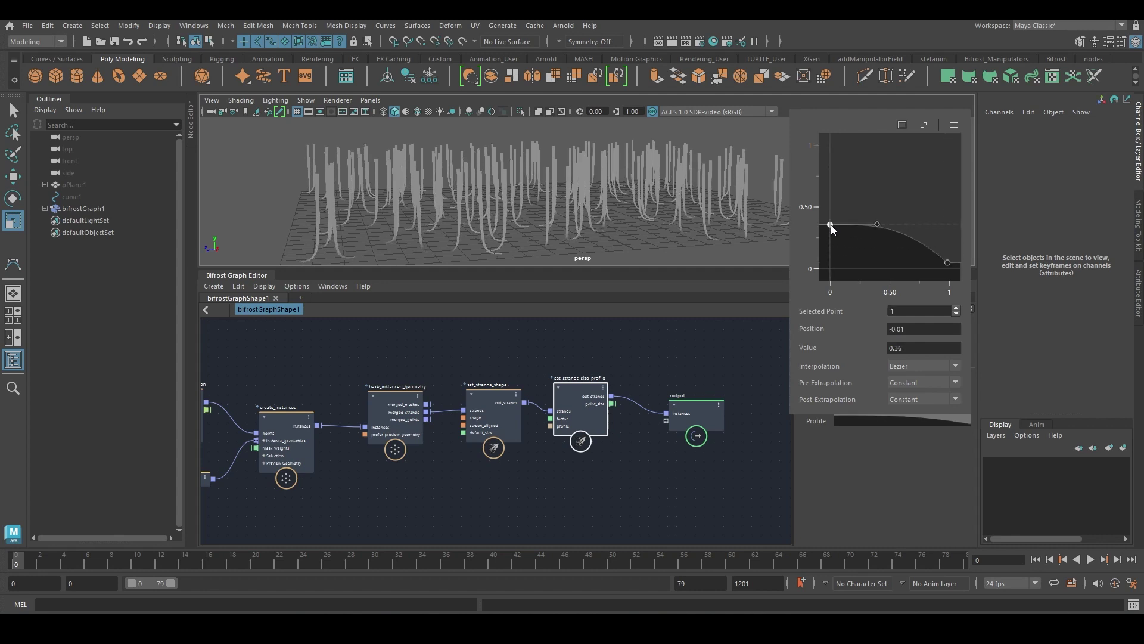
pyautogui.keyDown('alt'); pyautogui.moveTo(724, 224); pyautogui.dragTo(714, 235); pyautogui.keyUp('alt')
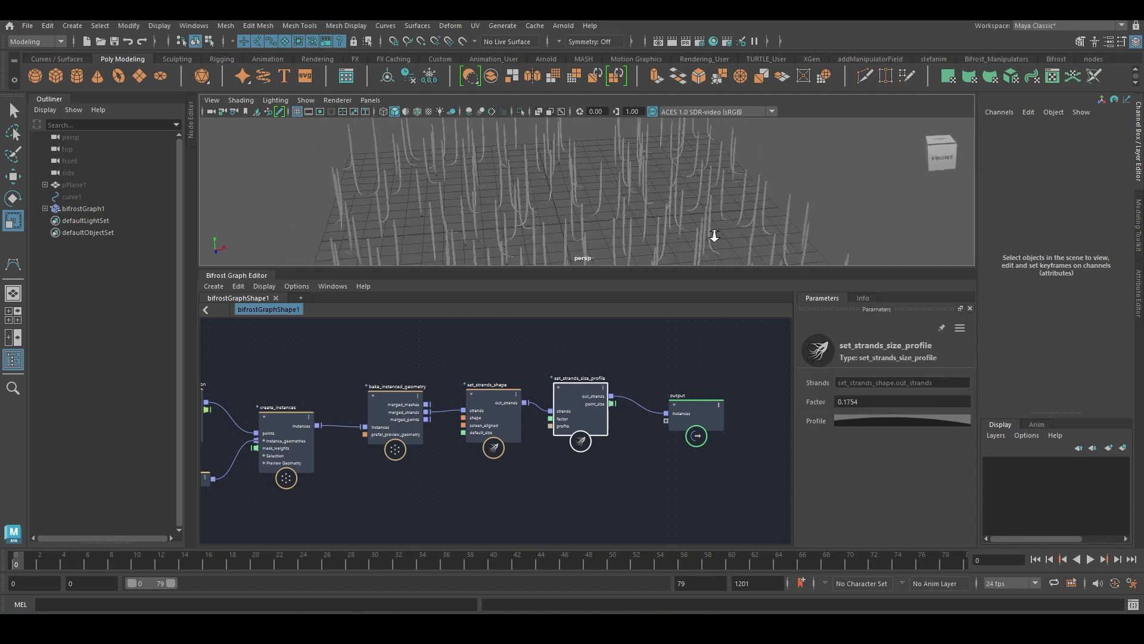
pyautogui.keyDown('alt'); pyautogui.moveTo(713, 235); pyautogui.dragTo(500, 162, button='right'); pyautogui.keyUp('alt')
pyautogui.keyDown('alt'); pyautogui.moveTo(590, 241); pyautogui.dragTo(451, 203); pyautogui.keyUp('alt')
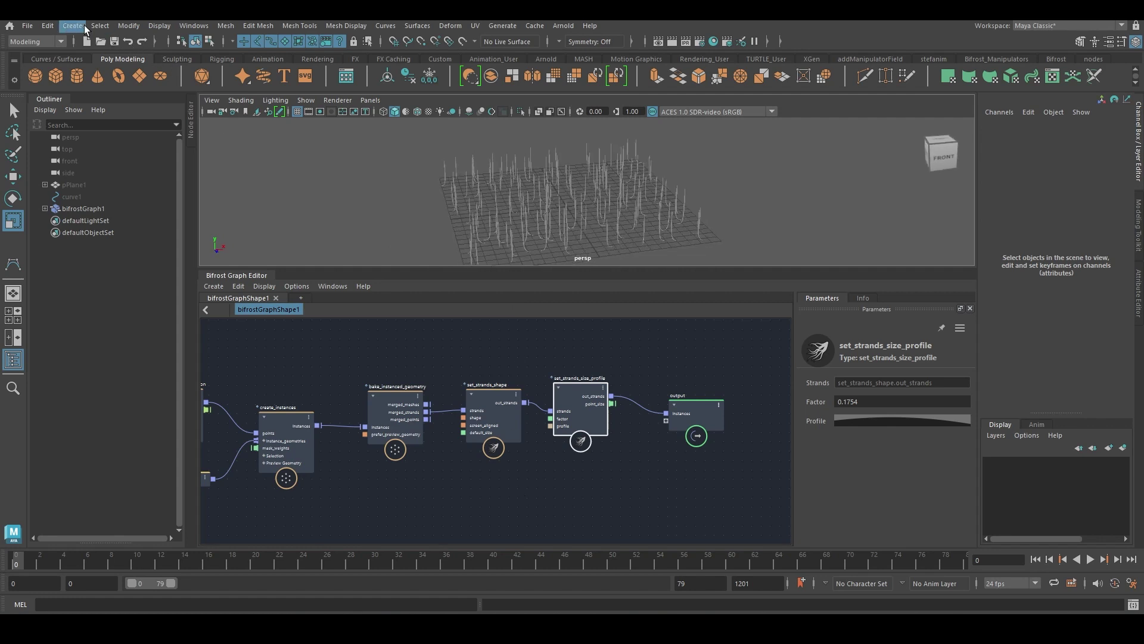
# Create a locator, scale it uniformly to 3.063 and raise it to 2.748 in Y
pyautogui.click(84, 25)
pyautogui.click(119, 223)
pyautogui.press('w')
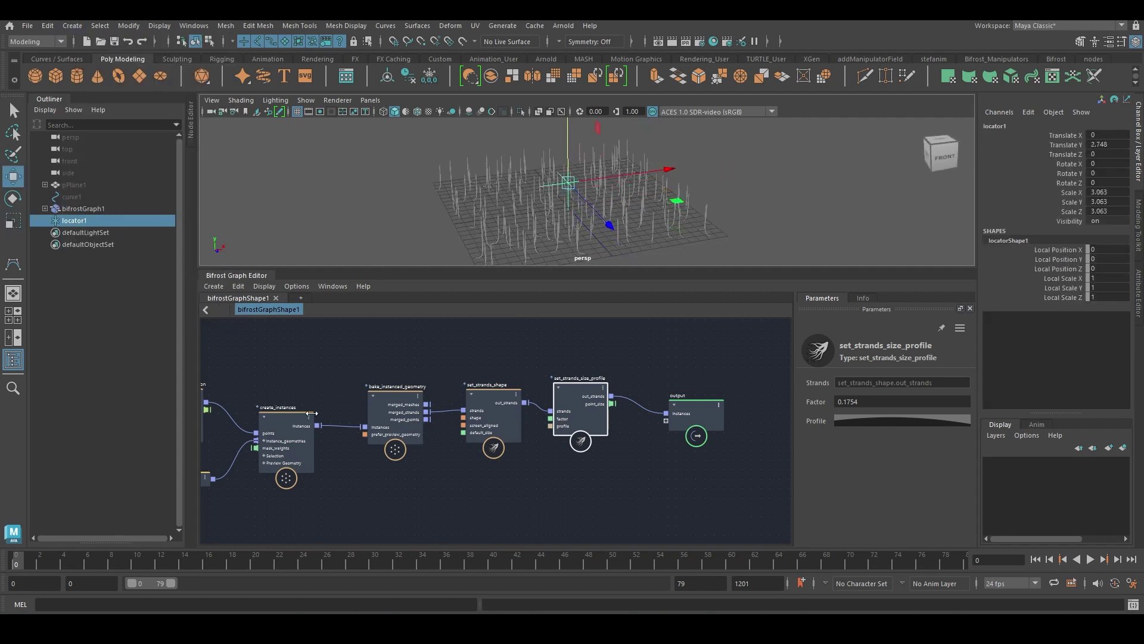
# Place the graph's empty input node below pPlaneShape1, clear of the other nodes
pyautogui.keyDown('alt'); pyautogui.moveTo(235, 496); pyautogui.dragTo(577, 481, button='middle'); pyautogui.keyUp('alt')
pyautogui.keyDown('alt'); pyautogui.moveTo(319, 498); pyautogui.dragTo(536, 470, button='middle'); pyautogui.keyUp('alt')
pyautogui.moveTo(431, 409); pyautogui.dragTo(511, 506)
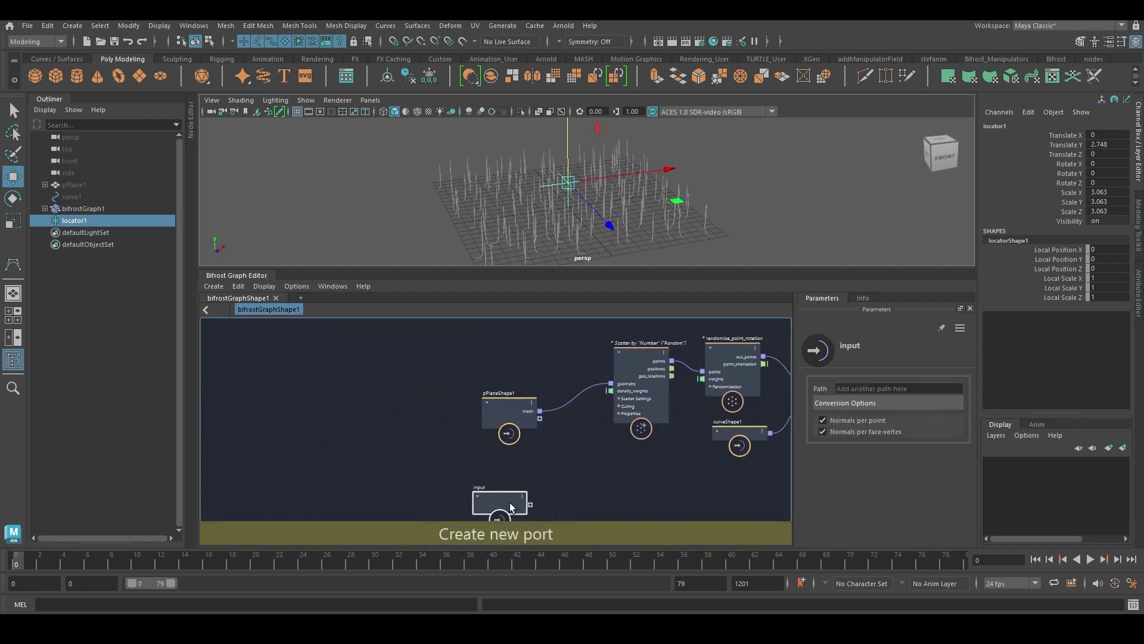
pyautogui.keyDown('alt'); pyautogui.moveTo(498, 518); pyautogui.dragTo(466, 432, button='middle'); pyautogui.keyUp('alt')
pyautogui.scroll(3, 537, 421)
# Add a matrix_to_SRT node beside the input node
pyautogui.click(537, 418)
pyautogui.press('Tab')
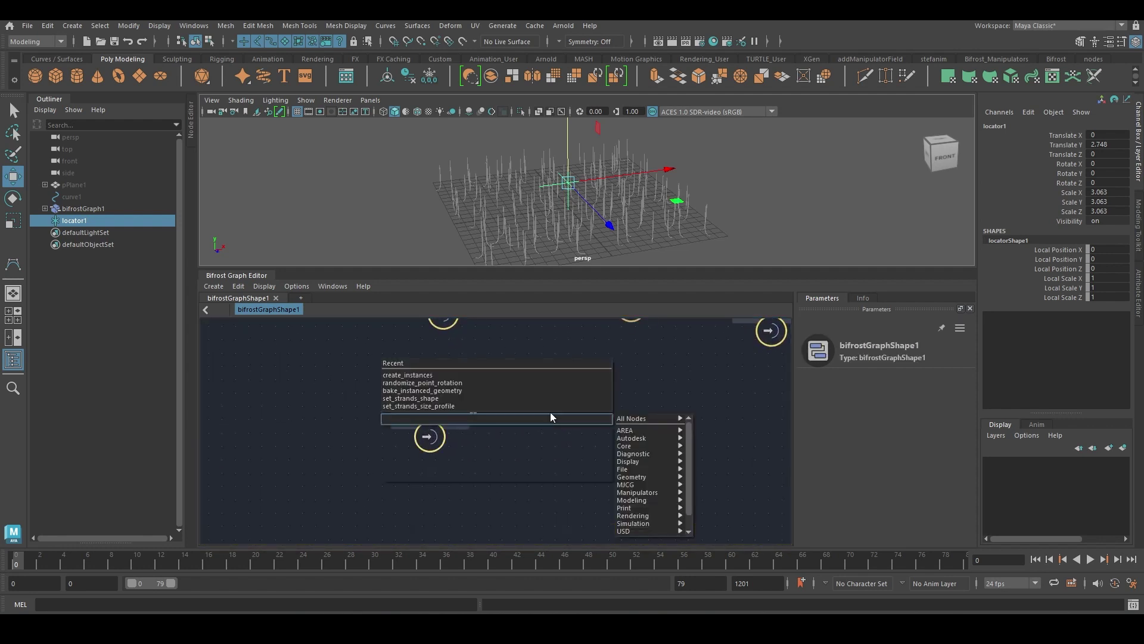
pyautogui.write('srt')
pyautogui.press('Down')
pyautogui.press('Down')
pyautogui.press('Return')
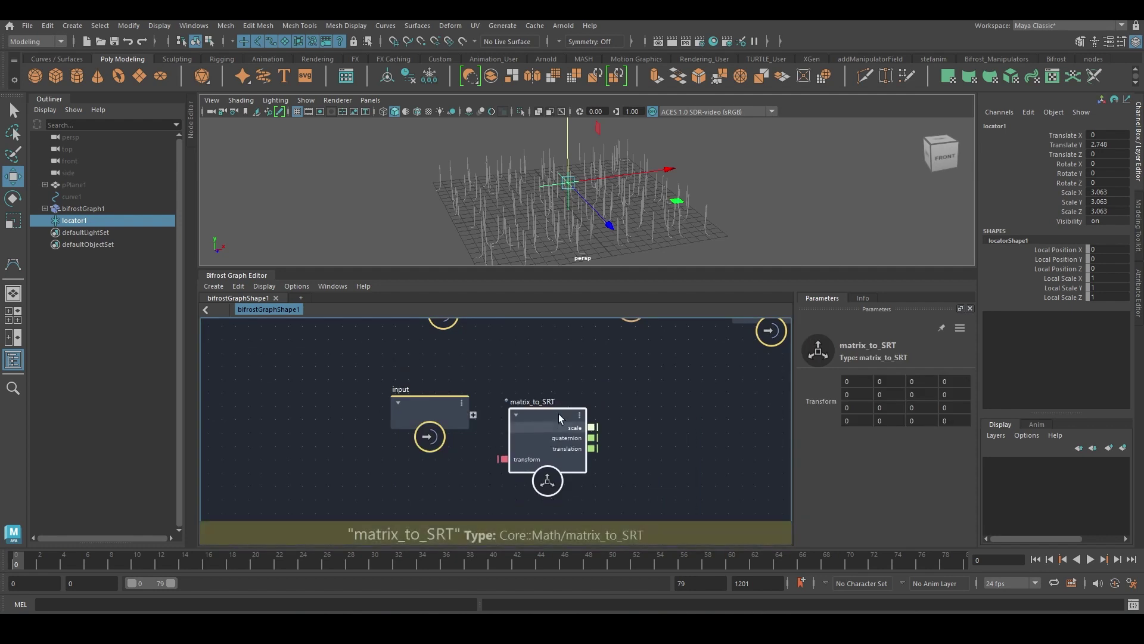
# Expose the transform of matrix_to_SRT as a port on the input node and rename that port loc_matrix
pyautogui.moveTo(469, 469); pyautogui.dragTo(449, 417)
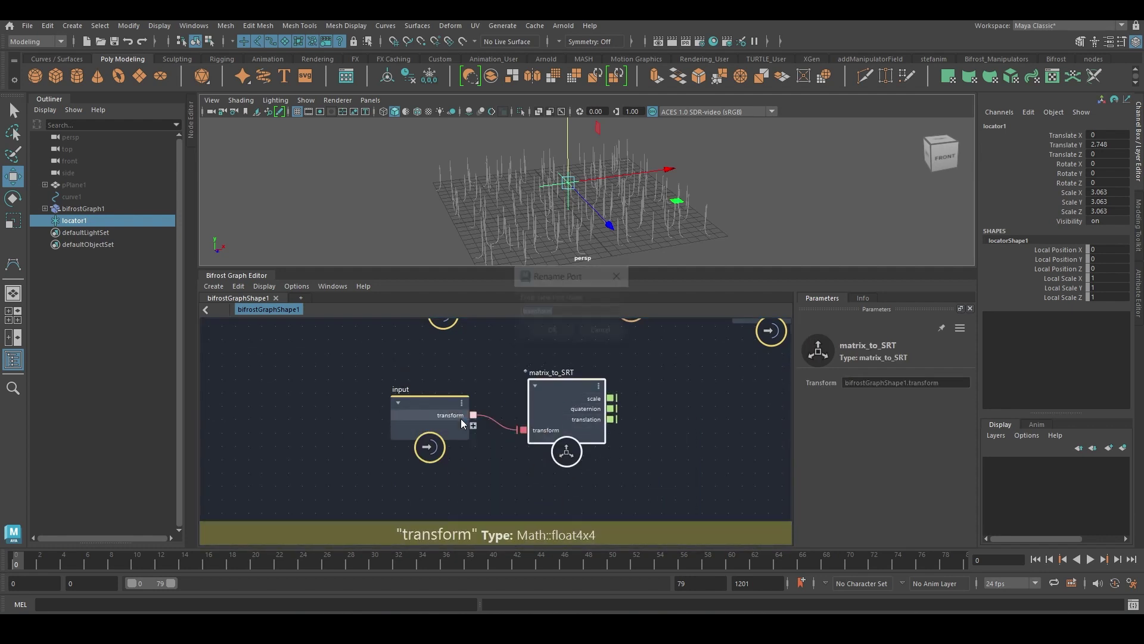
pyautogui.write('loc_mat')
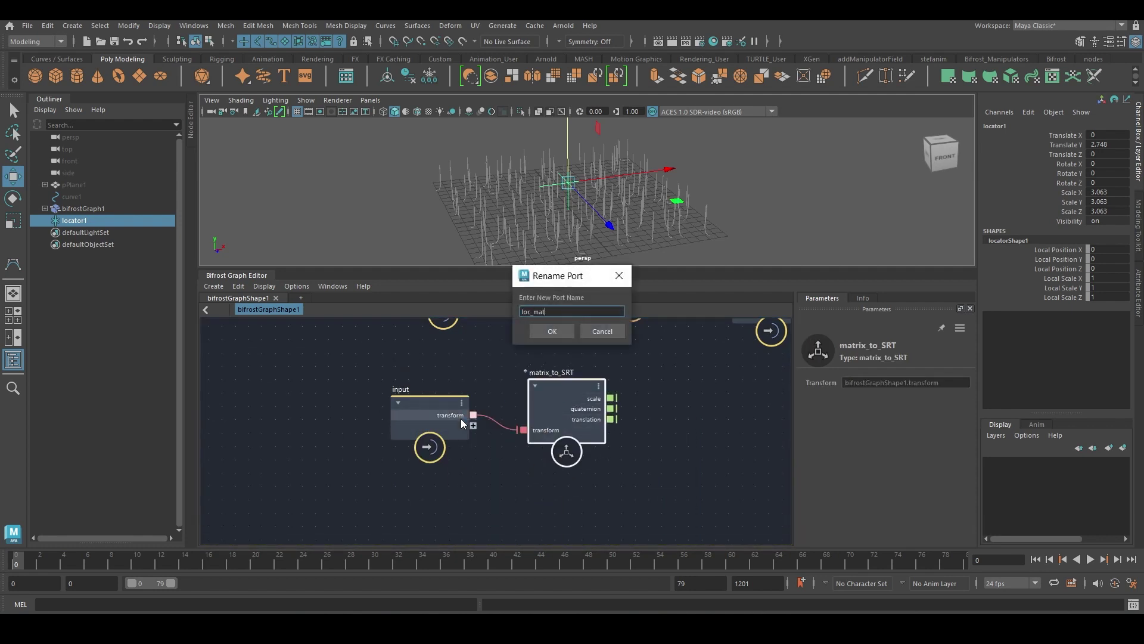
pyautogui.write('rix')
pyautogui.press('Return')
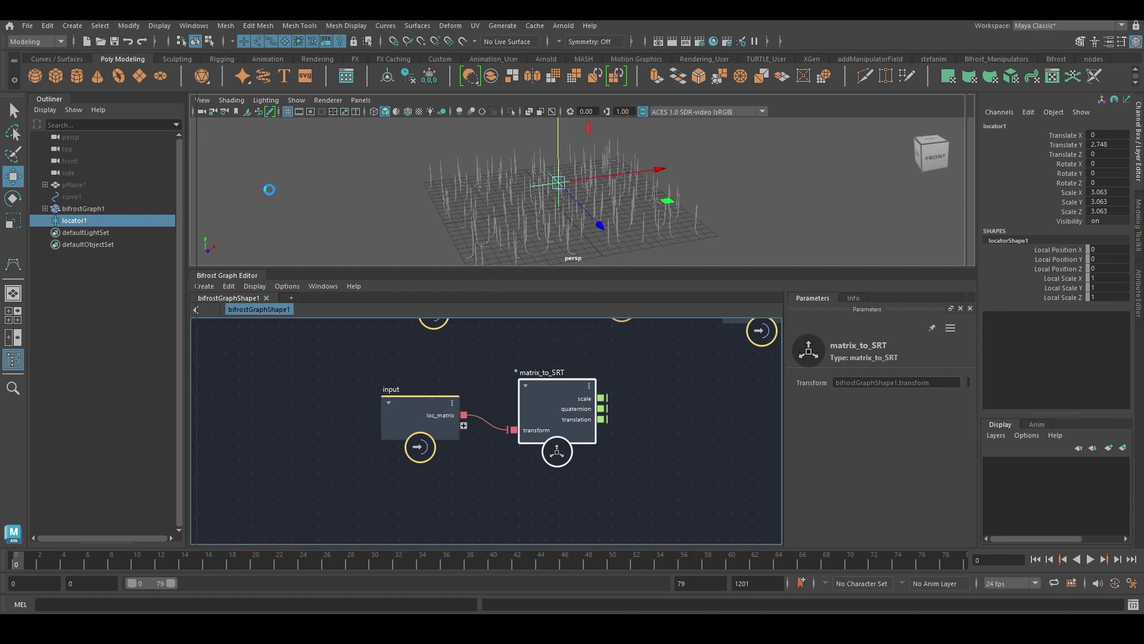
# Bring bifrostGraph1 and locator1 into the Node Editor, set locator1 beside bifrostGraphShape1, and show all attributes of both
pyautogui.moveTo(83, 209); pyautogui.dragTo(300, 225, button='middle')
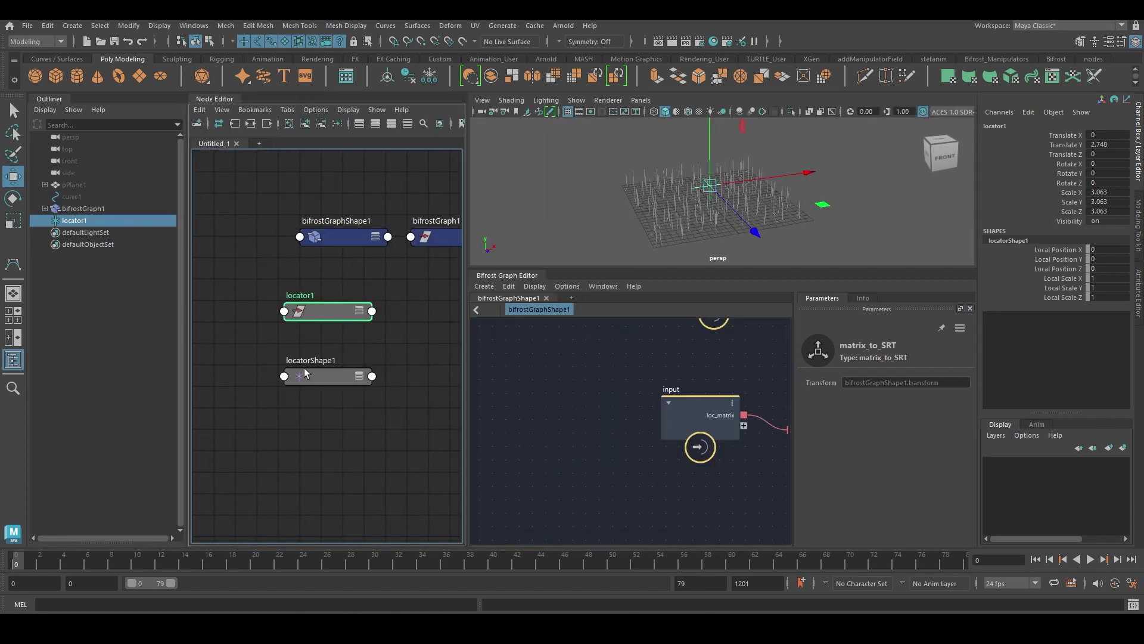
pyautogui.moveTo(303, 371); pyautogui.dragTo(466, 302)
pyautogui.moveTo(428, 235); pyautogui.dragTo(494, 250)
pyautogui.moveTo(336, 235); pyautogui.dragTo(366, 366)
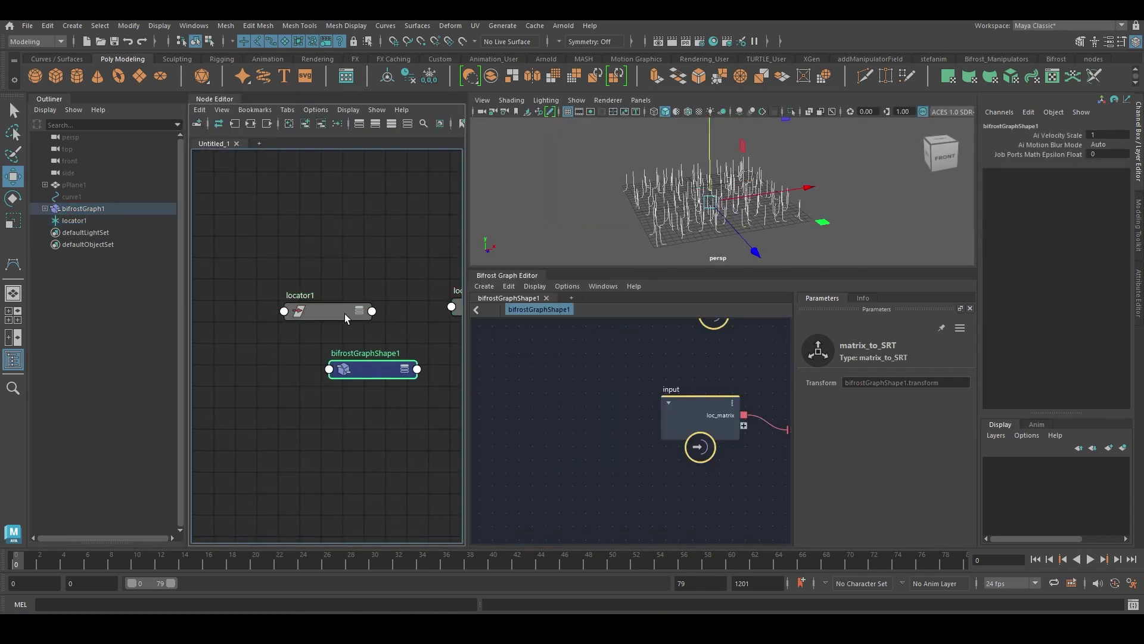
pyautogui.moveTo(342, 313); pyautogui.dragTo(355, 401)
pyautogui.press('3')
pyautogui.keyDown('alt'); pyautogui.moveTo(345, 363); pyautogui.dragTo(358, 129, button='middle'); pyautogui.keyUp('alt')
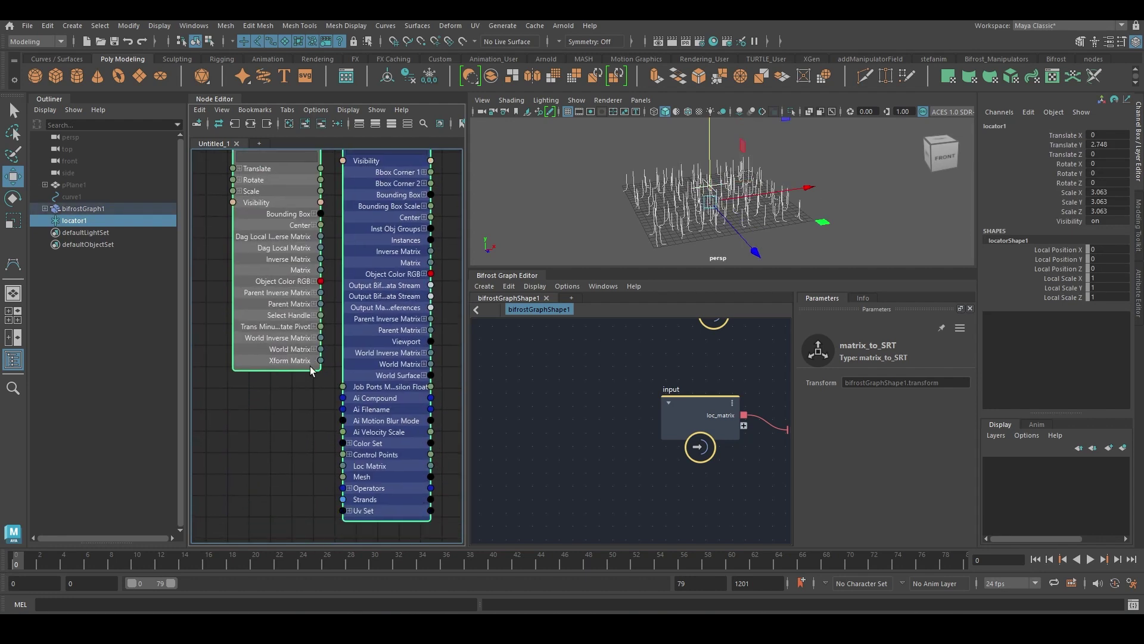
# Connect locator1's World Matrix[0] to the Loc Matrix input of bifrostGraphShape1 and collapse the Node Editor
pyautogui.click(313, 349)
pyautogui.click(301, 438)
pyautogui.moveTo(365, 444); pyautogui.dragTo(348, 366)
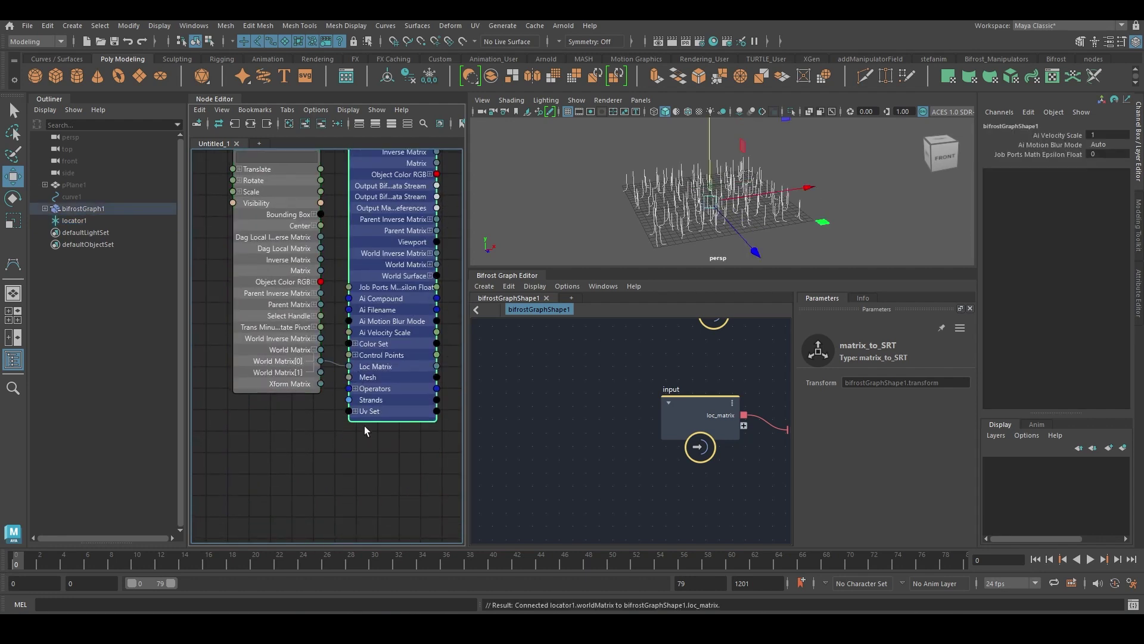
pyautogui.doubleClick(221, 99)
# Add a get_points_in_radius node beside matrix_to_SRT and connect the translation output to its positions
pyautogui.scroll(-3, 658, 407)
pyautogui.keyDown('alt'); pyautogui.moveTo(658, 407); pyautogui.dragTo(534, 445, button='middle'); pyautogui.keyUp('alt')
pyautogui.moveTo(500, 454); pyautogui.dragTo(583, 468)
pyautogui.keyDown('alt'); pyautogui.moveTo(584, 457); pyautogui.dragTo(461, 466, button='middle'); pyautogui.keyUp('alt')
pyautogui.click(461, 465)
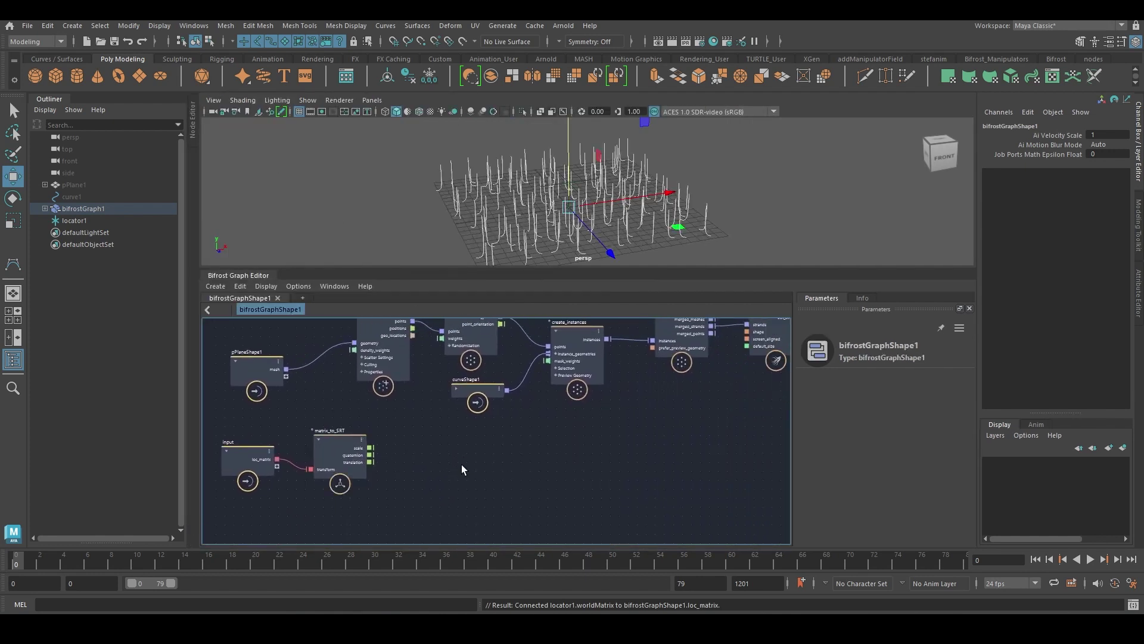
pyautogui.press('Tab')
pyautogui.write('gpir')
pyautogui.press('Down')
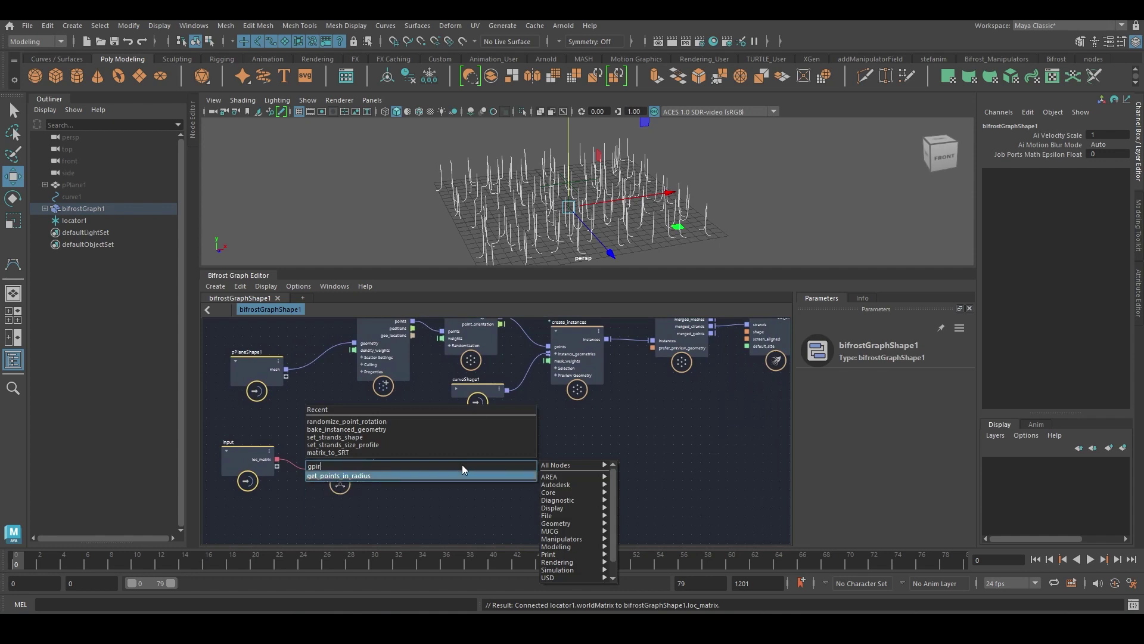
pyautogui.press('Return')
pyautogui.moveTo(463, 478); pyautogui.dragTo(454, 434)
pyautogui.moveTo(368, 462); pyautogui.dragTo(424, 460)
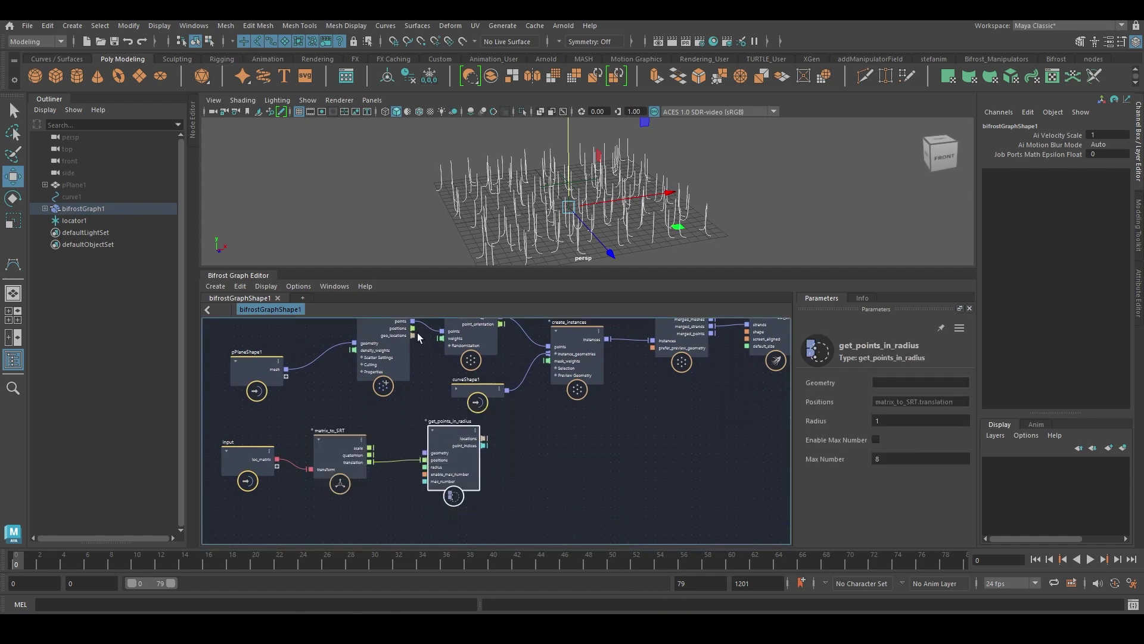
# Connect the scatter node's points to the geometry of get_points_in_radius and rearrange the nodes to free some space
pyautogui.moveTo(413, 321); pyautogui.dragTo(429, 430)
pyautogui.keyDown('alt'); pyautogui.moveTo(531, 442); pyautogui.dragTo(462, 452, button='middle'); pyautogui.keyUp('alt')
pyautogui.scroll(-1, 498, 468)
pyautogui.moveTo(425, 425); pyautogui.dragTo(446, 417)
pyautogui.keyDown('alt'); pyautogui.moveTo(474, 437); pyautogui.dragTo(463, 410, button='middle'); pyautogui.keyUp('alt')
pyautogui.keyDown('alt'); pyautogui.moveTo(463, 410); pyautogui.dragTo(504, 441, button='right'); pyautogui.keyUp('alt')
pyautogui.keyDown('alt'); pyautogui.moveTo(504, 441); pyautogui.dragTo(514, 482, button='middle'); pyautogui.keyUp('alt')
pyautogui.keyDown('alt'); pyautogui.moveTo(514, 481); pyautogui.dragTo(498, 488, button='right'); pyautogui.keyUp('alt')
pyautogui.moveTo(508, 435); pyautogui.dragTo(536, 443)
# Add a resize_array node beyond get_points_in_radius, below create_instances
pyautogui.keyDown('alt'); pyautogui.moveTo(494, 481); pyautogui.dragTo(500, 446, button='middle'); pyautogui.keyUp('alt')
pyautogui.press('Tab')
pyautogui.write('res')
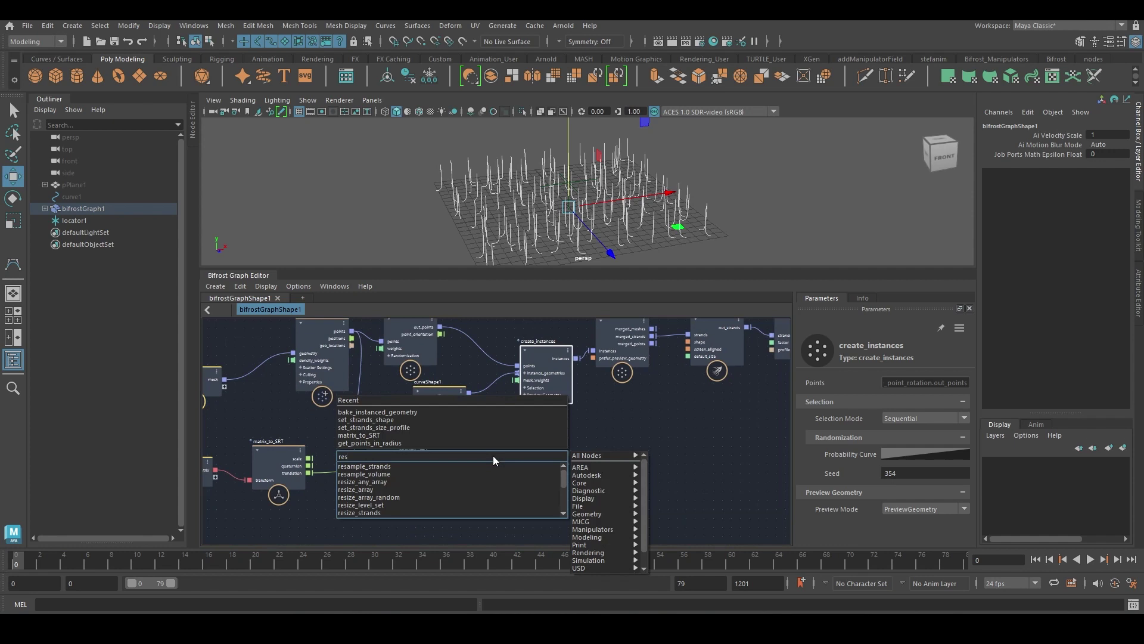
pyautogui.press('Down')
pyautogui.press('Down')
pyautogui.press('Down')
pyautogui.press('Down')
pyautogui.press('Return')
pyautogui.click(491, 448)
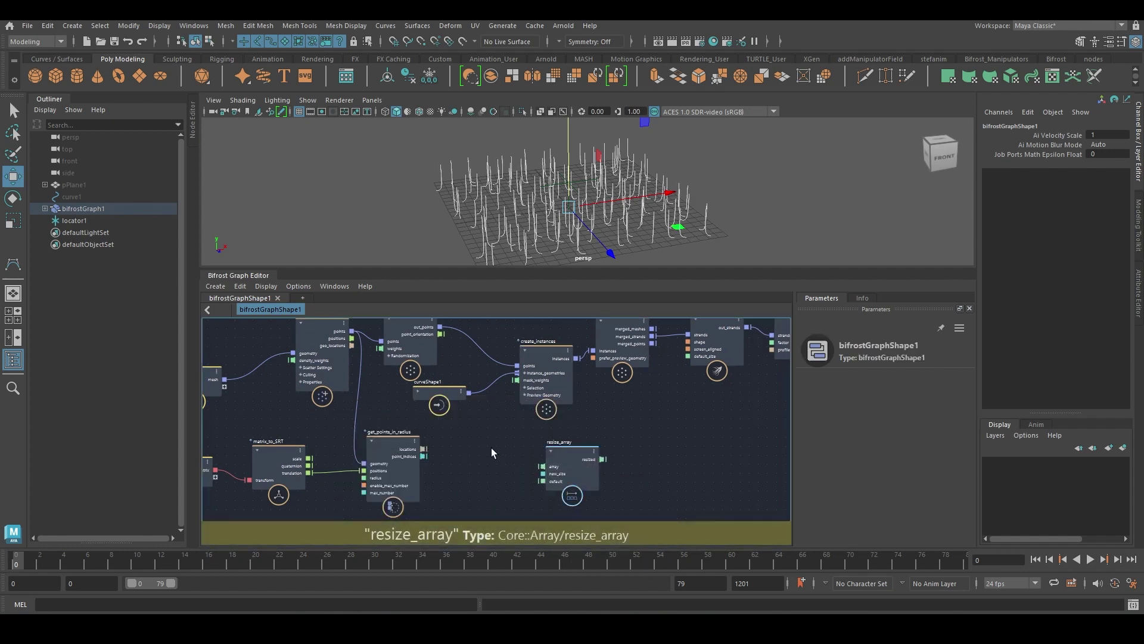
# Add a get_point_count node fed by the scattered points and connect its count to resize_array's new_size
pyautogui.press('Tab')
pyautogui.write('gpc')
pyautogui.press('Down')
pyautogui.press('Down')
pyautogui.press('Return')
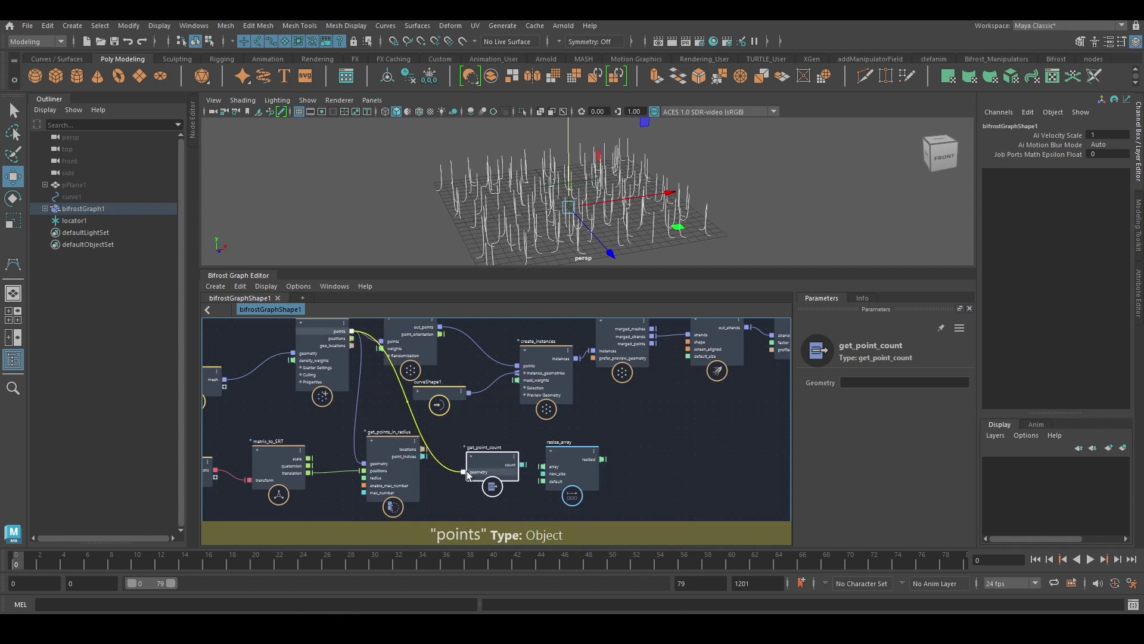
pyautogui.moveTo(466, 471); pyautogui.dragTo(553, 475)
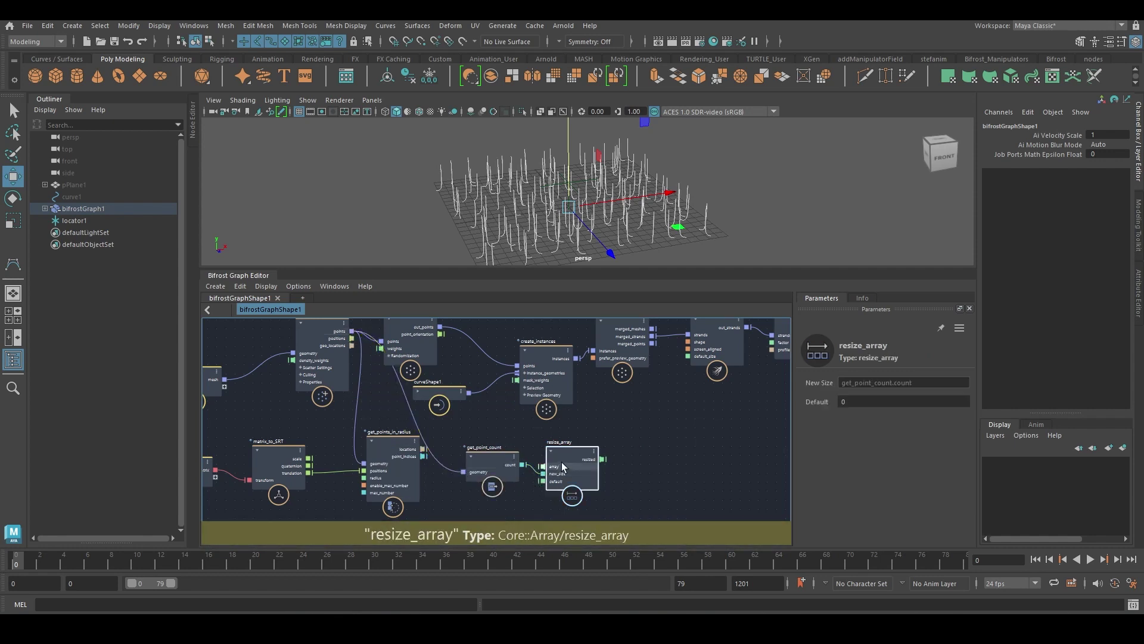
# Move get_points_in_radius lower and place get_point_count and resize_array above and beside it
pyautogui.moveTo(383, 467); pyautogui.dragTo(386, 495)
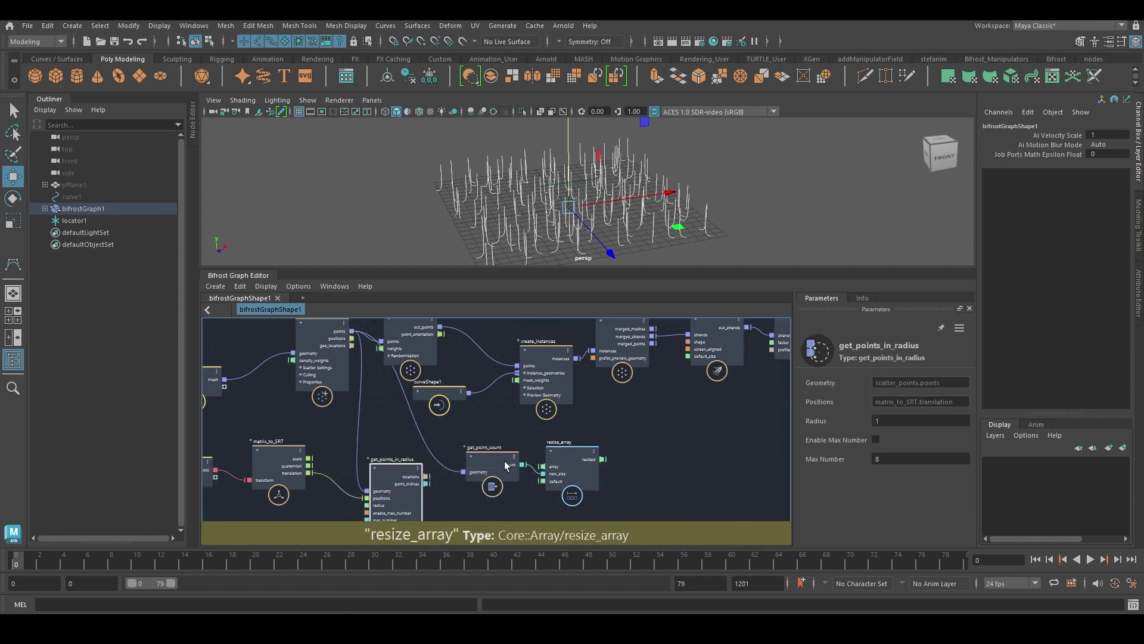
pyautogui.moveTo(478, 461); pyautogui.dragTo(406, 432)
pyautogui.moveTo(569, 459); pyautogui.dragTo(491, 444)
pyautogui.keyDown('alt'); pyautogui.moveTo(644, 470); pyautogui.dragTo(607, 450, button='middle'); pyautogui.keyUp('alt')
pyautogui.press('Tab')
pyautogui.write('sia')
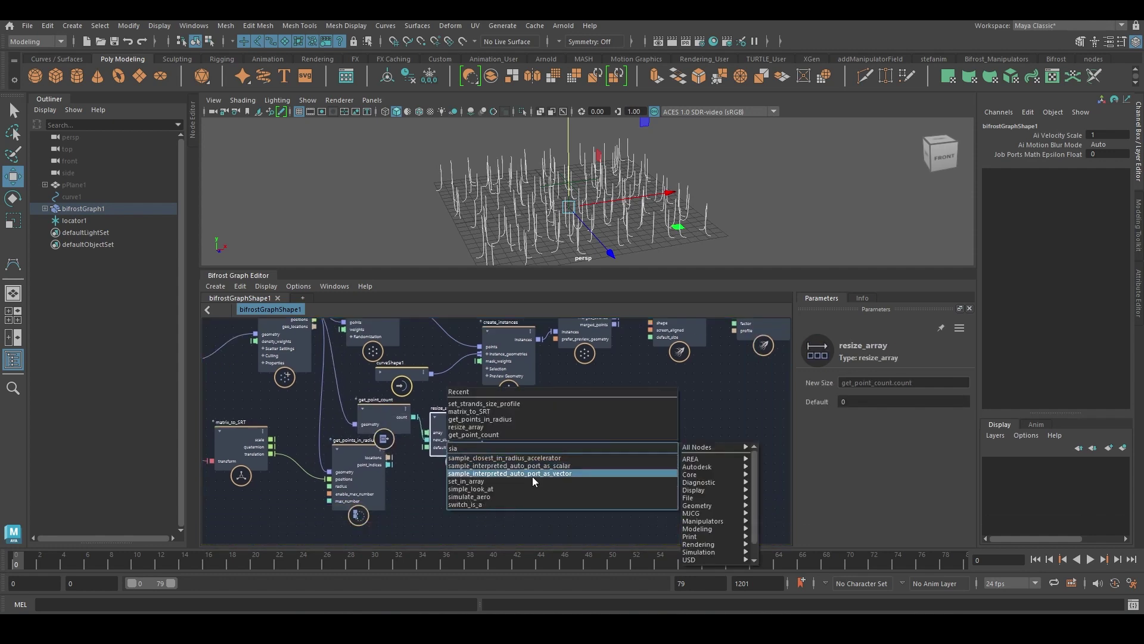
pyautogui.click(532, 476)
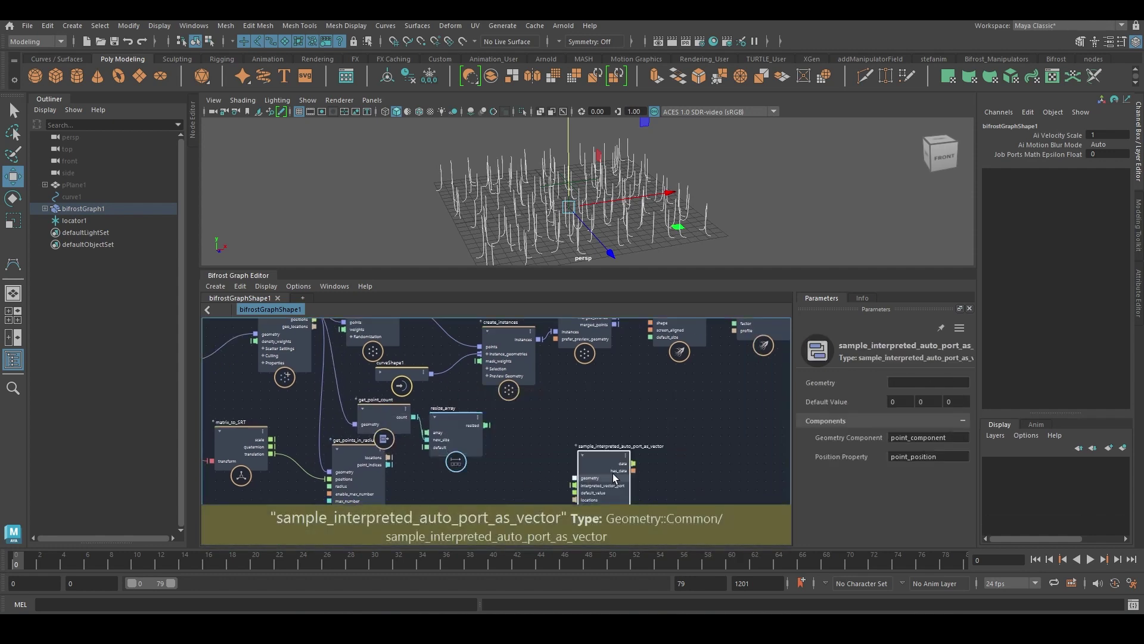
pyautogui.click(541, 455)
# Add a set_in_array node fed by the resized array and point_indices, and connect its out_array to create_instances' mask_weights
pyautogui.press('Tab')
pyautogui.write('sia')
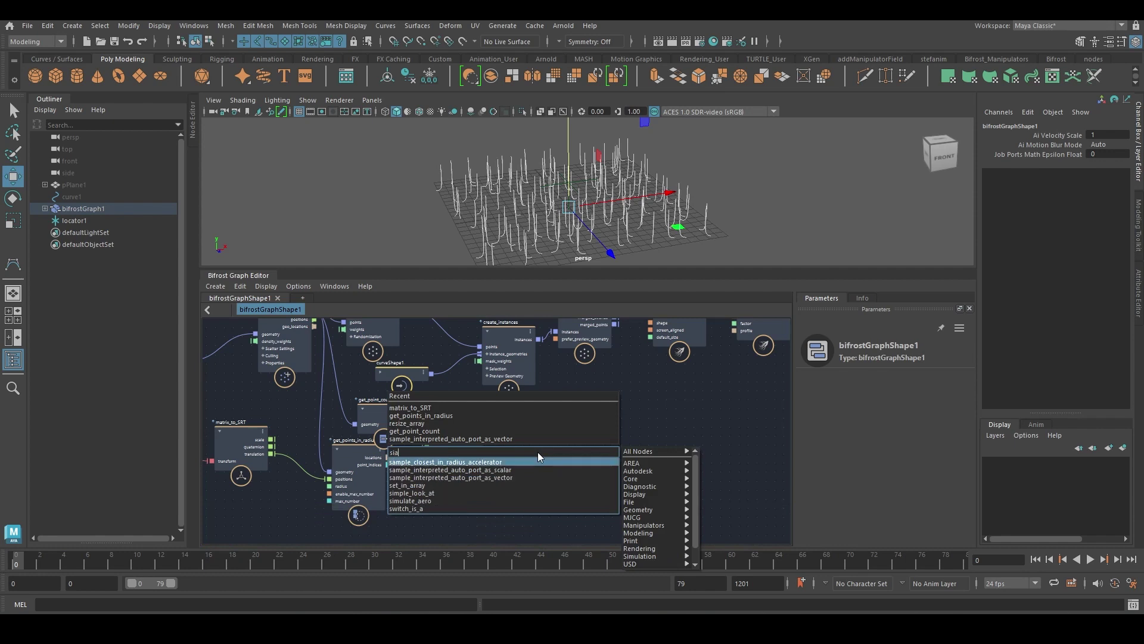
pyautogui.press('Return')
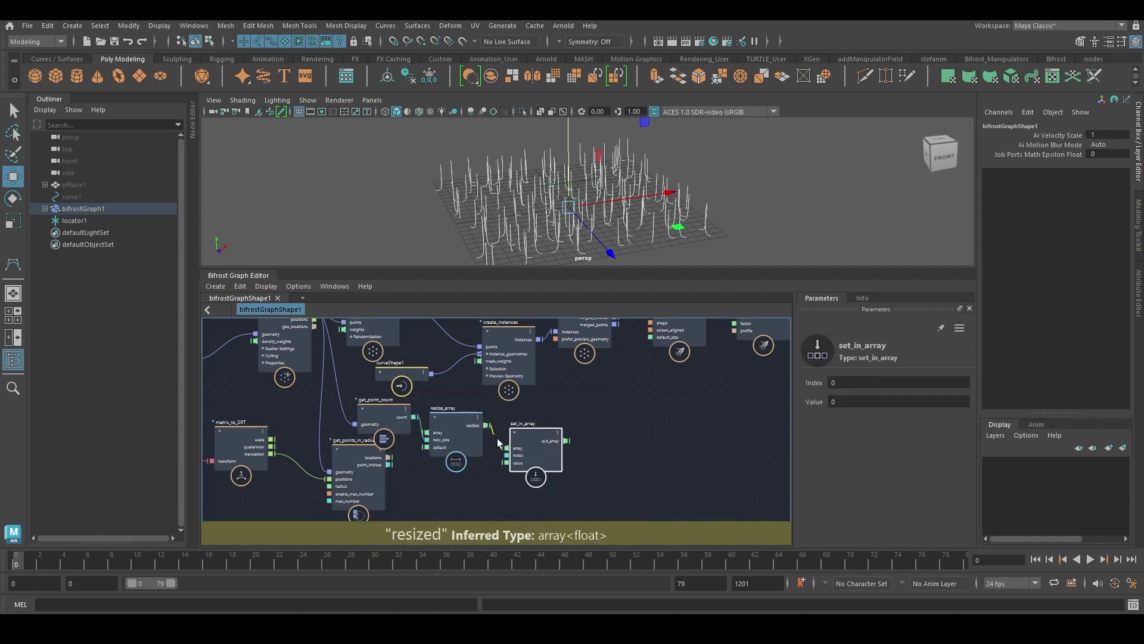
pyautogui.moveTo(517, 467); pyautogui.dragTo(479, 361)
# Set the value of set_in_array to 1
pyautogui.click(893, 401)
pyautogui.write('1')
pyautogui.press('Return')
# Adjust the radius of get_points_in_radius to about 5.9
pyautogui.moveTo(352, 471); pyautogui.dragTo(410, 456, button='middle')
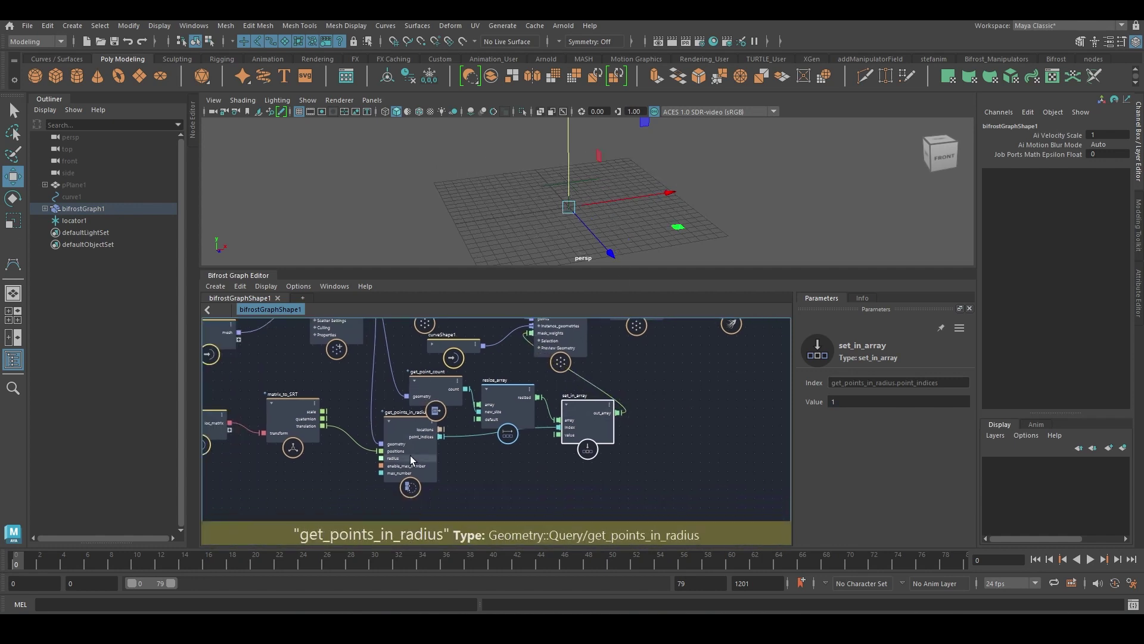
pyautogui.click(410, 455)
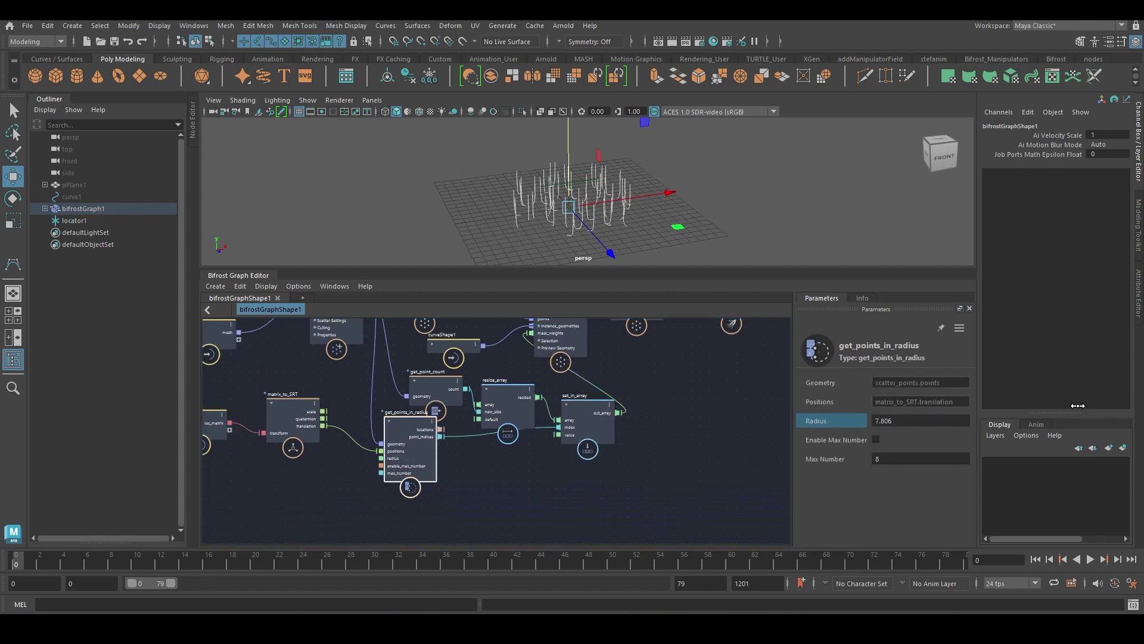
pyautogui.moveTo(1119, 406); pyautogui.dragTo(1025, 406)
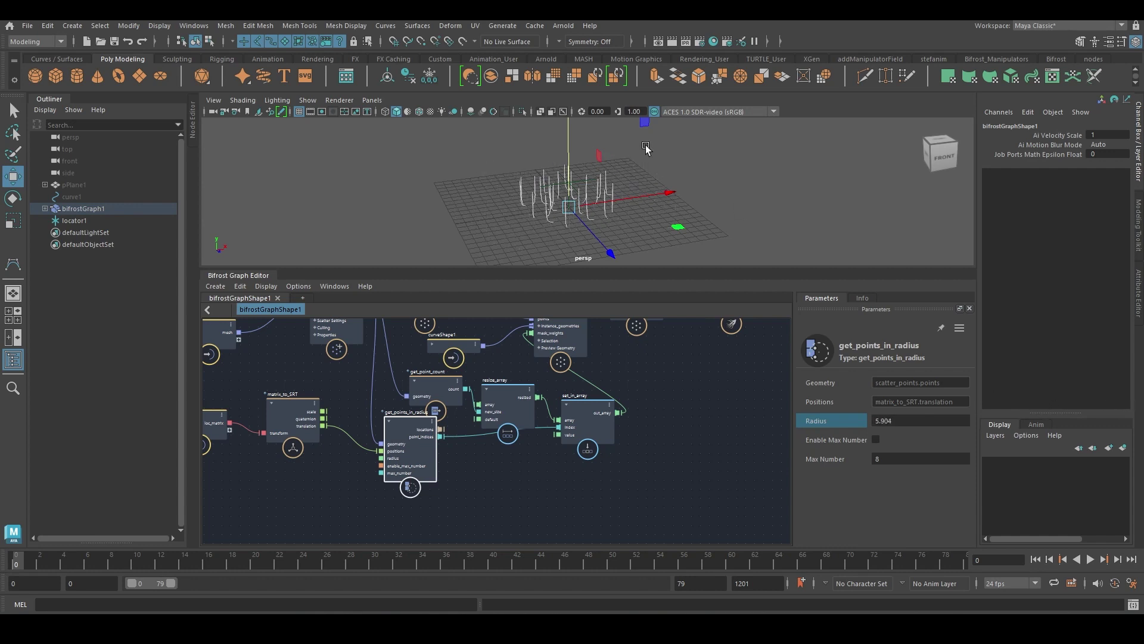
# Move locator1 around over the plane to test the strand mask, leaving it at about X -0.95, Z -0.596
pyautogui.press('q')
pyautogui.click(589, 183)
pyautogui.press('w')
pyautogui.keyDown('alt'); pyautogui.moveTo(551, 208); pyautogui.dragTo(687, 191); pyautogui.keyUp('alt')
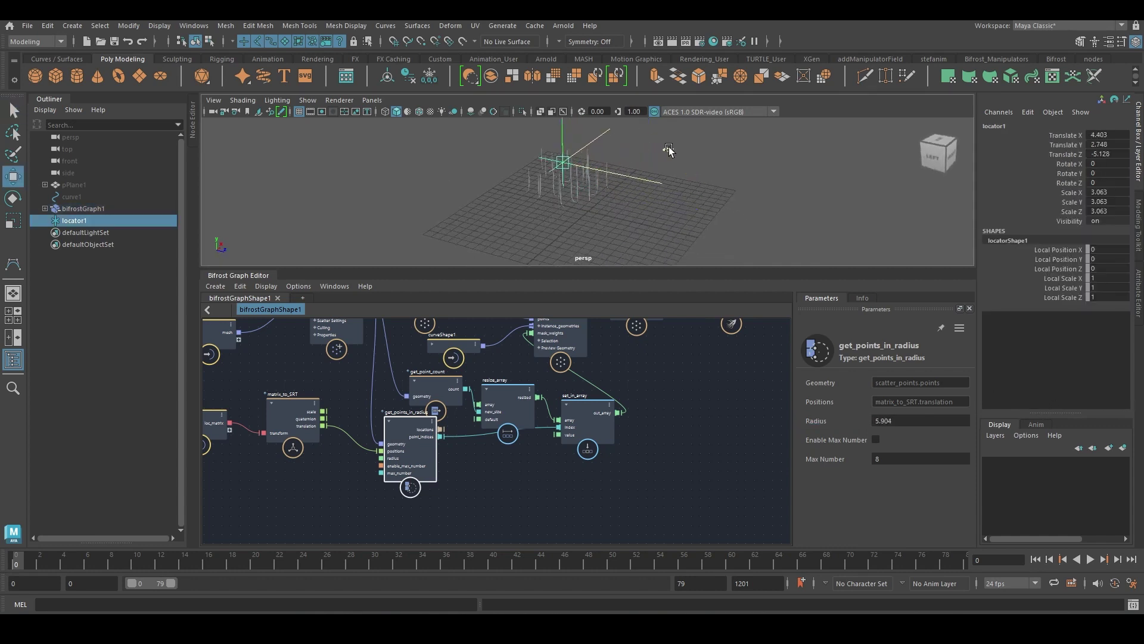
pyautogui.moveTo(668, 150); pyautogui.dragTo(677, 210)
pyautogui.keyDown('alt'); pyautogui.moveTo(677, 210); pyautogui.dragTo(624, 196); pyautogui.keyUp('alt')
pyautogui.scroll(4, 660, 175)
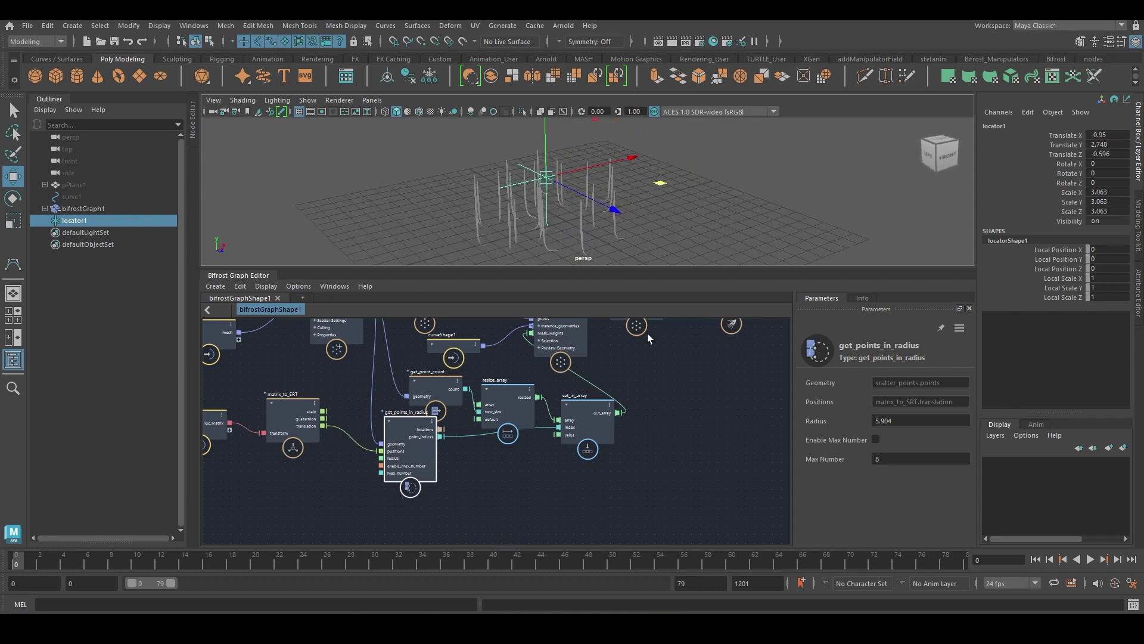
# Set the radius of get_points_in_radius to 5
pyautogui.keyDown('alt'); pyautogui.moveTo(647, 333); pyautogui.dragTo(647, 340, button='middle'); pyautogui.keyUp('alt')
pyautogui.click(919, 419)
pyautogui.write('5')
pyautogui.press('Return')
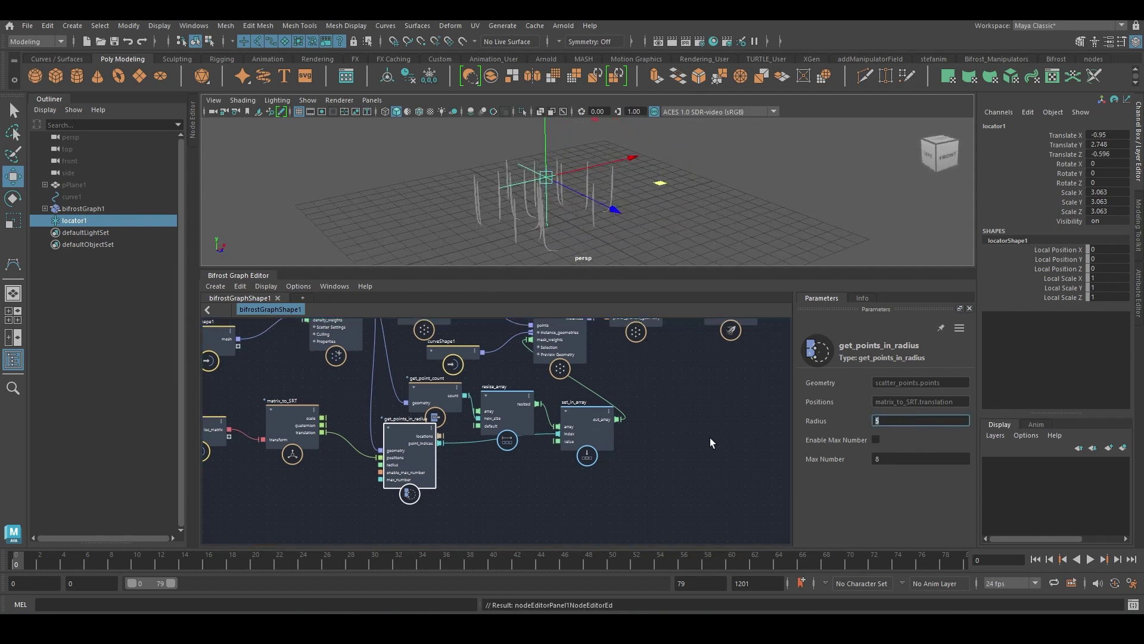
# Auto-arrange the graph nodes and shift the strand shape, size profile and output nodes away from bake_instanced_geometry
pyautogui.scroll(-4, 655, 452)
pyautogui.click(636, 459)
pyautogui.press('l')
pyautogui.keyDown('alt'); pyautogui.moveTo(659, 461); pyautogui.dragTo(565, 465, button='middle'); pyautogui.keyUp('alt')
pyautogui.scroll(4, 565, 465)
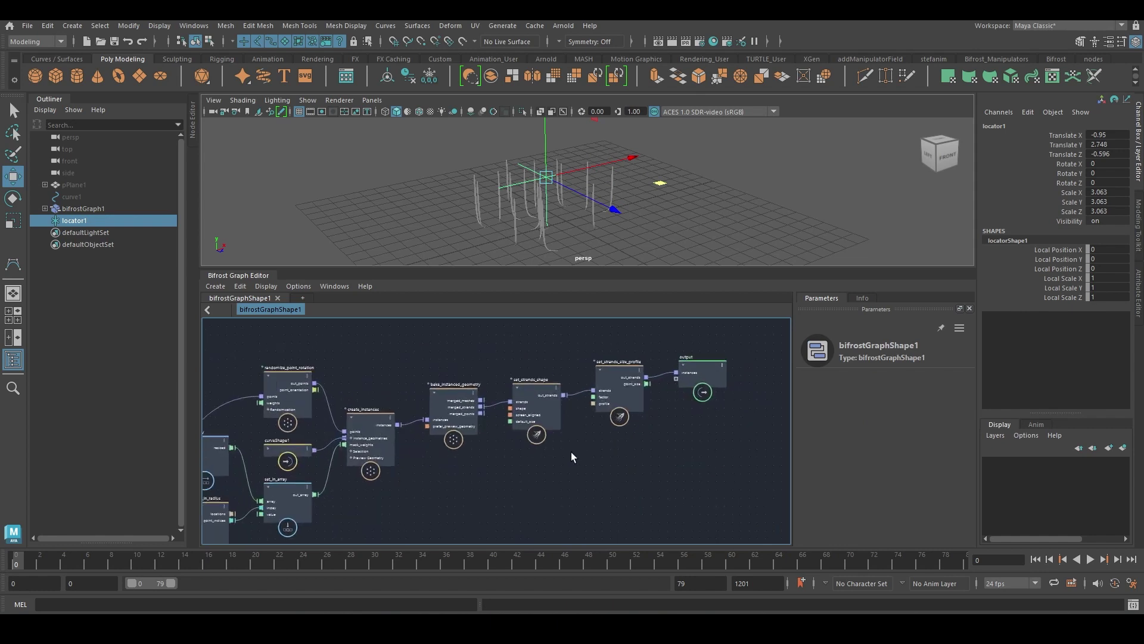
pyautogui.moveTo(727, 480); pyautogui.dragTo(699, 409)
# Add the do_per_strand compound between bake_instanced_geometry and set_strands_shape and make it editable
pyautogui.click(540, 360)
pyautogui.press('Tab')
pyautogui.write('do')
pyautogui.click(537, 374)
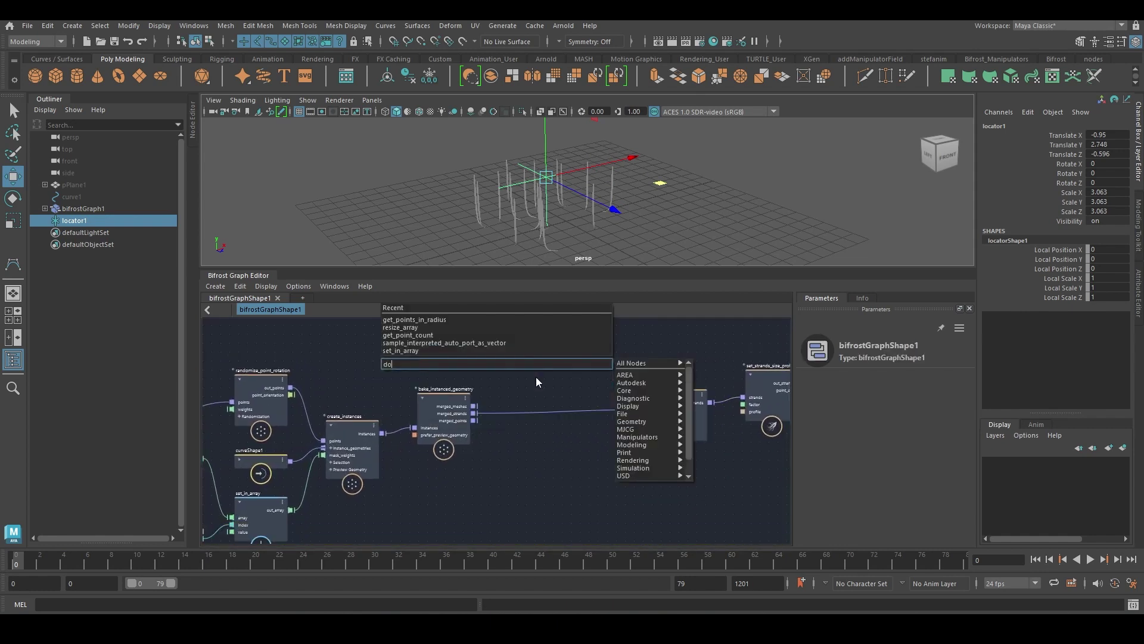
pyautogui.rightClick(544, 372)
pyautogui.click(571, 430)
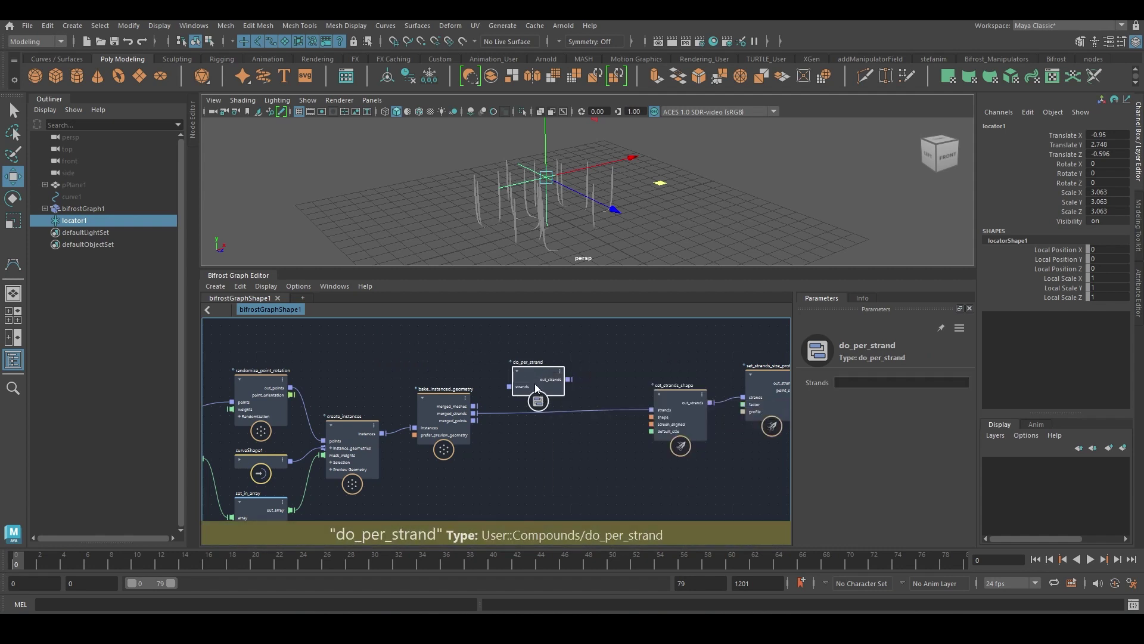
# Route merged_strands through do_per_strand into the strands of set_strands_shape and pause the graph's evaluation
pyautogui.moveTo(535, 376); pyautogui.dragTo(537, 392)
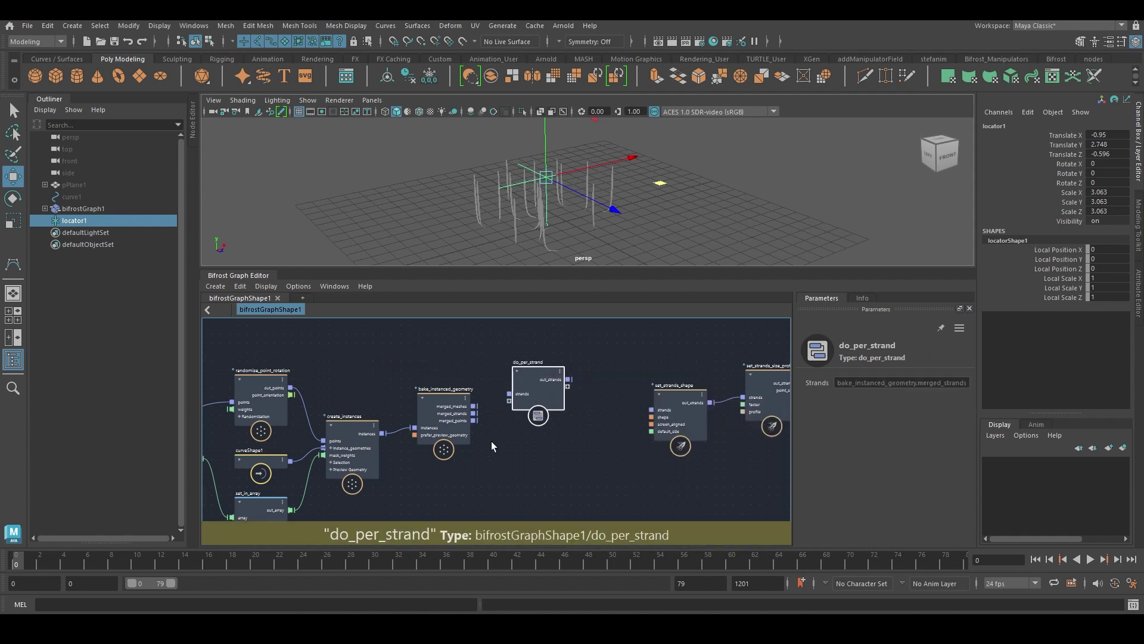
pyautogui.keyDown('alt'); pyautogui.moveTo(491, 441); pyautogui.dragTo(516, 429, button='middle'); pyautogui.keyUp('alt')
pyautogui.press('Escape')
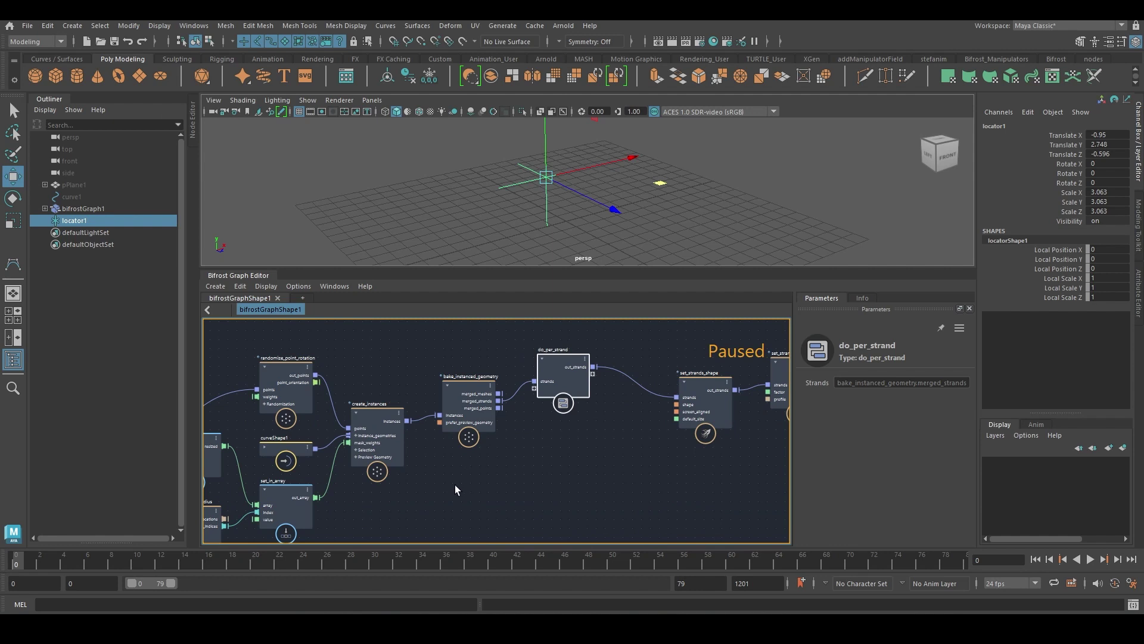
# Move matrix_to_SRT below its neighbours and add a pass node fed by its translation output
pyautogui.keyDown('alt'); pyautogui.moveTo(456, 485); pyautogui.dragTo(662, 375, button='middle'); pyautogui.keyUp('alt')
pyautogui.keyDown('alt'); pyautogui.moveTo(508, 455); pyautogui.dragTo(361, 568, button='middle'); pyautogui.keyUp('alt')
pyautogui.moveTo(419, 419); pyautogui.dragTo(418, 493)
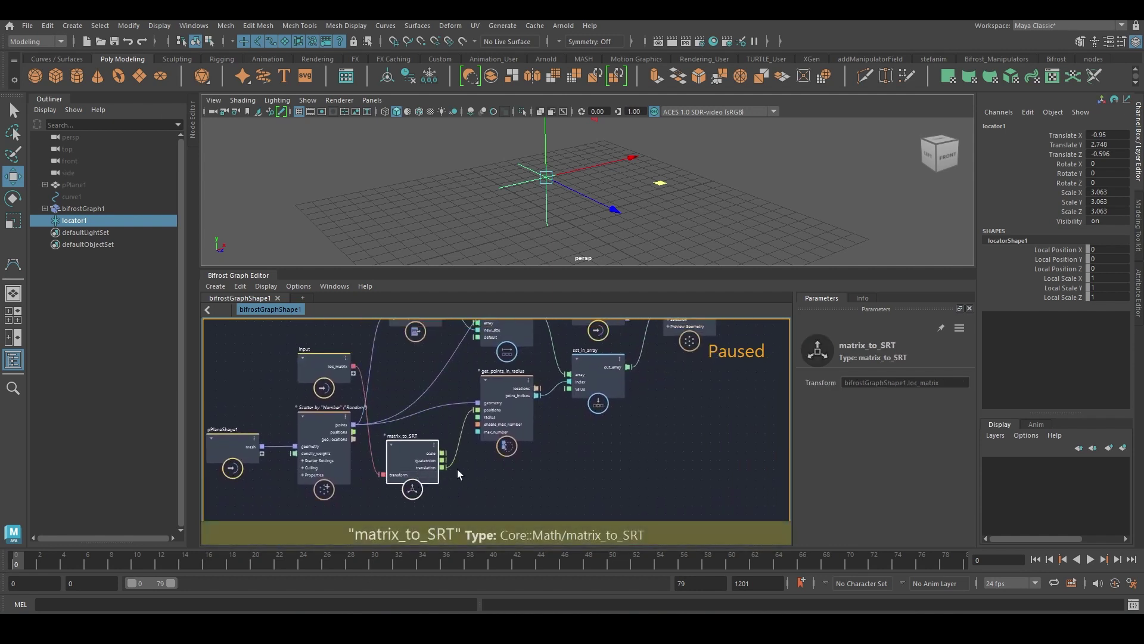
pyautogui.moveTo(524, 477); pyautogui.dragTo(597, 471)
pyautogui.write('pass')
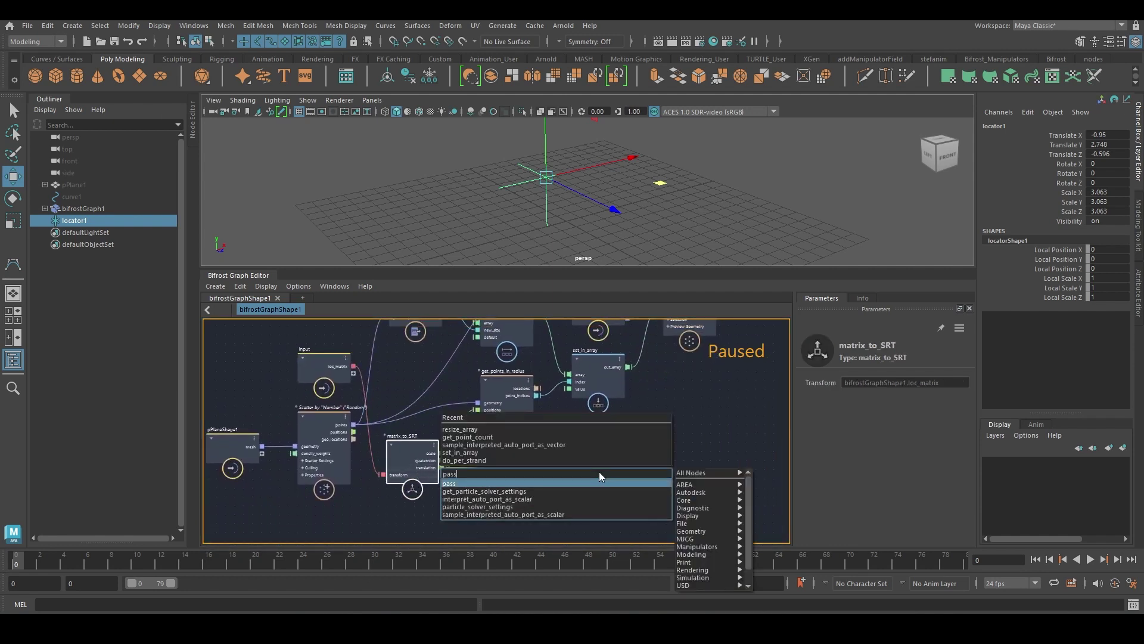
pyautogui.press('Return')
pyautogui.moveTo(590, 488); pyautogui.dragTo(702, 414)
# Connect the pass node's output to a new port on do_per_strand and rename that port loc_pos
pyautogui.keyDown('alt'); pyautogui.moveTo(730, 417); pyautogui.dragTo(509, 496, button='middle'); pyautogui.keyUp('alt')
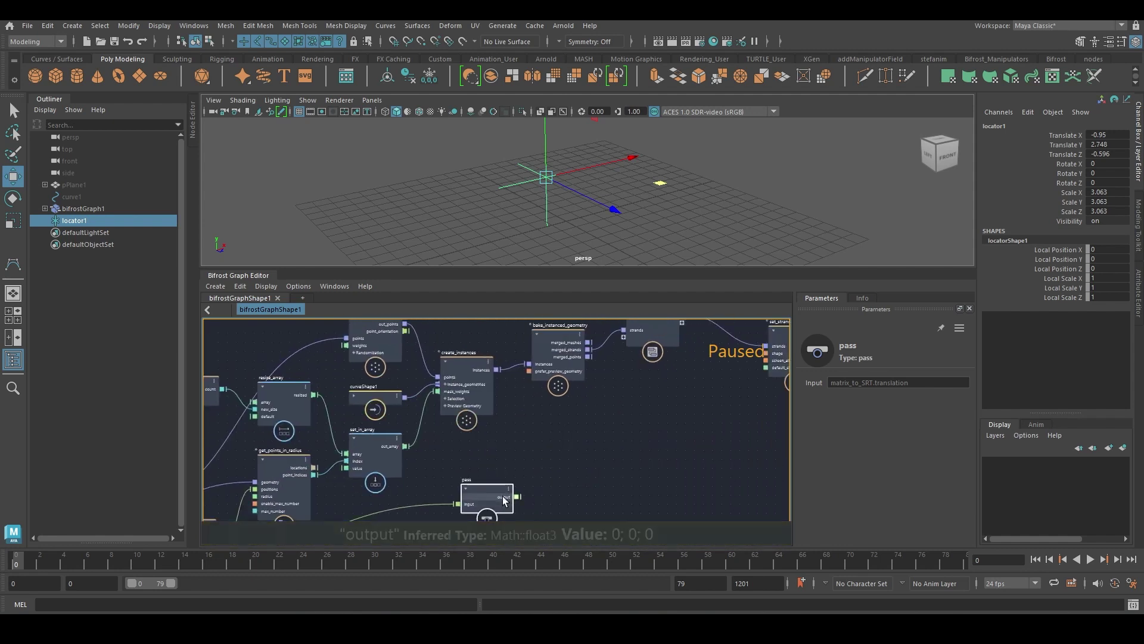
pyautogui.moveTo(504, 493); pyautogui.dragTo(634, 431)
pyautogui.keyDown('alt'); pyautogui.moveTo(653, 425); pyautogui.dragTo(591, 464, button='middle'); pyautogui.keyUp('alt')
pyautogui.moveTo(577, 411); pyautogui.dragTo(562, 374)
pyautogui.scroll(5, 596, 424)
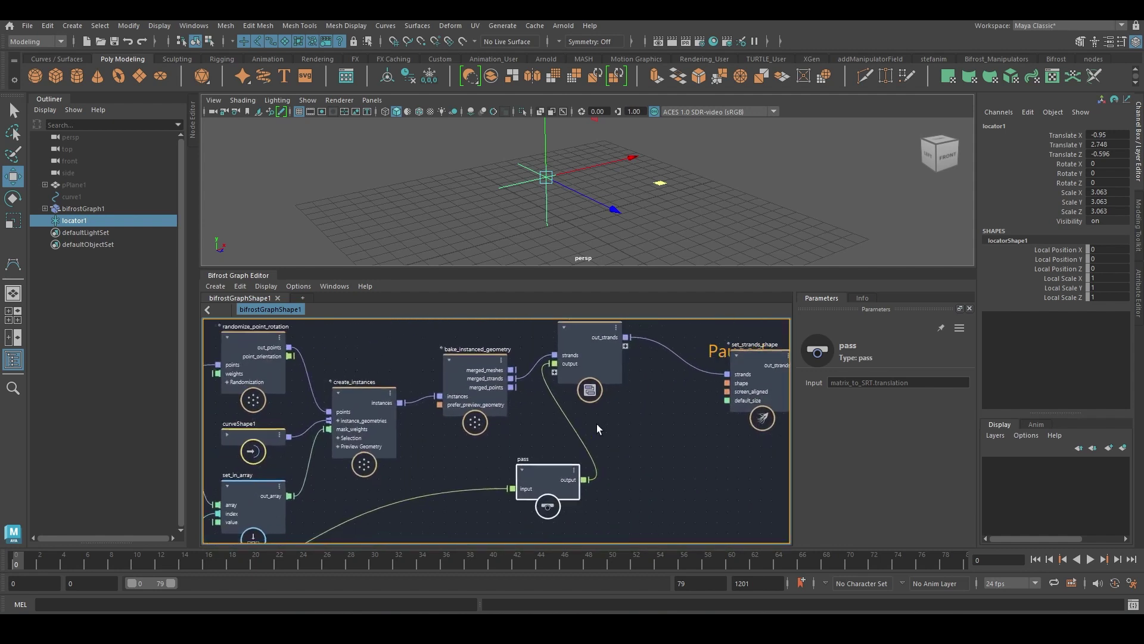
pyautogui.doubleClick(549, 344)
pyautogui.write('loc_pos')
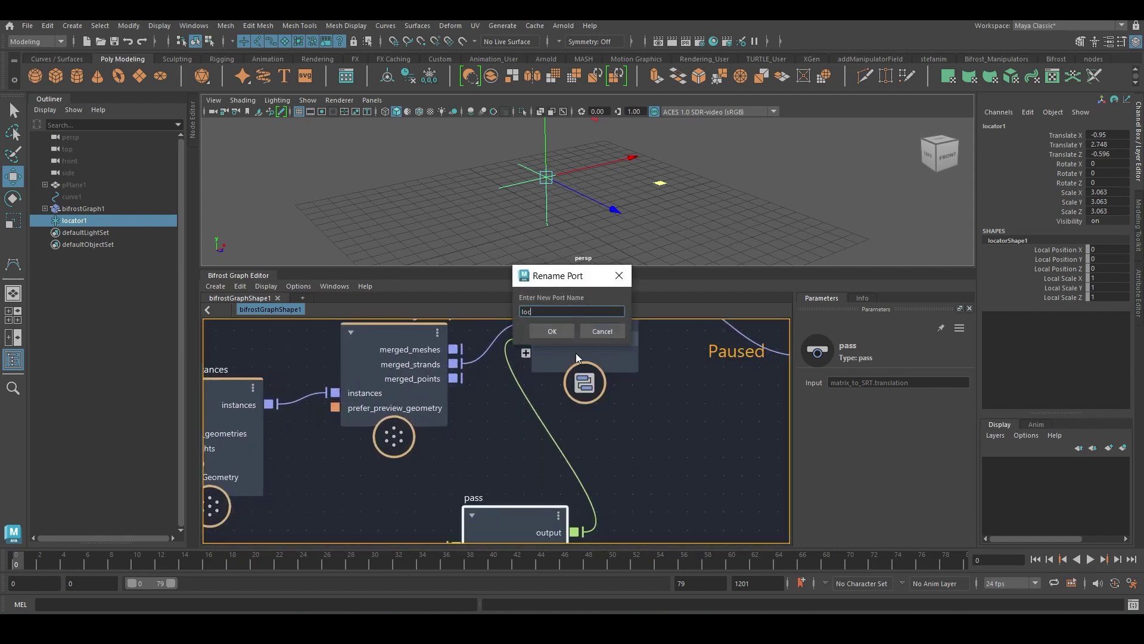
pyautogui.press('Return')
# Inside do_per_strand, carry loc_pos through per_strand_shenanigans to a new port on do_stuff_here
pyautogui.doubleClick(575, 352)
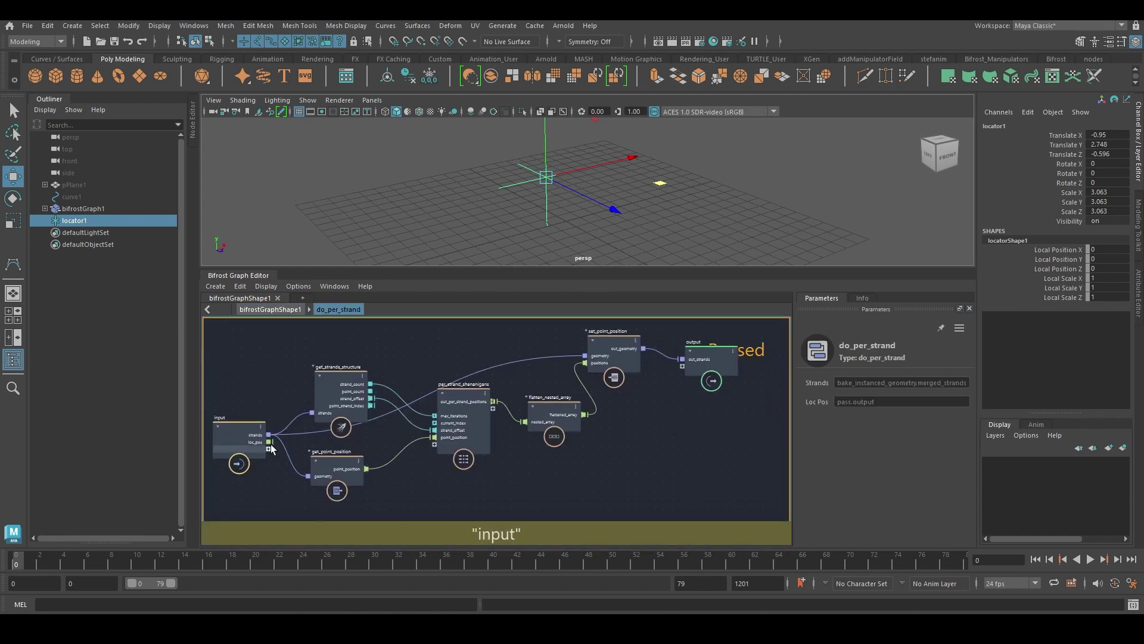
pyautogui.moveTo(269, 441); pyautogui.dragTo(523, 405)
pyautogui.moveTo(432, 444); pyautogui.dragTo(433, 445)
pyautogui.doubleClick(466, 435)
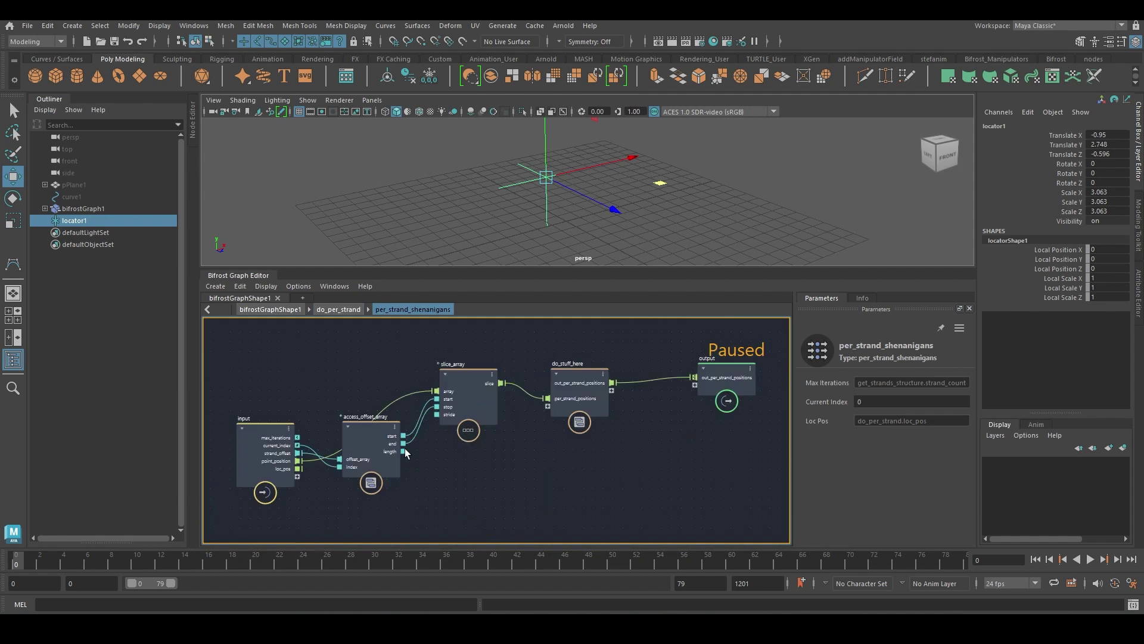
pyautogui.moveTo(297, 468); pyautogui.dragTo(497, 421)
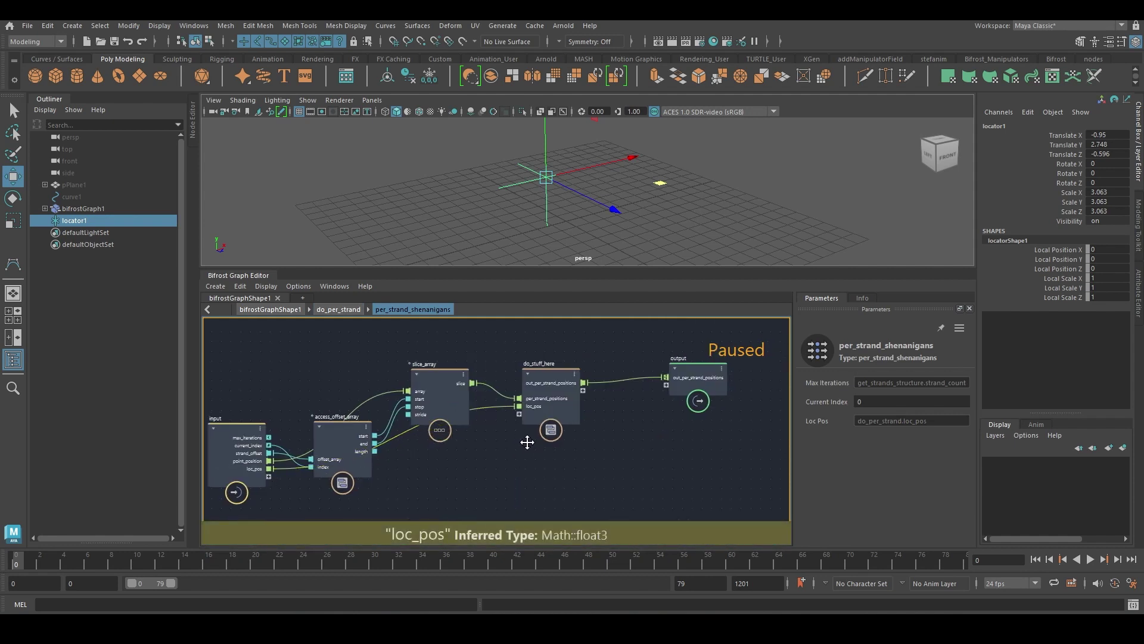
# Inside do_stuff_here, bring the output node closer to the input and add a lerp node between them
pyautogui.doubleClick(546, 395)
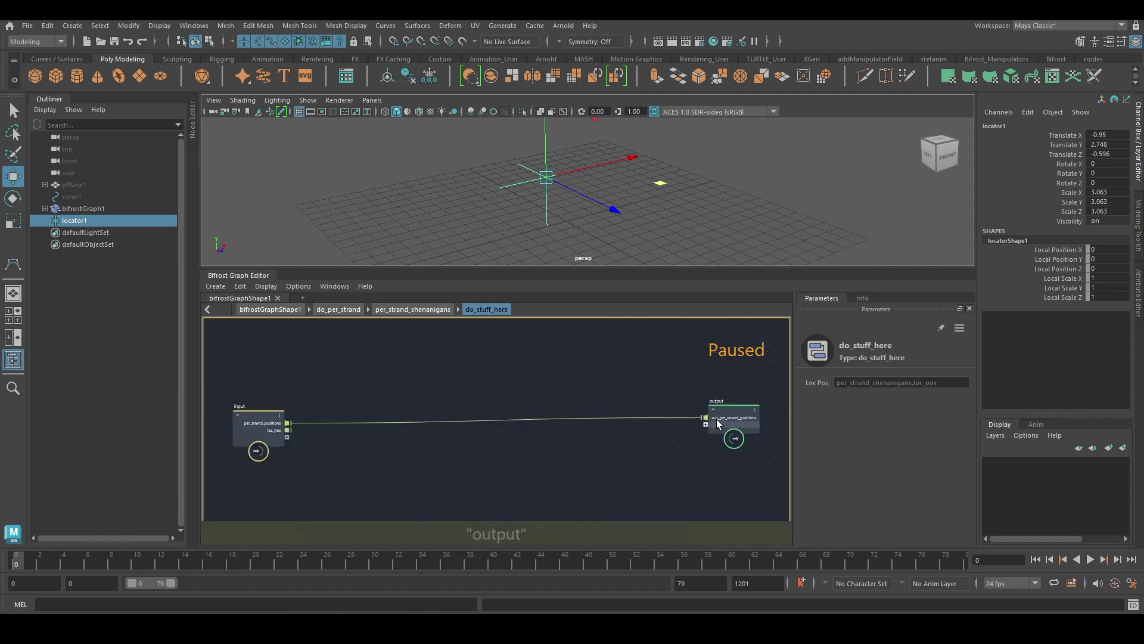
pyautogui.moveTo(716, 419); pyautogui.dragTo(566, 421)
pyautogui.scroll(3, 342, 448)
pyautogui.keyDown('alt'); pyautogui.moveTo(374, 450); pyautogui.dragTo(442, 422, button='middle'); pyautogui.keyUp('alt')
pyautogui.click(517, 412)
pyautogui.press('Tab')
pyautogui.write('lerp')
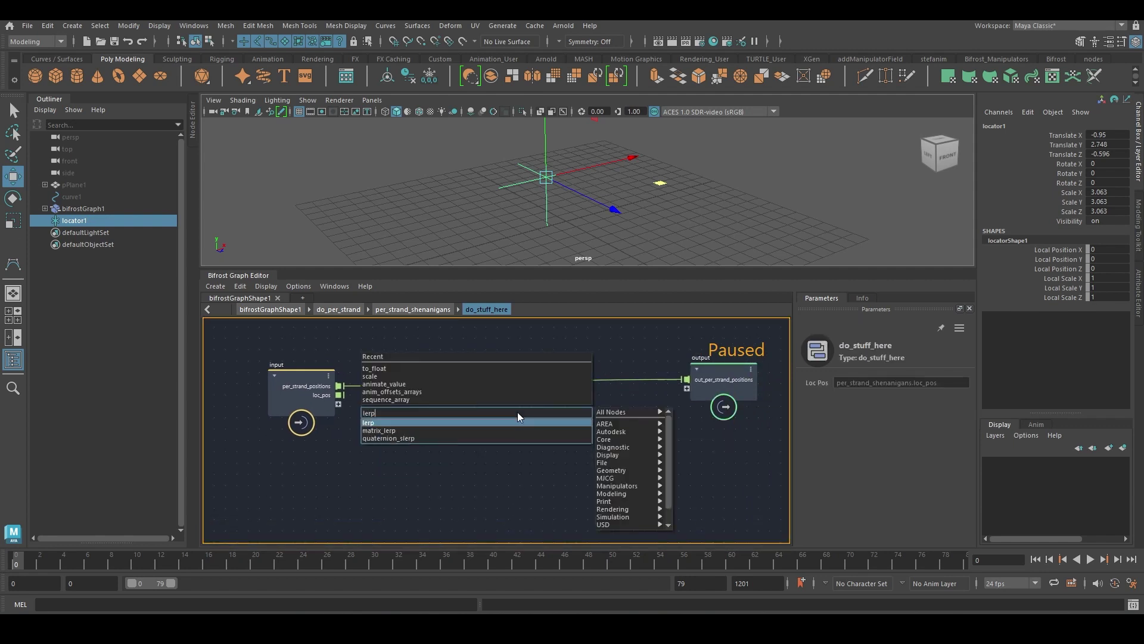
pyautogui.press('Return')
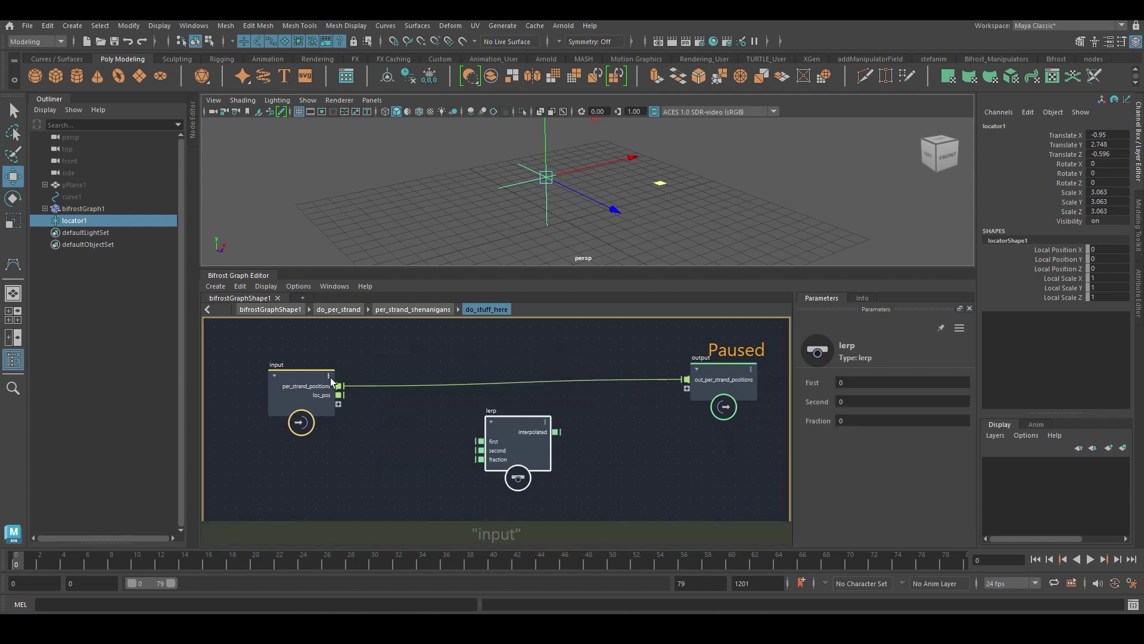
# Wire per_strand_positions and loc_pos into the lerp's first and second ports, and its interpolated result into out_per_strand_positions
pyautogui.moveTo(339, 386); pyautogui.dragTo(495, 449)
pyautogui.moveTo(385, 428); pyautogui.dragTo(481, 451)
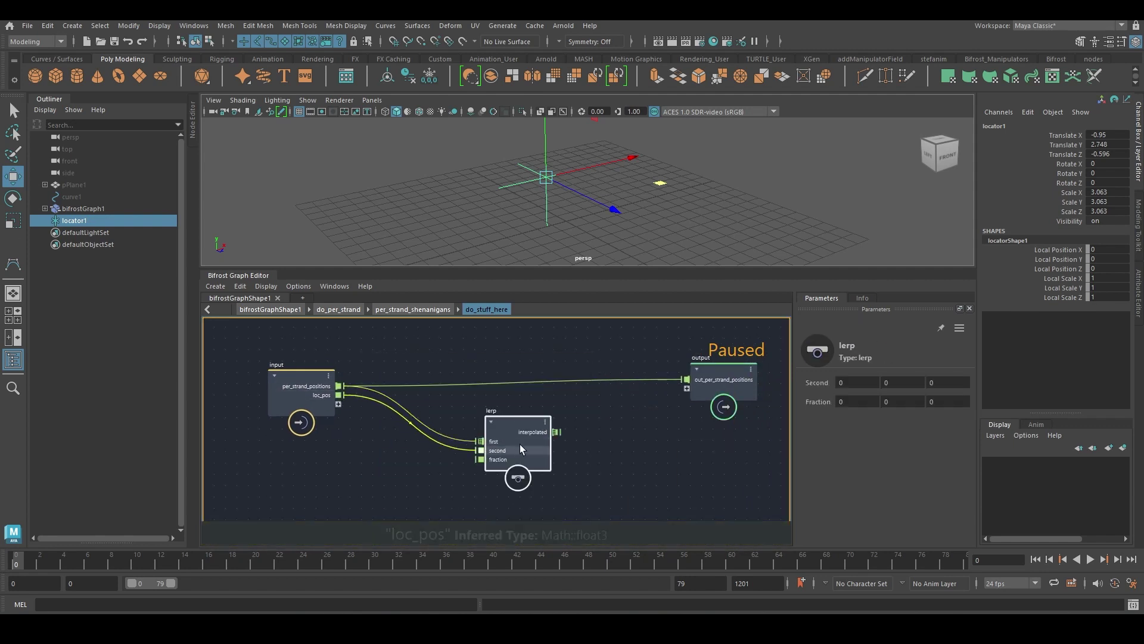
pyautogui.moveTo(555, 432); pyautogui.dragTo(558, 427)
pyautogui.moveTo(703, 379); pyautogui.dragTo(702, 379)
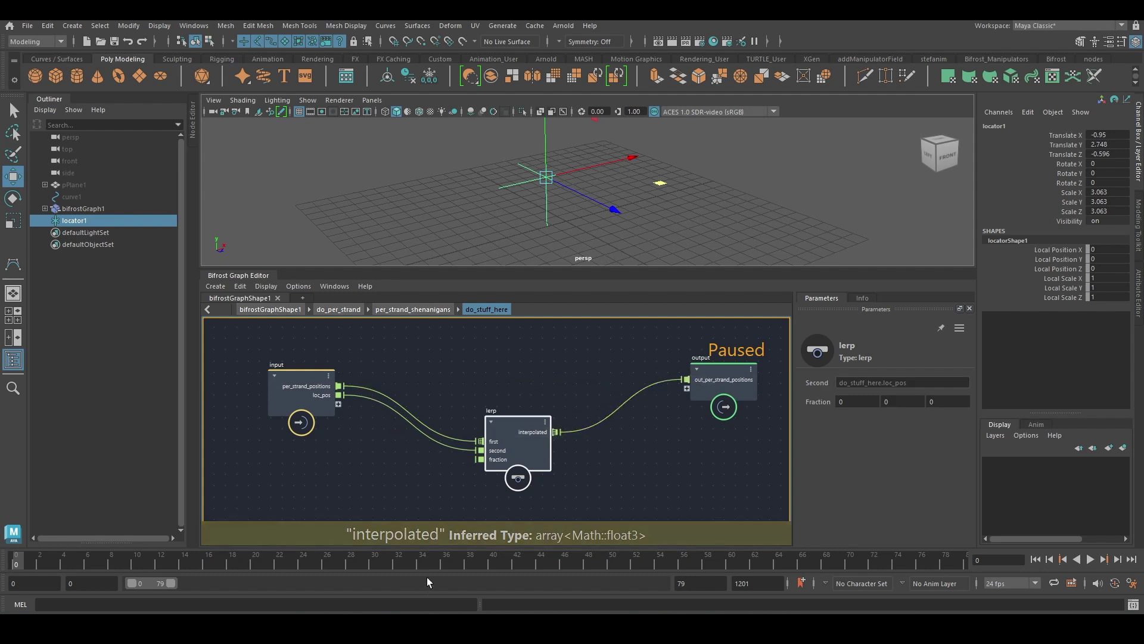
# Change the value type of the lerp's fraction port to a single scalar value
pyautogui.rightClick(490, 460)
pyautogui.moveTo(587, 479)
pyautogui.click(631, 487)
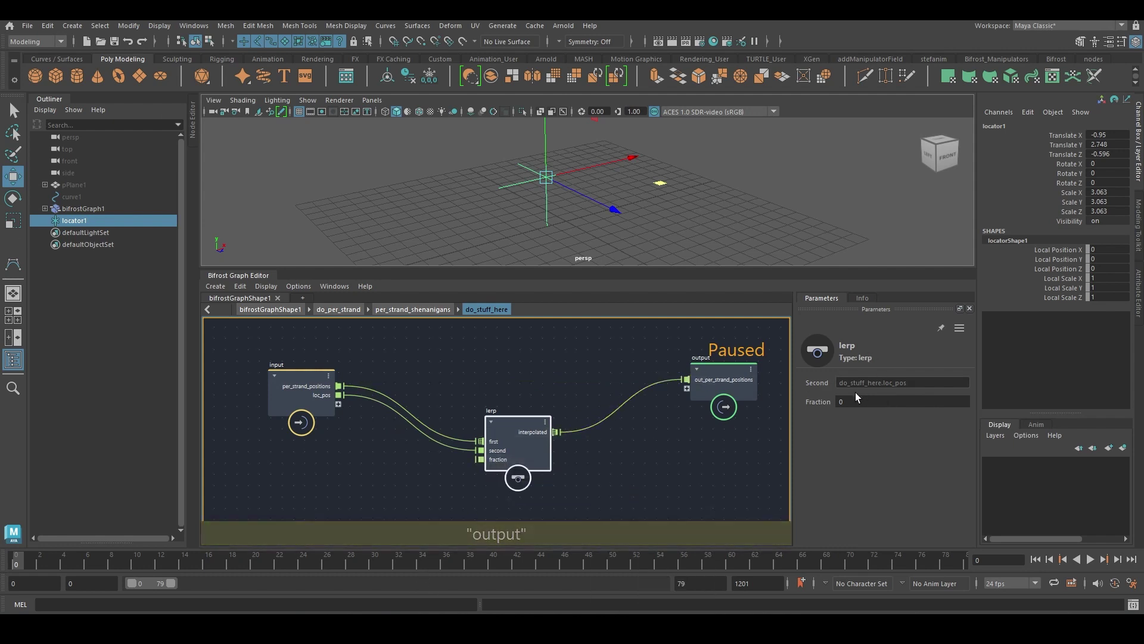
pyautogui.click(616, 352)
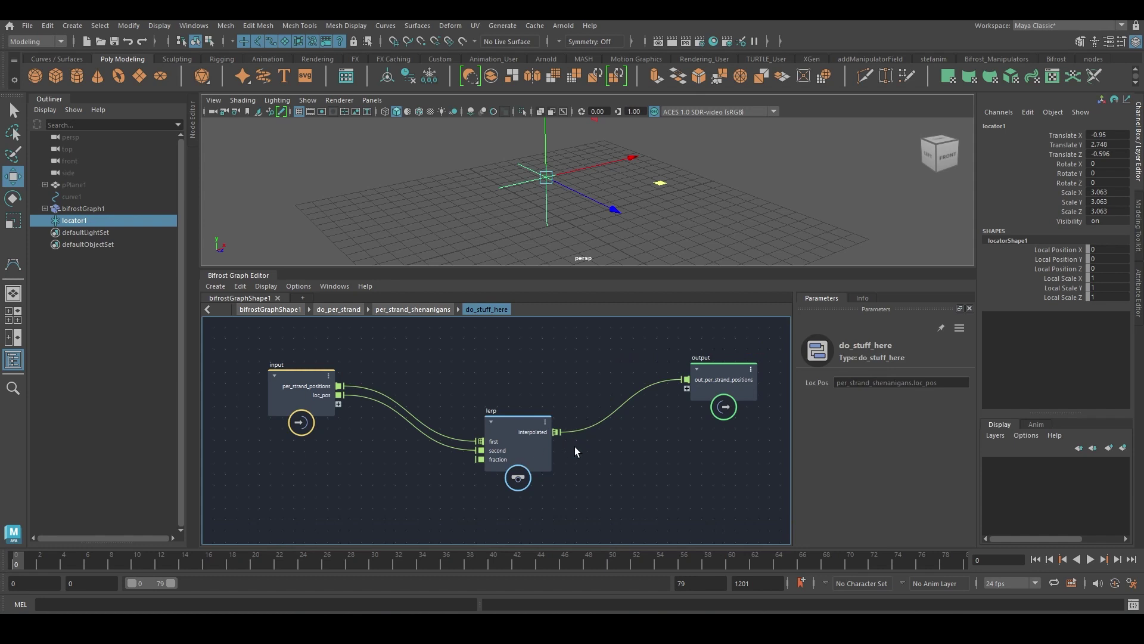
# Try out the lerp's fraction value and undo the change
pyautogui.click(527, 446)
pyautogui.click(886, 404)
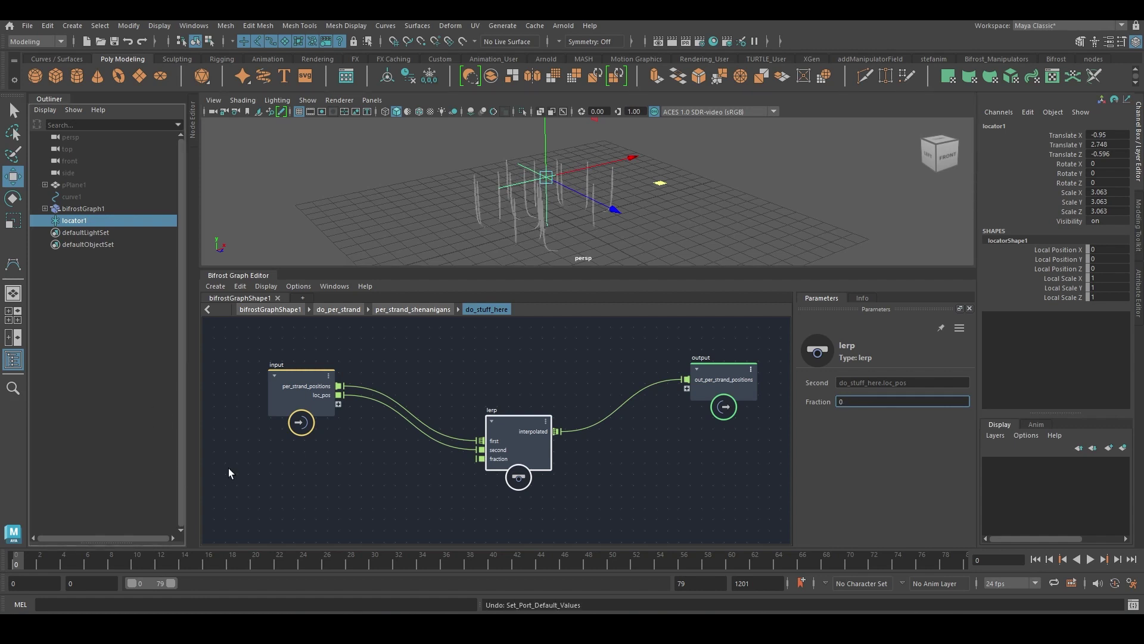
pyautogui.click(441, 388)
pyautogui.hotkey('ctrl', 'z')
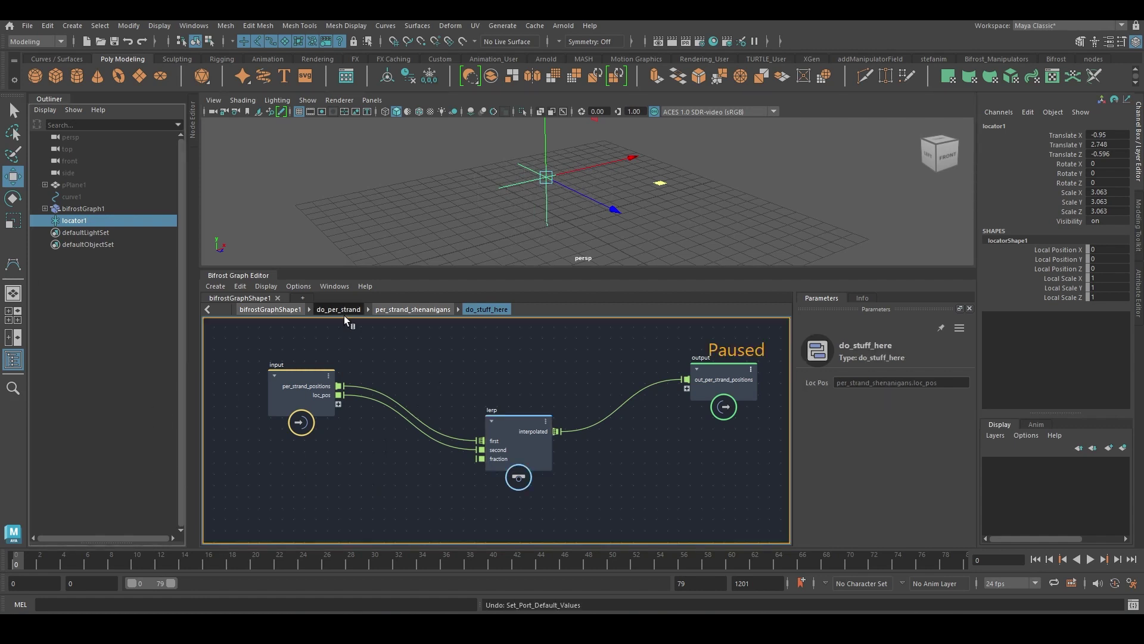
# In do_per_strand, inspect the geometry properties carried by the connection from input strands to set_point_position
pyautogui.click(339, 309)
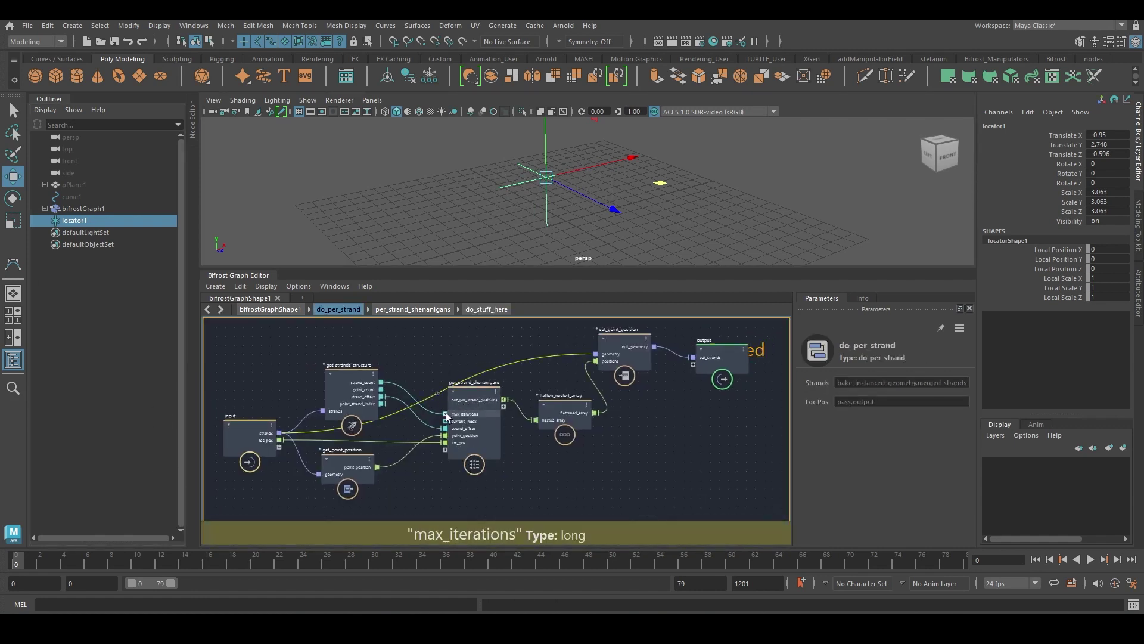
pyautogui.scroll(4, 450, 412)
pyautogui.scroll(-3, 450, 412)
pyautogui.keyDown('alt'); pyautogui.moveTo(447, 421); pyautogui.dragTo(492, 448, button='middle'); pyautogui.keyUp('alt')
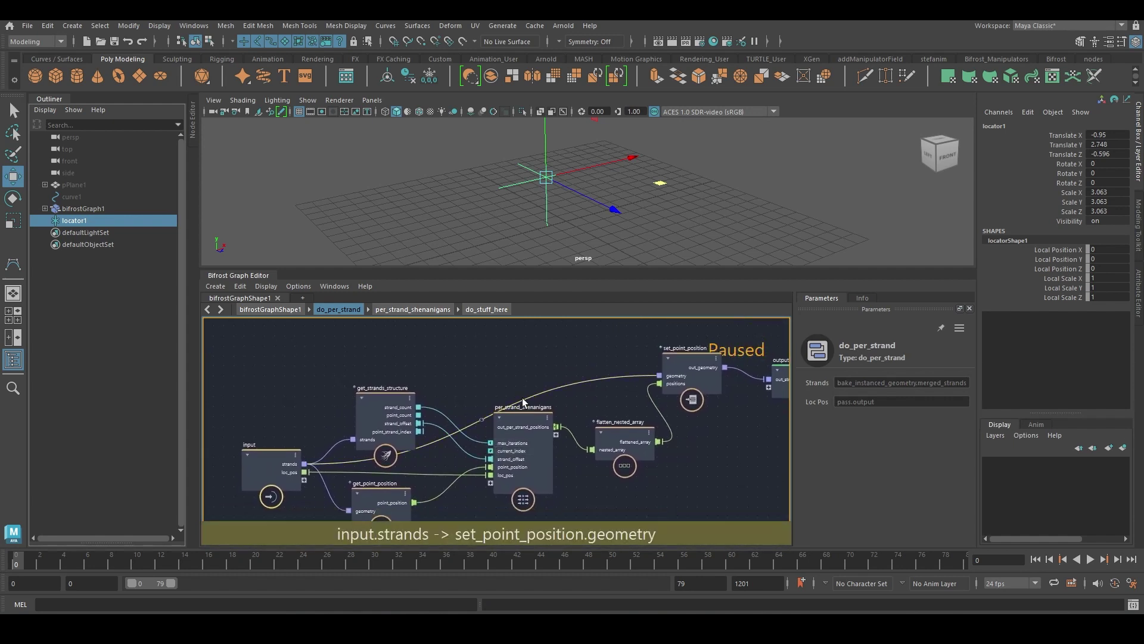
pyautogui.click(481, 419)
pyautogui.keyDown('alt'); pyautogui.moveTo(496, 401); pyautogui.dragTo(513, 371, button='middle'); pyautogui.keyUp('alt')
pyautogui.moveTo(500, 391); pyautogui.dragTo(475, 455)
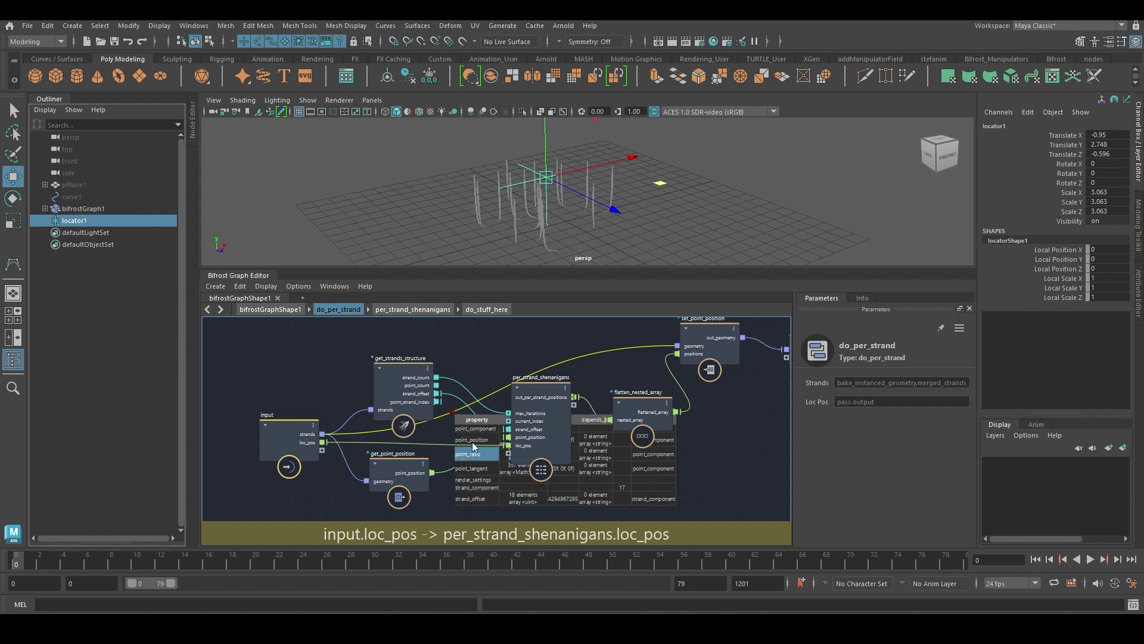
pyautogui.click(485, 366)
# Pause the graph and add a get_geo_property node below get_point_position, fed by the input's strands
pyautogui.press('p')
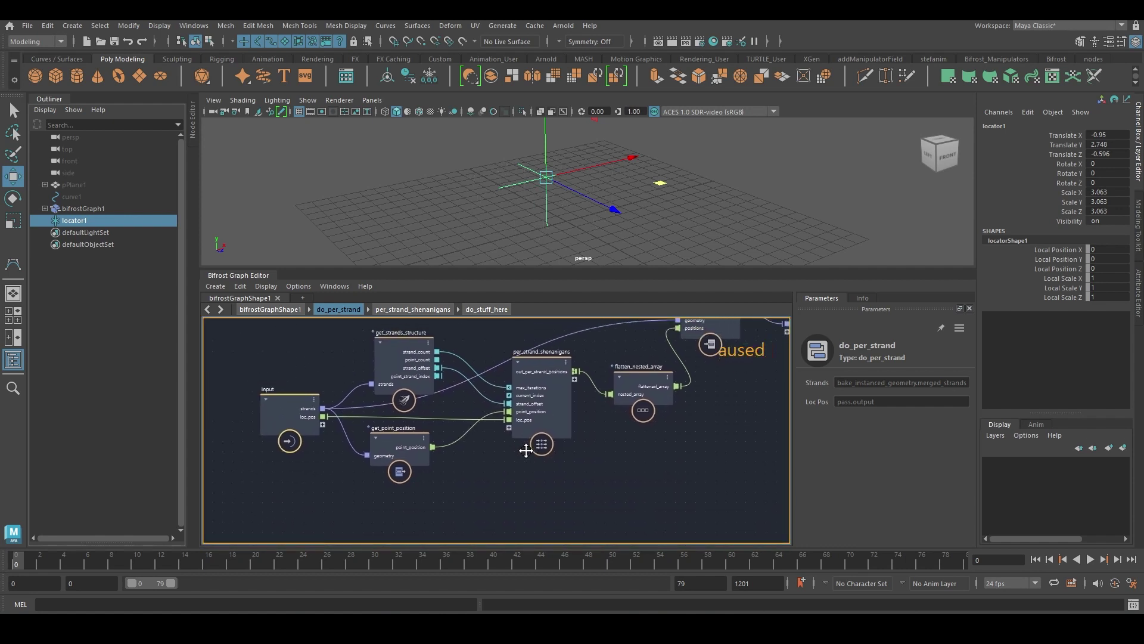
pyautogui.press('Tab')
pyautogui.write('ggp')
pyautogui.press('Down')
pyautogui.press('Down')
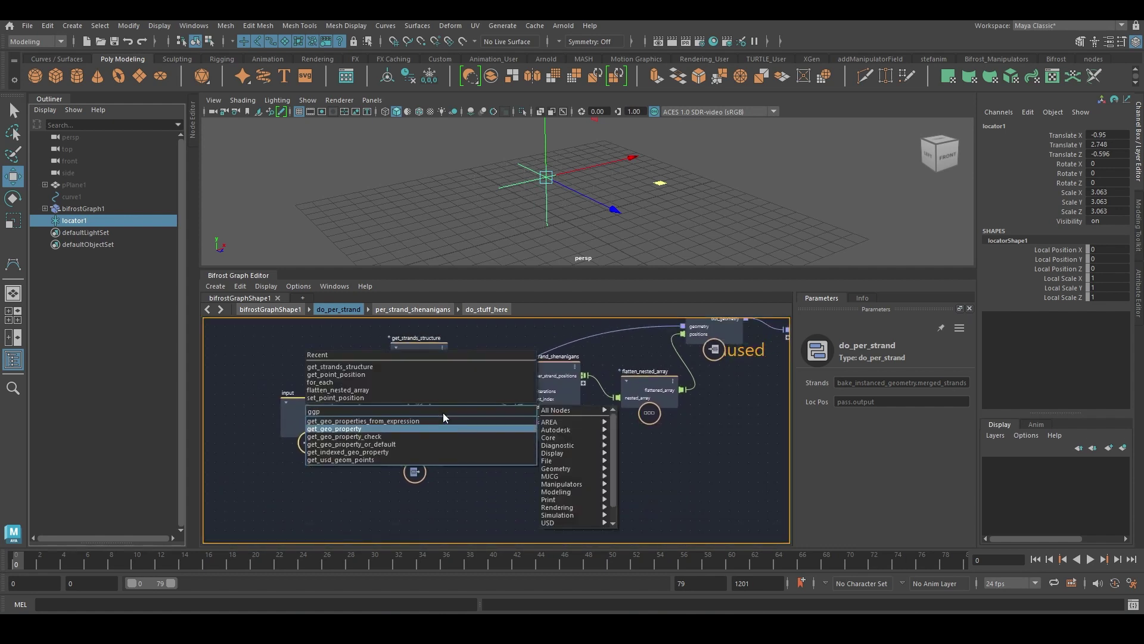
pyautogui.press('Return')
pyautogui.moveTo(435, 457); pyautogui.dragTo(477, 516)
pyautogui.keyDown('alt'); pyautogui.moveTo(602, 397); pyautogui.dragTo(581, 348, button='middle'); pyautogui.keyUp('alt')
# Set get_geo_property to read the point_ratio property as array<float>
pyautogui.click(877, 398)
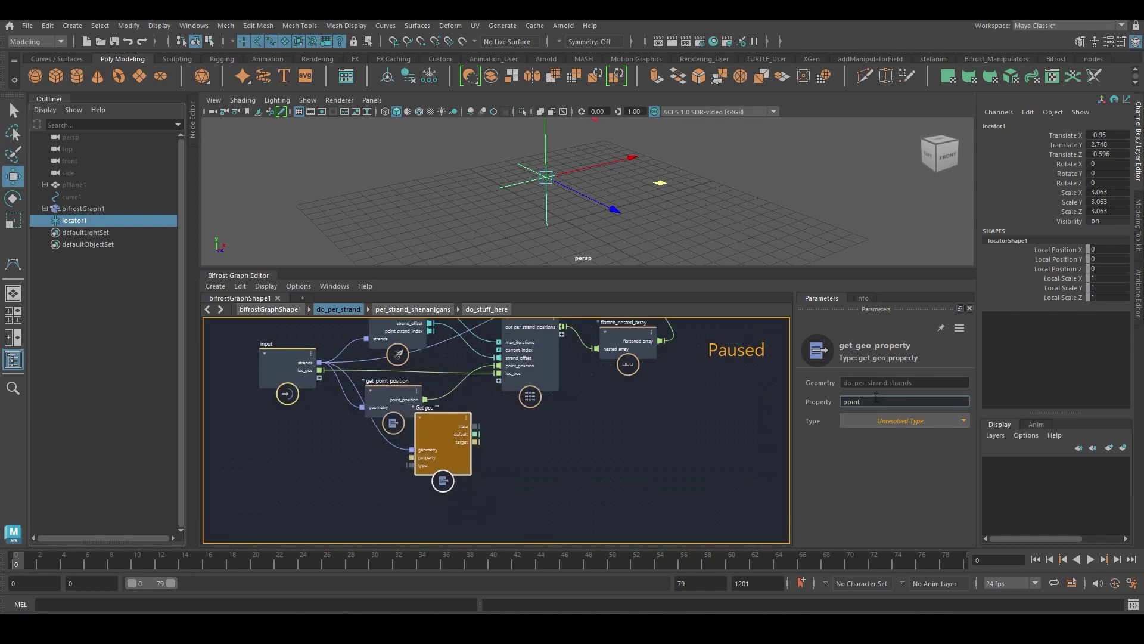
pyautogui.click(882, 421)
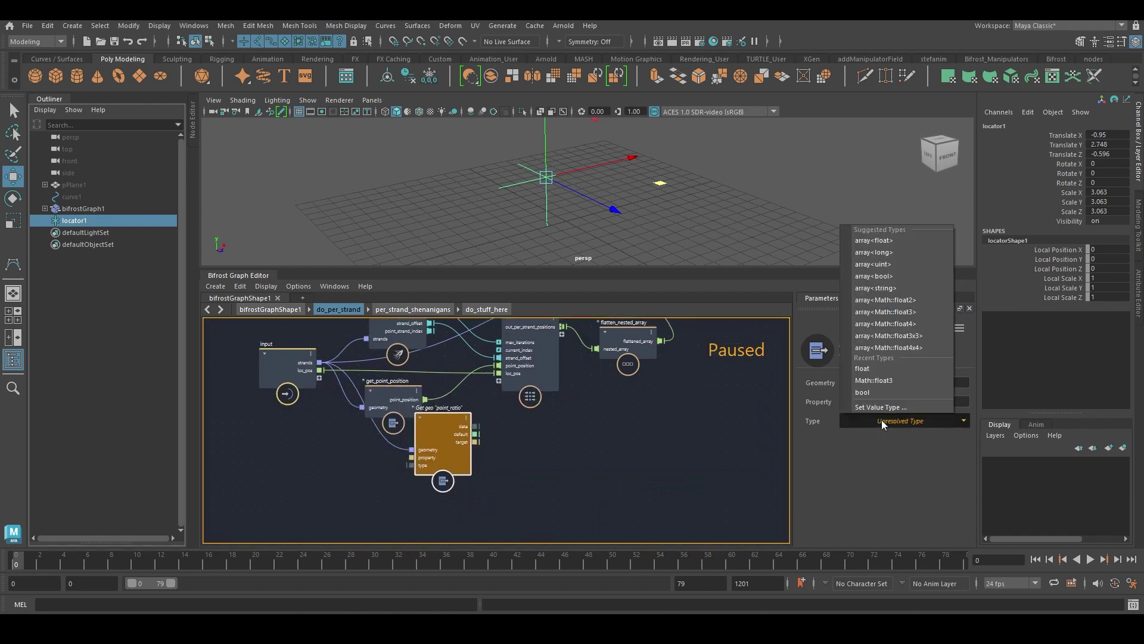
pyautogui.click(892, 243)
pyautogui.keyDown('alt'); pyautogui.moveTo(546, 438); pyautogui.dragTo(539, 455, button='middle'); pyautogui.keyUp('alt')
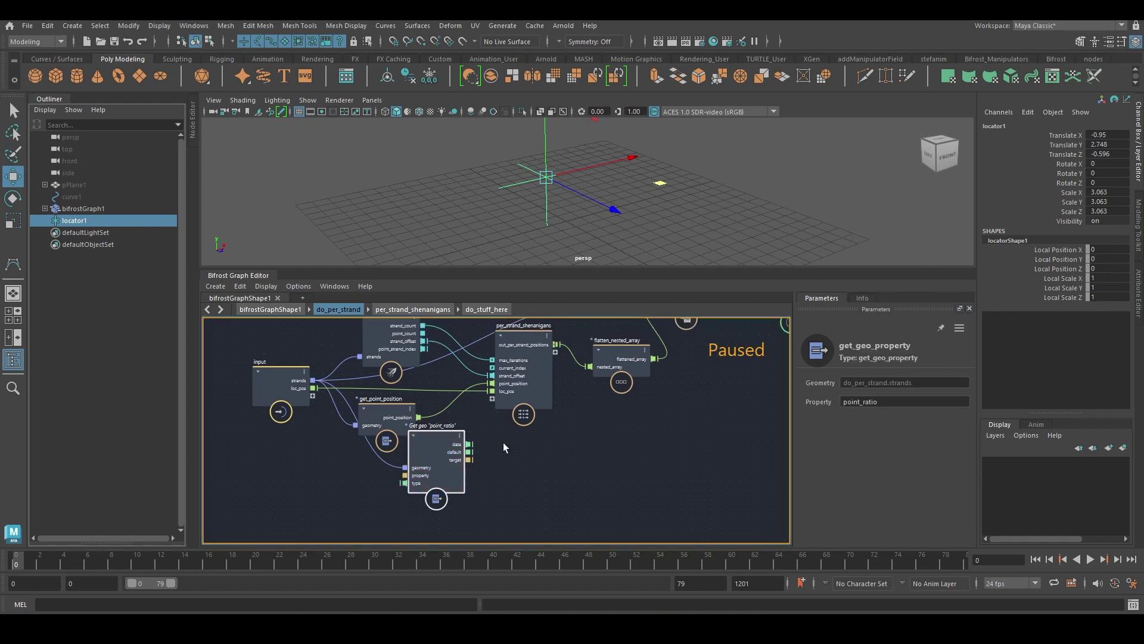
# Connect the point_ratio data to a new port on per_strand_shenanigans, and inside it rearrange access_offset_array and slice_array
pyautogui.moveTo(469, 444); pyautogui.dragTo(519, 413)
pyautogui.doubleClick(522, 385)
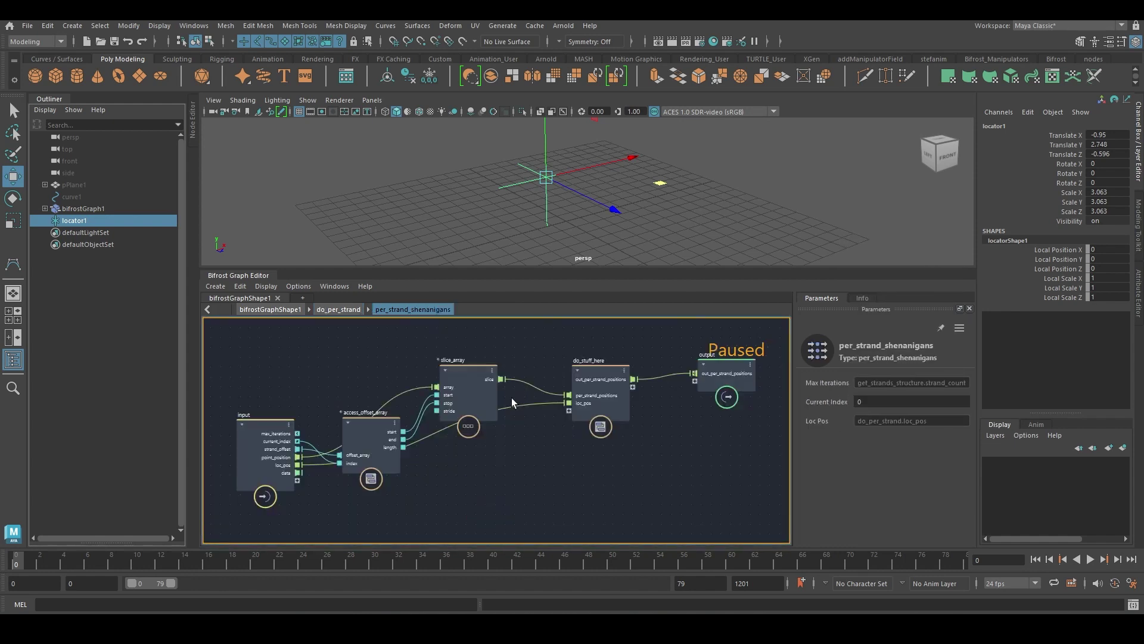
pyautogui.keyDown('alt'); pyautogui.moveTo(512, 398); pyautogui.dragTo(534, 347, button='middle'); pyautogui.keyUp('alt')
pyautogui.moveTo(382, 393); pyautogui.dragTo(390, 330)
pyautogui.keyDown('alt'); pyautogui.moveTo(391, 330); pyautogui.dragTo(368, 380, button='middle'); pyautogui.keyUp('alt')
pyautogui.moveTo(461, 406); pyautogui.dragTo(478, 399)
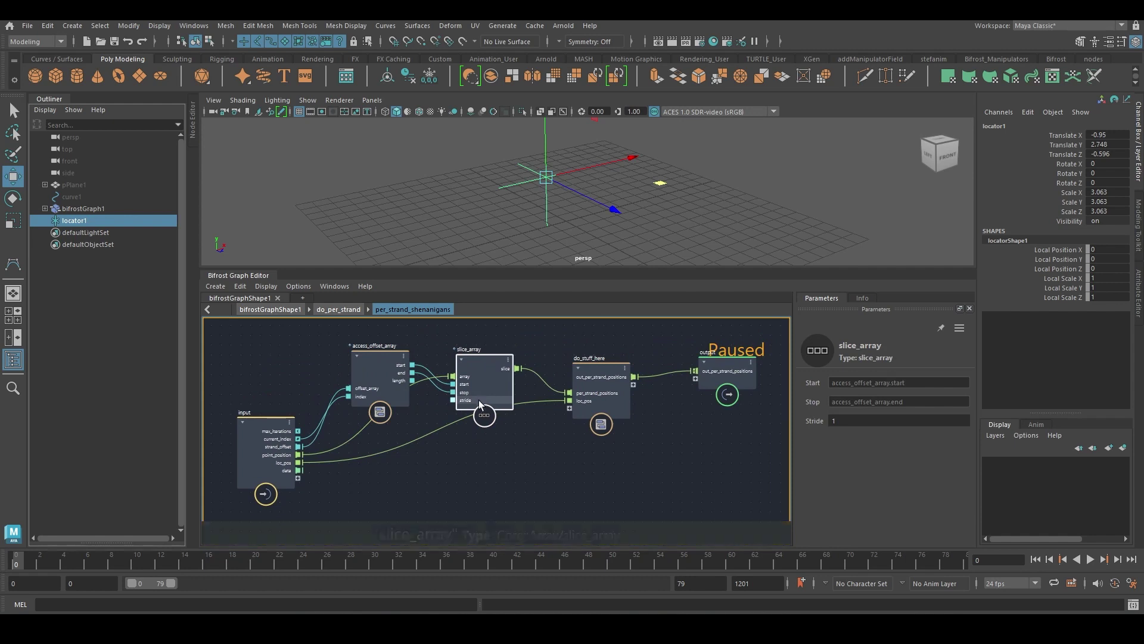
# Duplicate slice_array with its connections, place the copy below, and feed the input's data into its array port
pyautogui.hotkey('ctrl', 'shift', 'd')
pyautogui.moveTo(476, 450); pyautogui.dragTo(485, 454)
pyautogui.moveTo(301, 472); pyautogui.dragTo(456, 461)
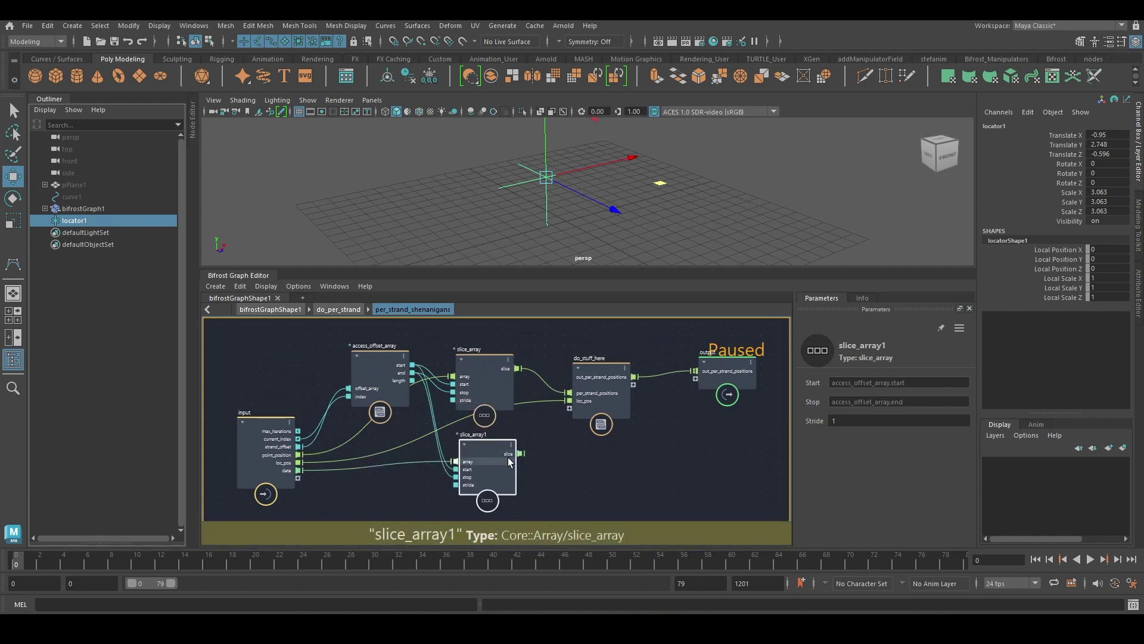
# Connect the duplicated slice_array's output to a new port on do_stuff_here and rename that port ratios
pyautogui.moveTo(568, 416); pyautogui.dragTo(579, 413)
pyautogui.doubleClick(578, 410)
pyautogui.write('ra')
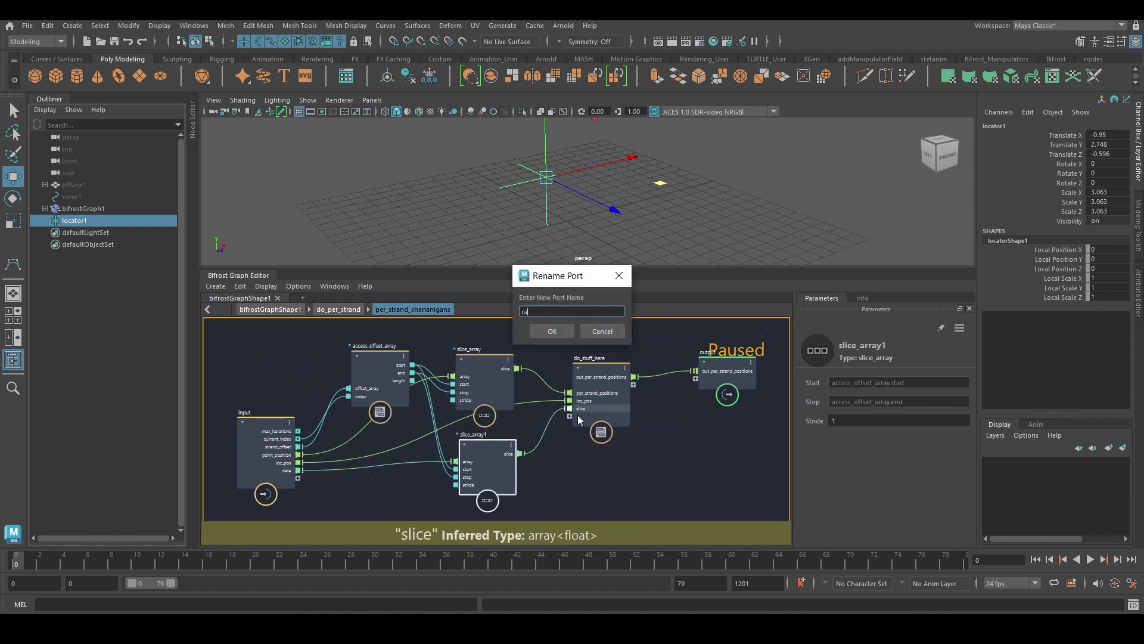
pyautogui.write('tios')
pyautogui.press('Return')
# Inside do_stuff_here, connect ratios to the lerp's fraction port and check the strands in the viewport
pyautogui.doubleClick(593, 403)
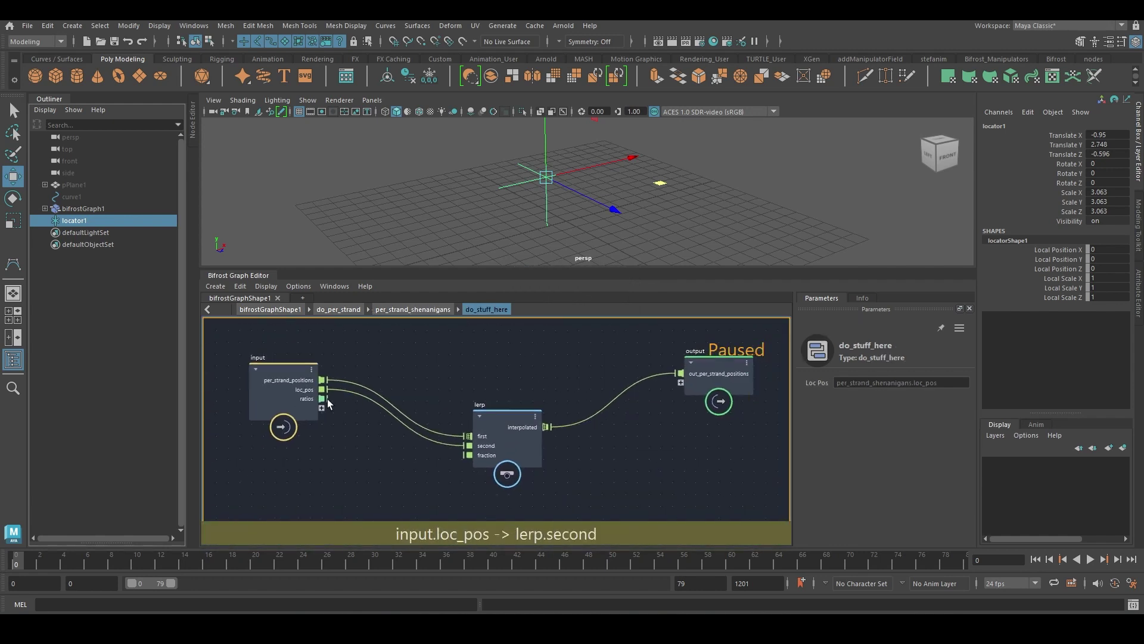
pyautogui.moveTo(322, 398); pyautogui.dragTo(431, 463)
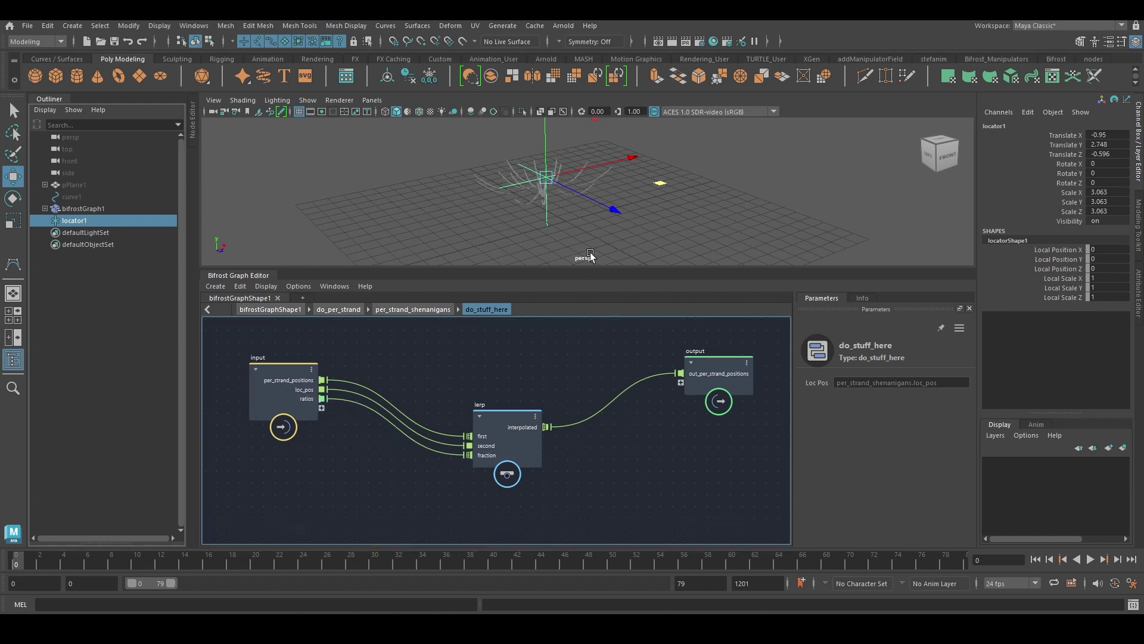
pyautogui.keyDown('alt'); pyautogui.moveTo(580, 198); pyautogui.dragTo(588, 223); pyautogui.keyUp('alt')
# Reverse the direction of curve1
pyautogui.click(137, 197)
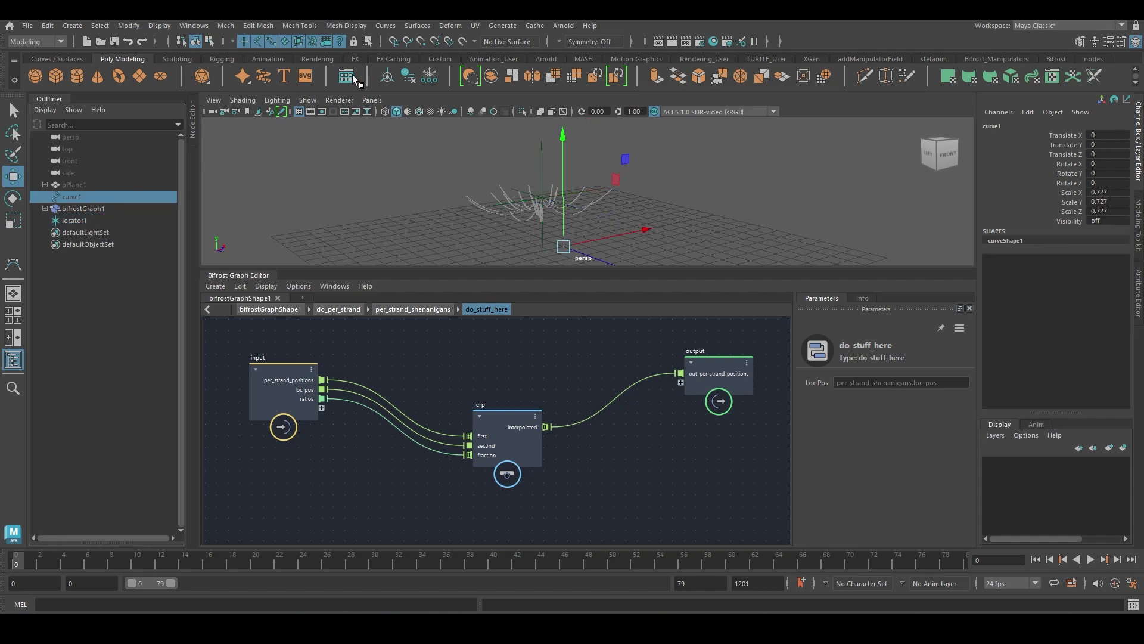
pyautogui.click(387, 25)
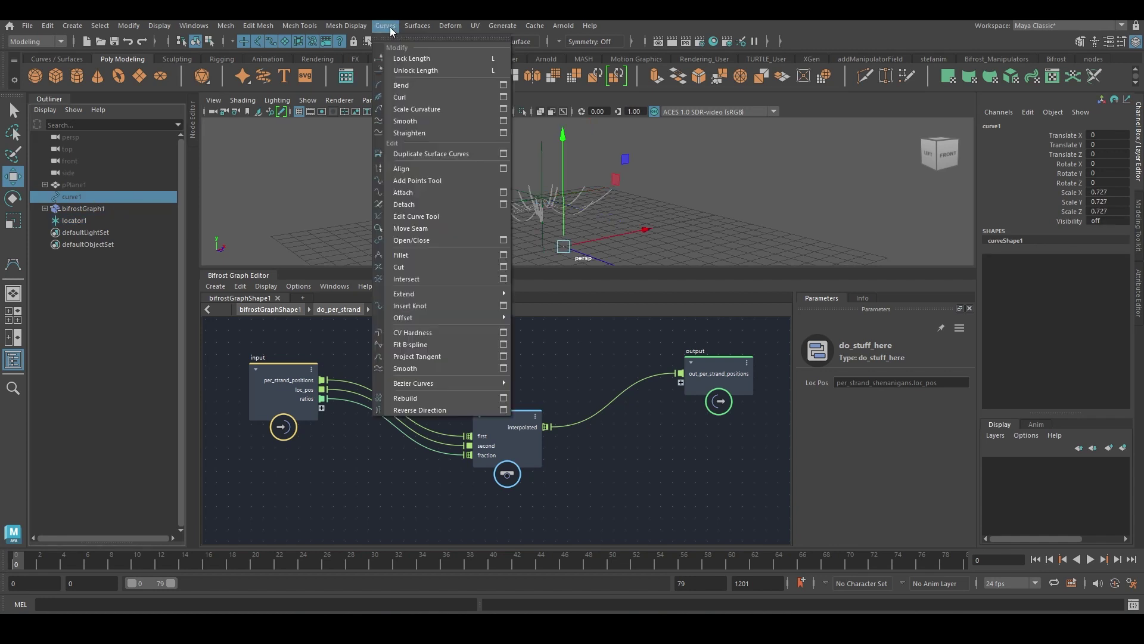
pyautogui.click(416, 411)
pyautogui.keyDown('alt'); pyautogui.moveTo(582, 210); pyautogui.dragTo(544, 185); pyautogui.keyUp('alt')
# Move the locator to about X -2.29, Y 1.364, Z 0.119 and turn on viewport anti-aliasing
pyautogui.click(538, 171)
pyautogui.moveTo(609, 206); pyautogui.dragTo(588, 186, button='middle')
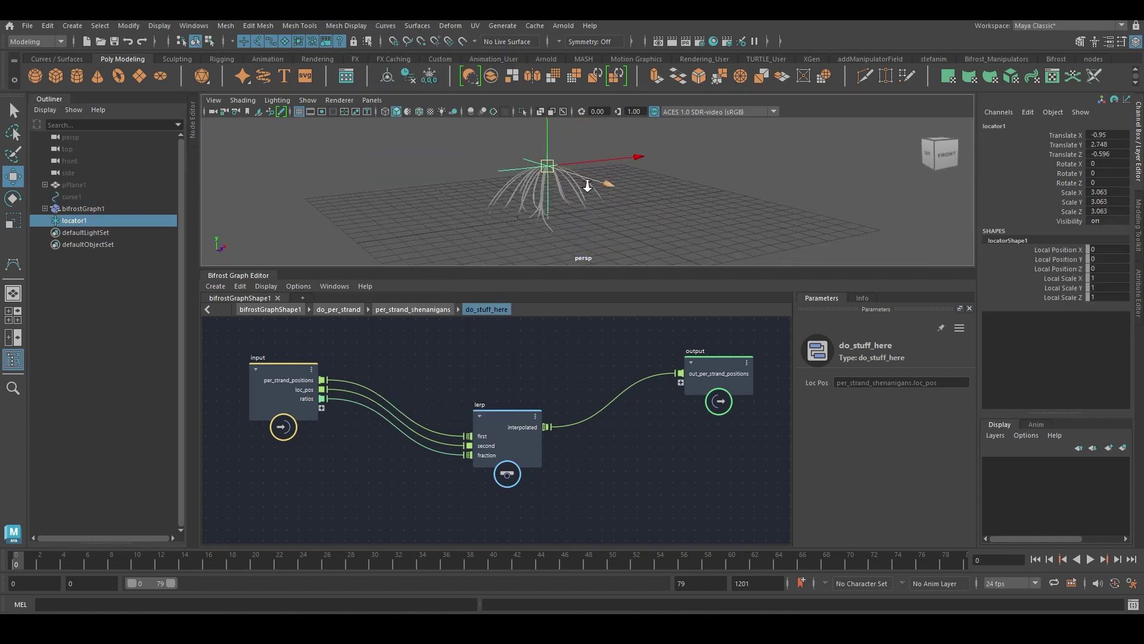
pyautogui.moveTo(588, 185); pyautogui.dragTo(696, 213)
pyautogui.click(492, 111)
pyautogui.keyDown('alt'); pyautogui.moveTo(660, 216); pyautogui.dragTo(657, 204, button='middle'); pyautogui.keyUp('alt')
pyautogui.moveTo(681, 203); pyautogui.dragTo(650, 180)
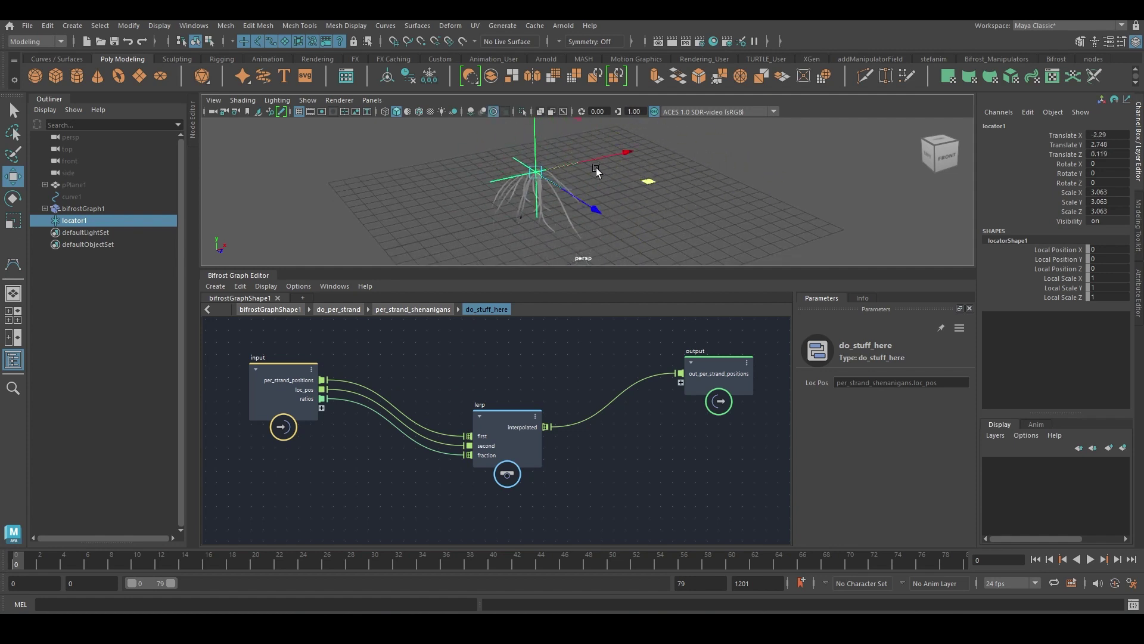
pyautogui.keyDown('alt'); pyautogui.moveTo(569, 189); pyautogui.dragTo(539, 189); pyautogui.keyUp('alt')
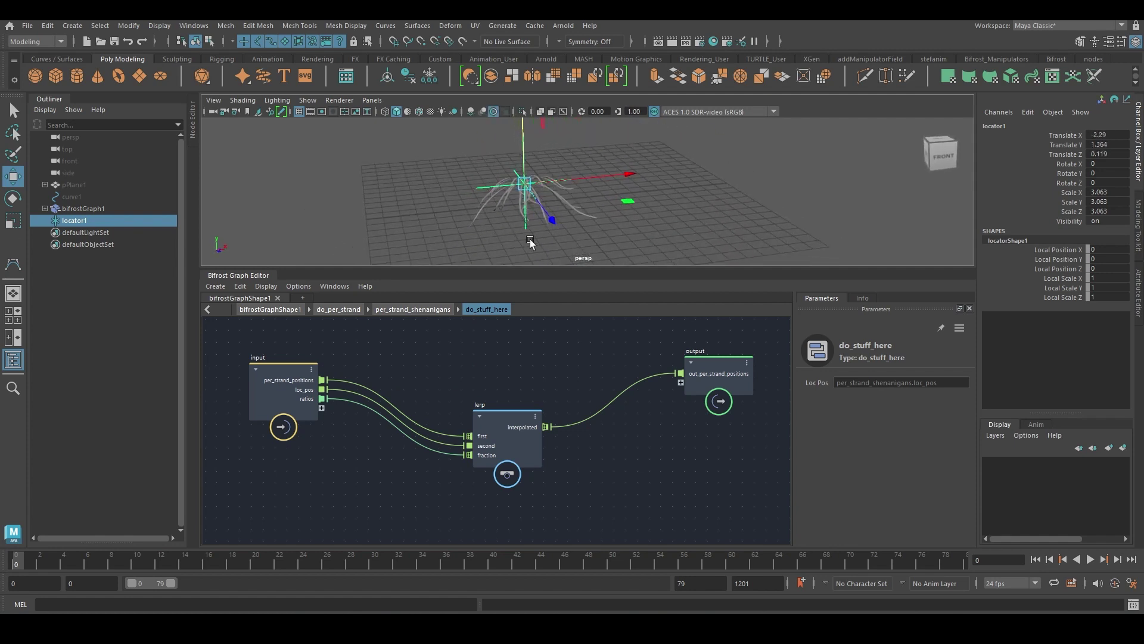
# Make room between the input and lerp nodes in do_stuff_here and add an evaluate_fcurve node there
pyautogui.keyDown('alt'); pyautogui.moveTo(334, 410); pyautogui.dragTo(379, 389, button='middle'); pyautogui.keyUp('alt')
pyautogui.moveTo(347, 385); pyautogui.dragTo(291, 414)
pyautogui.click(382, 466)
pyautogui.press('Tab')
pyautogui.write('fcu')
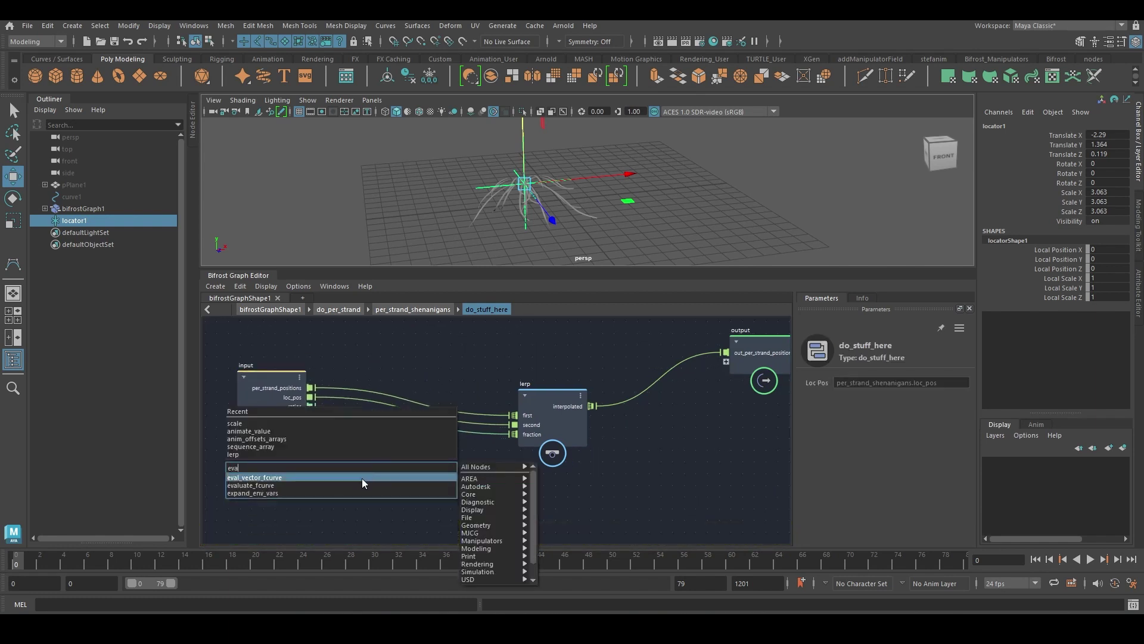
pyautogui.click(356, 481)
# Route ratios into evaluate_fcurve's x port and its y output into the lerp's fraction port
pyautogui.moveTo(310, 406); pyautogui.dragTo(322, 429)
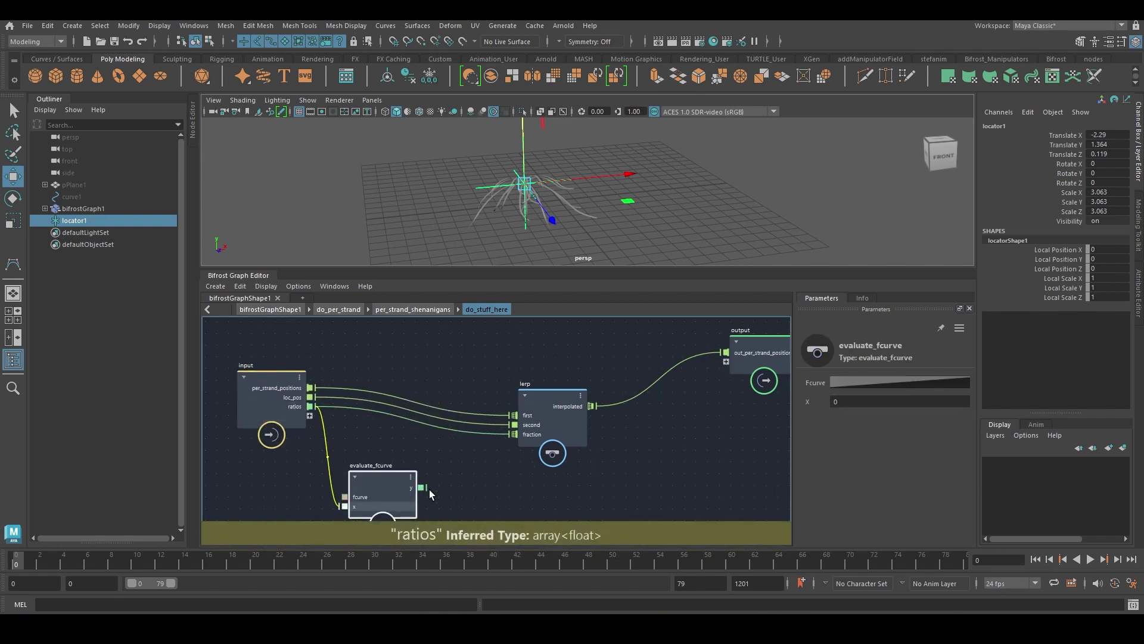
pyautogui.moveTo(429, 489); pyautogui.dragTo(429, 488)
pyautogui.click(456, 462)
pyautogui.moveTo(495, 436); pyautogui.dragTo(516, 436)
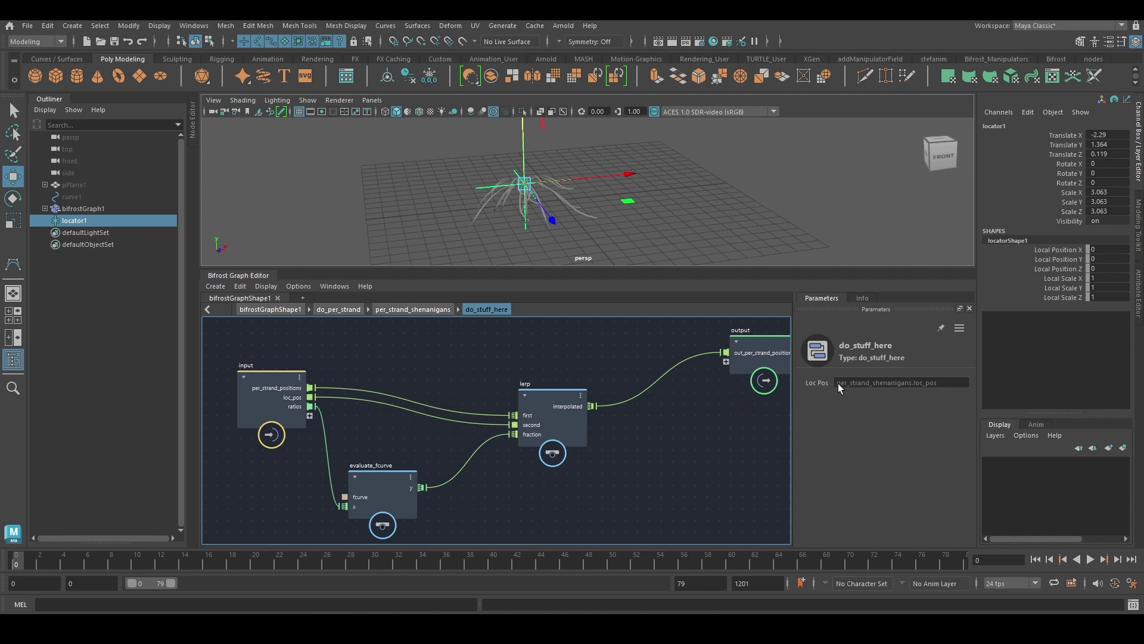
# Open evaluate_fcurve's curve in a separate editor window and apply the smooth S-shaped preset
pyautogui.click(411, 497)
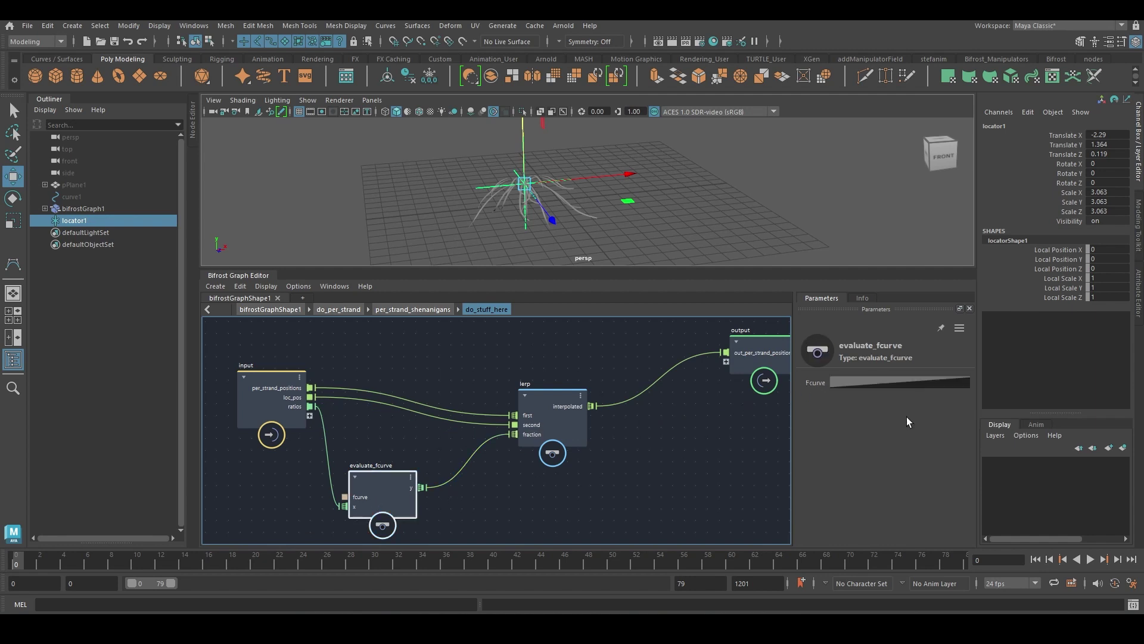
pyautogui.click(902, 384)
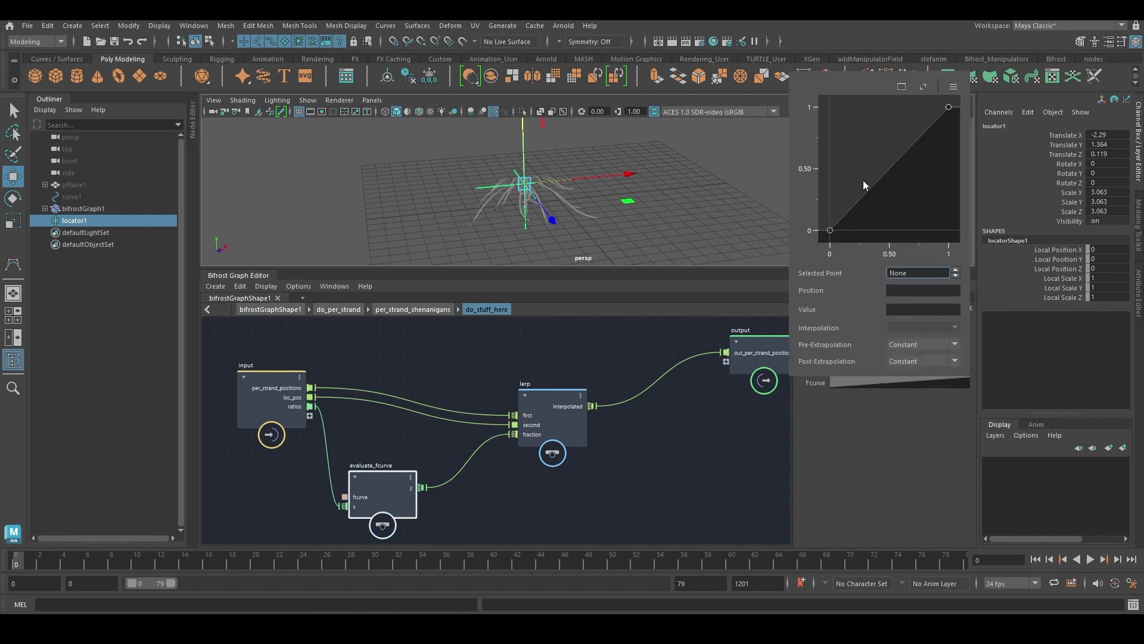
pyautogui.click(902, 87)
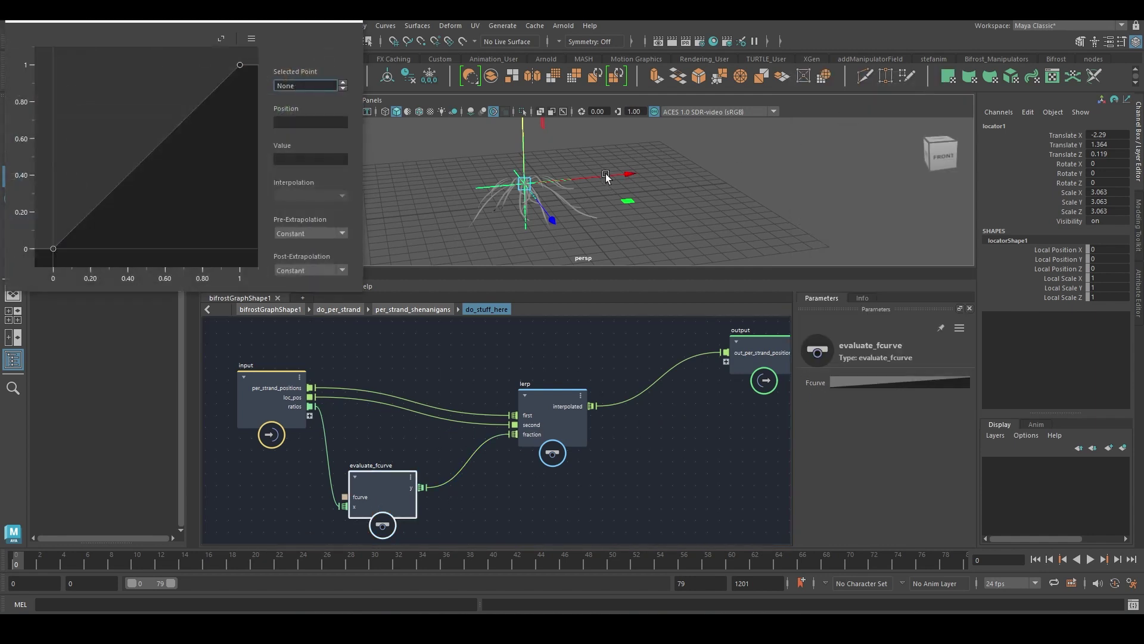
pyautogui.click(251, 39)
pyautogui.moveTo(316, 62)
pyautogui.click(394, 73)
pyautogui.keyDown('alt'); pyautogui.moveTo(548, 207); pyautogui.dragTo(536, 183); pyautogui.keyUp('alt')
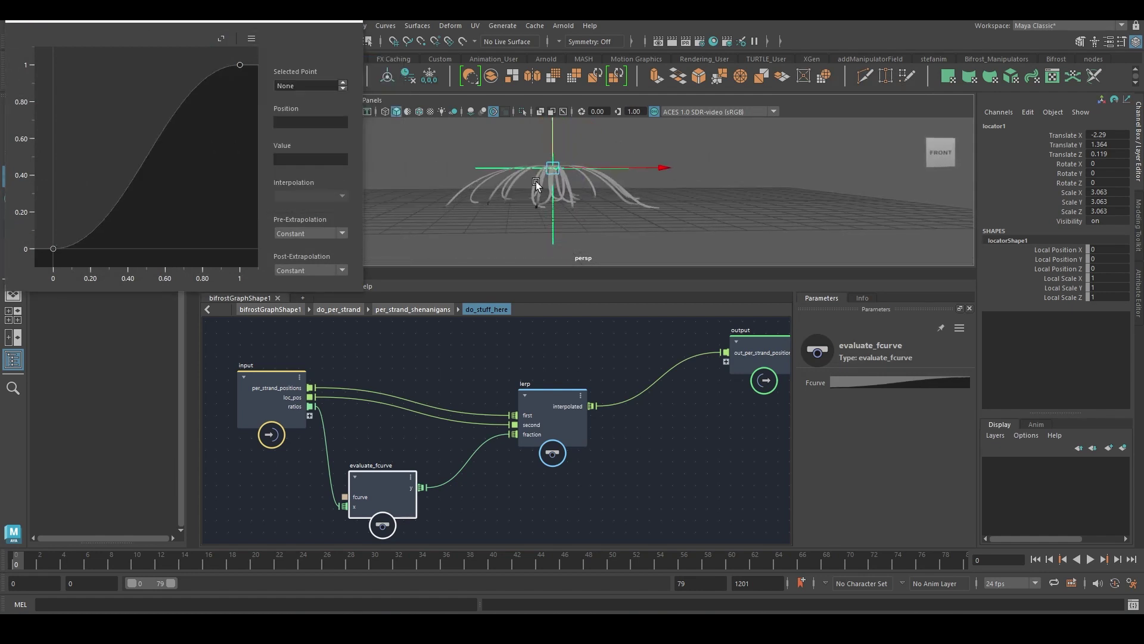
# Move the fcurve's first point to position 0.06, adjust the end point's tangent, and close the curve editor
pyautogui.moveTo(55, 248); pyautogui.dragTo(64, 246)
pyautogui.keyDown('alt'); pyautogui.moveTo(143, 110); pyautogui.dragTo(130, 142, button='middle'); pyautogui.keyUp('alt')
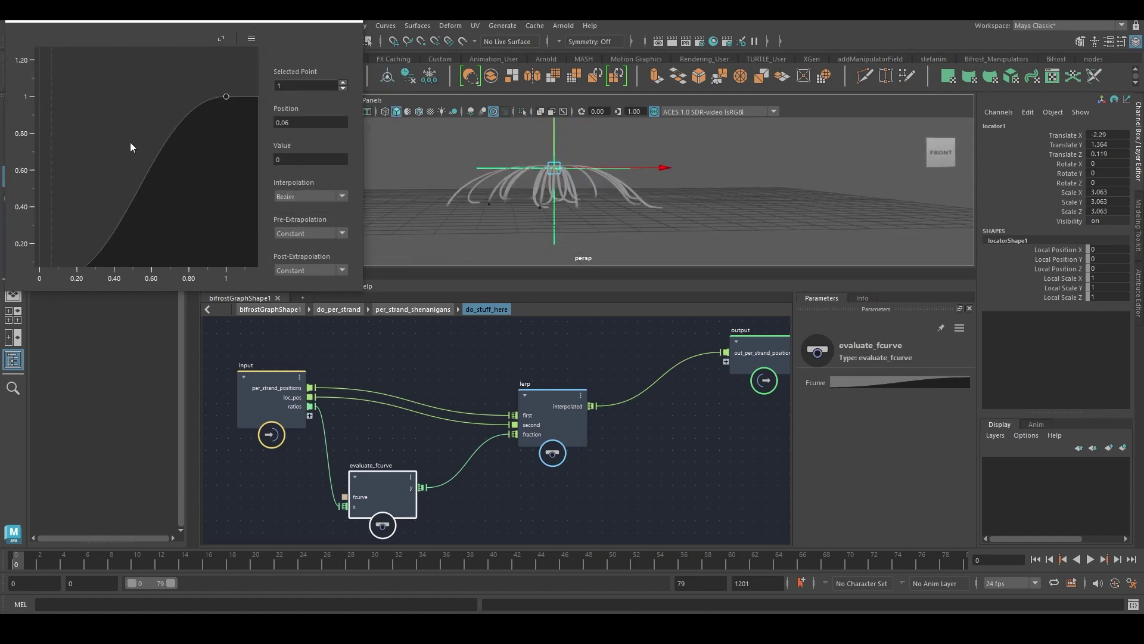
pyautogui.click(226, 96)
pyautogui.moveTo(152, 97); pyautogui.dragTo(168, 115)
pyautogui.click(350, 18)
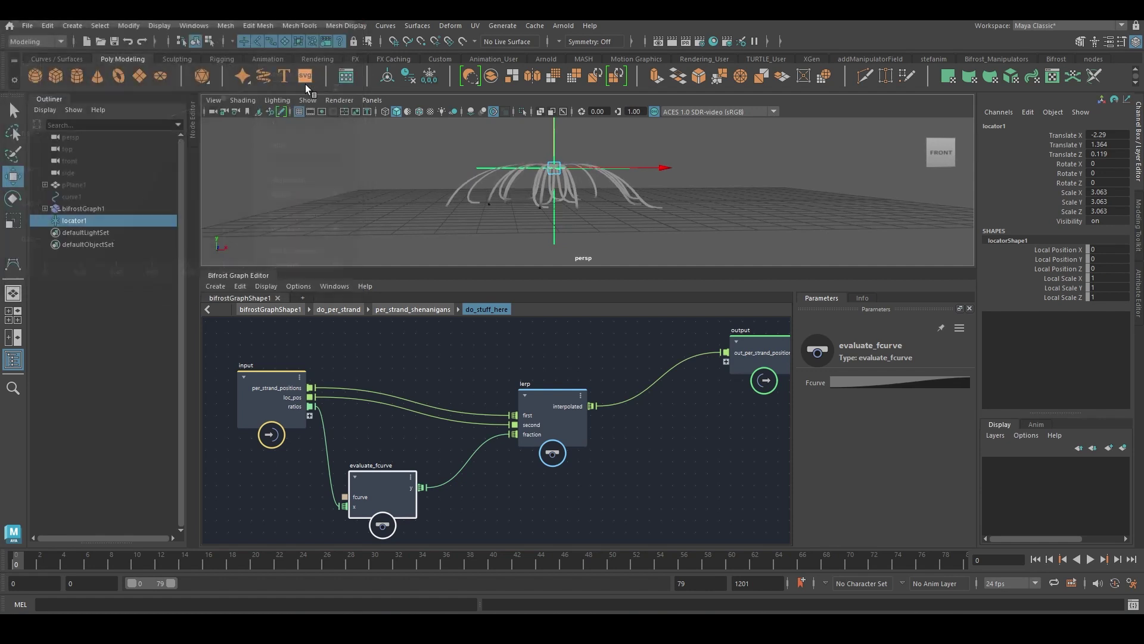
# Activate the Scale tool on curve1, and move the locator to about X -2.097, Y 2.603, Z -0.127
pyautogui.click(72, 198)
pyautogui.press('r')
pyautogui.keyDown('alt'); pyautogui.moveTo(651, 210); pyautogui.dragTo(610, 222); pyautogui.keyUp('alt')
pyautogui.keyDown('alt'); pyautogui.moveTo(610, 221); pyautogui.dragTo(636, 218); pyautogui.keyUp('alt')
pyautogui.click(573, 180)
pyautogui.press('w')
pyautogui.keyDown('alt'); pyautogui.moveTo(549, 179); pyautogui.dragTo(573, 175); pyautogui.keyUp('alt')
pyautogui.moveTo(639, 126); pyautogui.dragTo(651, 96)
pyautogui.keyDown('alt'); pyautogui.moveTo(654, 155); pyautogui.dragTo(745, 196); pyautogui.keyUp('alt')
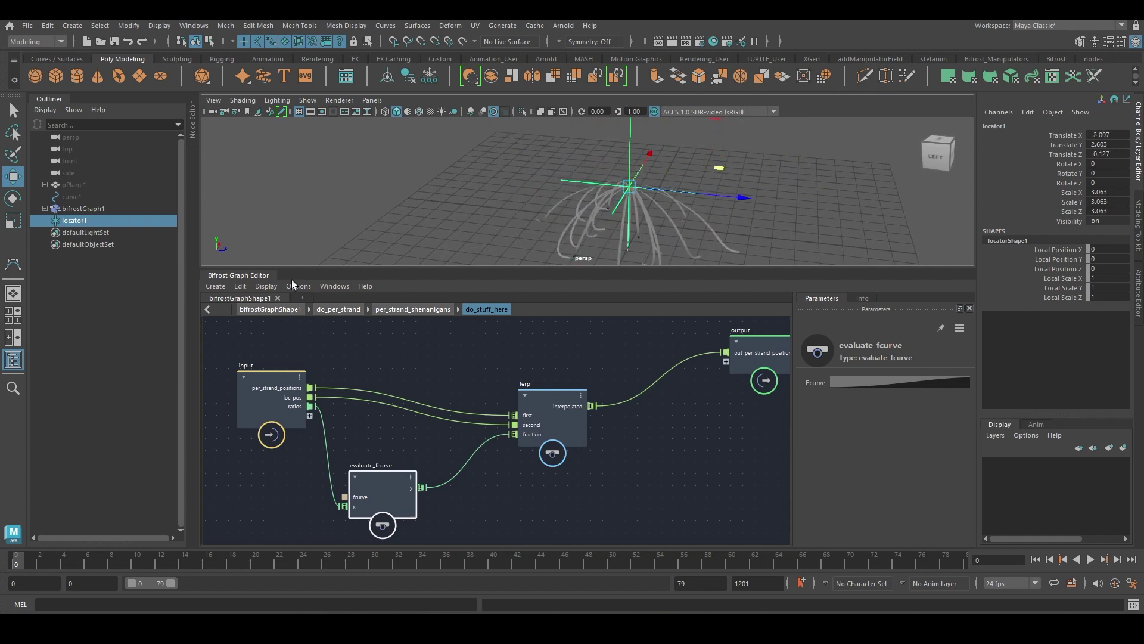
# Return to the top-level bifrostGraphShape1 graph and insert the AREA Modelling Strands trim_strands node between do_per_strand and set_strands_shape
pyautogui.click(269, 310)
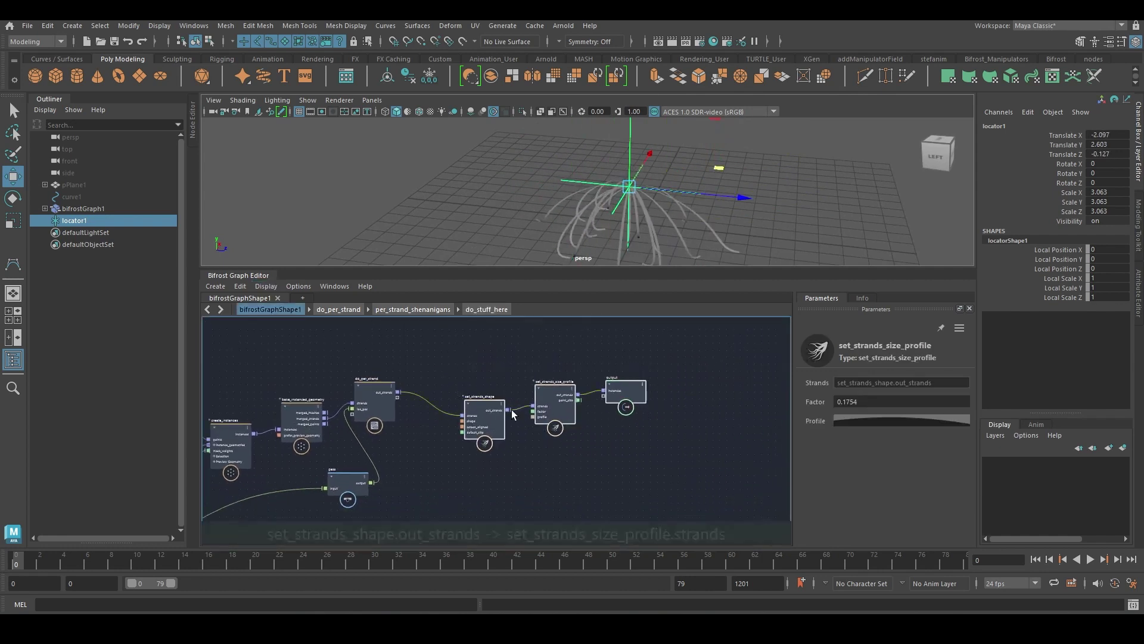
pyautogui.click(473, 367)
pyautogui.press('Tab')
pyautogui.write('tr')
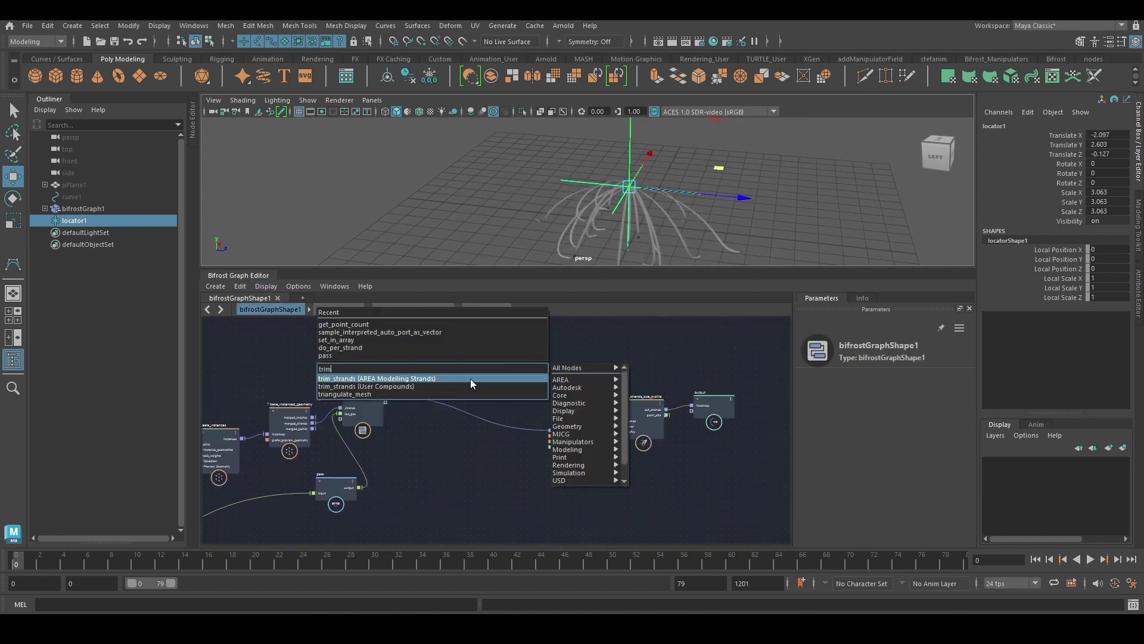
pyautogui.click(456, 379)
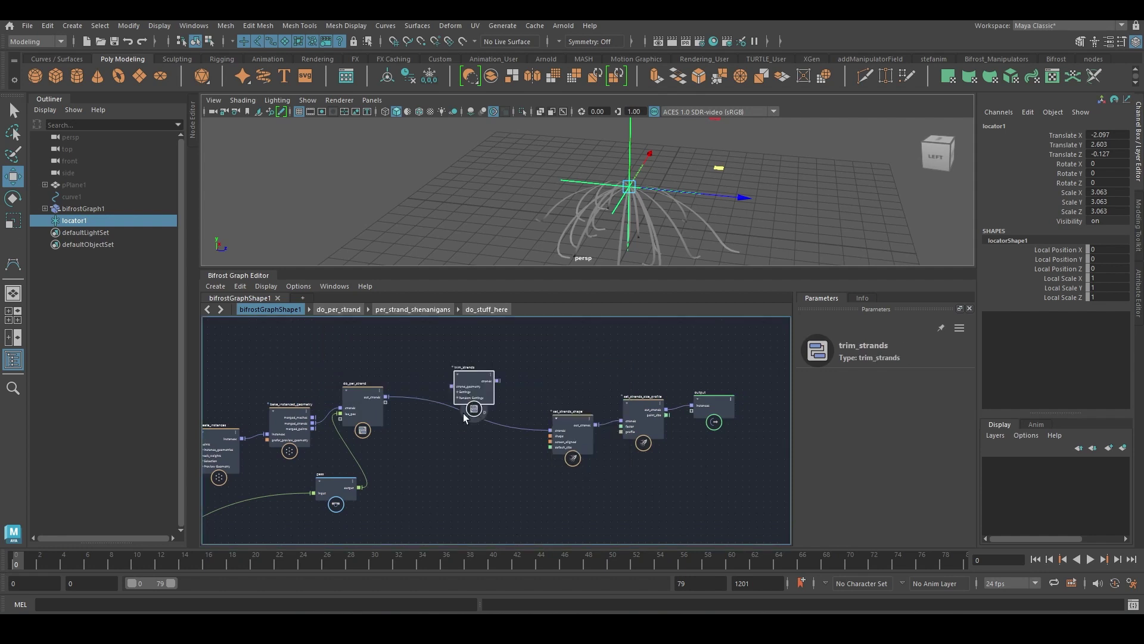
pyautogui.moveTo(480, 377); pyautogui.dragTo(466, 398)
pyautogui.moveTo(483, 410)
pyautogui.click(572, 412)
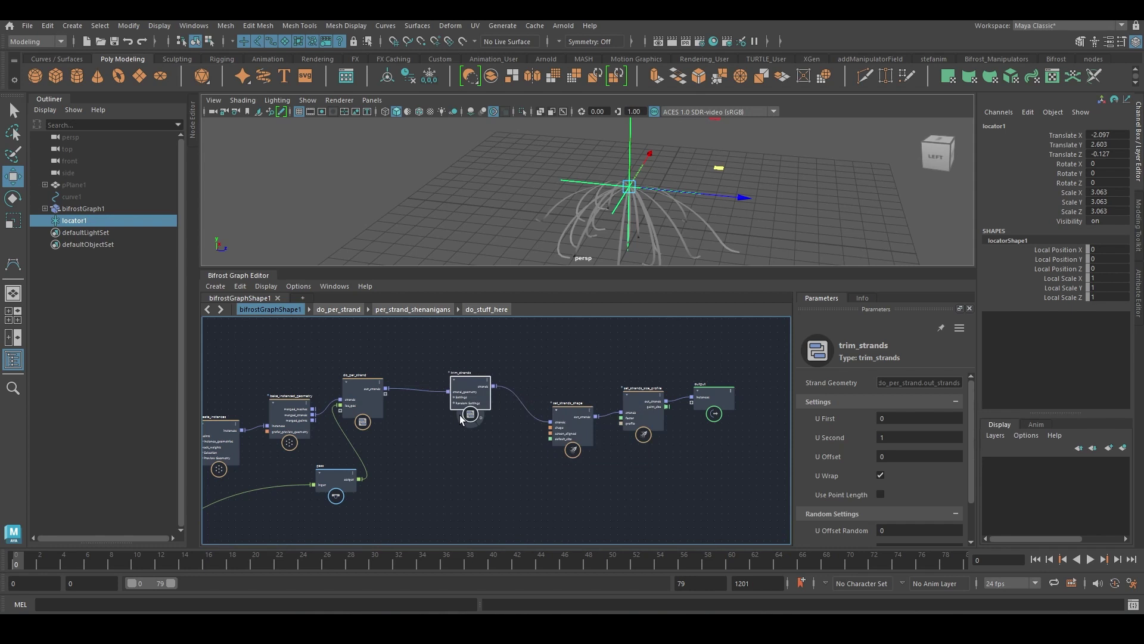
# Expand the Settings port group on the trim_strands node
pyautogui.keyDown('alt'); pyautogui.moveTo(533, 361); pyautogui.dragTo(515, 361, button='middle'); pyautogui.keyUp('alt')
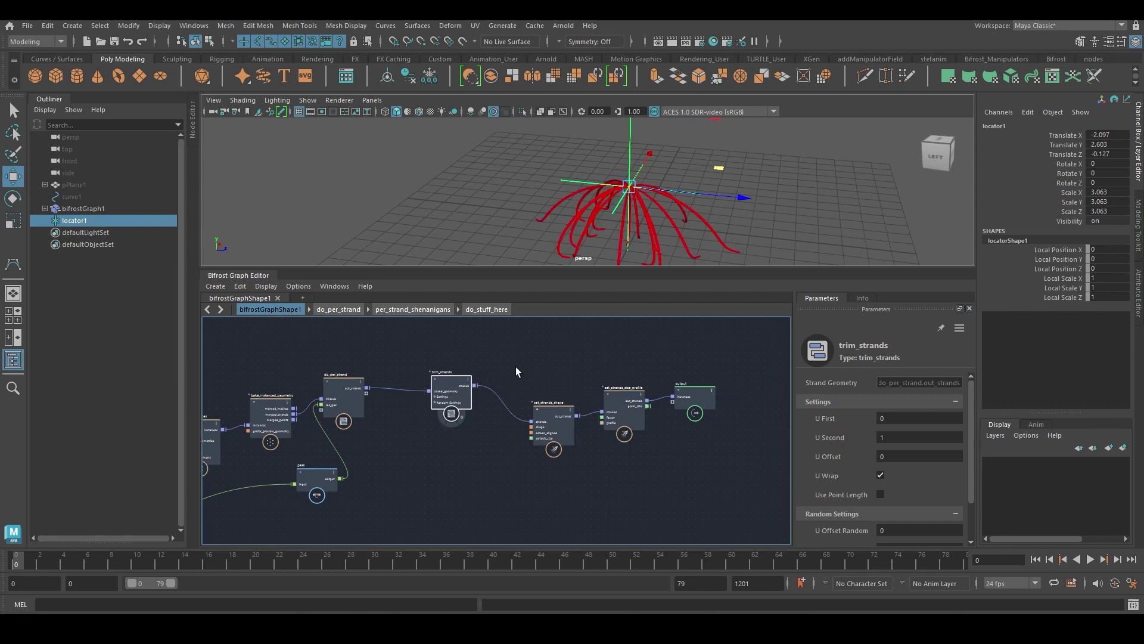
pyautogui.keyDown('alt'); pyautogui.moveTo(647, 196); pyautogui.dragTo(630, 173); pyautogui.keyUp('alt')
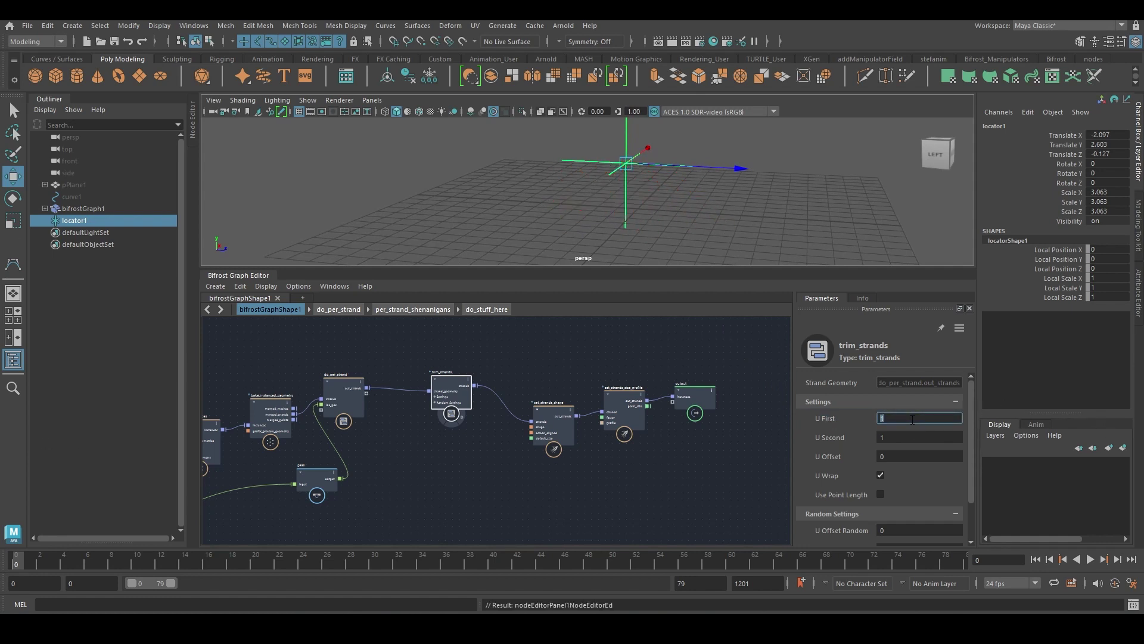
pyautogui.click(437, 396)
pyautogui.scroll(4, 450, 400)
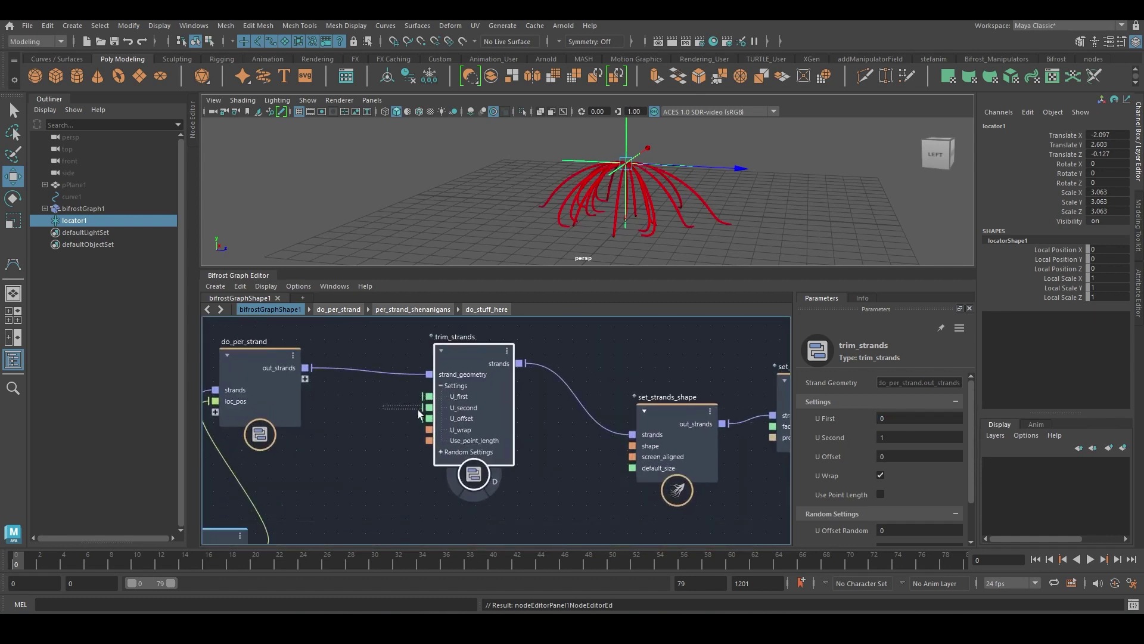
# Reposition the pass node farther from do_per_strand, below the bake_instanced_geometry node
pyautogui.scroll(-8, 590, 447)
pyautogui.click(527, 457)
pyautogui.moveTo(527, 458); pyautogui.dragTo(452, 483)
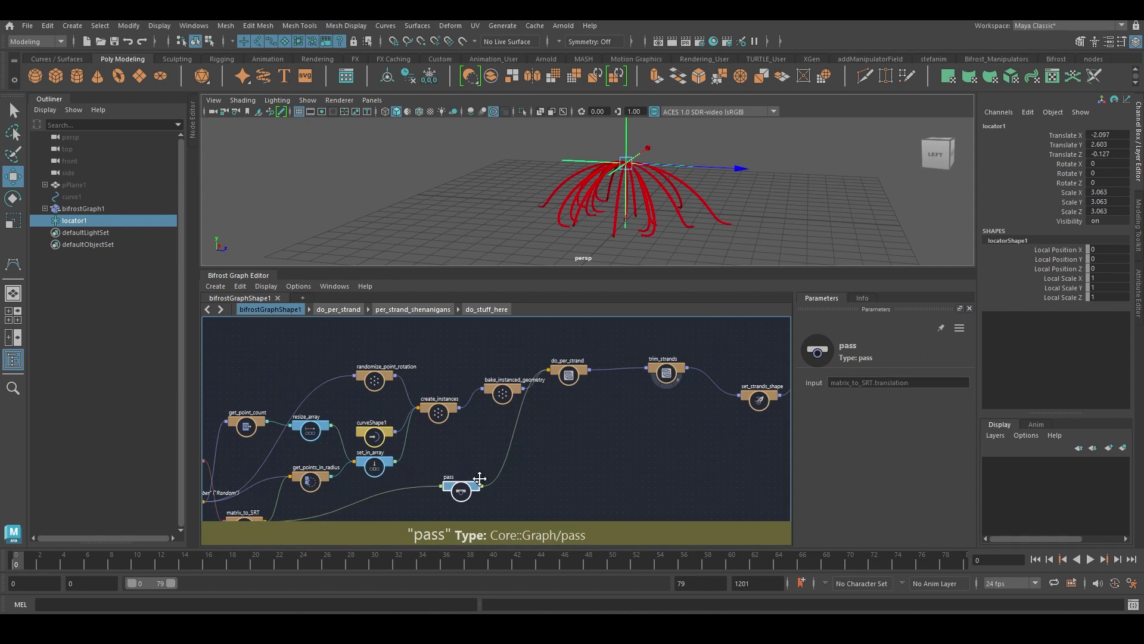
# Add a get_from_array node, feeding the scatter node's positions into array and get_points_in_radius's point_indices into index
pyautogui.keyDown('alt'); pyautogui.moveTo(466, 498); pyautogui.dragTo(658, 393, button='middle'); pyautogui.keyUp('alt')
pyautogui.keyDown('alt'); pyautogui.moveTo(510, 417); pyautogui.dragTo(582, 470, button='right'); pyautogui.keyUp('alt')
pyautogui.keyDown('alt'); pyautogui.moveTo(582, 470); pyautogui.dragTo(550, 509, button='middle'); pyautogui.keyUp('alt')
pyautogui.keyDown('alt'); pyautogui.moveTo(549, 508); pyautogui.dragTo(509, 501, button='right'); pyautogui.keyUp('alt')
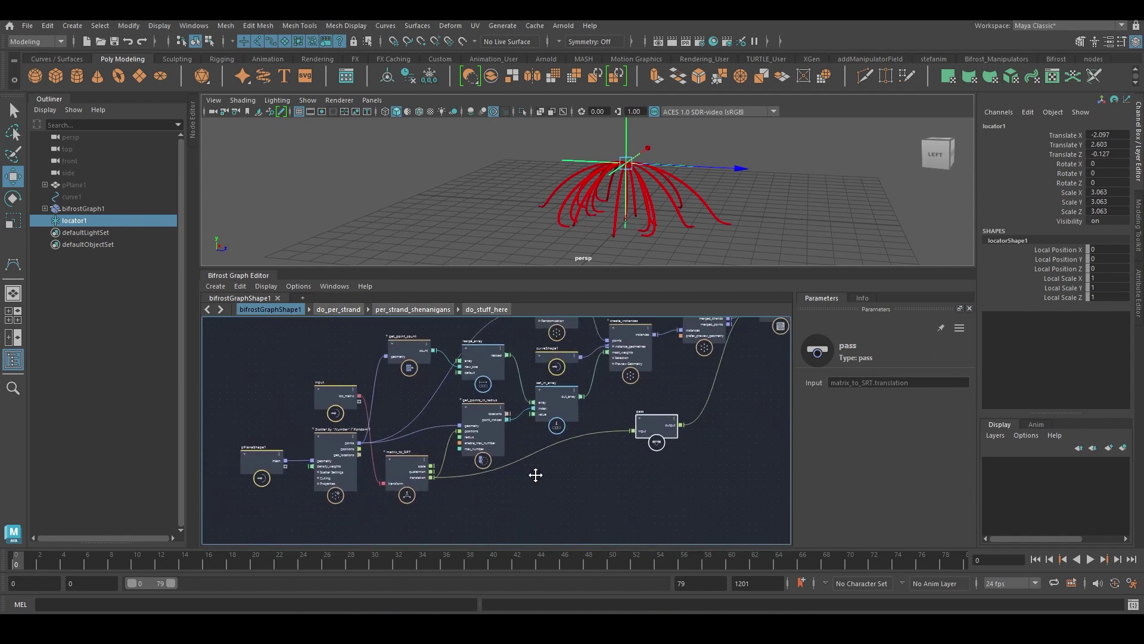
pyautogui.scroll(3, 549, 481)
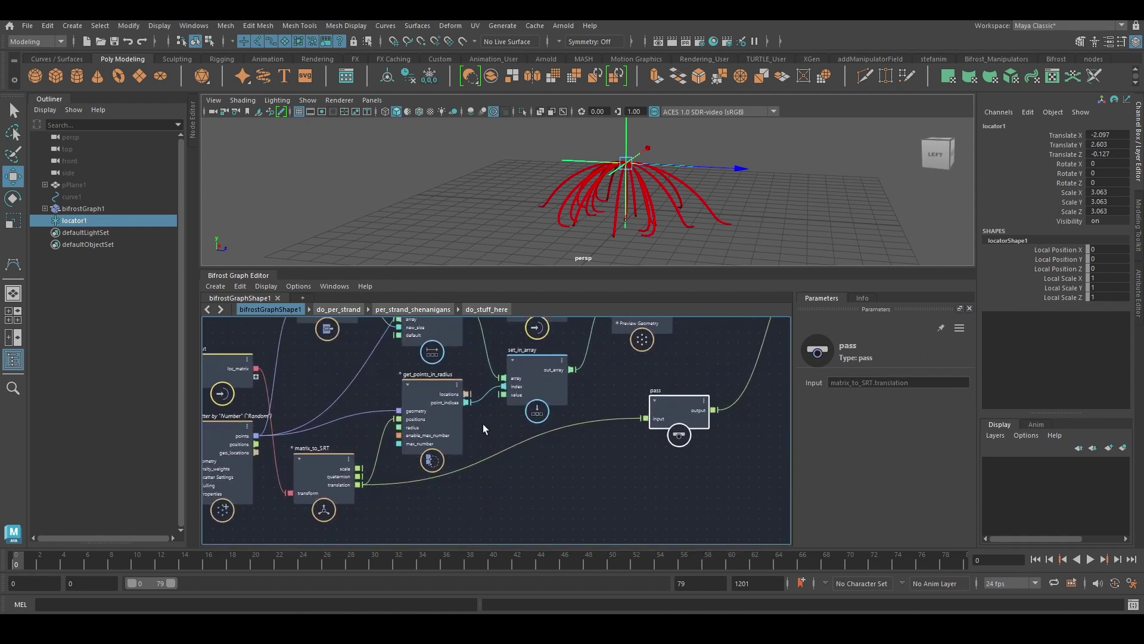
pyautogui.press('Tab')
pyautogui.write('gfa')
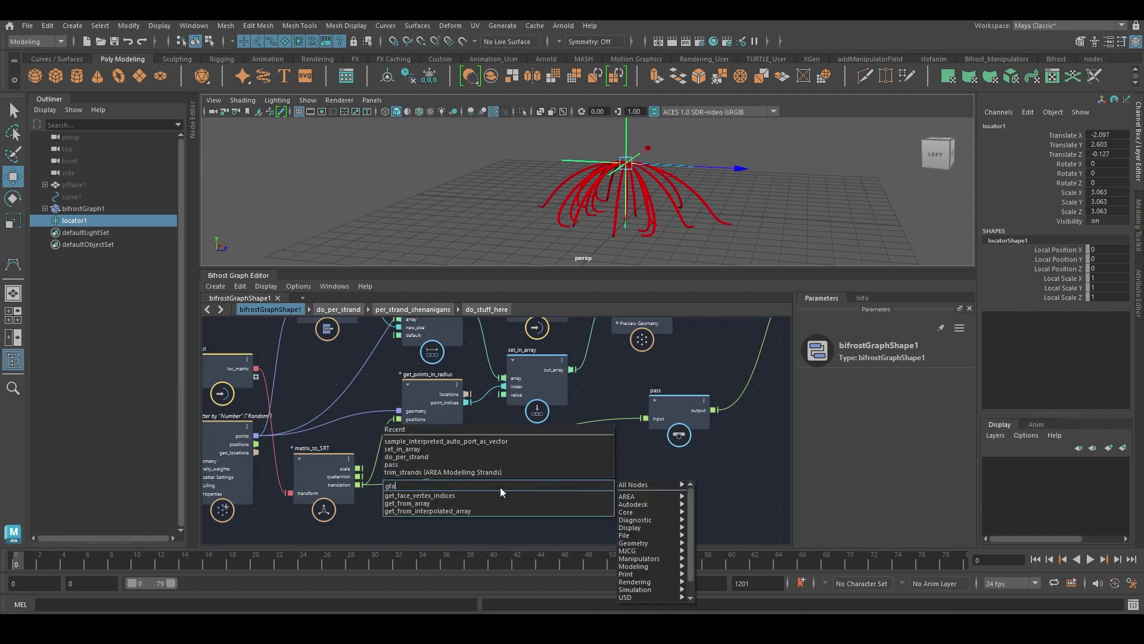
pyautogui.press('Return')
pyautogui.moveTo(524, 495); pyautogui.dragTo(481, 477)
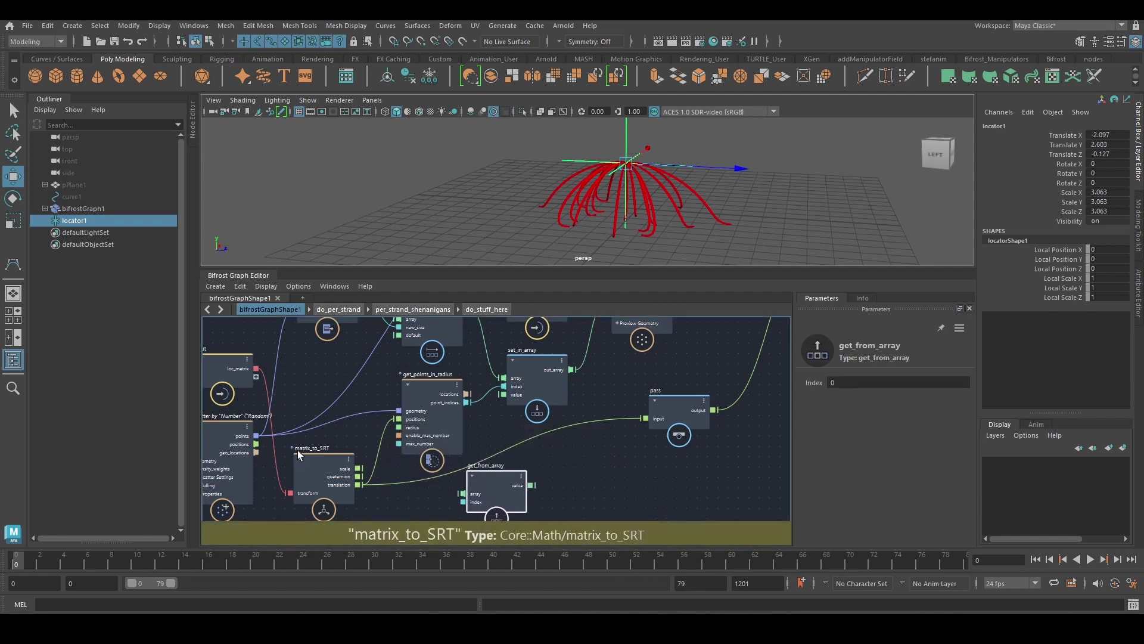
pyautogui.moveTo(373, 489); pyautogui.dragTo(537, 481)
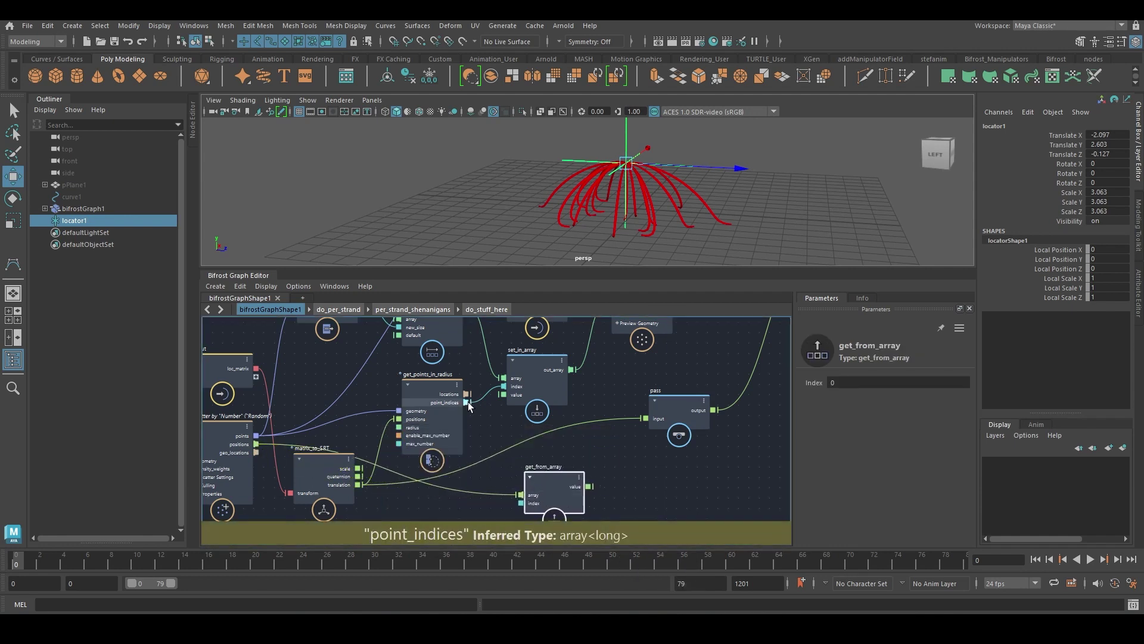
pyautogui.moveTo(467, 402); pyautogui.dragTo(508, 494)
# Add a sort_array node between get_points_in_radius's point_indices and get_from_array's index port
pyautogui.moveTo(604, 465)
pyautogui.keyDown('alt'); pyautogui.mouseDown(button='middle')
pyautogui.moveTo(579, 408)
pyautogui.moveTo(530, 446)
pyautogui.mouseUp(button='middle'); pyautogui.keyUp('alt')
pyautogui.moveTo(510, 444); pyautogui.dragTo(615, 479)
pyautogui.moveTo(525, 419); pyautogui.dragTo(483, 435)
pyautogui.press('Tab')
pyautogui.write('sort')
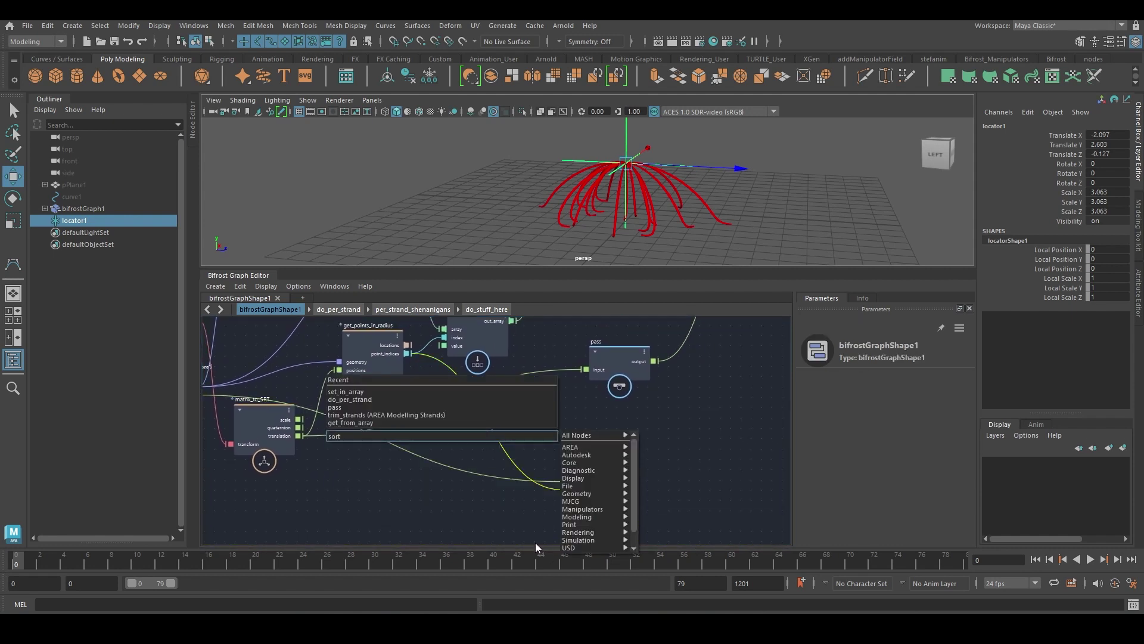
pyautogui.press('Return')
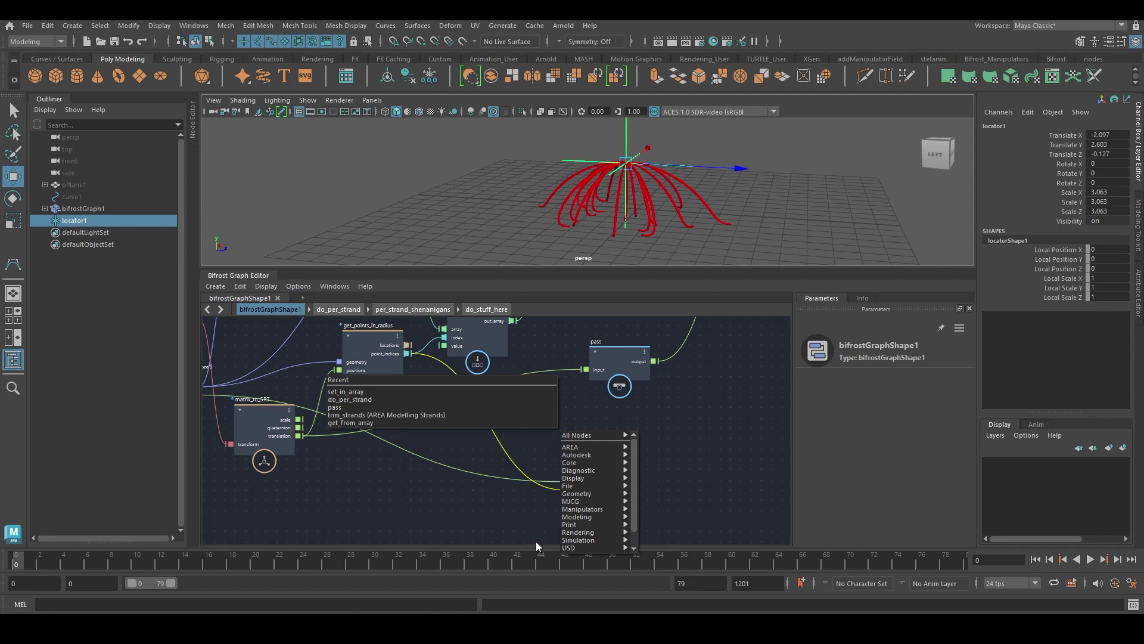
pyautogui.moveTo(488, 454); pyautogui.dragTo(505, 430)
# Pause the graph's evaluation and reposition the get_from_array node
pyautogui.scroll(-1, 653, 435)
pyautogui.keyDown('alt'); pyautogui.moveTo(720, 440); pyautogui.dragTo(583, 450, button='middle'); pyautogui.keyUp('alt')
pyautogui.click(613, 440)
pyautogui.press('p')
pyautogui.moveTo(483, 485); pyautogui.dragTo(516, 479)
# Add a subtract node that subtracts get_from_array's value from the pass node's output
pyautogui.keyDown('alt'); pyautogui.moveTo(604, 441); pyautogui.dragTo(578, 441, button='middle'); pyautogui.keyUp('alt')
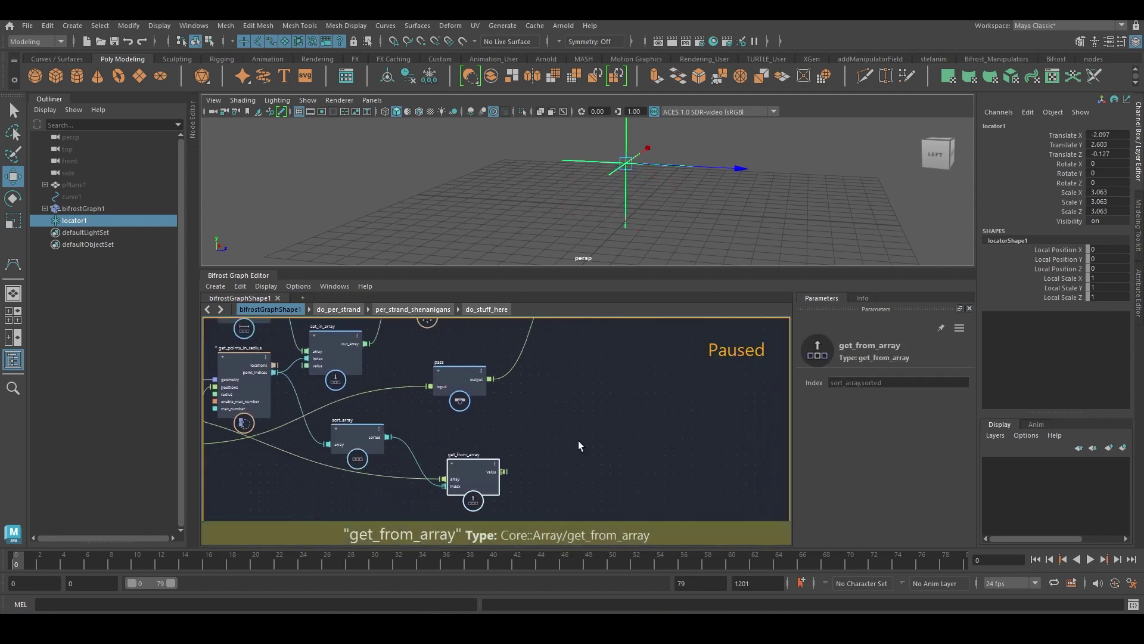
pyautogui.press('Tab')
pyautogui.write('subt')
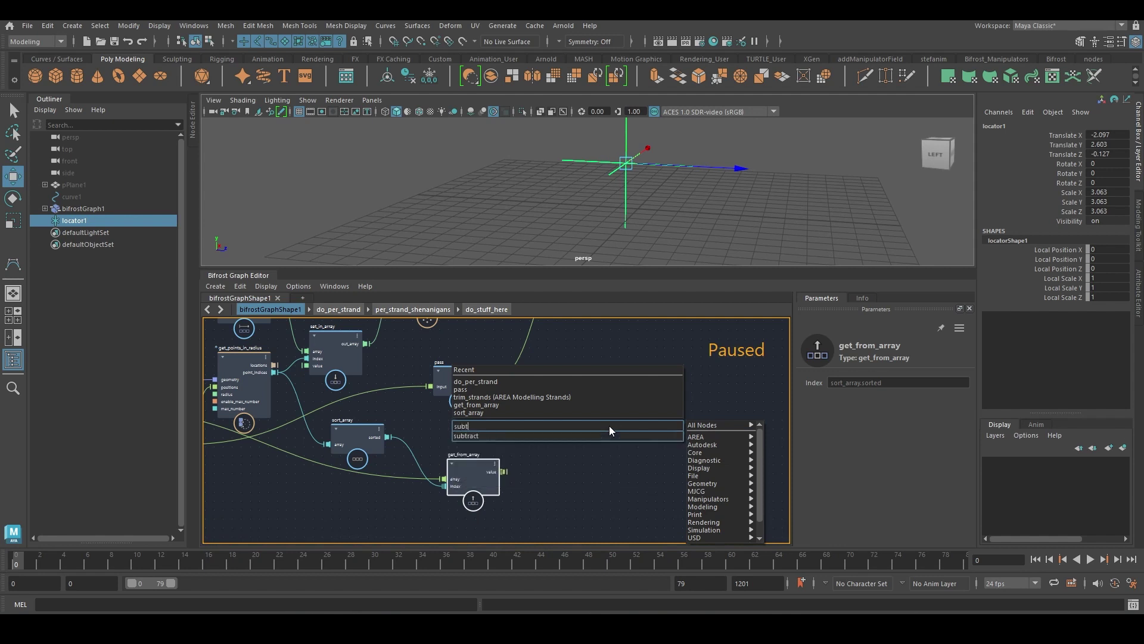
pyautogui.press('Return')
pyautogui.moveTo(490, 379); pyautogui.dragTo(582, 448)
pyautogui.moveTo(557, 473); pyautogui.dragTo(499, 471, button='middle')
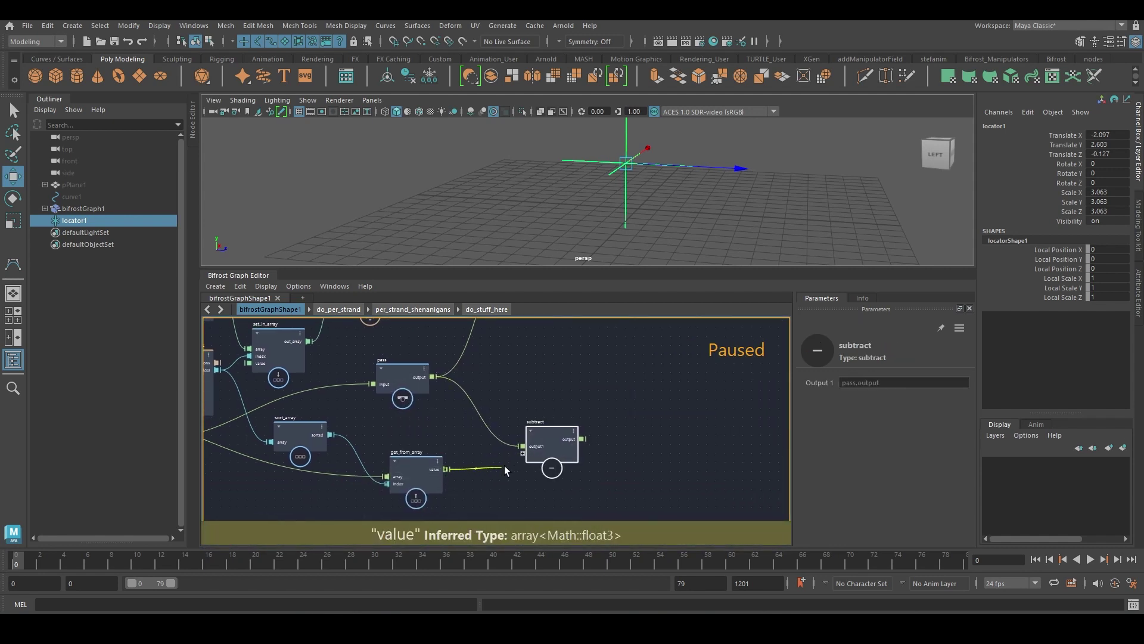
pyautogui.moveTo(504, 466); pyautogui.dragTo(523, 454)
# Add a length node, connect subtract's output to its vector port, and place it beside subtract
pyautogui.moveTo(645, 465); pyautogui.dragTo(556, 456, button='middle')
pyautogui.press('Tab')
pyautogui.write('le')
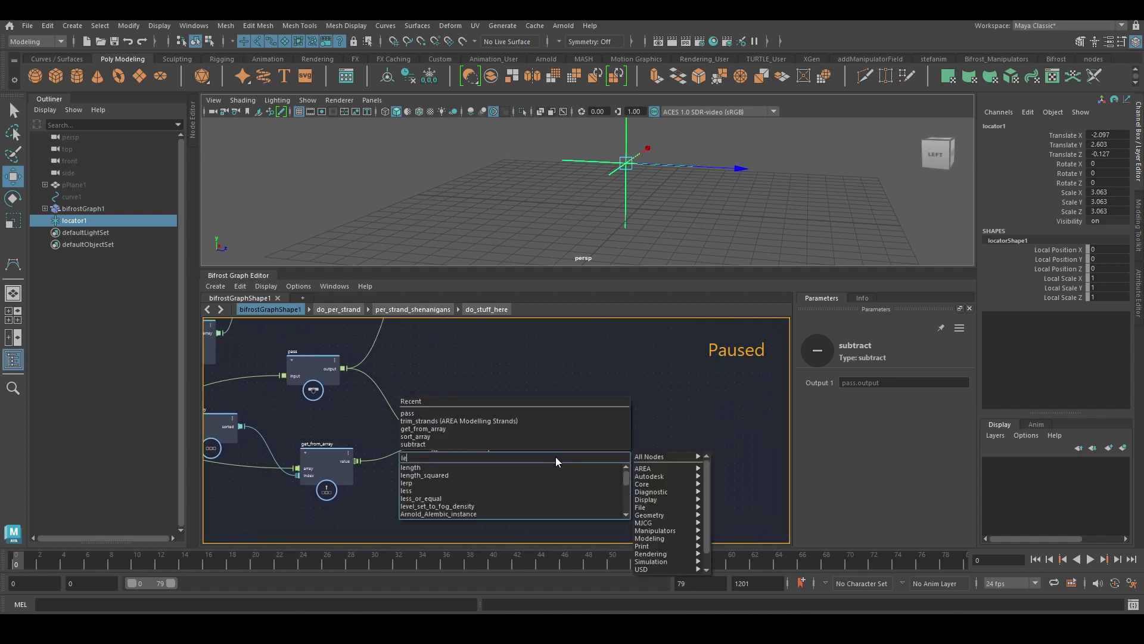
pyautogui.click(549, 465)
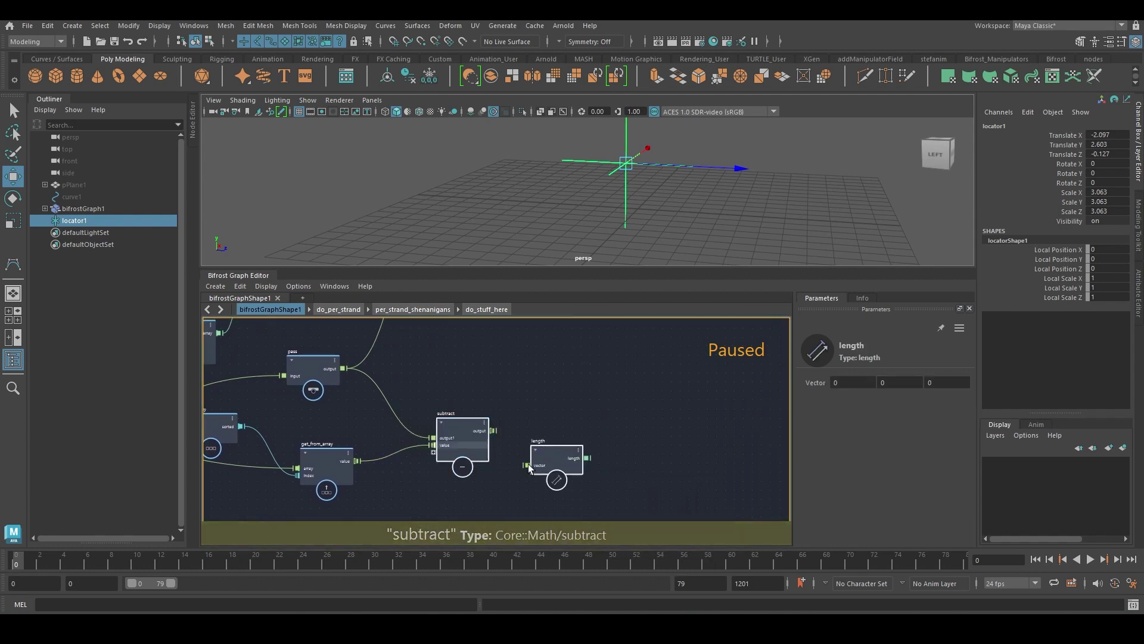
pyautogui.moveTo(493, 430); pyautogui.dragTo(528, 464)
pyautogui.moveTo(550, 411); pyautogui.dragTo(530, 400, button='middle')
pyautogui.moveTo(553, 458); pyautogui.dragTo(549, 408)
# Add a change_range node, connect length's output to its value port, and set To End to 1
pyautogui.moveTo(636, 391); pyautogui.dragTo(538, 448, button='middle')
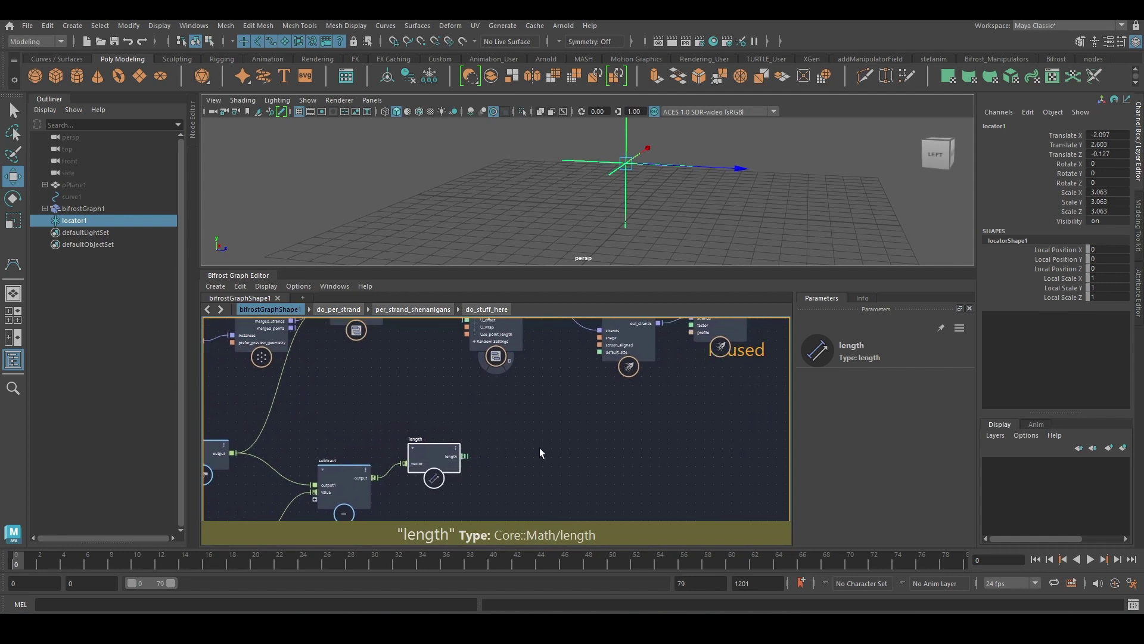
pyautogui.click(569, 438)
pyautogui.press('Tab')
pyautogui.write('change')
pyautogui.click(565, 449)
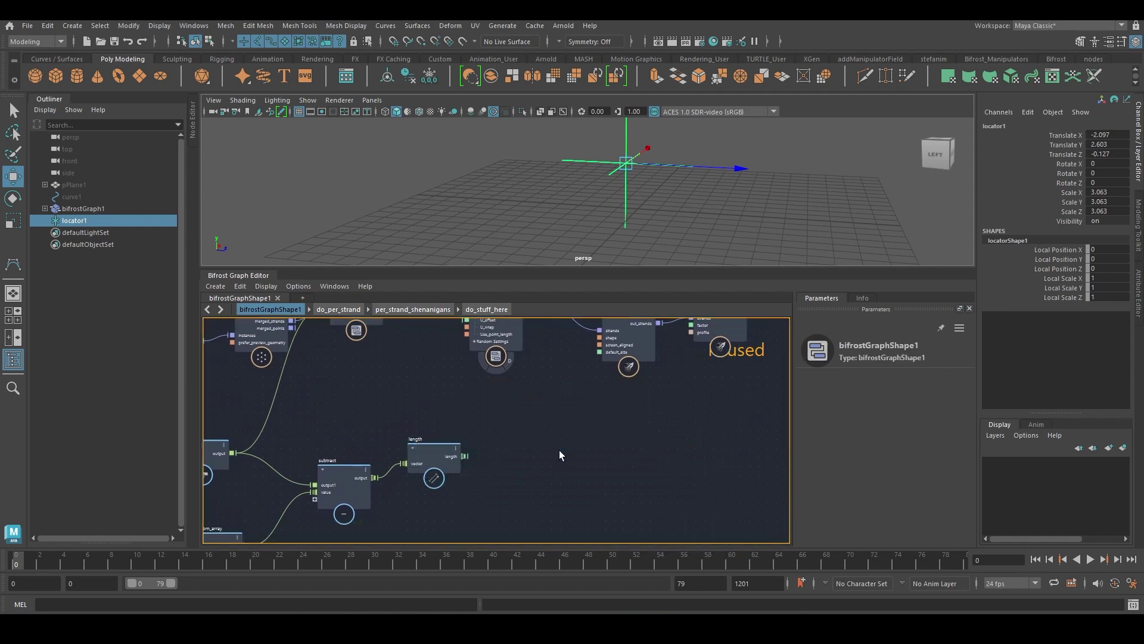
pyautogui.moveTo(466, 457); pyautogui.dragTo(547, 461)
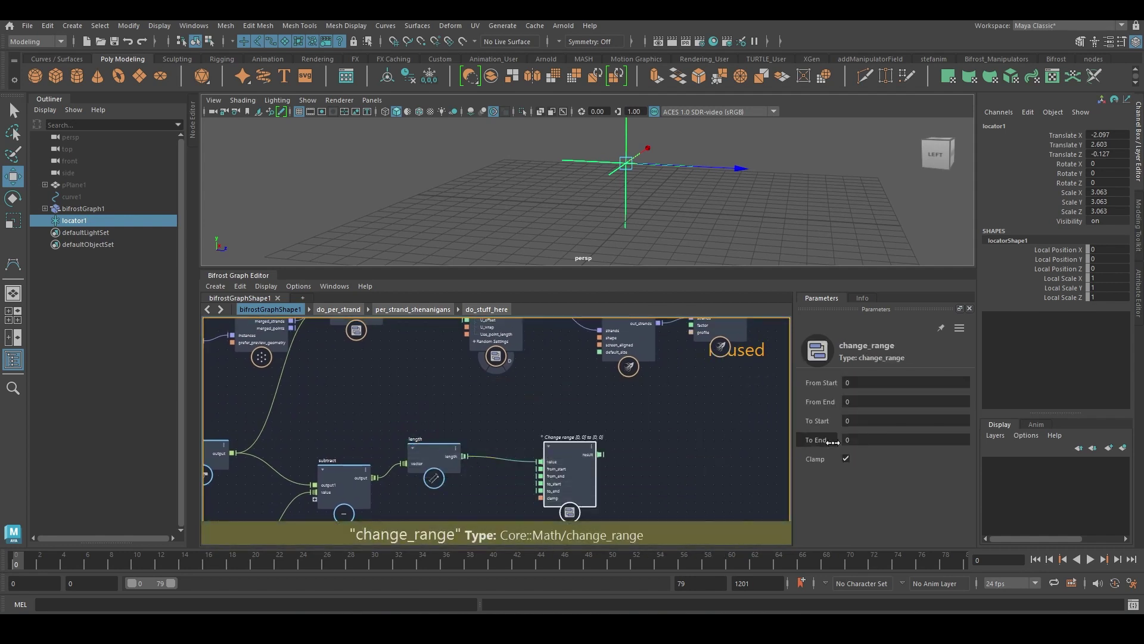
pyautogui.click(867, 441)
pyautogui.write('1')
pyautogui.press('Return')
# Check the radius on get_points_in_radius, and set change_range's From End to 5 and From Start to 4
pyautogui.moveTo(405, 469); pyautogui.dragTo(565, 459, button='middle')
pyautogui.moveTo(312, 435)
pyautogui.mouseDown(button='middle')
pyautogui.moveTo(562, 424)
pyautogui.moveTo(595, 406)
pyautogui.mouseUp(button='middle')
pyautogui.click(432, 443)
pyautogui.click(894, 421)
pyautogui.moveTo(653, 444); pyautogui.dragTo(329, 413, button='middle')
pyautogui.moveTo(651, 412); pyautogui.dragTo(552, 427, button='middle')
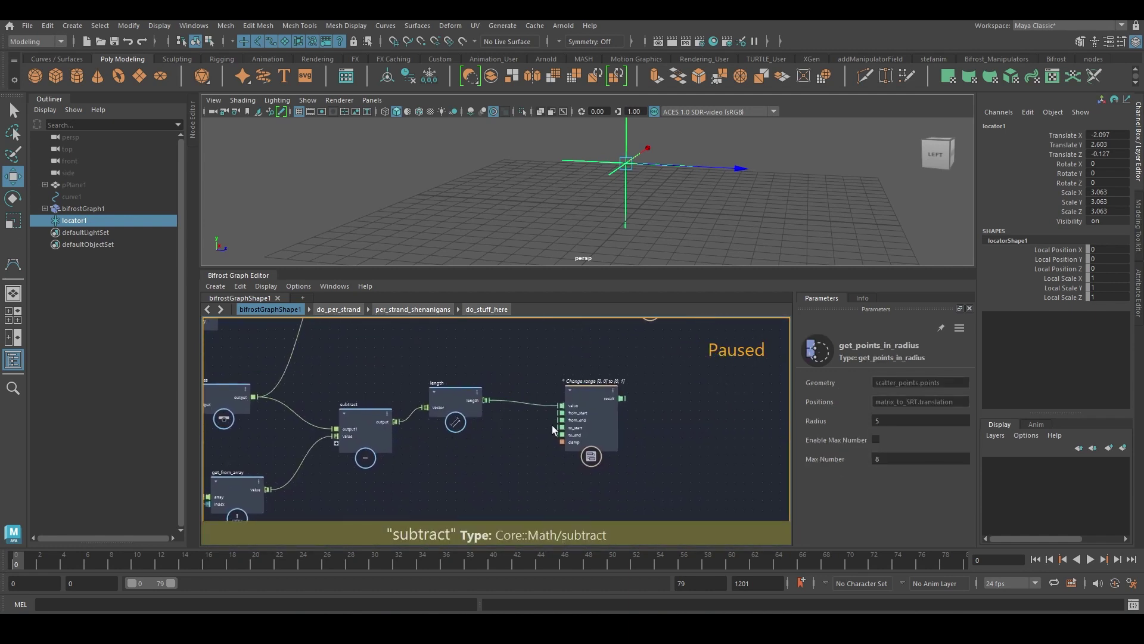
pyautogui.click(587, 417)
pyautogui.click(885, 403)
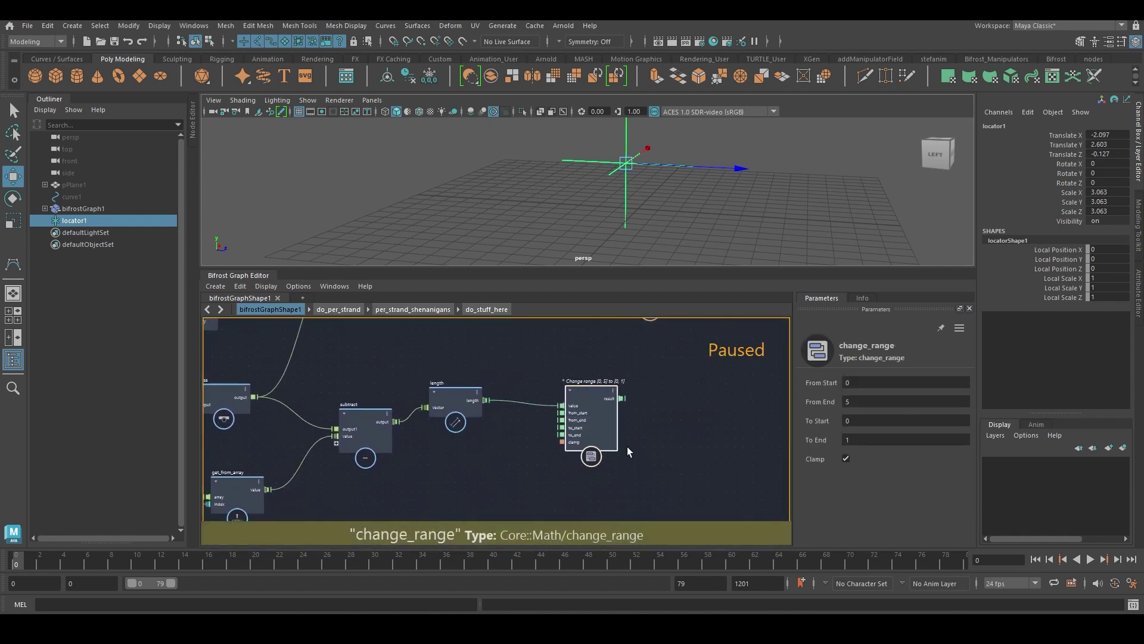
pyautogui.click(902, 383)
pyautogui.write('4')
pyautogui.press('Return')
# Connect change_range's result to the U_first port of trim_strands
pyautogui.moveTo(544, 414); pyautogui.dragTo(555, 476, button='middle')
pyautogui.scroll(-1, 554, 476)
pyautogui.moveTo(615, 474); pyautogui.dragTo(487, 368)
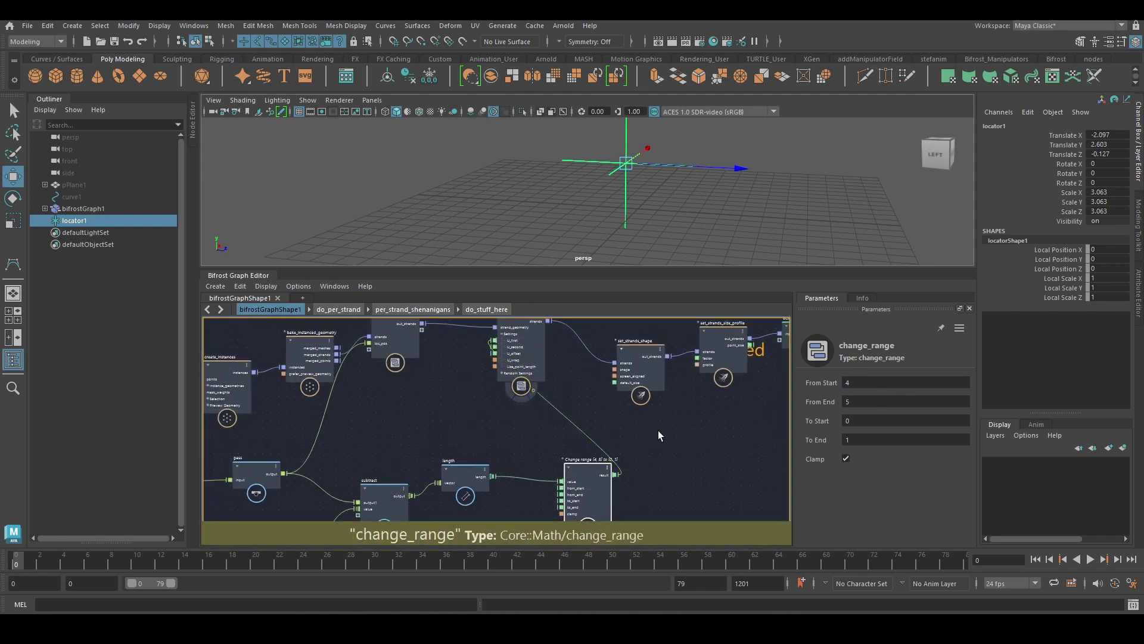
# Arrange the change_range and length nodes beside trim_strands and resume the graph's evaluation
pyautogui.moveTo(599, 494); pyautogui.dragTo(433, 404)
pyautogui.moveTo(461, 479); pyautogui.dragTo(352, 444)
pyautogui.moveTo(407, 478); pyautogui.dragTo(518, 415, button='middle')
pyautogui.moveTo(480, 446); pyautogui.dragTo(418, 450)
pyautogui.moveTo(542, 421); pyautogui.dragTo(442, 517, button='middle')
pyautogui.moveTo(422, 445); pyautogui.dragTo(443, 453)
pyautogui.click(688, 456)
pyautogui.moveTo(668, 438); pyautogui.dragTo(664, 460, button='middle')
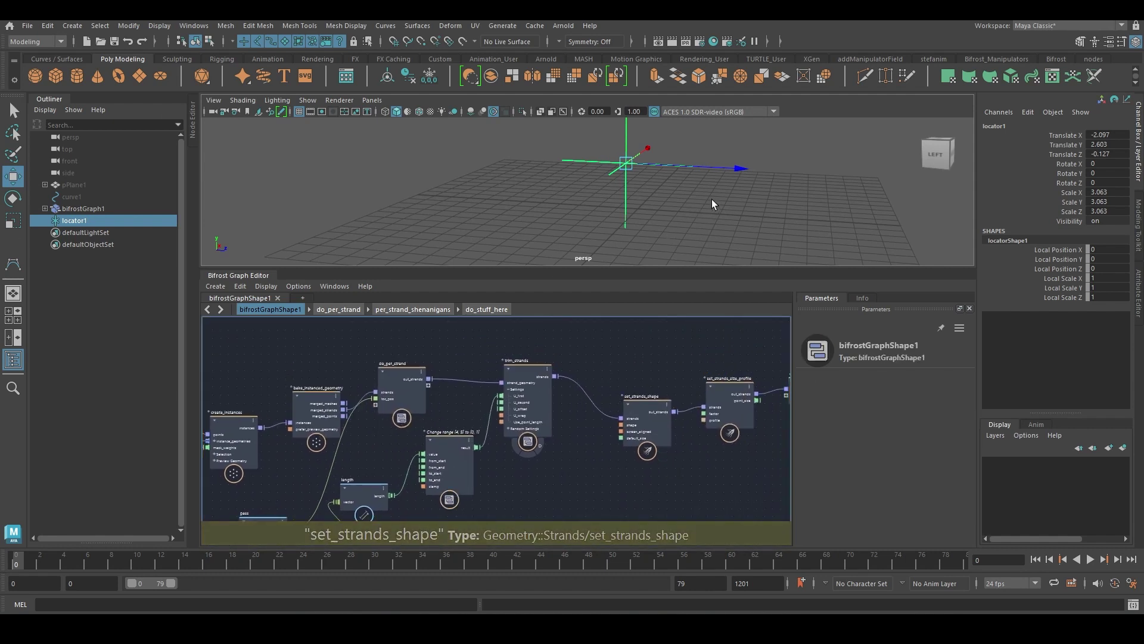
# Move the locator to about Y 1.866 and Z -2.526 to test the strand trimming
pyautogui.keyDown('alt'); pyautogui.moveTo(730, 171); pyautogui.dragTo(752, 198); pyautogui.keyUp('alt')
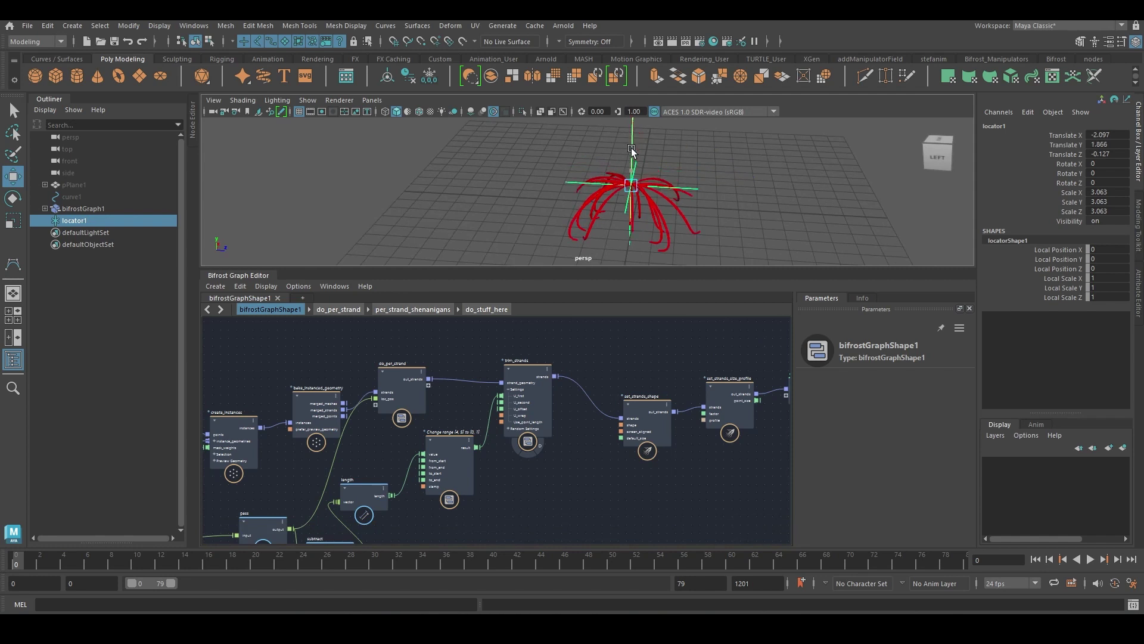
pyautogui.keyDown('alt'); pyautogui.moveTo(665, 172); pyautogui.dragTo(697, 193); pyautogui.keyUp('alt')
pyautogui.moveTo(727, 187); pyautogui.dragTo(677, 209)
# Try From Start values of about 2.311 and 3.514 on change_range, and move the locator to about X -1.439, Z 2.047
pyautogui.click(452, 457)
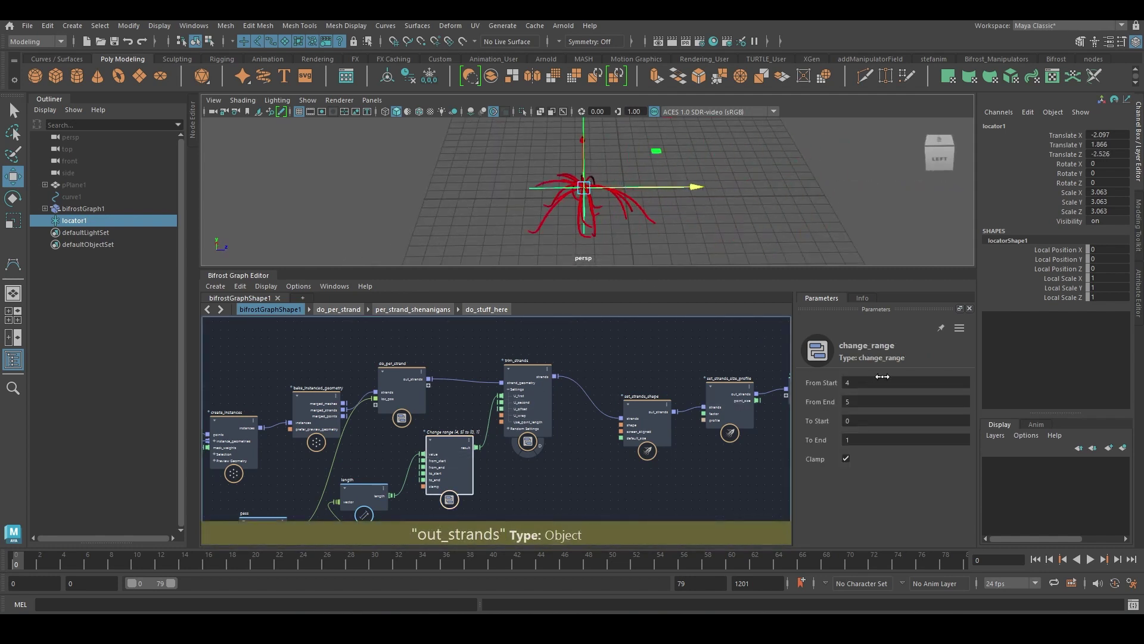
pyautogui.moveTo(882, 376); pyautogui.dragTo(831, 384)
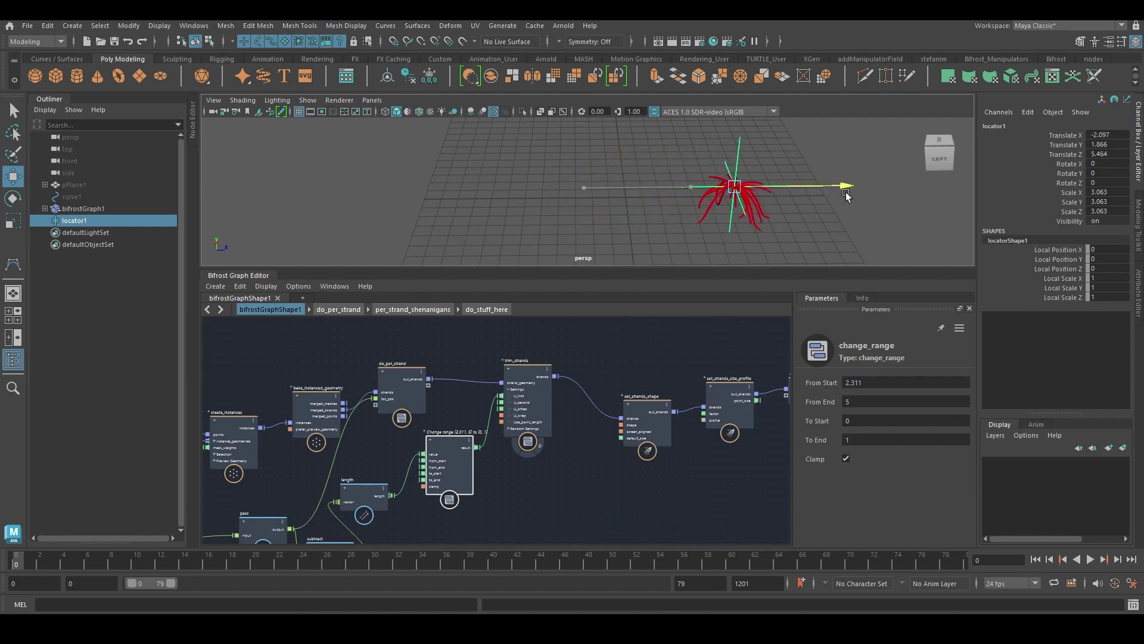
pyautogui.moveTo(690, 123); pyautogui.dragTo(752, 154, button='middle')
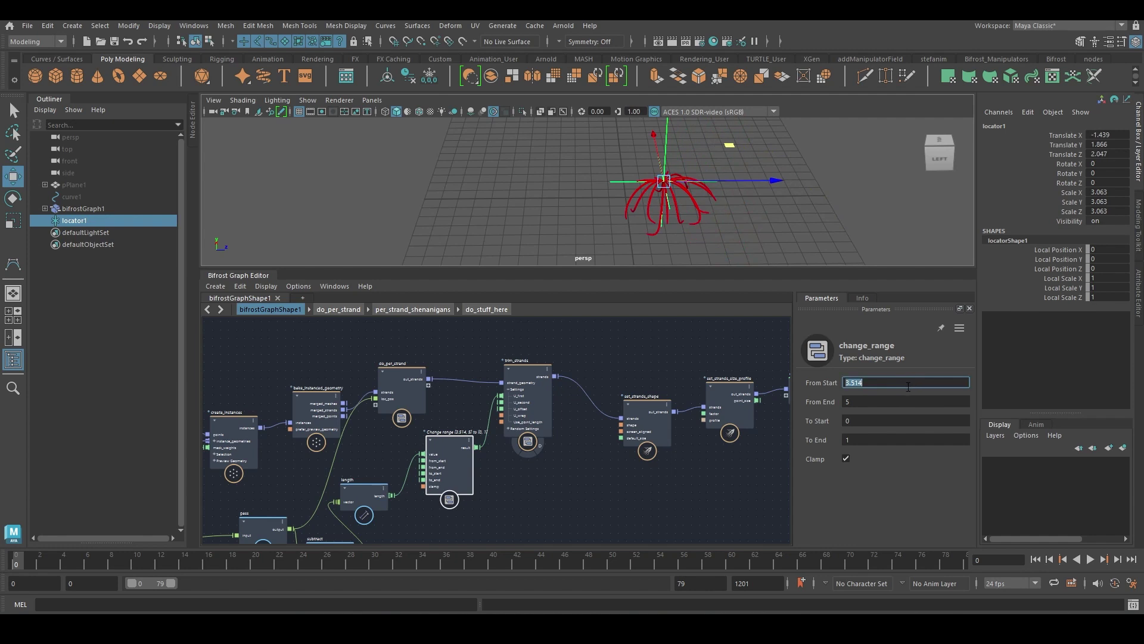
pyautogui.click(713, 502)
# Create a value node for get_points_in_radius's radius port and place it below the matrix_to_SRT node
pyautogui.keyDown('alt'); pyautogui.moveTo(396, 470); pyautogui.dragTo(608, 413, button='middle'); pyautogui.keyUp('alt')
pyautogui.keyDown('alt'); pyautogui.moveTo(358, 506); pyautogui.dragTo(527, 457, button='middle'); pyautogui.keyUp('alt')
pyautogui.scroll(2, 606, 398)
pyautogui.rightClick(606, 393)
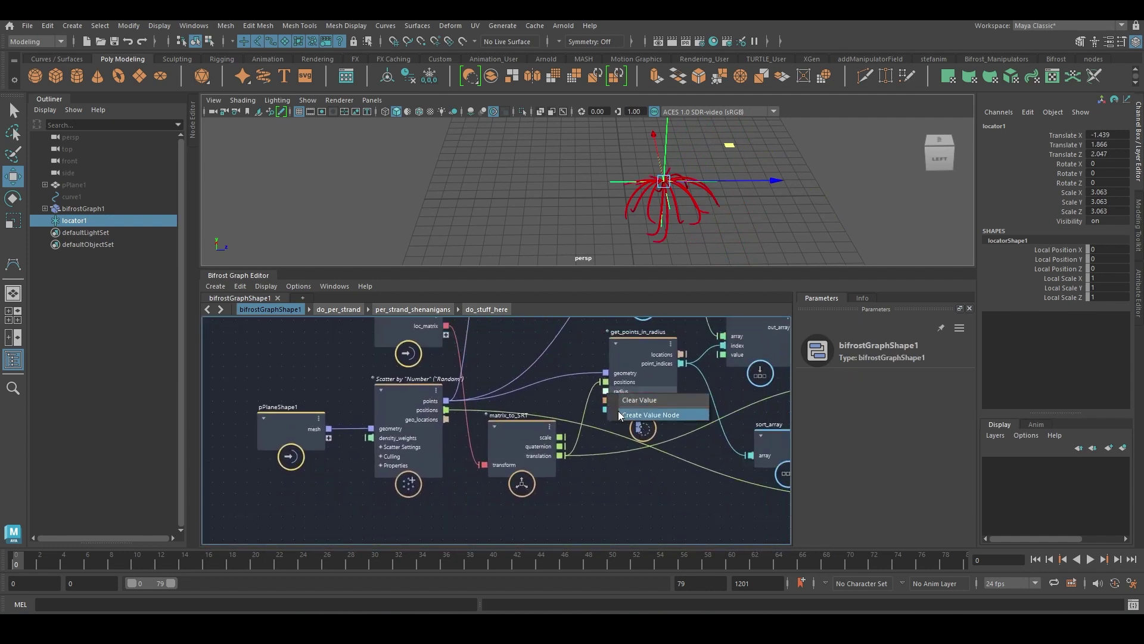
pyautogui.keyDown('alt'); pyautogui.moveTo(587, 383); pyautogui.dragTo(580, 472, button='middle'); pyautogui.keyUp('alt')
pyautogui.moveTo(547, 333); pyautogui.dragTo(536, 474)
pyautogui.keyDown('alt'); pyautogui.moveTo(616, 420); pyautogui.dragTo(484, 437, button='middle'); pyautogui.keyUp('alt')
pyautogui.scroll(-2, 559, 436)
pyautogui.keyDown('alt'); pyautogui.moveTo(559, 436); pyautogui.dragTo(457, 431, button='middle'); pyautogui.keyUp('alt')
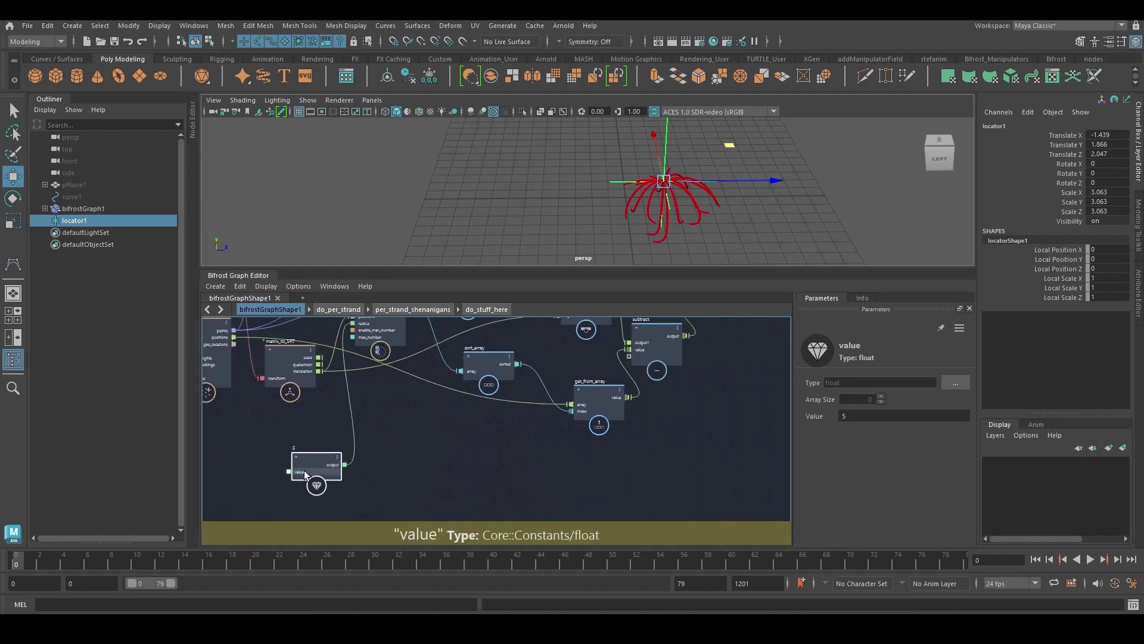
# Connect the radius value node's output to change_range's from_end port
pyautogui.moveTo(344, 465); pyautogui.dragTo(635, 477)
pyautogui.moveTo(497, 506); pyautogui.dragTo(605, 367)
pyautogui.moveTo(637, 467); pyautogui.dragTo(681, 415, button='middle')
pyautogui.moveTo(443, 429); pyautogui.dragTo(470, 438)
pyautogui.press('Tab')
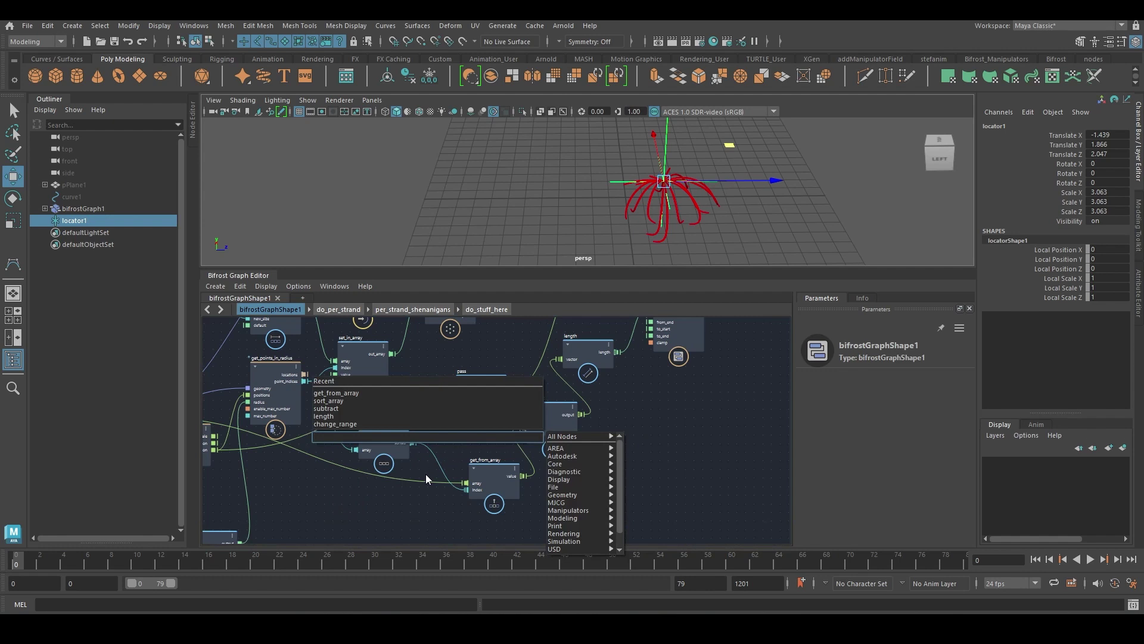
pyautogui.press('Escape')
pyautogui.hotkey('ctrl', 'z')
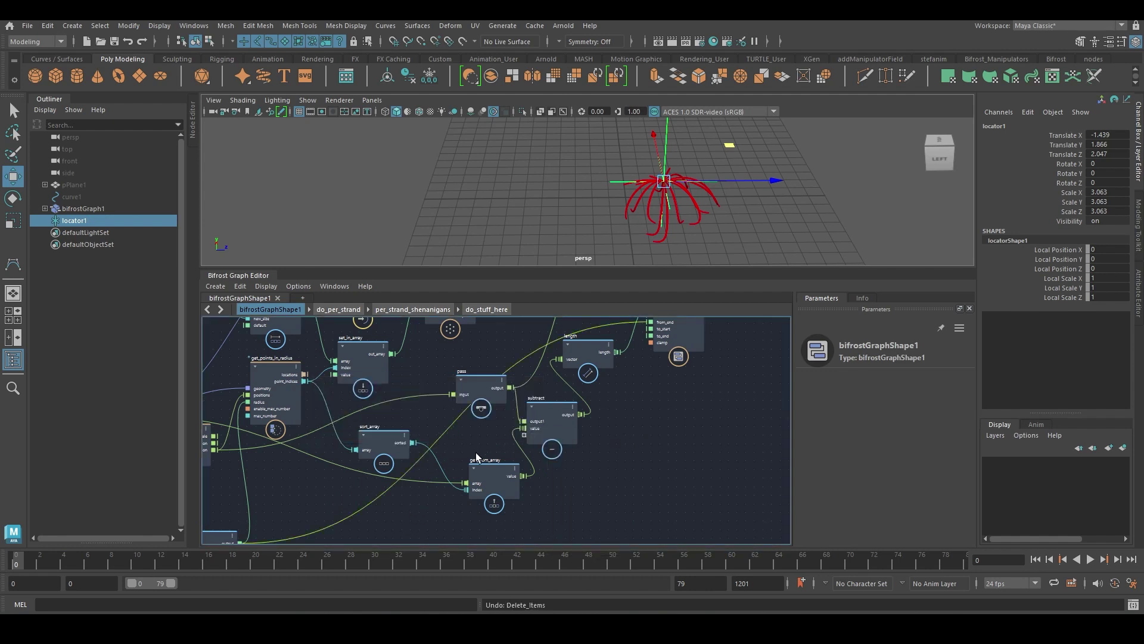
# Insert a pass node between the radius value and change_range's from_end port, placing it below get_from_array
pyautogui.press('Tab')
pyautogui.write('pass')
pyautogui.press('Down')
pyautogui.press('Return')
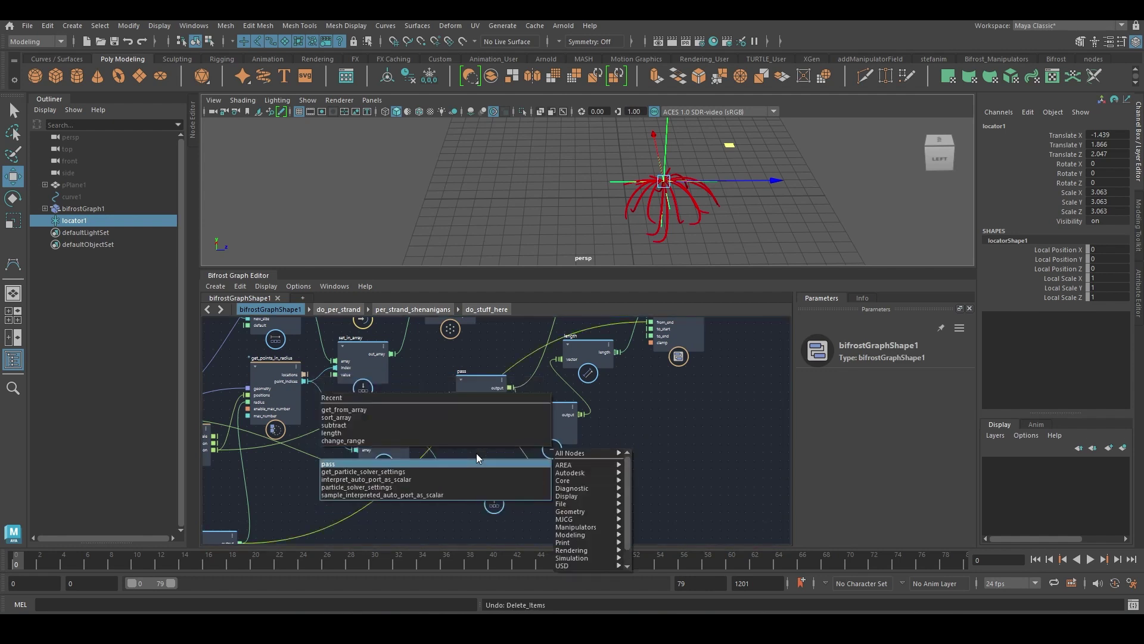
pyautogui.click(474, 463)
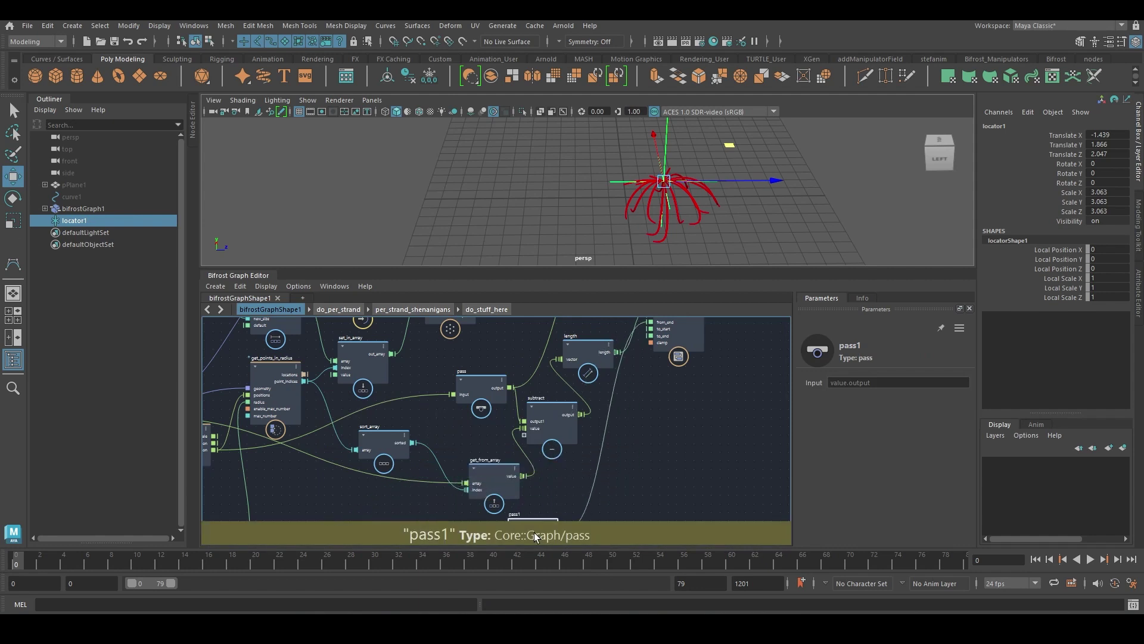
pyautogui.moveTo(560, 531); pyautogui.dragTo(628, 484)
# Add a multiply node fed by the new pass node and a new float value node set to 0.8
pyautogui.write('mult')
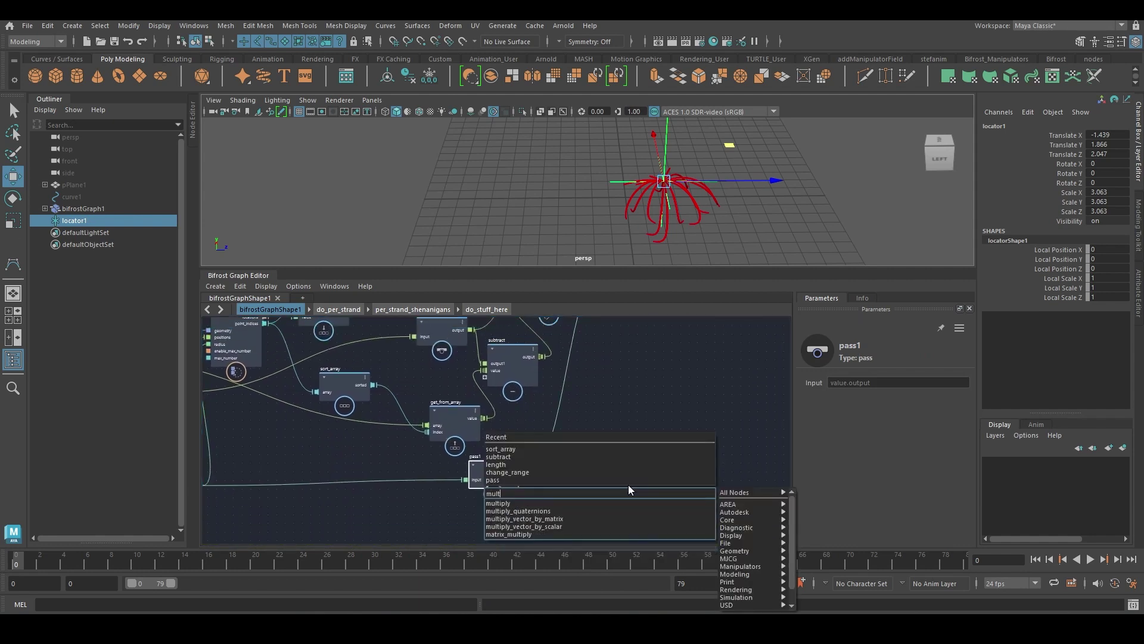
pyautogui.press('Return')
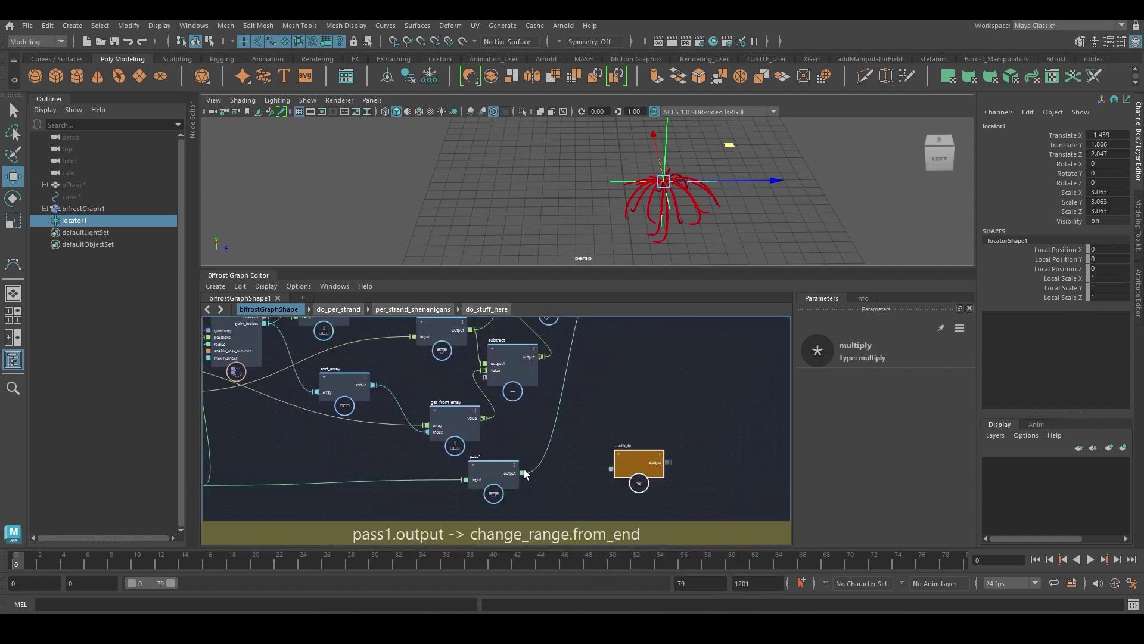
pyautogui.moveTo(631, 477); pyautogui.dragTo(579, 524)
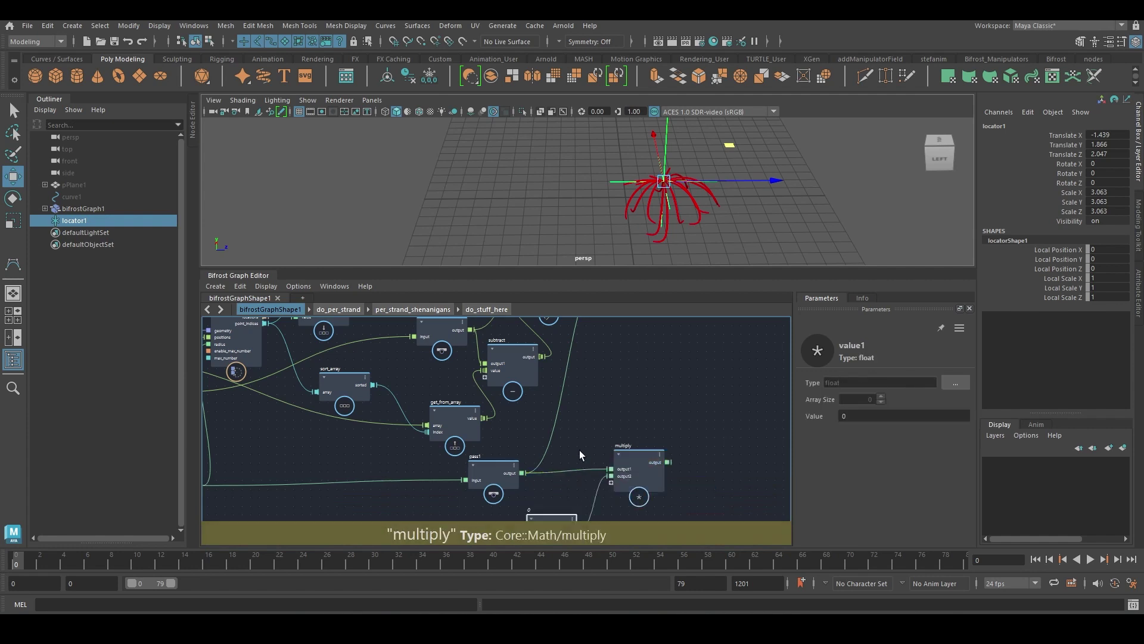
pyautogui.keyDown('alt'); pyautogui.moveTo(579, 450); pyautogui.dragTo(578, 384, button='middle'); pyautogui.keyUp('alt')
pyautogui.click(896, 416)
pyautogui.write('.8')
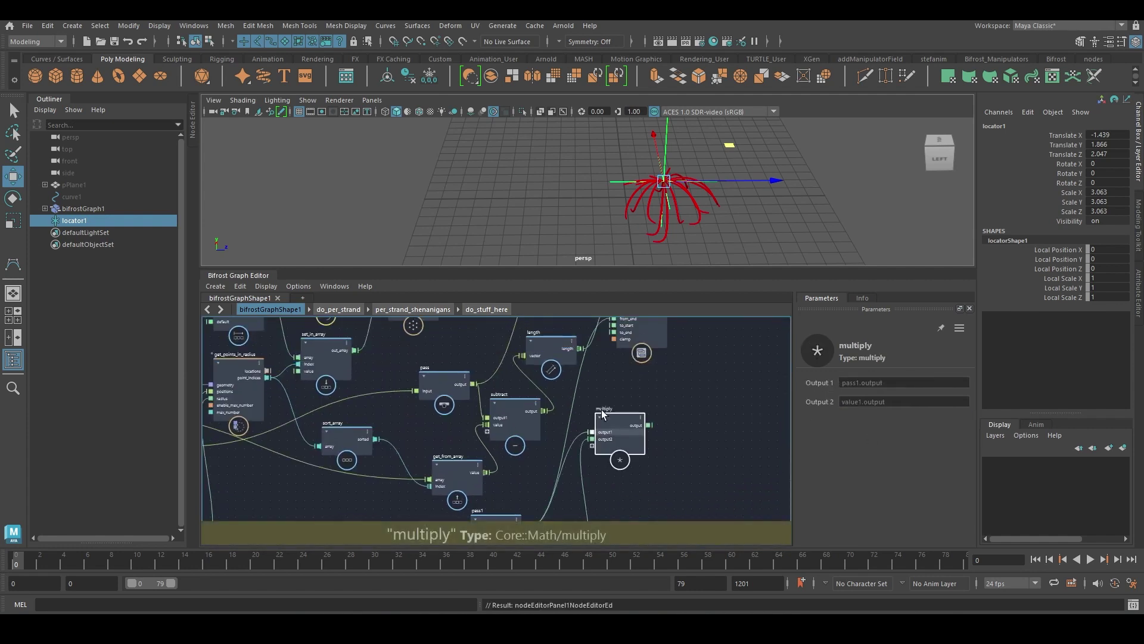
# Connect multiply's output to change_range's from_start port and place the multiply node beside subtract
pyautogui.moveTo(637, 433); pyautogui.dragTo(634, 446, button='middle')
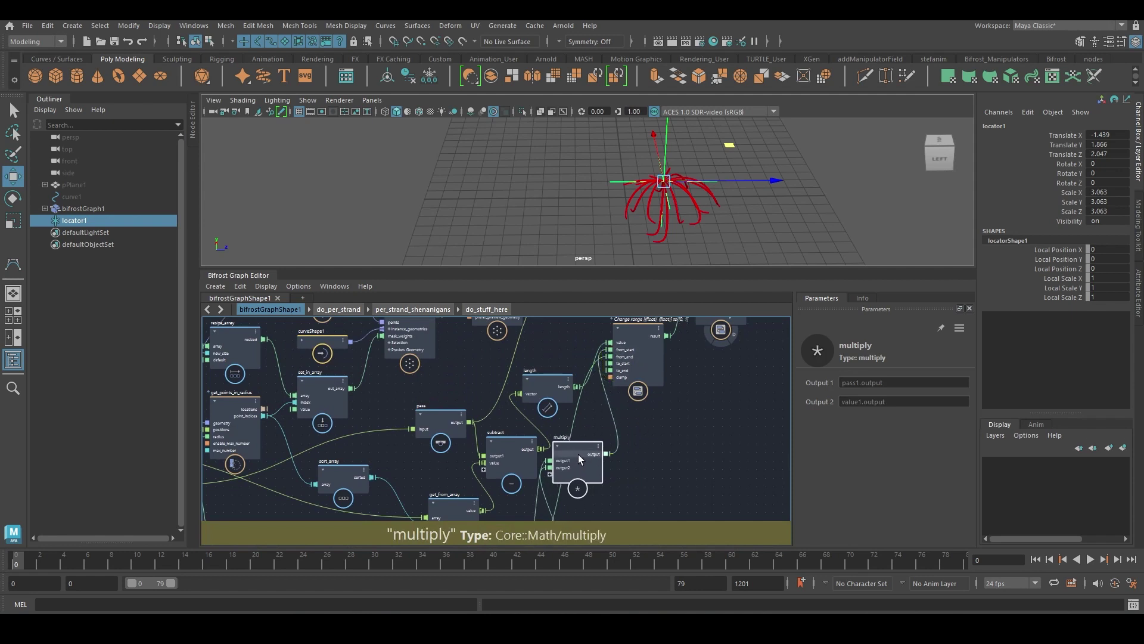
pyautogui.scroll(-5, 572, 411)
pyautogui.scroll(-3, 586, 420)
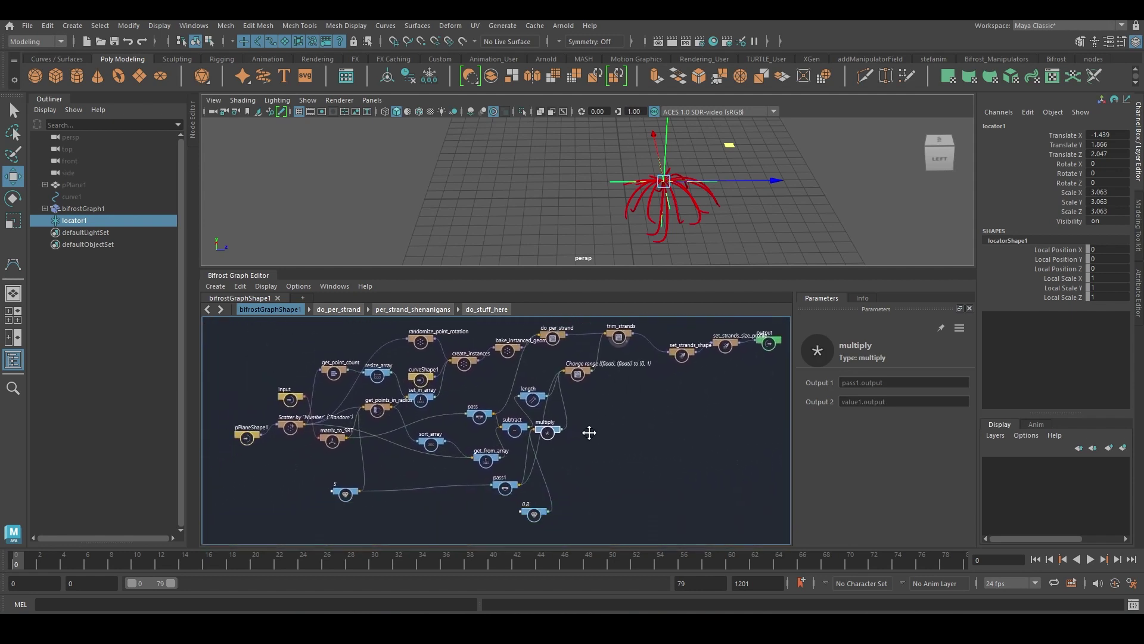
# Try a radius of 10.41, set it to 5.026, and move the locator to about X -6.109, Z 3.023
pyautogui.scroll(4, 442, 430)
pyautogui.click(377, 407)
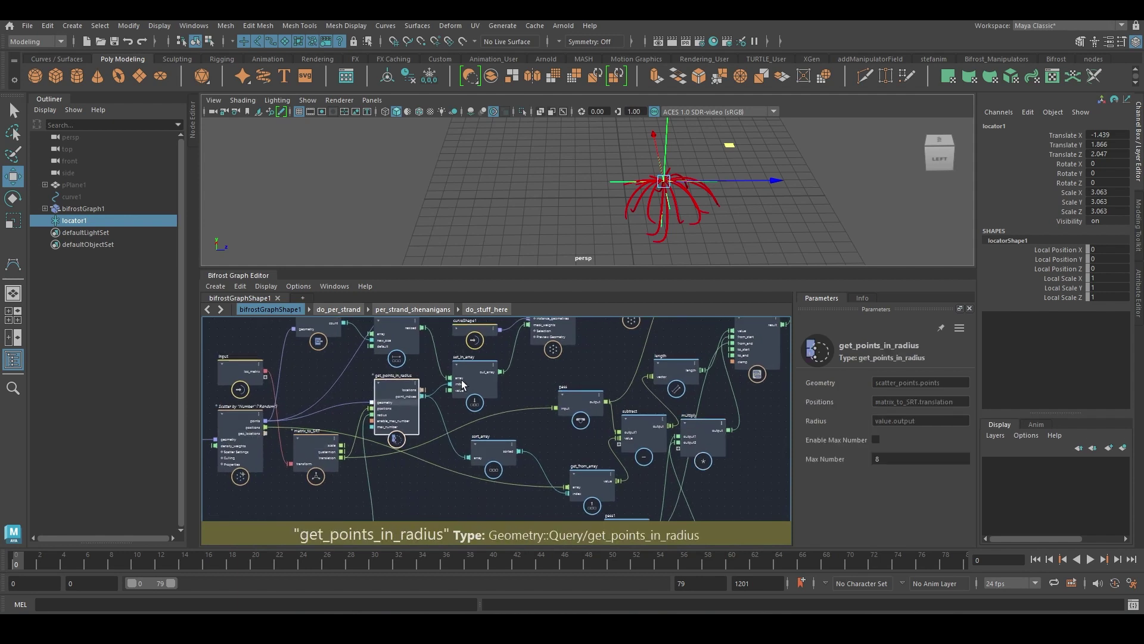
pyautogui.keyDown('alt'); pyautogui.moveTo(349, 535); pyautogui.dragTo(388, 475, button='middle'); pyautogui.keyUp('alt')
pyautogui.click(387, 475)
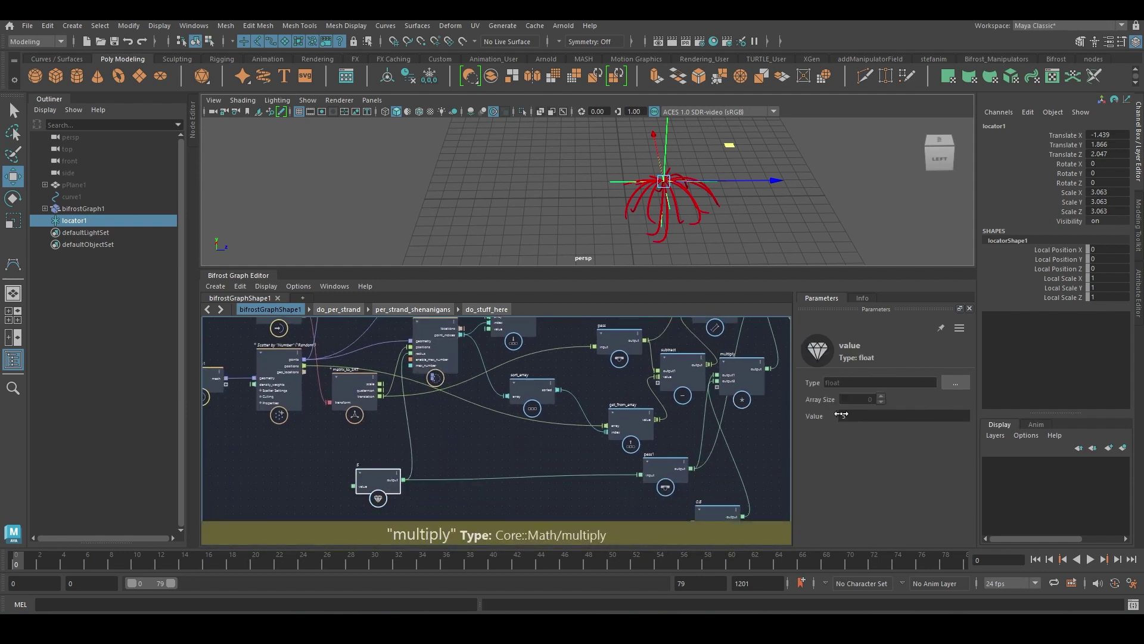
pyautogui.moveTo(861, 418); pyautogui.dragTo(962, 423)
pyautogui.scroll(-2, 697, 205)
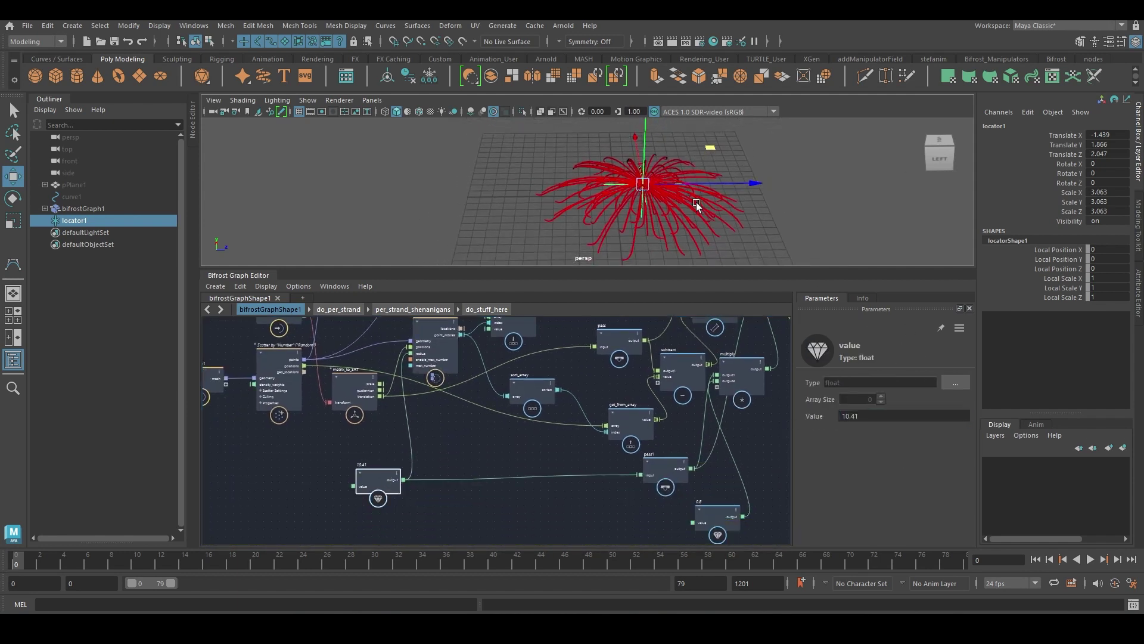
pyautogui.moveTo(712, 150)
pyautogui.mouseDown(button='middle')
pyautogui.moveTo(781, 133)
pyautogui.moveTo(830, 184)
pyautogui.moveTo(573, 156)
pyautogui.moveTo(724, 162)
pyautogui.mouseUp(button='middle')
pyautogui.moveTo(724, 162); pyautogui.dragTo(728, 178)
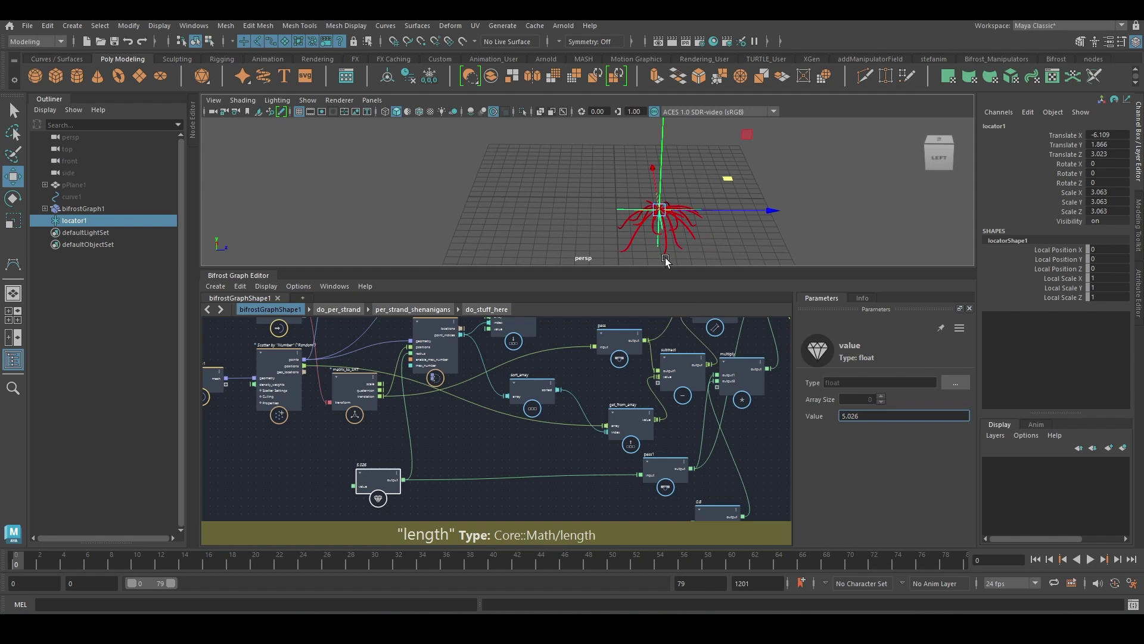
# Move the locator to about X -2.795 and Z -0.9 to test the trimming
pyautogui.keyDown('alt'); pyautogui.moveTo(666, 260); pyautogui.dragTo(668, 268); pyautogui.keyUp('alt')
pyautogui.moveTo(726, 178); pyautogui.dragTo(675, 157)
pyautogui.keyDown('alt'); pyautogui.moveTo(482, 473); pyautogui.dragTo(466, 473, button='middle'); pyautogui.keyUp('alt')
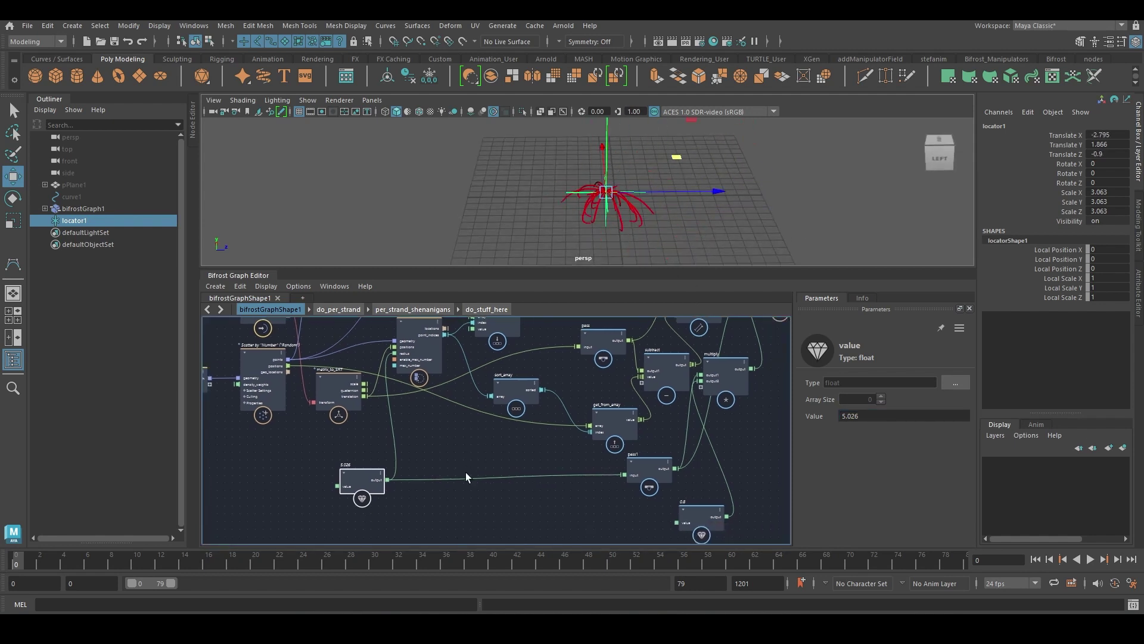
# Auto-arrange all the nodes of the graph into a tidy layout
pyautogui.click(464, 463)
pyautogui.press('a')
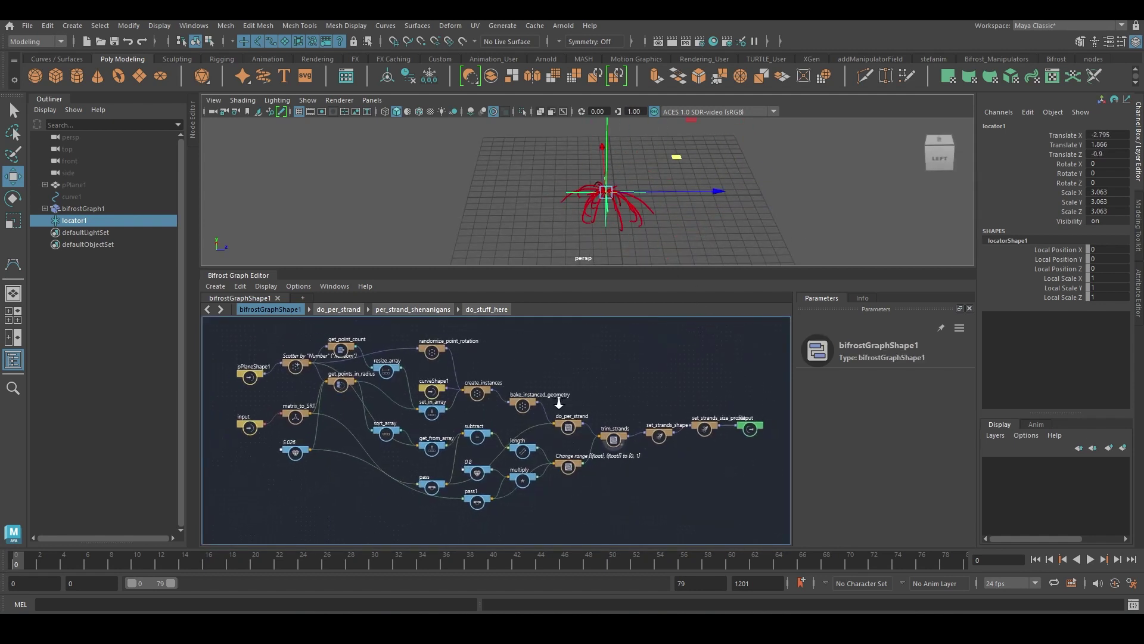
pyautogui.scroll(1, 563, 403)
pyautogui.keyDown('alt'); pyautogui.moveTo(647, 413); pyautogui.dragTo(644, 413, button='middle'); pyautogui.keyUp('alt')
pyautogui.moveTo(671, 192)
pyautogui.keyDown('alt'); pyautogui.mouseDown()
pyautogui.moveTo(619, 187)
pyautogui.moveTo(674, 179)
pyautogui.mouseUp(); pyautogui.keyUp('alt')
pyautogui.keyDown('alt'); pyautogui.moveTo(674, 179); pyautogui.dragTo(681, 222, button='right'); pyautogui.keyUp('alt')
pyautogui.keyDown('alt'); pyautogui.moveTo(681, 225); pyautogui.dragTo(592, 232); pyautogui.keyUp('alt')
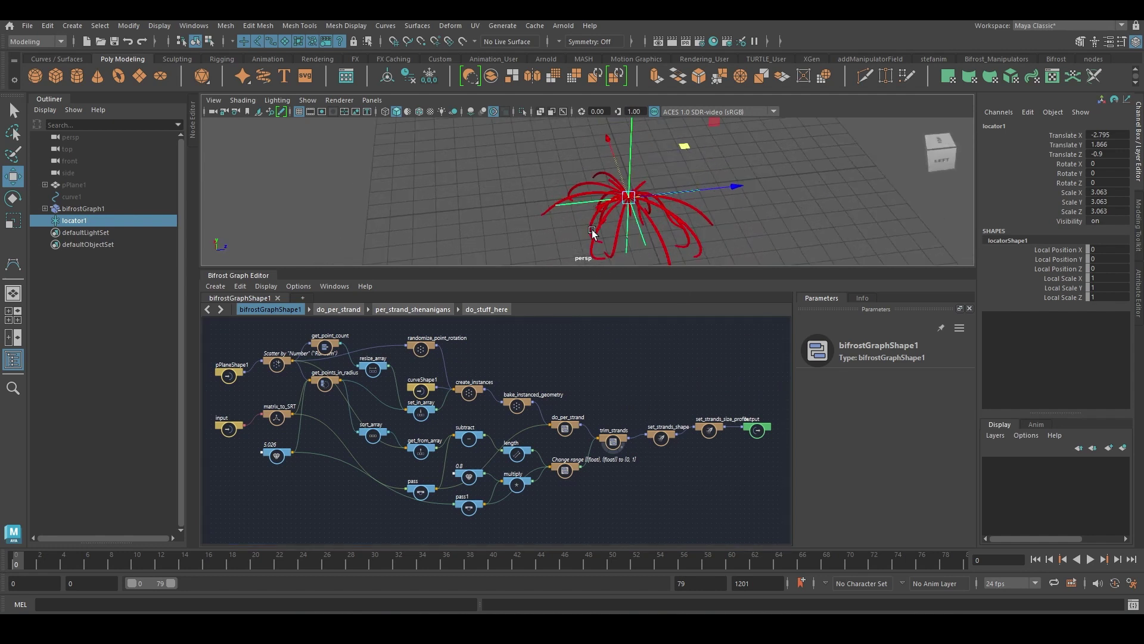
# Make the hidden curve1 visible and enlarge the viewport to work on it
pyautogui.click(87, 198)
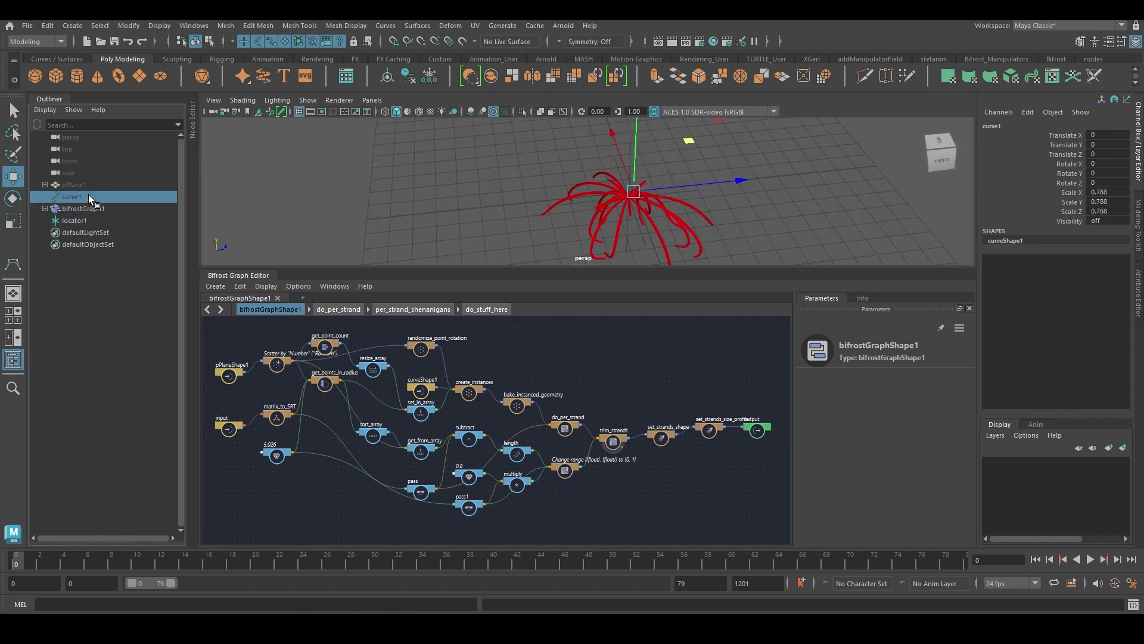
pyautogui.click(583, 201)
pyautogui.moveTo(677, 187)
pyautogui.mouseDown()
pyautogui.moveTo(467, 224)
pyautogui.moveTo(581, 169)
pyautogui.moveTo(678, 190)
pyautogui.mouseUp()
pyautogui.click(637, 190)
pyautogui.doubleClick(256, 276)
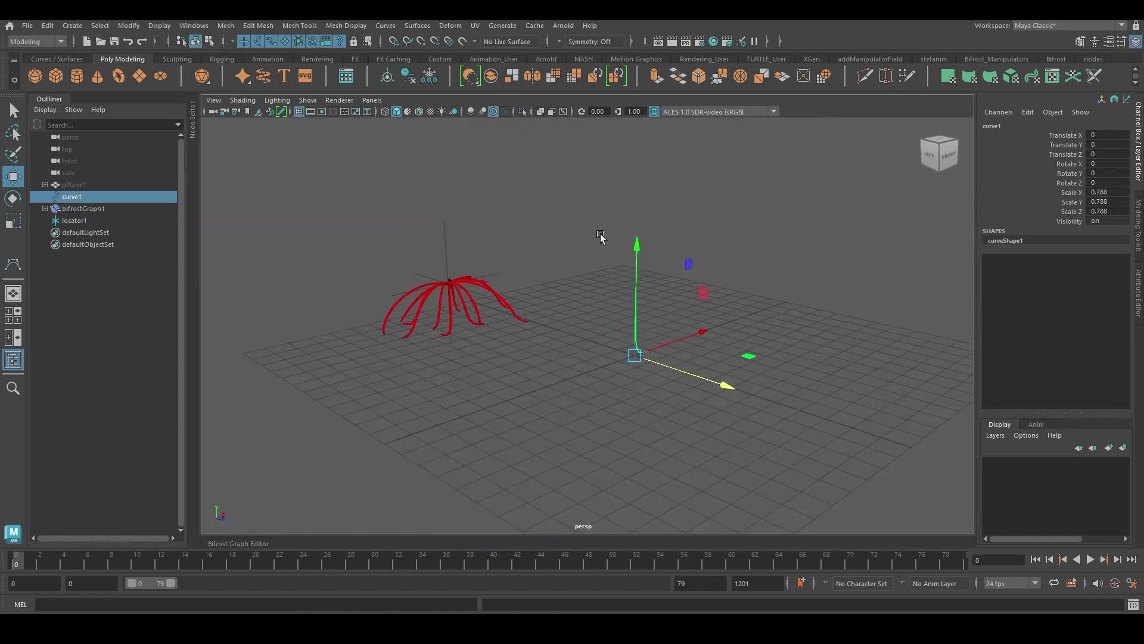
pyautogui.keyDown('alt'); pyautogui.moveTo(602, 238); pyautogui.dragTo(655, 220); pyautogui.keyUp('alt')
pyautogui.keyDown('alt'); pyautogui.moveTo(655, 221); pyautogui.dragTo(717, 329, button='right'); pyautogui.keyUp('alt')
pyautogui.click(722, 261)
pyautogui.keyDown('alt'); pyautogui.moveTo(723, 261); pyautogui.dragTo(688, 271); pyautogui.keyUp('alt')
pyautogui.moveTo(641, 342); pyautogui.dragTo(660, 359)
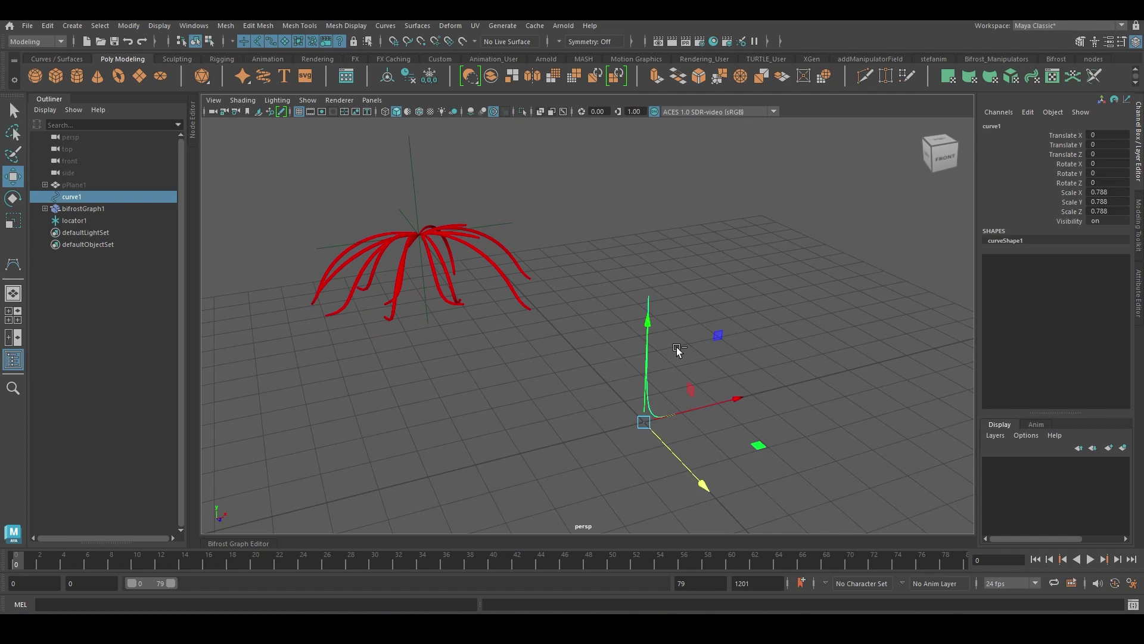
# Duplicate curve1 four times, rotating each copy further around Y, from about -54.264 for the first to -286.927 for the last
pyautogui.hotkey('ctrl', 'd')
pyautogui.press('e')
pyautogui.moveTo(737, 472); pyautogui.dragTo(633, 498)
pyautogui.hotkey('ctrl', 'd')
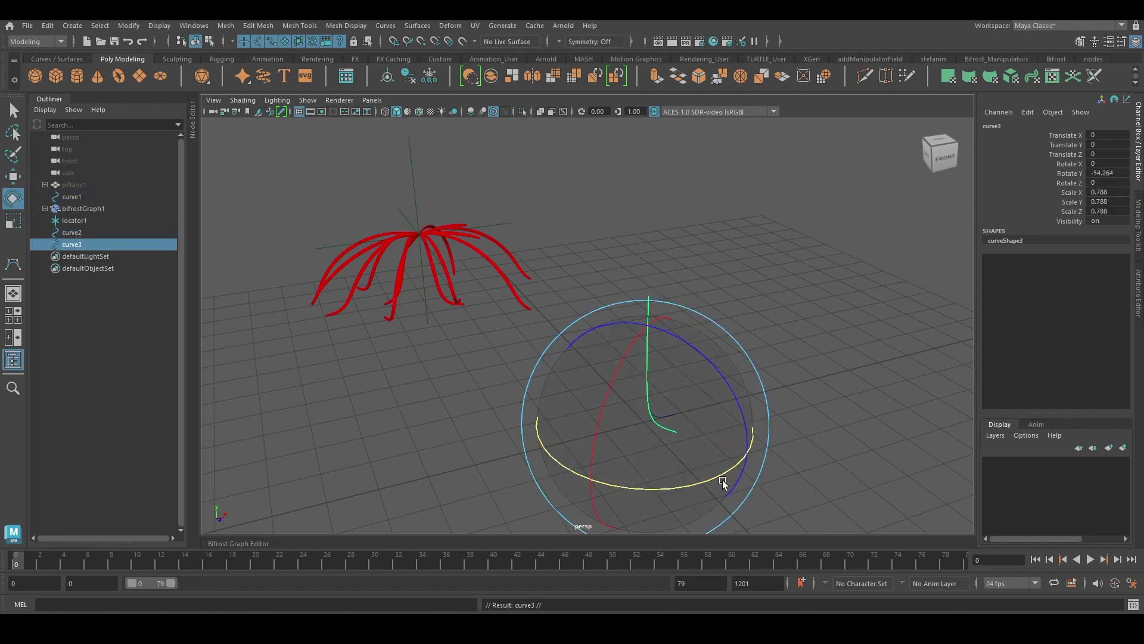
pyautogui.moveTo(723, 480); pyautogui.dragTo(569, 477)
pyautogui.hotkey('ctrl', 'd')
pyautogui.moveTo(669, 488); pyautogui.dragTo(551, 470)
pyautogui.hotkey('ctrl', 'd')
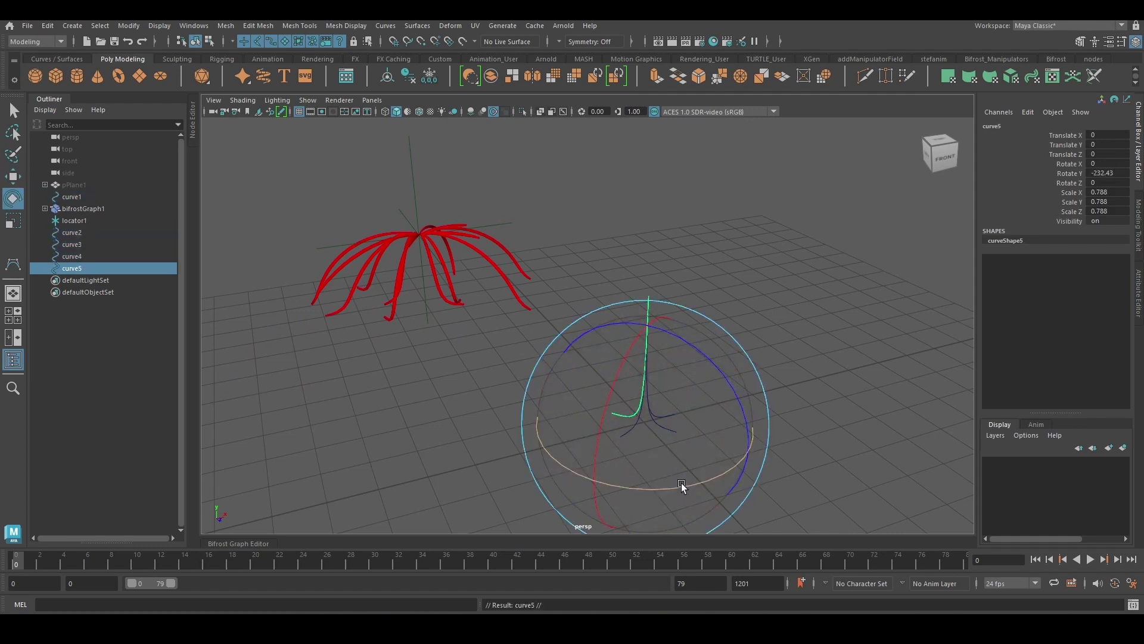
pyautogui.moveTo(682, 485); pyautogui.dragTo(570, 470)
pyautogui.keyDown('alt'); pyautogui.moveTo(640, 399); pyautogui.dragTo(687, 365); pyautogui.keyUp('alt')
# Group the five curves, bring back the graph editor and hide the group
pyautogui.press('q')
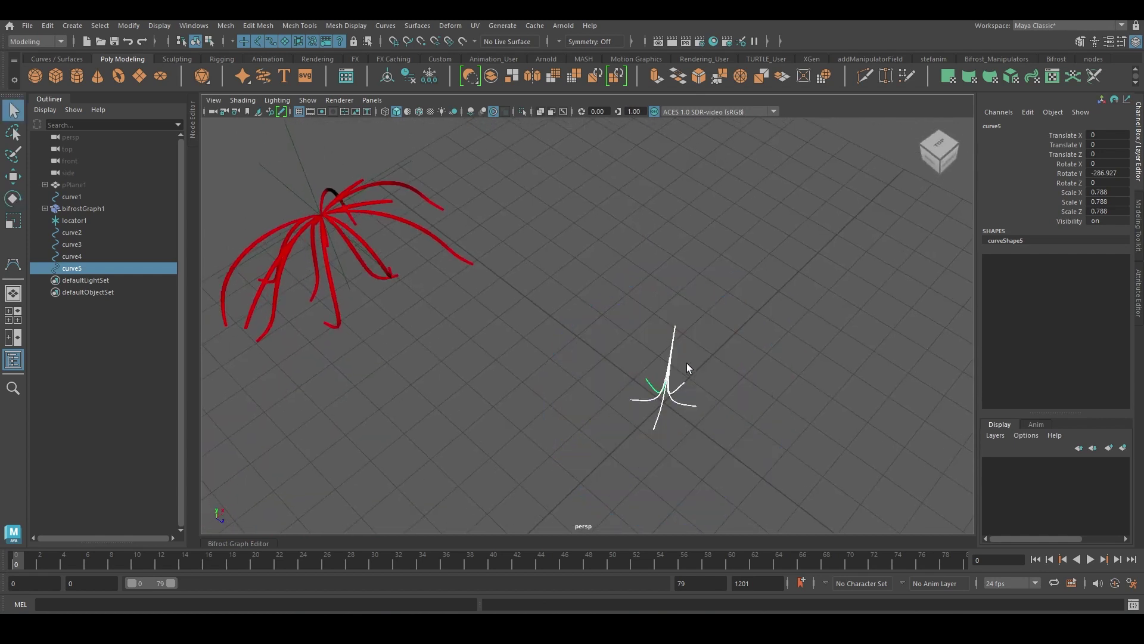
pyautogui.hotkey('ctrl', 'g')
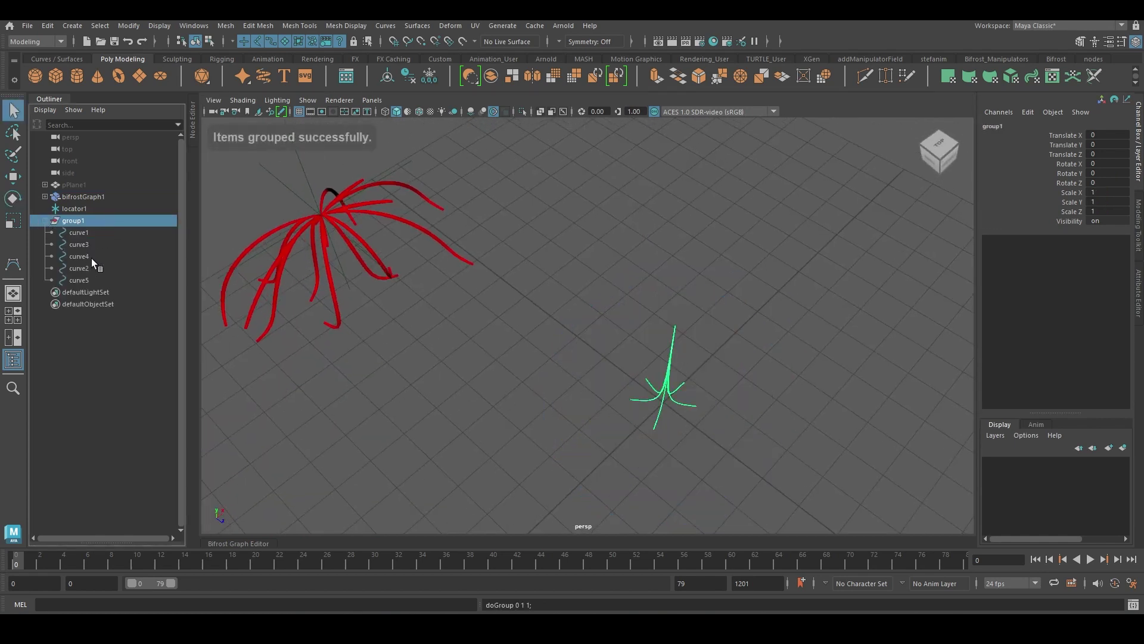
pyautogui.click(223, 544)
pyautogui.keyDown('alt'); pyautogui.moveTo(612, 214); pyautogui.dragTo(624, 178); pyautogui.keyUp('alt')
pyautogui.hotkey('ctrl', 'h')
# Add the five grouped curves to the graph as one input node and use it as create_instances' instance geometry instead of curveShape1
pyautogui.moveTo(88, 233); pyautogui.dragTo(85, 278)
pyautogui.moveTo(77, 270); pyautogui.dragTo(489, 356, button='middle')
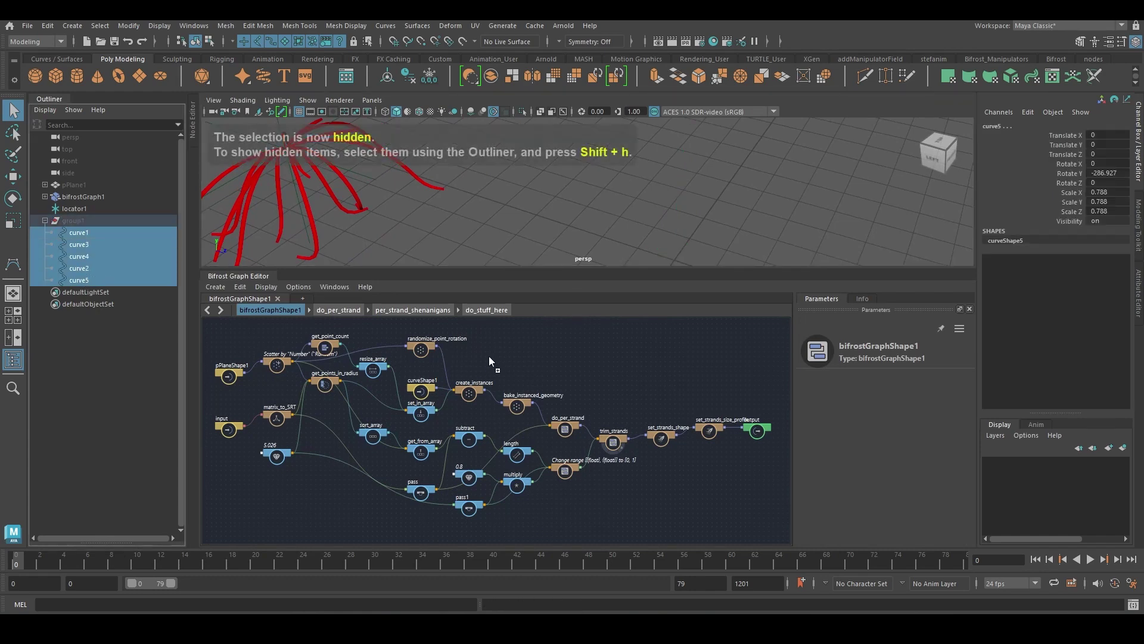
pyautogui.moveTo(535, 420); pyautogui.dragTo(514, 362, button='middle')
pyautogui.keyDown('alt'); pyautogui.moveTo(509, 376); pyautogui.dragTo(655, 420, button='middle'); pyautogui.keyUp('alt')
pyautogui.scroll(4, 586, 400)
pyautogui.scroll(2, 534, 400)
pyautogui.moveTo(693, 378); pyautogui.dragTo(609, 378)
pyautogui.moveTo(508, 397); pyautogui.dragTo(508, 356)
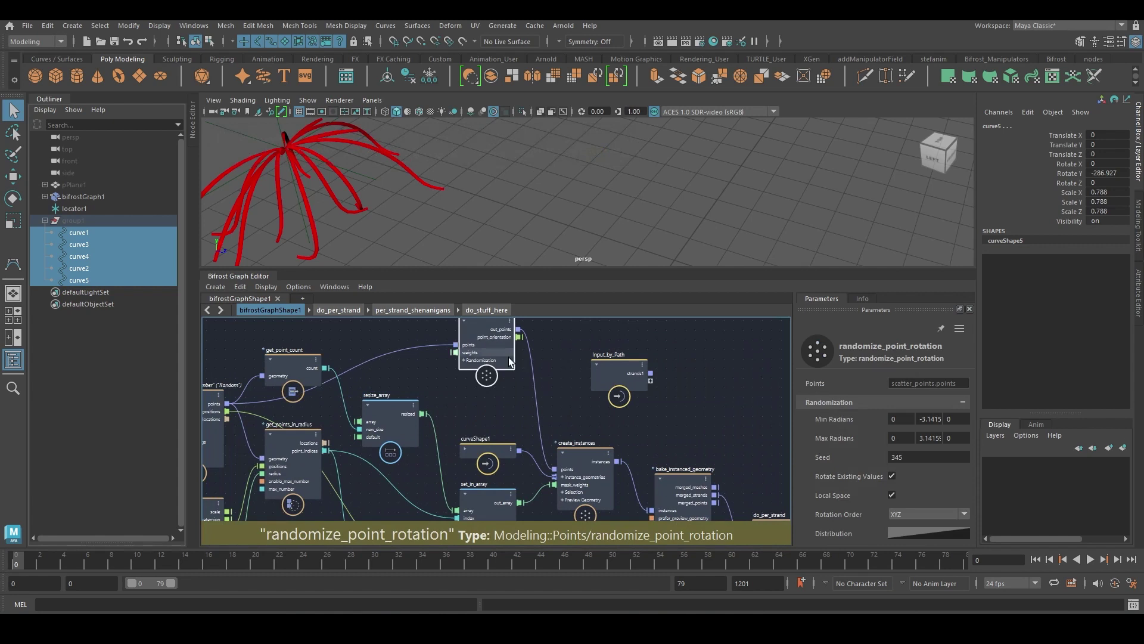
pyautogui.moveTo(616, 366); pyautogui.dragTo(545, 465)
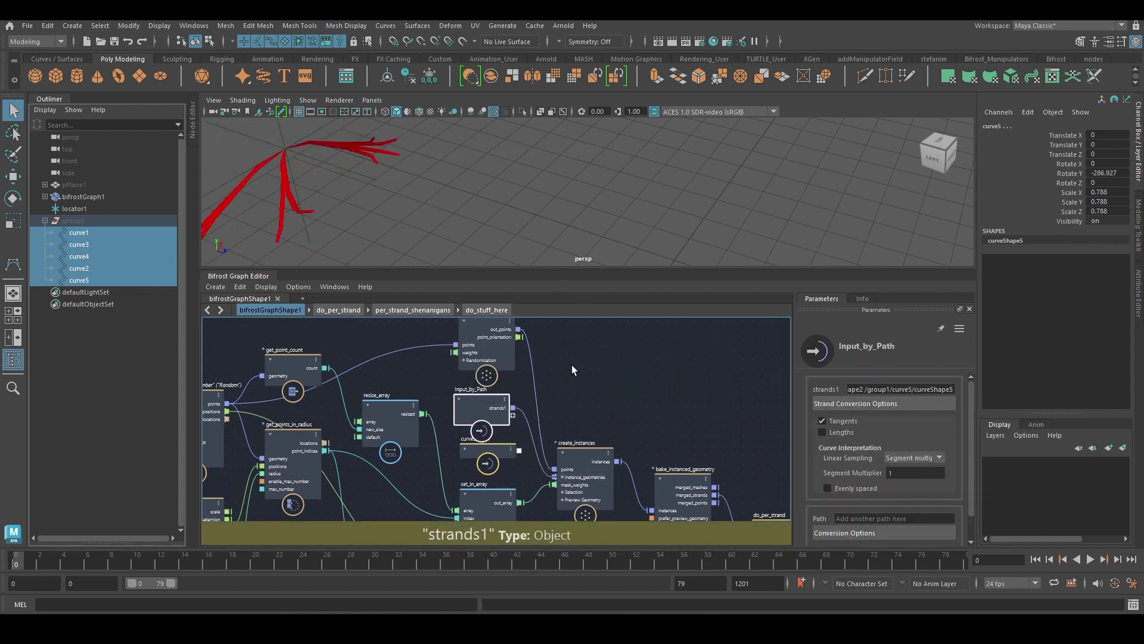
# Turn on Evenly spaced for the five-curve input and set its Segment Multiplier to 5
pyautogui.click(828, 488)
pyautogui.doubleClick(892, 473)
pyautogui.write('5')
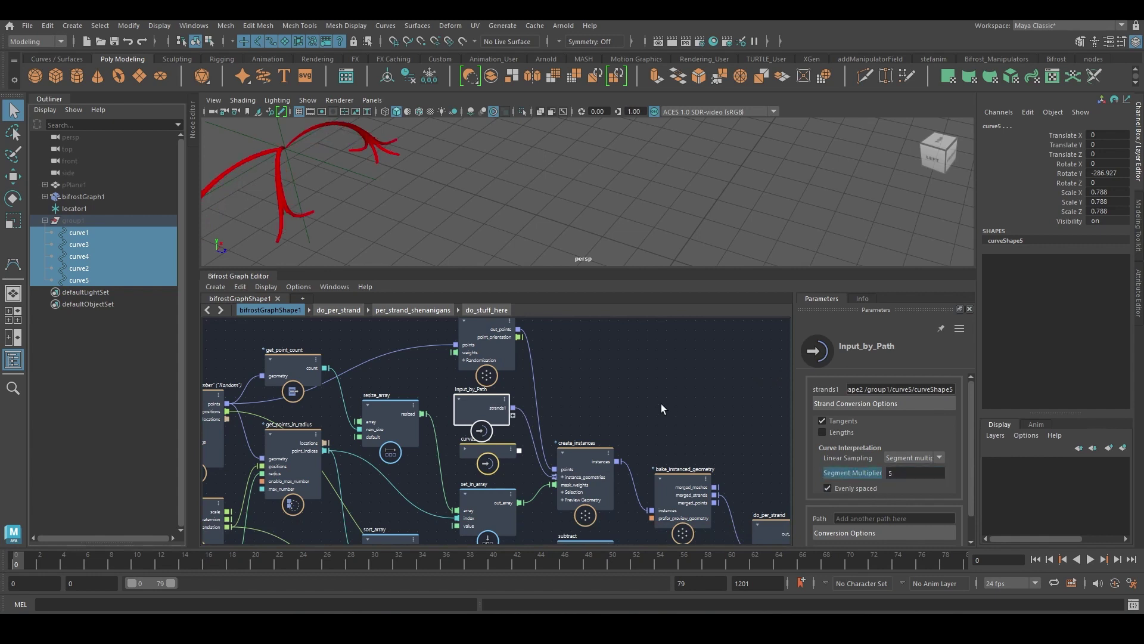
pyautogui.click(660, 402)
# Move the locator to about X -1.492 and Z -3.971 to test the branching strands
pyautogui.keyDown('alt'); pyautogui.moveTo(563, 194); pyautogui.dragTo(528, 189, button='right'); pyautogui.keyUp('alt')
pyautogui.click(470, 170)
pyautogui.press('w')
pyautogui.keyDown('alt'); pyautogui.moveTo(562, 184); pyautogui.dragTo(646, 205); pyautogui.keyUp('alt')
pyautogui.moveTo(549, 148); pyautogui.dragTo(683, 156)
# Move trim_strands farther from change_range and examine the size, min and max of the array feeding its U_first port
pyautogui.keyDown('alt'); pyautogui.moveTo(610, 411); pyautogui.dragTo(575, 409, button='middle'); pyautogui.keyUp('alt')
pyautogui.scroll(-1, 646, 435)
pyautogui.keyDown('alt'); pyautogui.moveTo(646, 435); pyautogui.dragTo(482, 283, button='middle'); pyautogui.keyUp('alt')
pyautogui.keyDown('alt'); pyautogui.moveTo(625, 452); pyautogui.dragTo(559, 458, button='middle'); pyautogui.keyUp('alt')
pyautogui.keyDown('alt'); pyautogui.moveTo(708, 479); pyautogui.dragTo(615, 482, button='middle'); pyautogui.keyUp('alt')
pyautogui.scroll(-1, 710, 489)
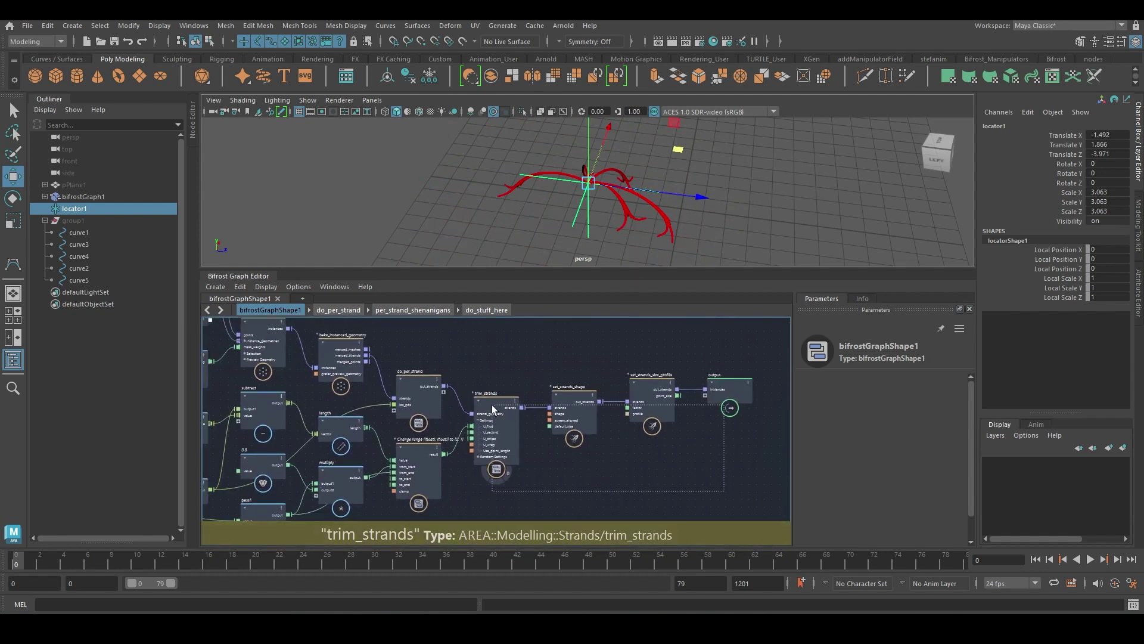
pyautogui.moveTo(492, 408); pyautogui.dragTo(617, 399)
pyautogui.moveTo(444, 454); pyautogui.dragTo(596, 417)
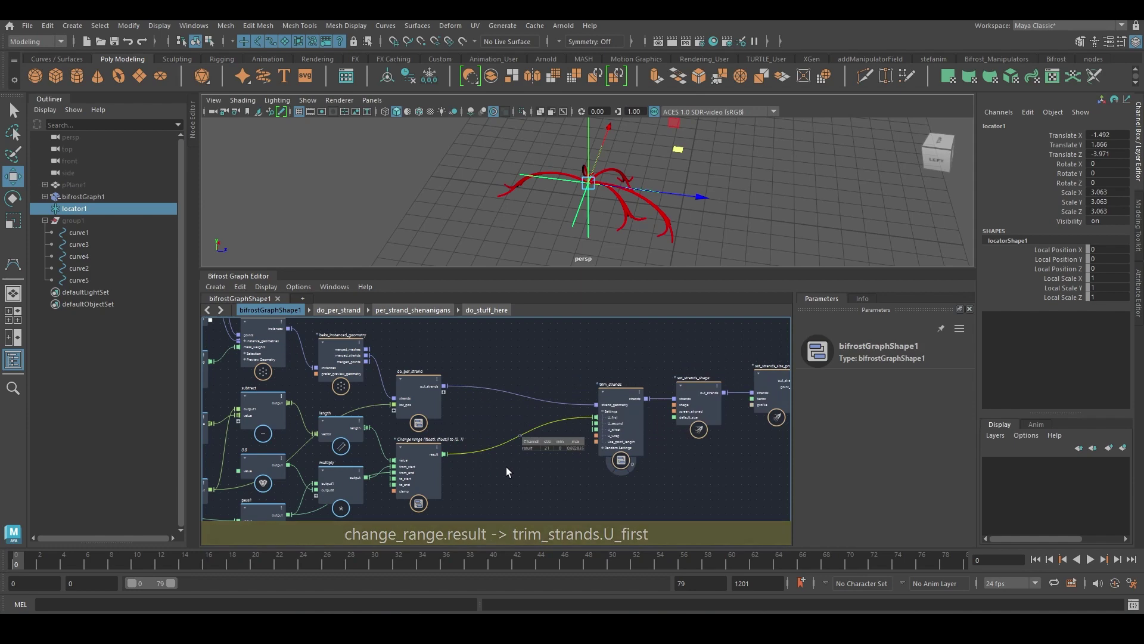
pyautogui.scroll(5, 531, 465)
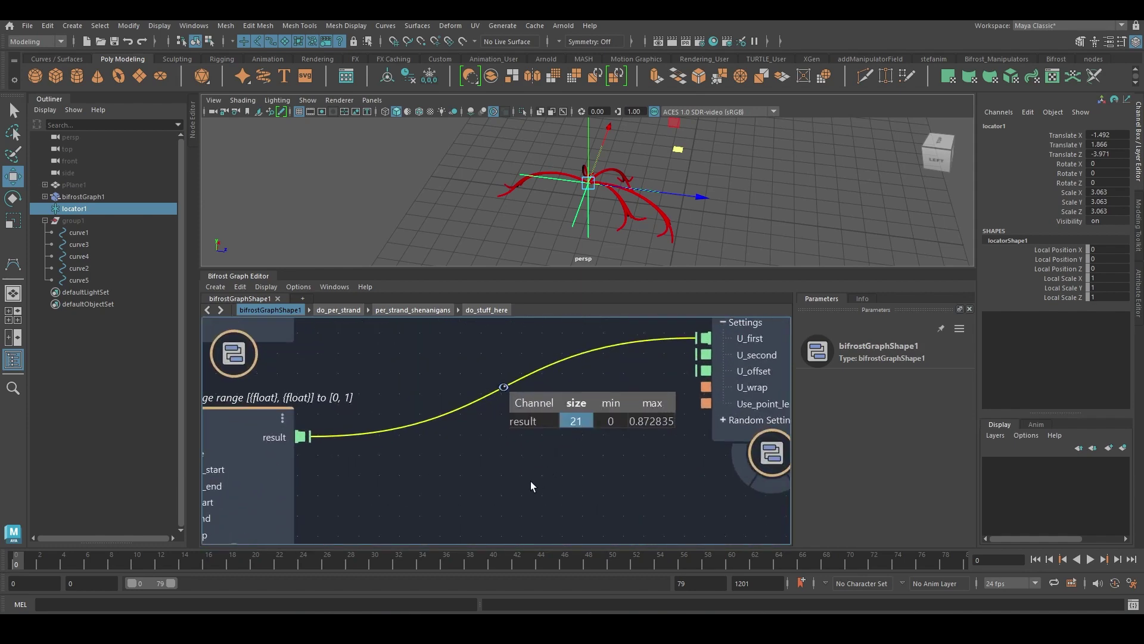
pyautogui.scroll(-3, 527, 474)
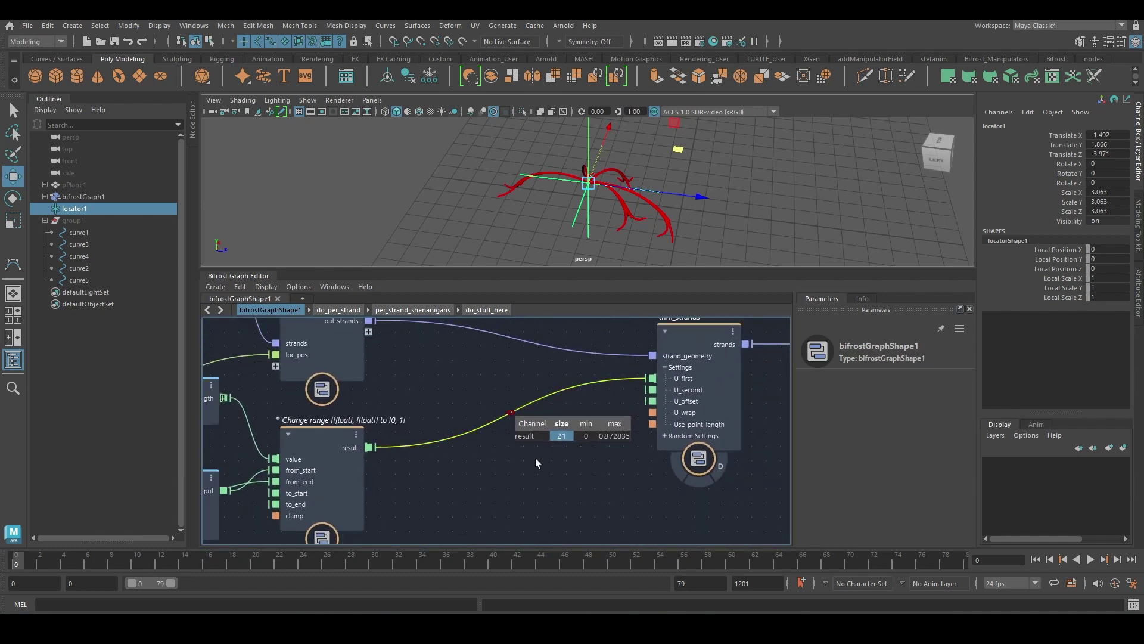
pyautogui.scroll(-5, 448, 424)
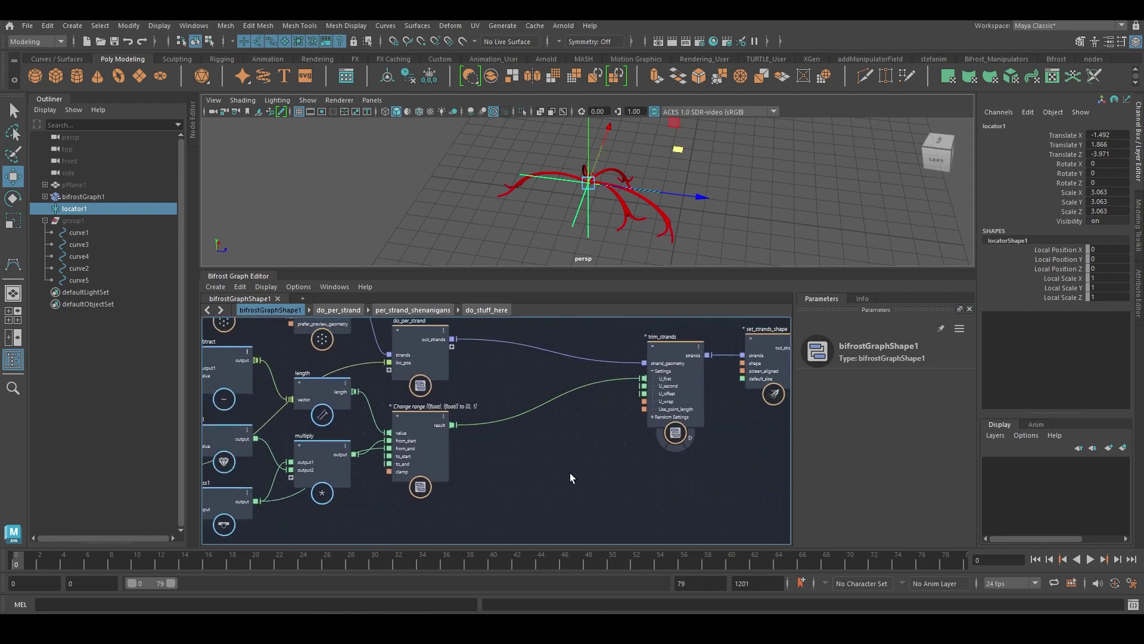
# Add a for_each node below trim_strands and connect change_range's result to it
pyautogui.press('Tab')
pyautogui.write('for_each')
pyautogui.press('Return')
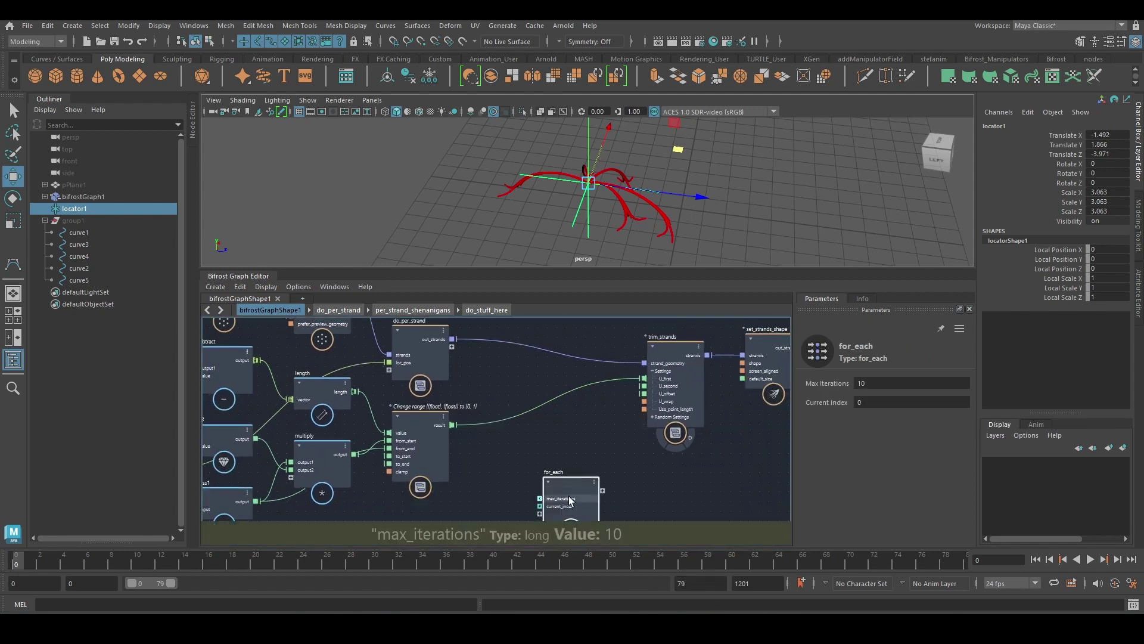
pyautogui.moveTo(452, 424); pyautogui.dragTo(616, 475)
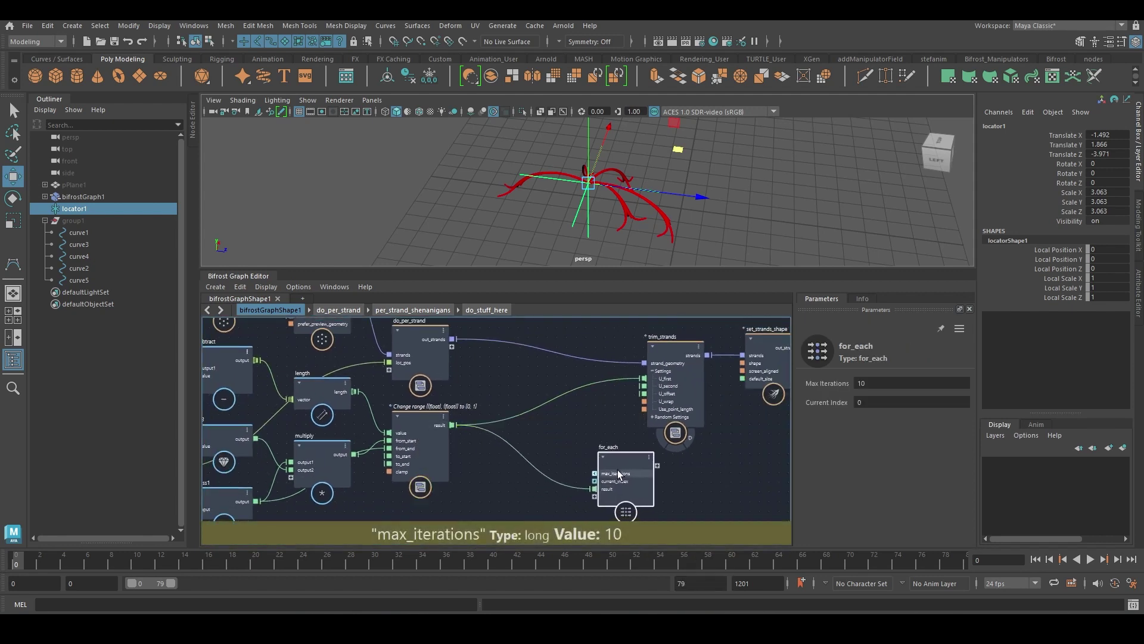
# Add an array_size node beside for_each and feed it change_range's result
pyautogui.press('Tab')
pyautogui.write('array')
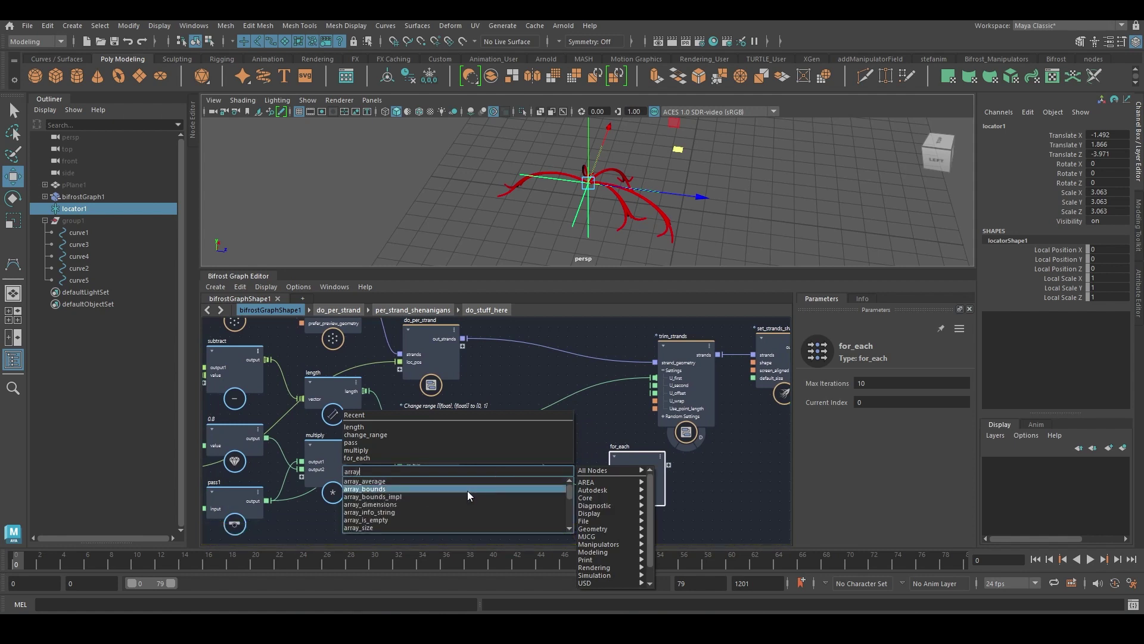
pyautogui.click(445, 527)
pyautogui.moveTo(463, 424); pyautogui.dragTo(465, 496)
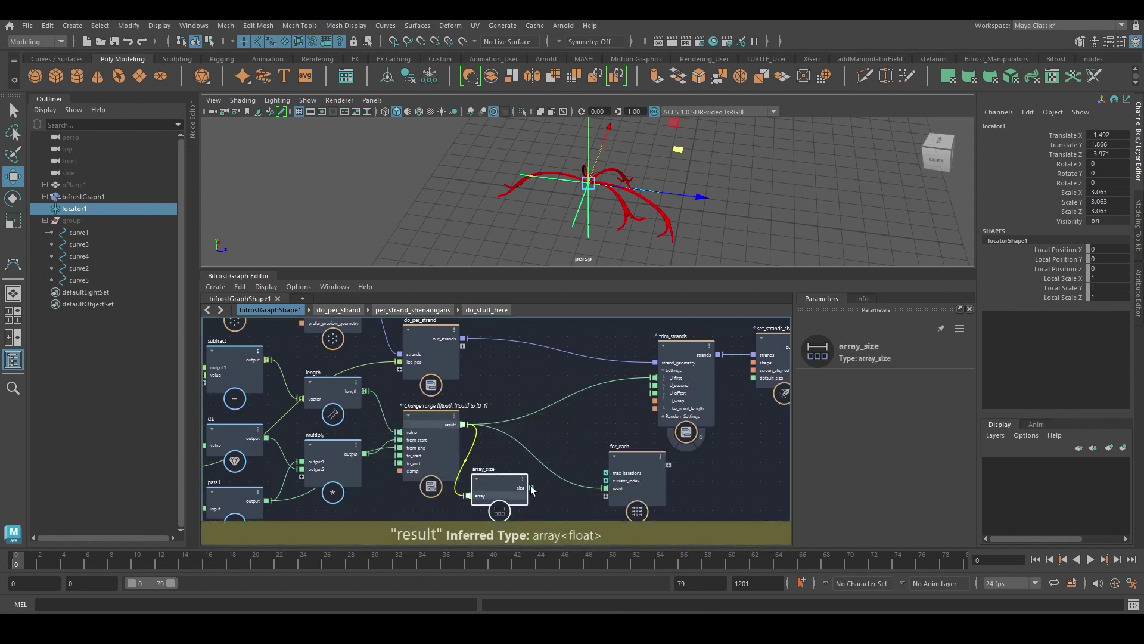
# Add a multiply node between array_size and for_each and feed it array_size's size
pyautogui.keyDown('alt'); pyautogui.moveTo(541, 506); pyautogui.dragTo(506, 484, button='middle'); pyautogui.keyUp('alt')
pyautogui.moveTo(604, 449); pyautogui.dragTo(640, 455)
pyautogui.keyDown('alt'); pyautogui.moveTo(543, 510); pyautogui.dragTo(534, 478, button='middle'); pyautogui.keyUp('alt')
pyautogui.press('Tab')
pyautogui.write('mu')
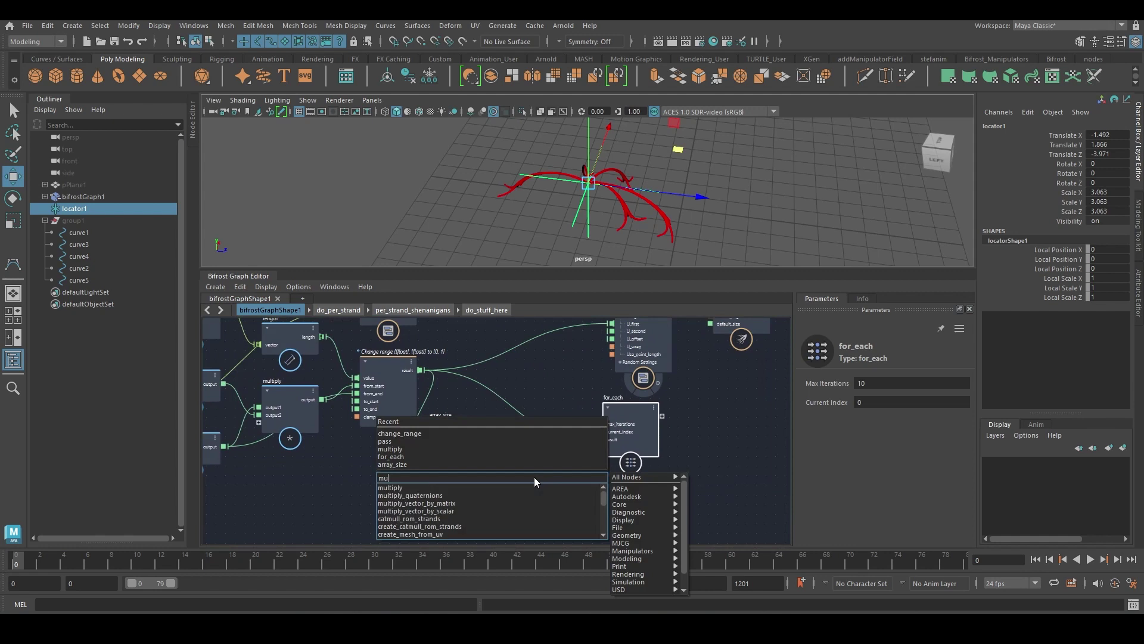
pyautogui.write('l')
pyautogui.click(517, 487)
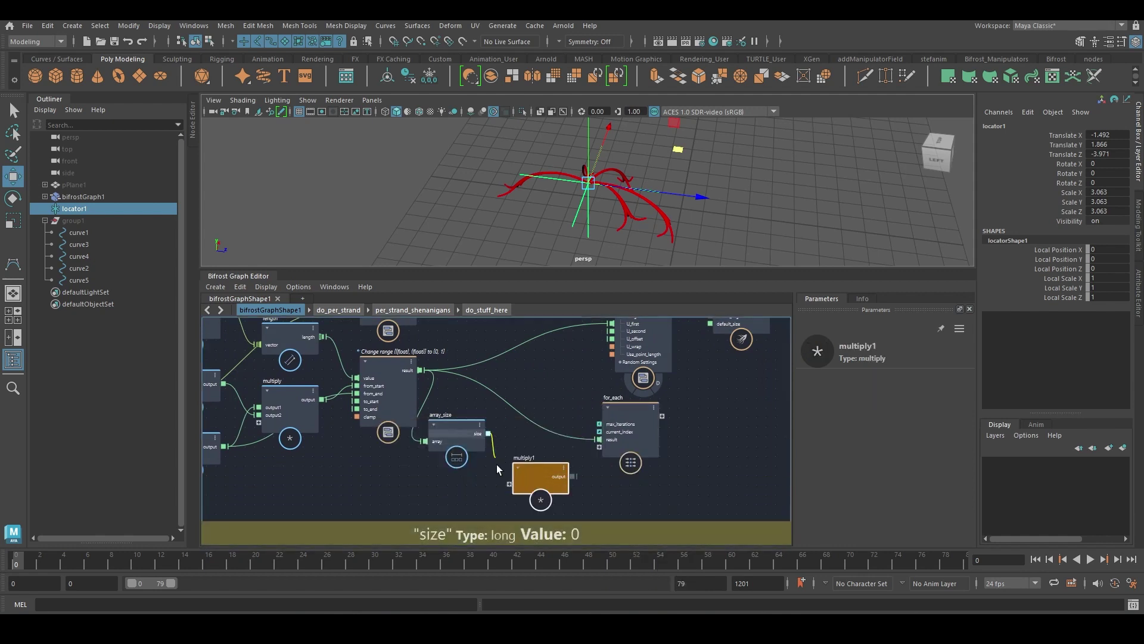
# Pause the graph and add a get_strands_structure node fed by the strands1 input
pyautogui.keyDown('alt'); pyautogui.moveTo(371, 424); pyautogui.dragTo(478, 496, button='middle'); pyautogui.keyUp('alt')
pyautogui.keyDown('alt'); pyautogui.moveTo(350, 355); pyautogui.dragTo(471, 452, button='middle'); pyautogui.keyUp('alt')
pyautogui.click(564, 354)
pyautogui.press('p')
pyautogui.keyDown('alt'); pyautogui.moveTo(457, 346); pyautogui.dragTo(605, 421, button='middle'); pyautogui.keyUp('alt')
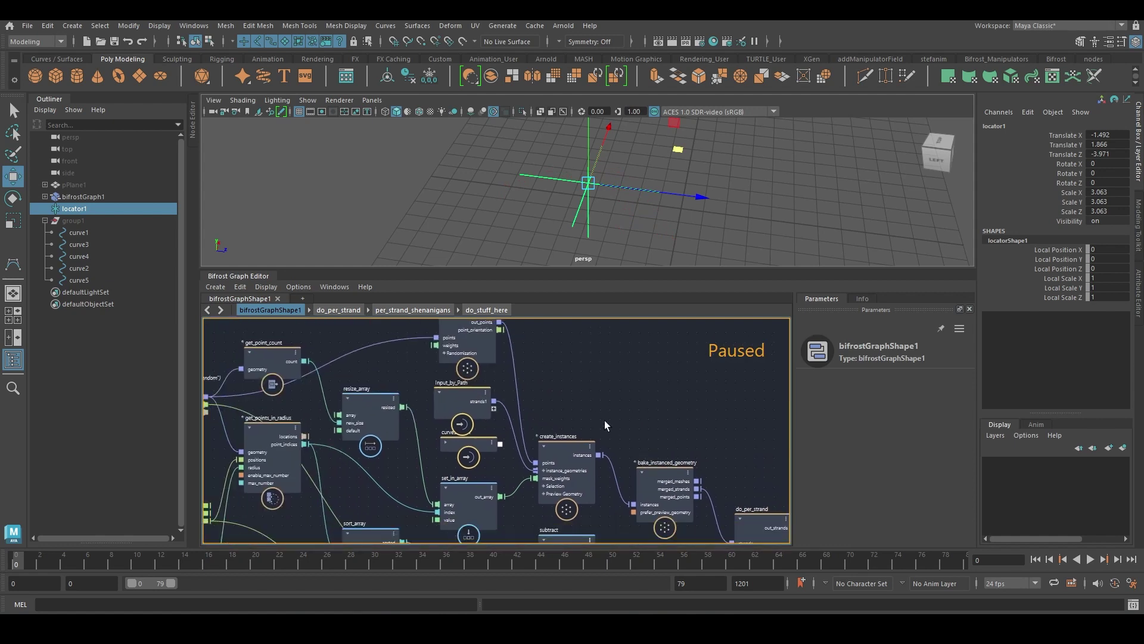
pyautogui.press('Tab')
pyautogui.write('gss')
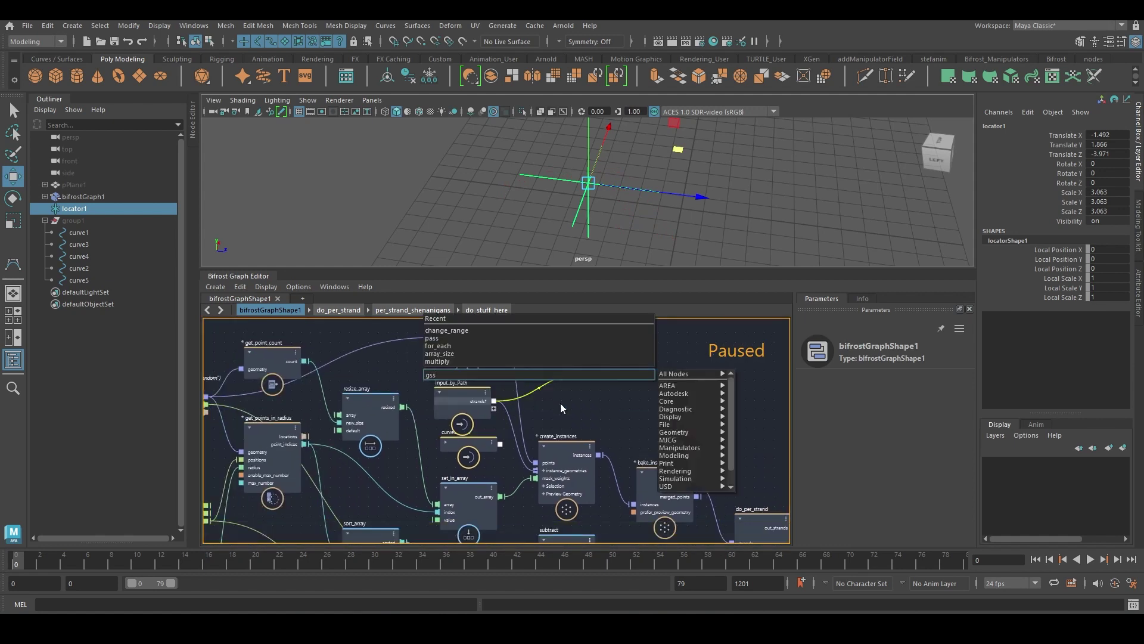
pyautogui.click(558, 400)
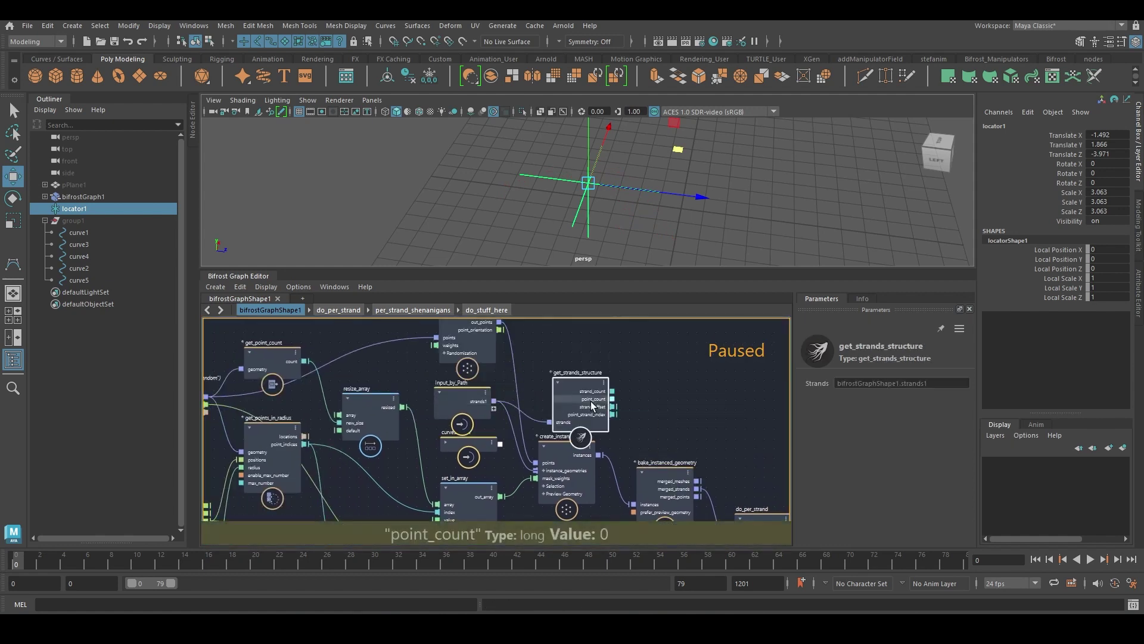
# Move get_strands_structure down through the graph to sit just below multiply1
pyautogui.moveTo(590, 410); pyautogui.dragTo(652, 408)
pyautogui.keyDown('alt'); pyautogui.moveTo(652, 407); pyautogui.dragTo(520, 365, button='middle'); pyautogui.keyUp('alt')
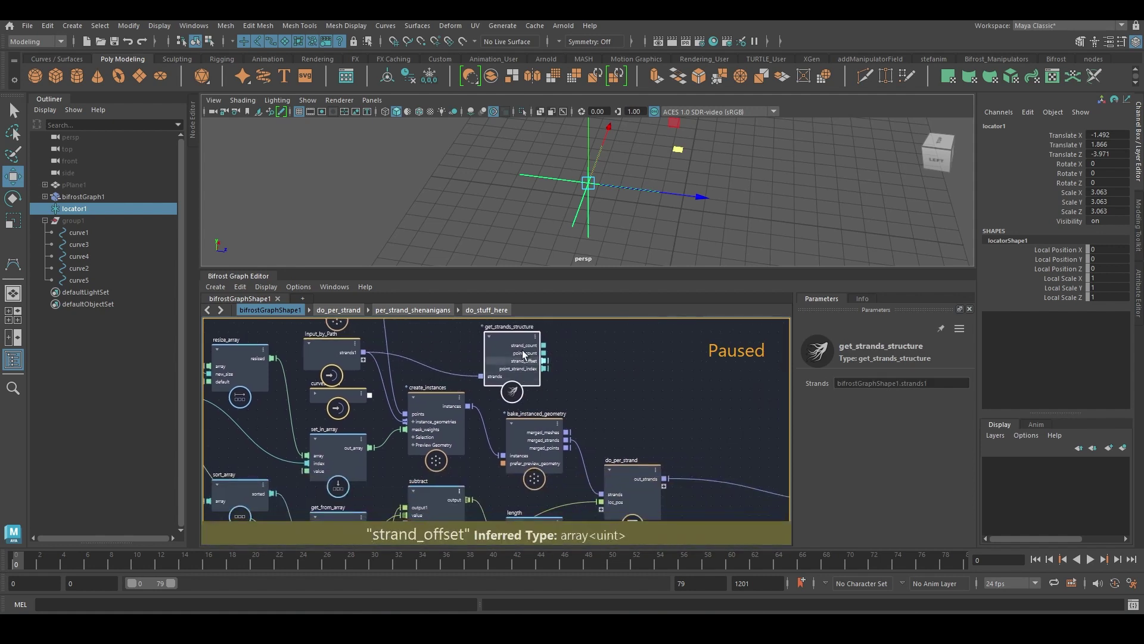
pyautogui.moveTo(524, 357); pyautogui.dragTo(536, 507)
pyautogui.keyDown('alt'); pyautogui.moveTo(539, 518); pyautogui.dragTo(499, 363, button='middle'); pyautogui.keyUp('alt')
pyautogui.moveTo(490, 334); pyautogui.dragTo(521, 539)
pyautogui.keyDown('alt'); pyautogui.moveTo(521, 540); pyautogui.dragTo(470, 456, button='middle'); pyautogui.keyUp('alt')
pyautogui.moveTo(462, 434); pyautogui.dragTo(577, 475)
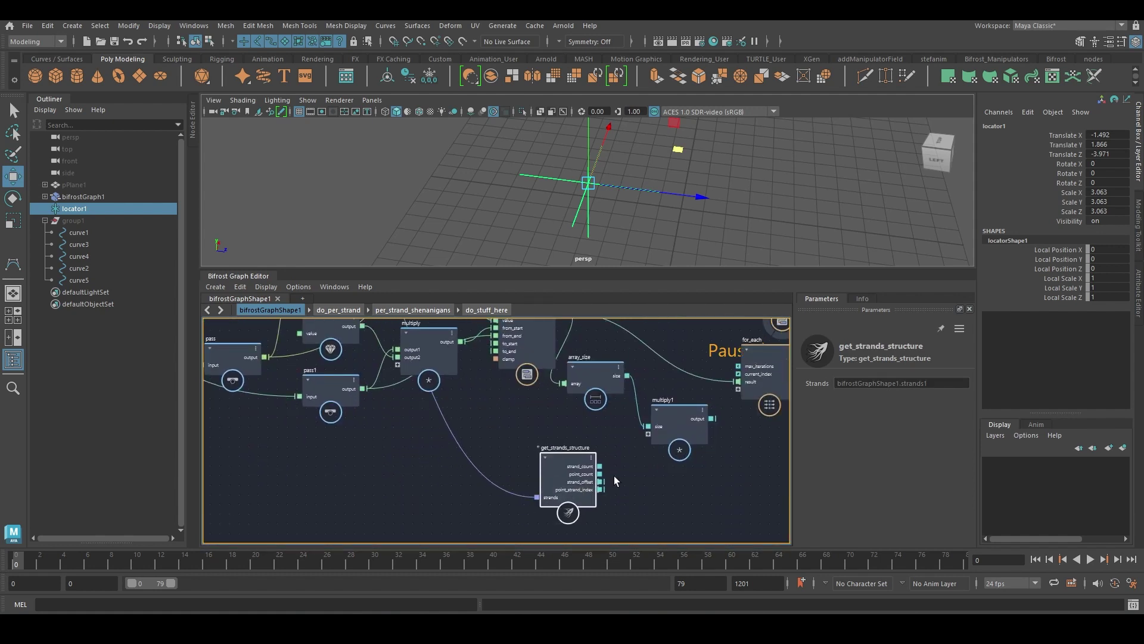
# Connect strand_count to both multiply1 and for_each, and drive for_each's max_iterations with multiply1's output
pyautogui.scroll(3, 614, 476)
pyautogui.keyDown('alt'); pyautogui.moveTo(613, 476); pyautogui.dragTo(564, 482, button='middle'); pyautogui.keyUp('alt')
pyautogui.moveTo(541, 472); pyautogui.dragTo(738, 363)
pyautogui.keyDown('alt'); pyautogui.moveTo(716, 415); pyautogui.dragTo(564, 476, button='middle'); pyautogui.keyUp('alt')
pyautogui.moveTo(549, 467); pyautogui.dragTo(587, 392)
pyautogui.moveTo(614, 409); pyautogui.dragTo(668, 484)
pyautogui.keyDown('alt'); pyautogui.moveTo(590, 460); pyautogui.dragTo(559, 356, button='middle'); pyautogui.keyUp('alt')
pyautogui.moveTo(348, 463); pyautogui.dragTo(366, 499)
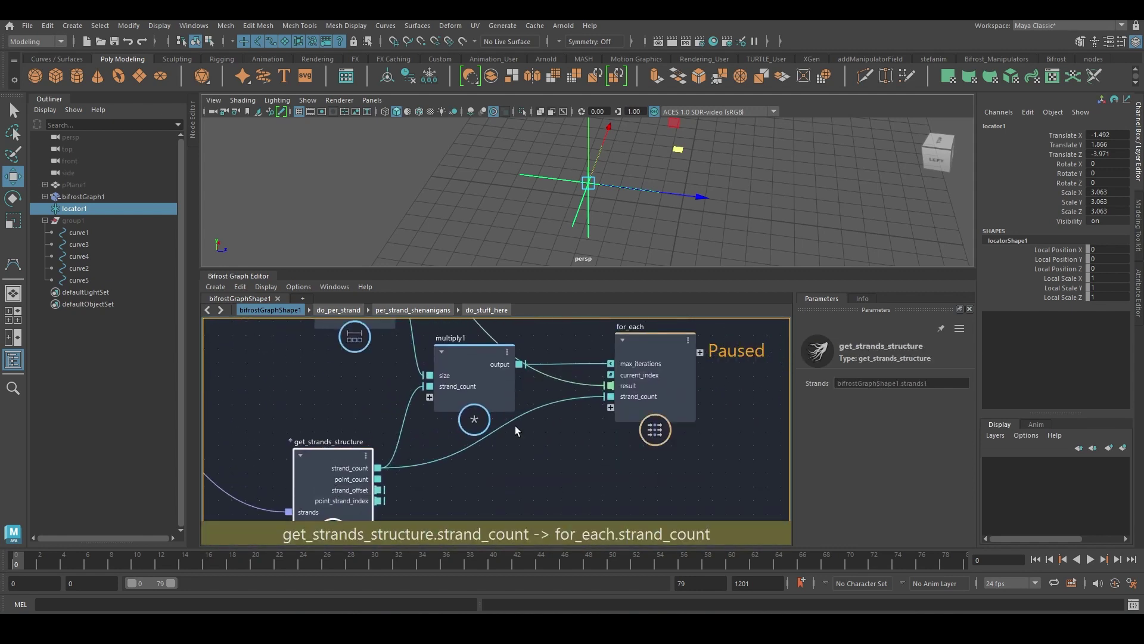
# Inside the for_each compound, add a get_from_array node and space it between the input and output nodes
pyautogui.keyDown('alt'); pyautogui.moveTo(555, 413); pyautogui.dragTo(456, 436, button='middle'); pyautogui.keyUp('alt')
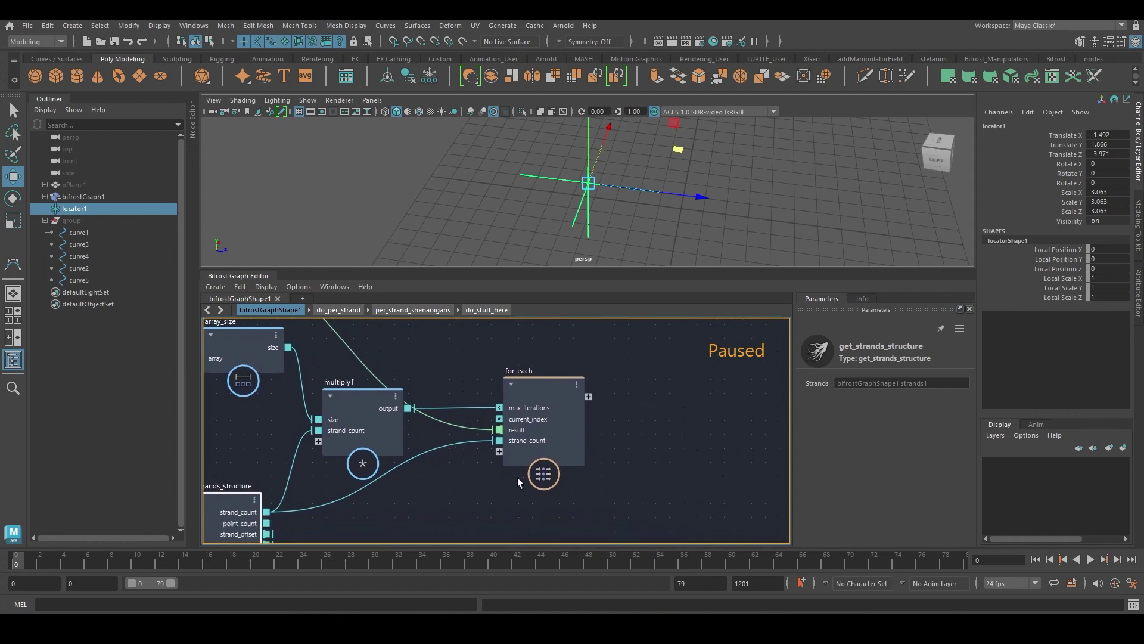
pyautogui.doubleClick(535, 440)
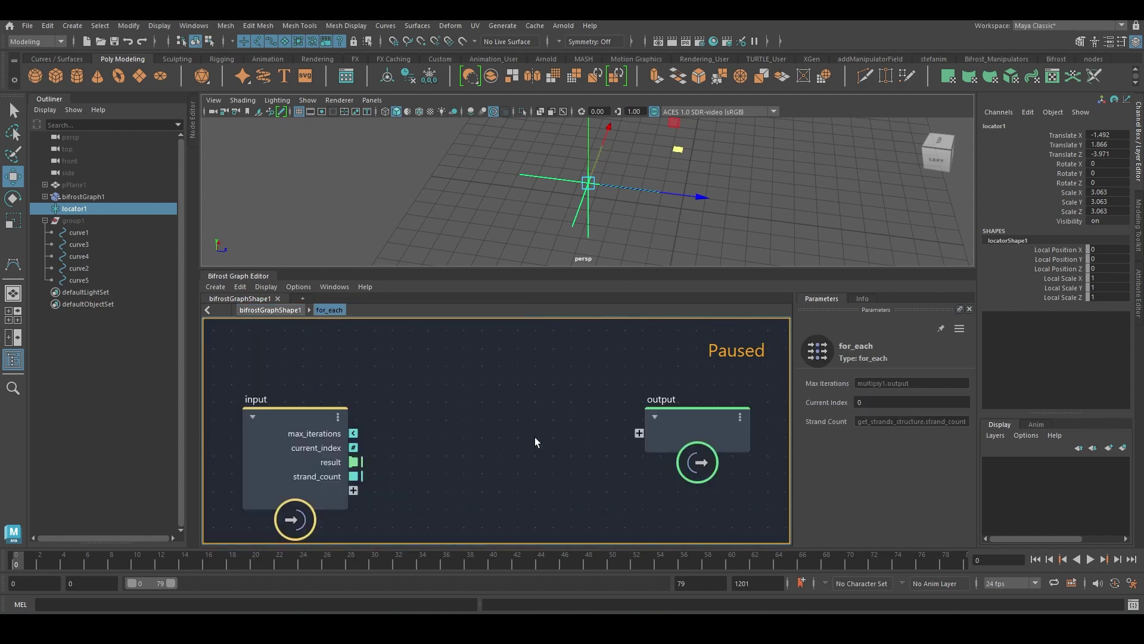
pyautogui.press('Tab')
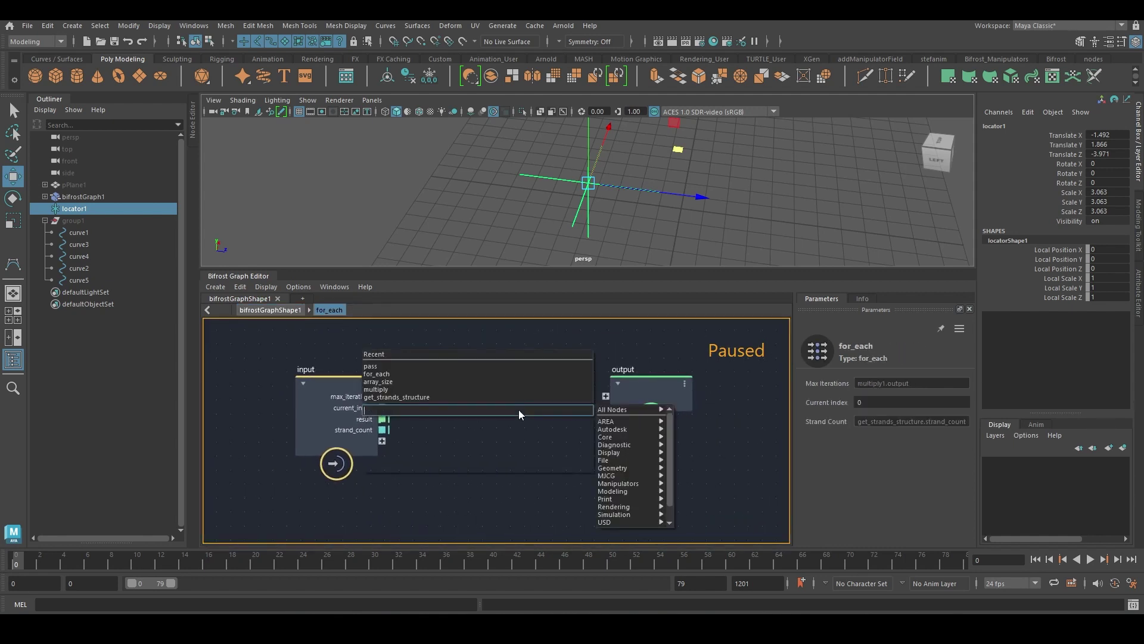
pyautogui.write('gfa')
pyautogui.click(498, 426)
pyautogui.moveTo(489, 434); pyautogui.dragTo(511, 449)
pyautogui.moveTo(639, 391); pyautogui.dragTo(768, 408)
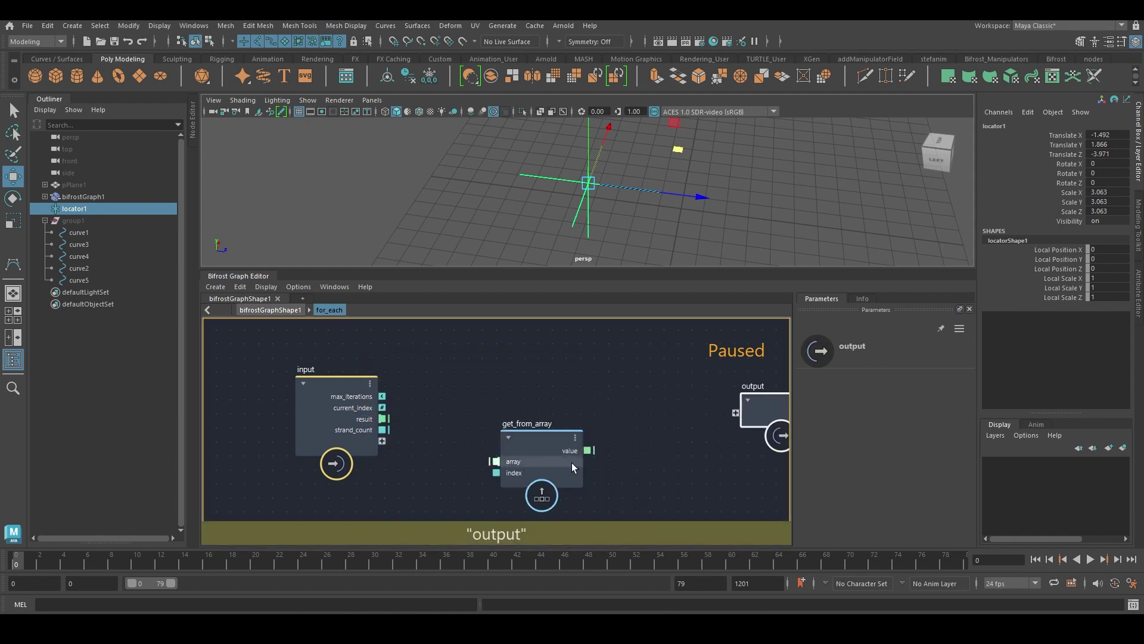
pyautogui.moveTo(551, 459); pyautogui.dragTo(632, 452)
# Add a divide node beside the input node that divides current_index by strand_count
pyautogui.moveTo(506, 408); pyautogui.dragTo(506, 399, button='middle')
pyautogui.press('Tab')
pyautogui.write('div')
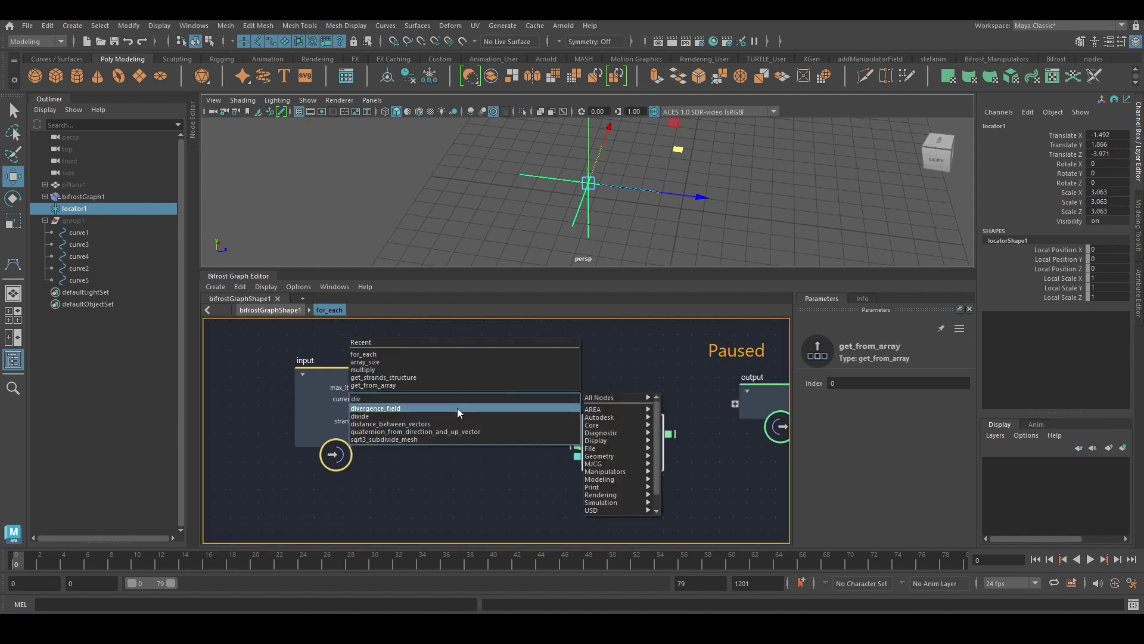
pyautogui.click(445, 416)
pyautogui.moveTo(489, 414); pyautogui.dragTo(471, 385)
pyautogui.moveTo(382, 398); pyautogui.dragTo(450, 402)
pyautogui.moveTo(382, 421); pyautogui.dragTo(440, 416)
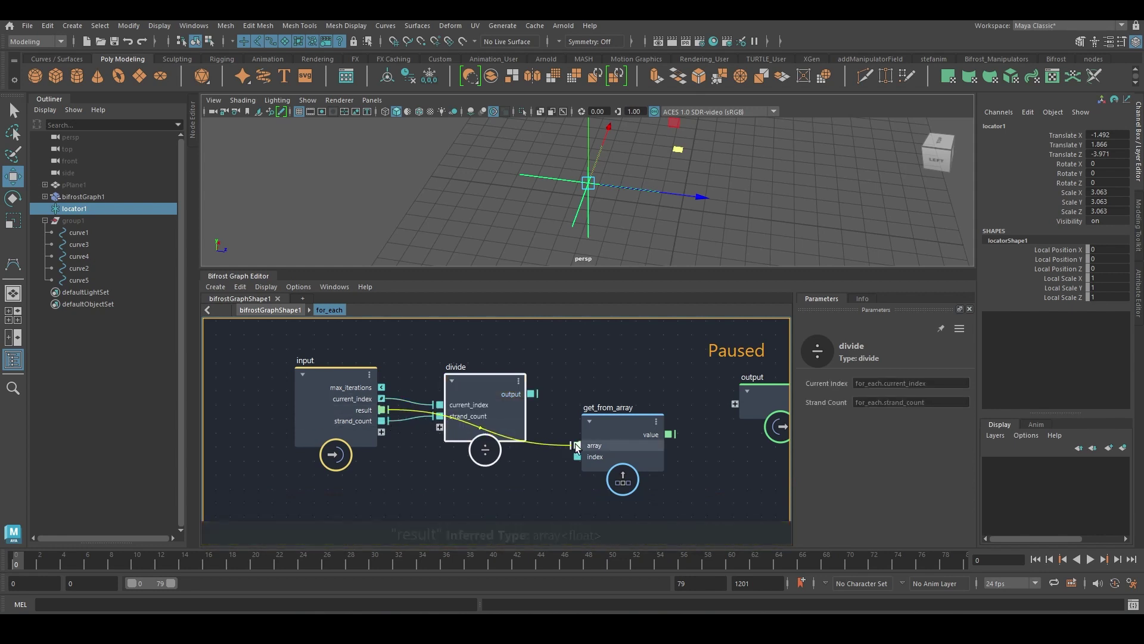
# Use result as get_from_array's array and the divide result as its index, and expose both its value and the divide output
pyautogui.moveTo(531, 393); pyautogui.dragTo(577, 445)
pyautogui.moveTo(661, 450); pyautogui.dragTo(565, 474, button='middle')
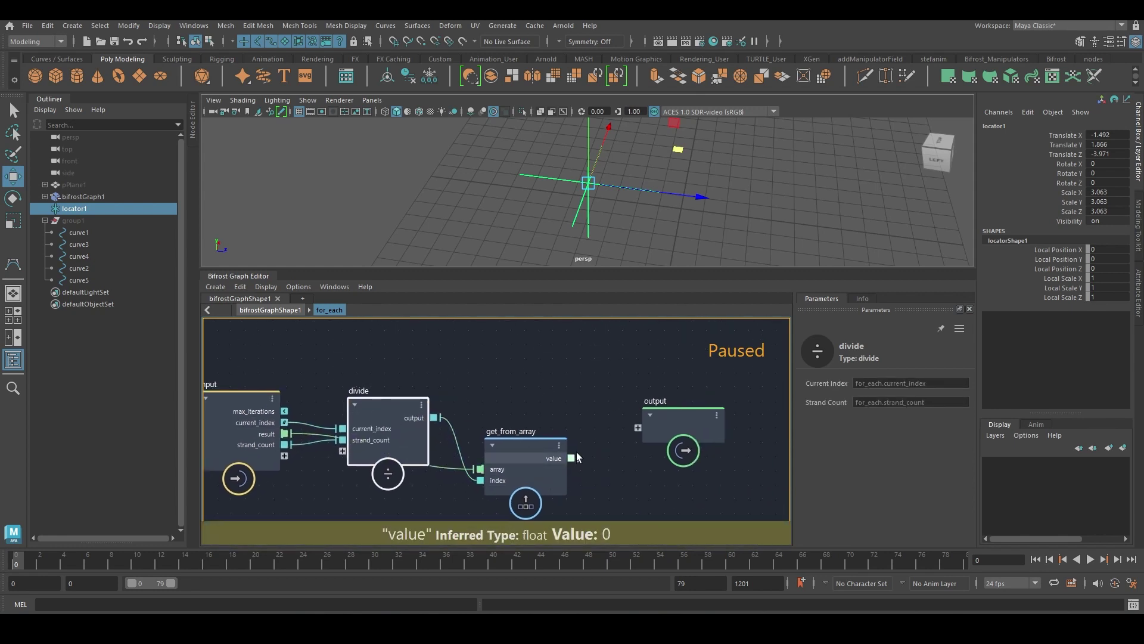
pyautogui.moveTo(571, 457); pyautogui.dragTo(638, 427)
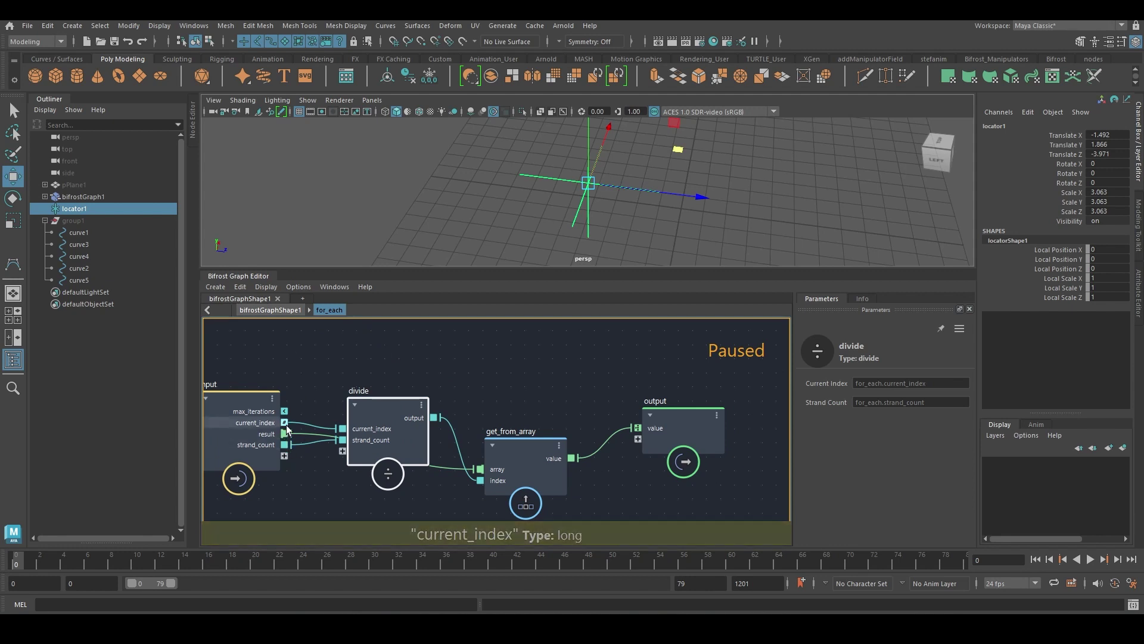
pyautogui.moveTo(284, 422); pyautogui.dragTo(428, 539)
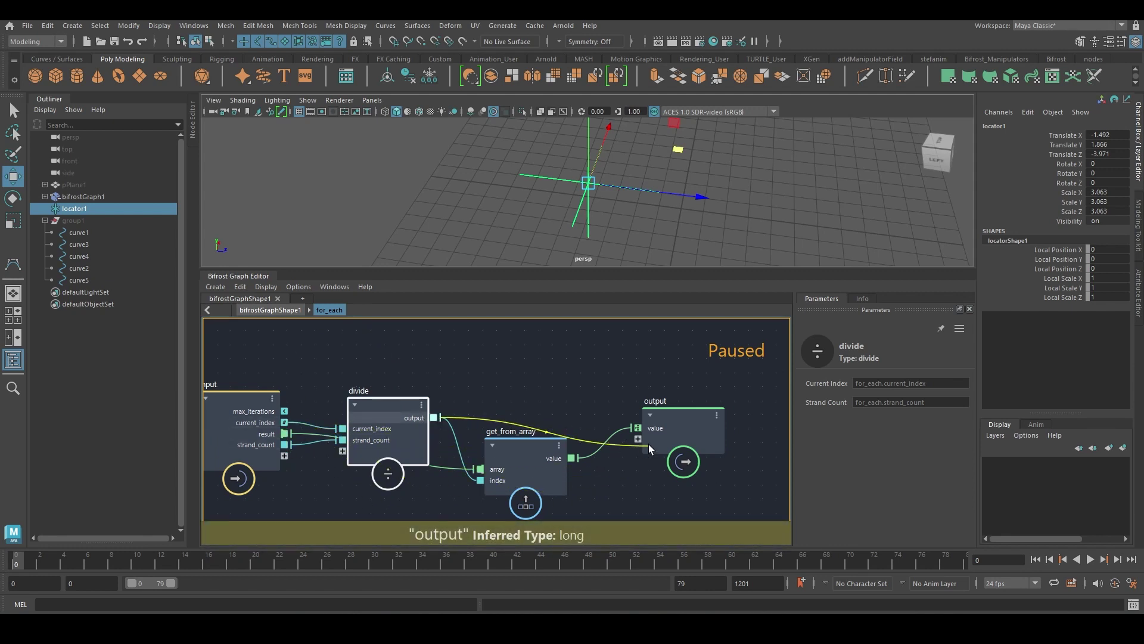
pyautogui.moveTo(649, 444); pyautogui.dragTo(645, 444)
# Return to the top-level graph, resume its evaluation and add a print_array node beside for_each
pyautogui.click(271, 310)
pyautogui.scroll(-2, 665, 459)
pyautogui.moveTo(627, 441); pyautogui.dragTo(579, 445, button='middle')
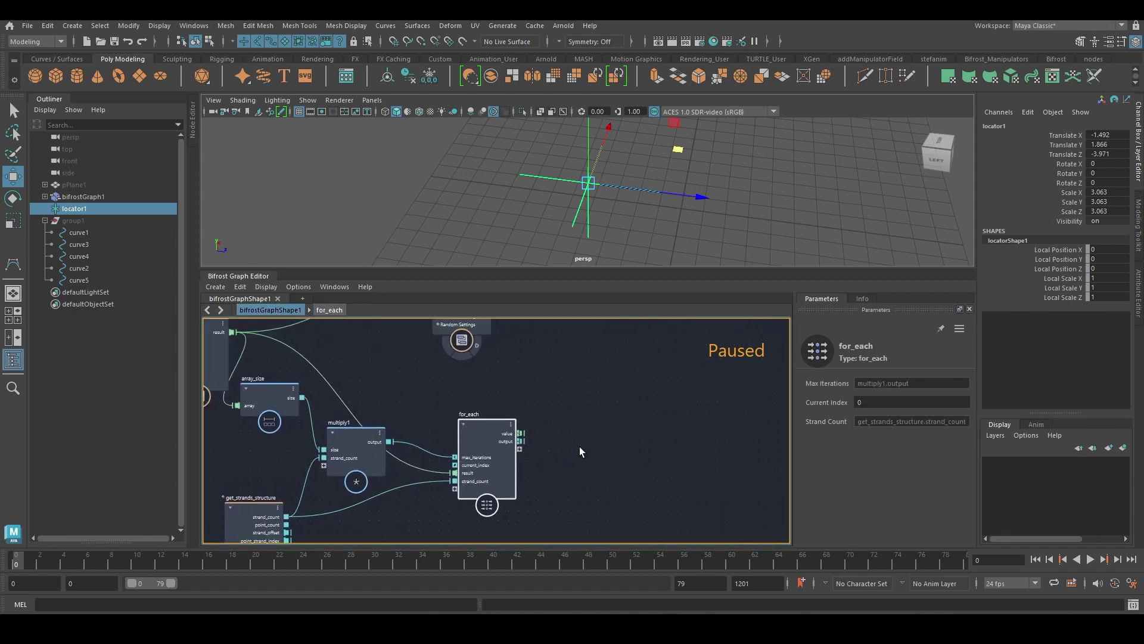
pyautogui.click(605, 447)
pyautogui.press('Tab')
pyautogui.write('pr')
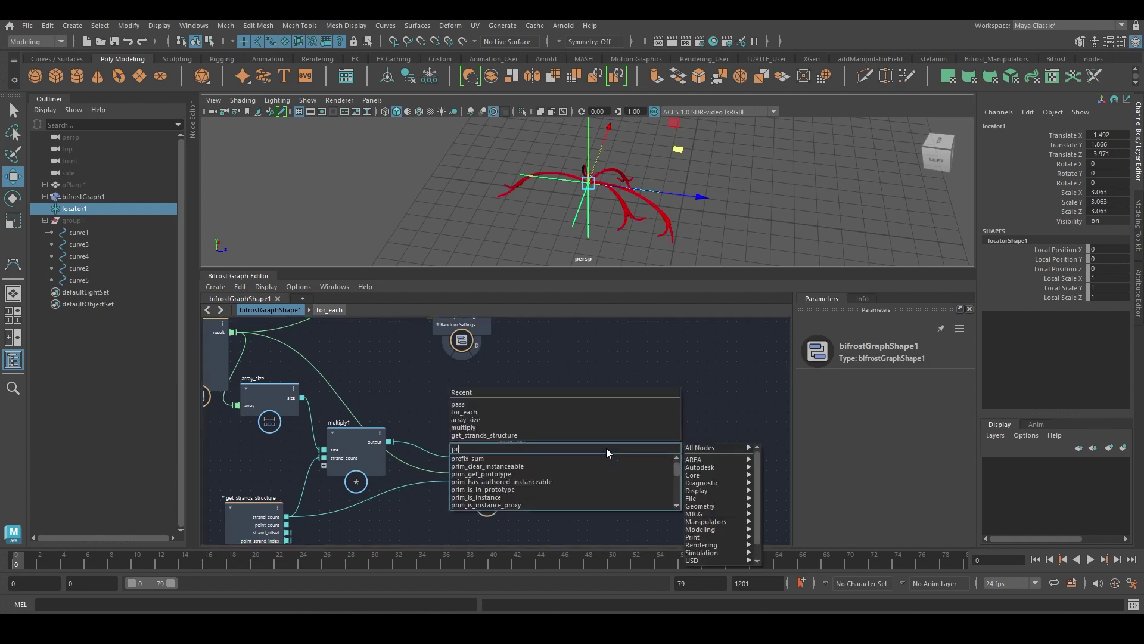
pyautogui.write('int')
pyautogui.press('Down')
pyautogui.press('Return')
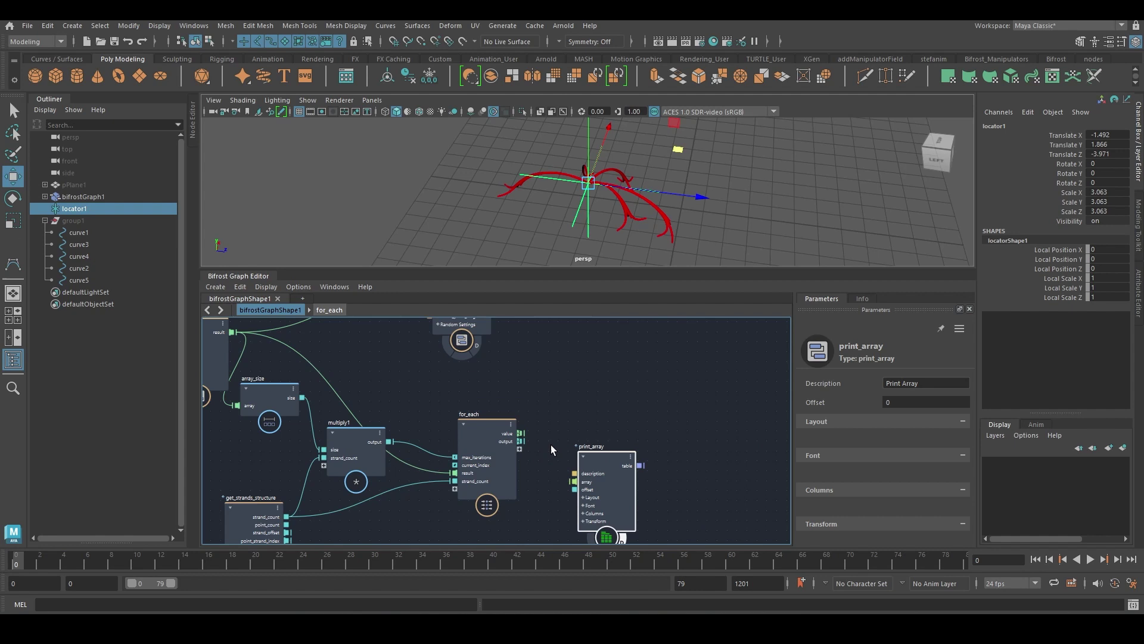
# Print for_each's output array and its value array in the viewport and examine the listed entries
pyautogui.moveTo(521, 441); pyautogui.dragTo(566, 463)
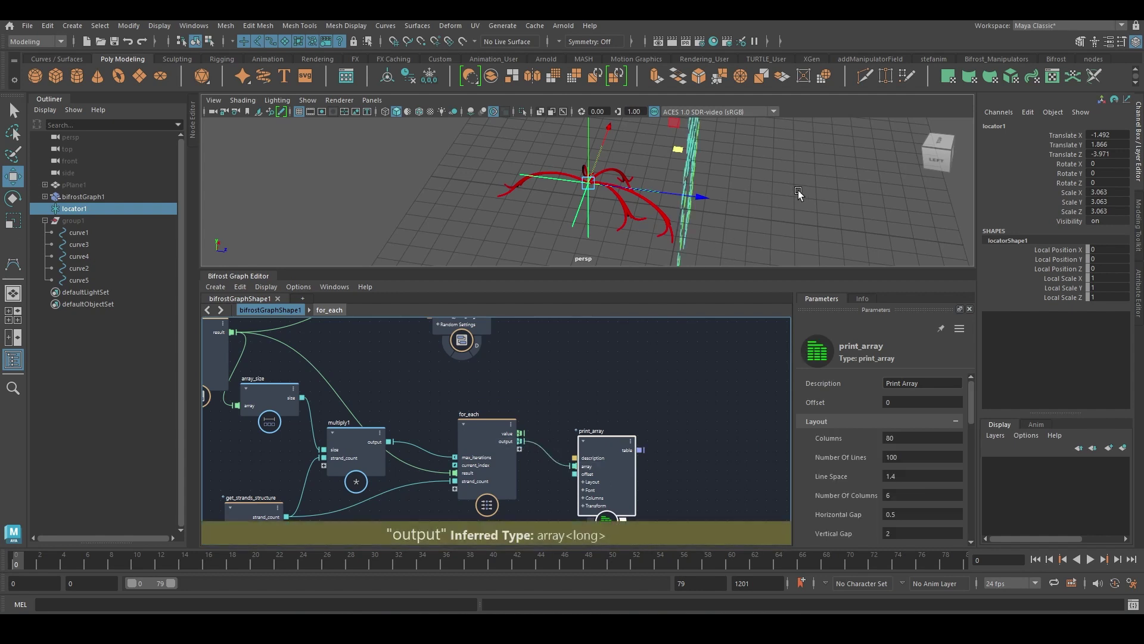
pyautogui.keyDown('alt'); pyautogui.moveTo(774, 190); pyautogui.dragTo(670, 193); pyautogui.keyUp('alt')
pyautogui.keyDown('alt'); pyautogui.moveTo(668, 238); pyautogui.dragTo(641, 171, button='middle'); pyautogui.keyUp('alt')
pyautogui.scroll(-2, 615, 224)
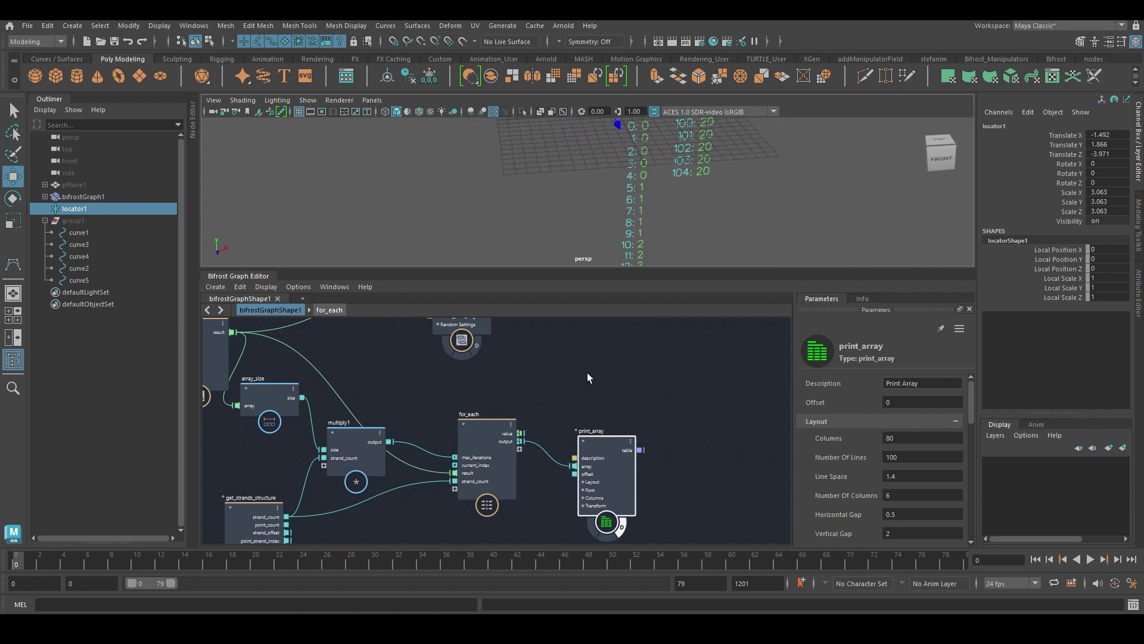
pyautogui.moveTo(520, 433); pyautogui.dragTo(555, 473)
pyautogui.keyDown('alt'); pyautogui.moveTo(686, 188); pyautogui.dragTo(698, 166, button='middle'); pyautogui.keyUp('alt')
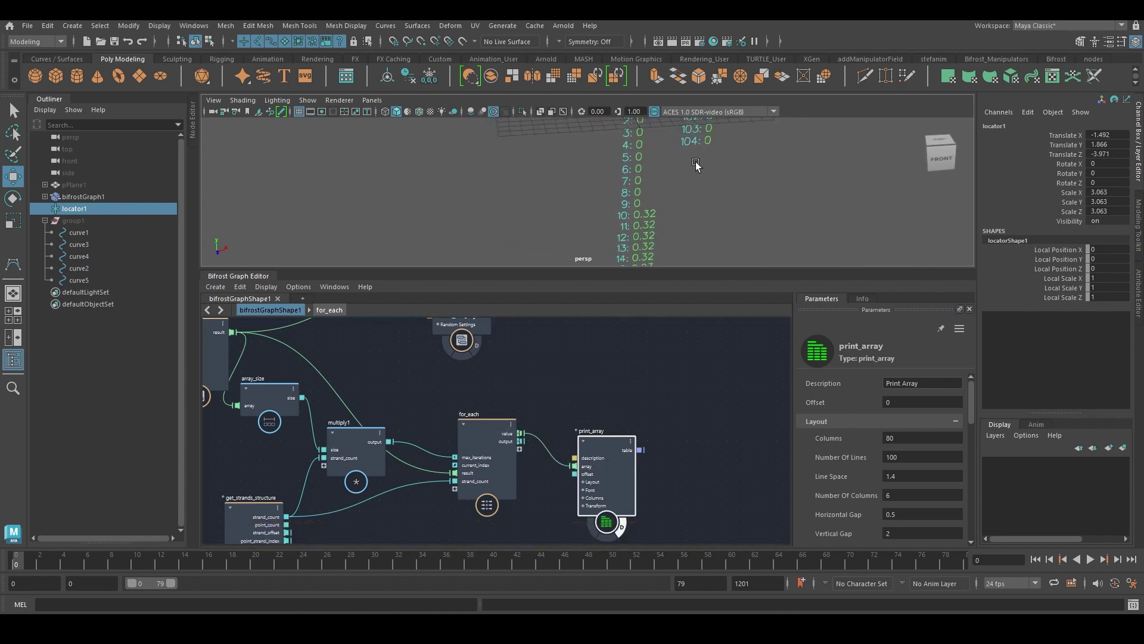
pyautogui.keyDown('alt'); pyautogui.moveTo(698, 166); pyautogui.dragTo(524, 155, button='right'); pyautogui.keyUp('alt')
pyautogui.keyDown('alt'); pyautogui.moveTo(577, 159); pyautogui.dragTo(594, 181, button='middle'); pyautogui.keyUp('alt')
# Feed for_each's value array into the U_first port of trim_strands, leaving print_array disconnected
pyautogui.keyDown('alt'); pyautogui.moveTo(487, 364); pyautogui.dragTo(557, 427, button='middle'); pyautogui.keyUp('alt')
pyautogui.moveTo(542, 503); pyautogui.dragTo(498, 502)
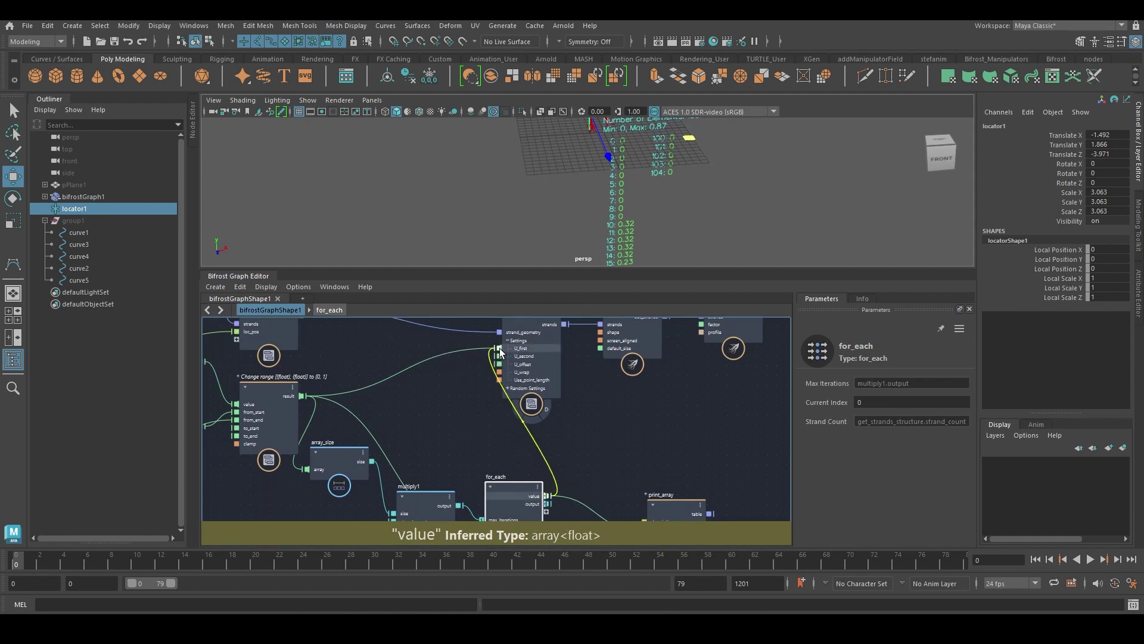
pyautogui.moveTo(499, 352); pyautogui.dragTo(500, 349)
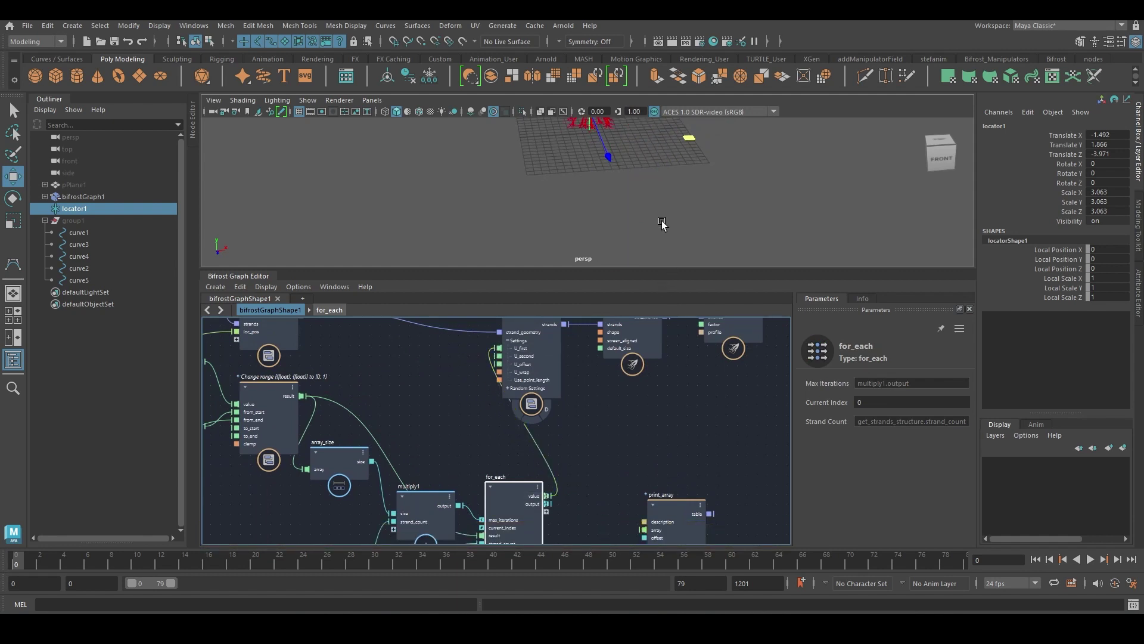
# Enlarge the viewport and move the locator to about X -2.836 and Z 1.837 to check the branching strands
pyautogui.keyDown('alt'); pyautogui.moveTo(671, 179); pyautogui.dragTo(692, 238, button='middle'); pyautogui.keyUp('alt')
pyautogui.keyDown('alt'); pyautogui.moveTo(666, 170); pyautogui.dragTo(647, 204); pyautogui.keyUp('alt')
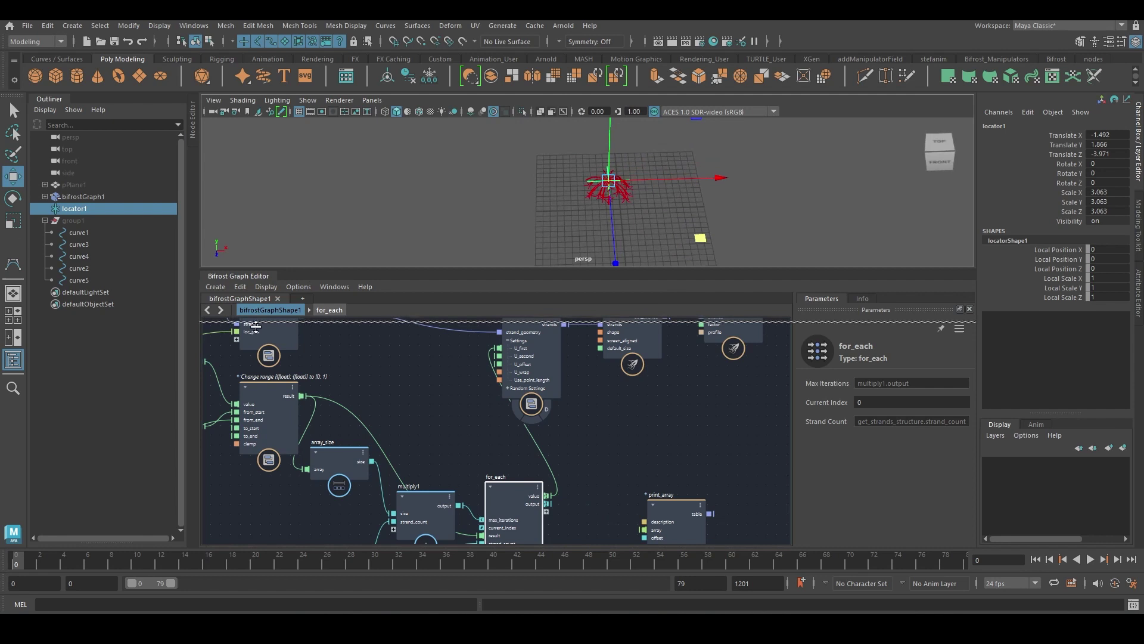
pyautogui.moveTo(256, 326); pyautogui.dragTo(257, 339)
pyautogui.keyDown('alt'); pyautogui.moveTo(441, 253); pyautogui.dragTo(519, 220); pyautogui.keyUp('alt')
pyautogui.keyDown('alt'); pyautogui.moveTo(518, 220); pyautogui.dragTo(667, 250, button='right'); pyautogui.keyUp('alt')
pyautogui.keyDown('alt'); pyautogui.moveTo(667, 250); pyautogui.dragTo(618, 202); pyautogui.keyUp('alt')
pyautogui.keyDown('alt'); pyautogui.moveTo(618, 202); pyautogui.dragTo(685, 217, button='right'); pyautogui.keyUp('alt')
pyautogui.press('q')
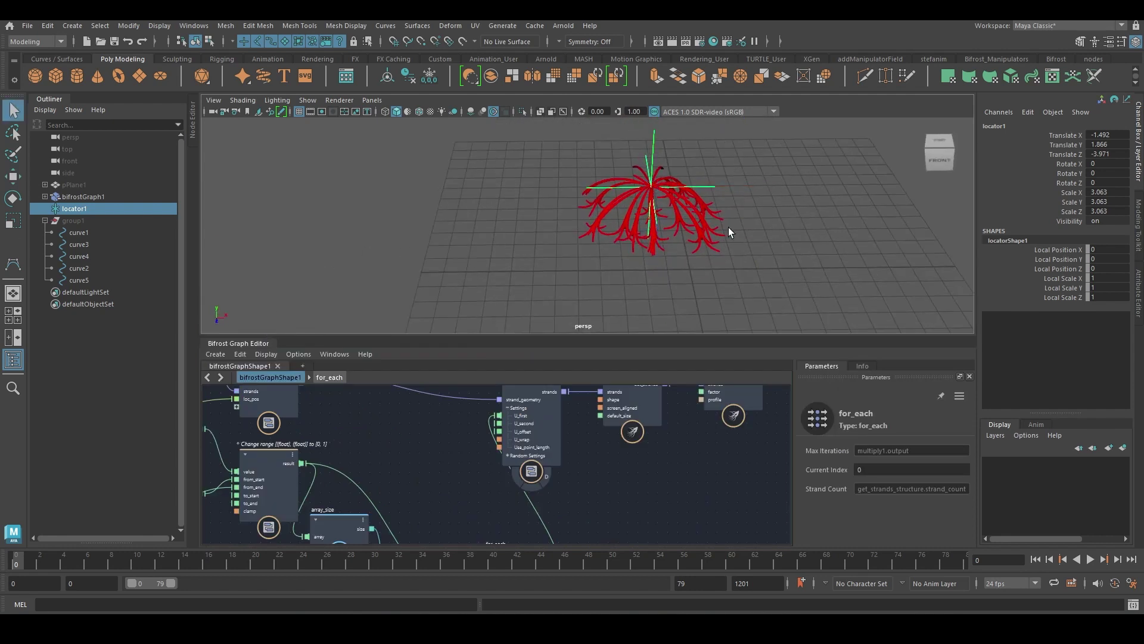
pyautogui.keyDown('alt'); pyautogui.moveTo(742, 213); pyautogui.dragTo(767, 182); pyautogui.keyUp('alt')
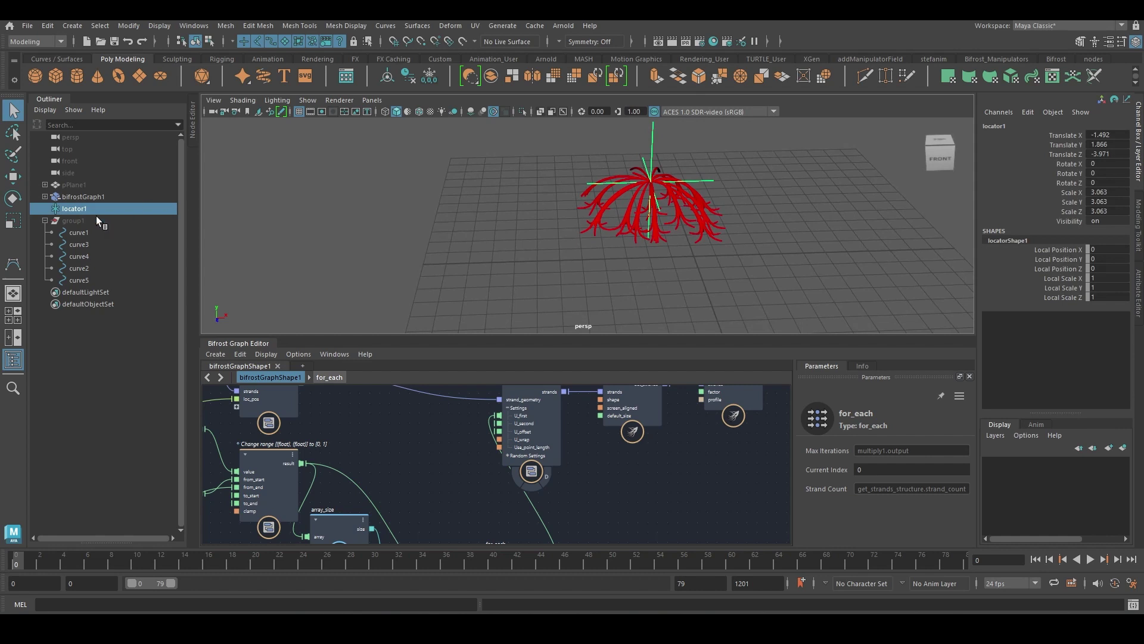
pyautogui.moveTo(754, 232); pyautogui.dragTo(696, 262, button='middle')
pyautogui.moveTo(696, 263); pyautogui.dragTo(739, 282)
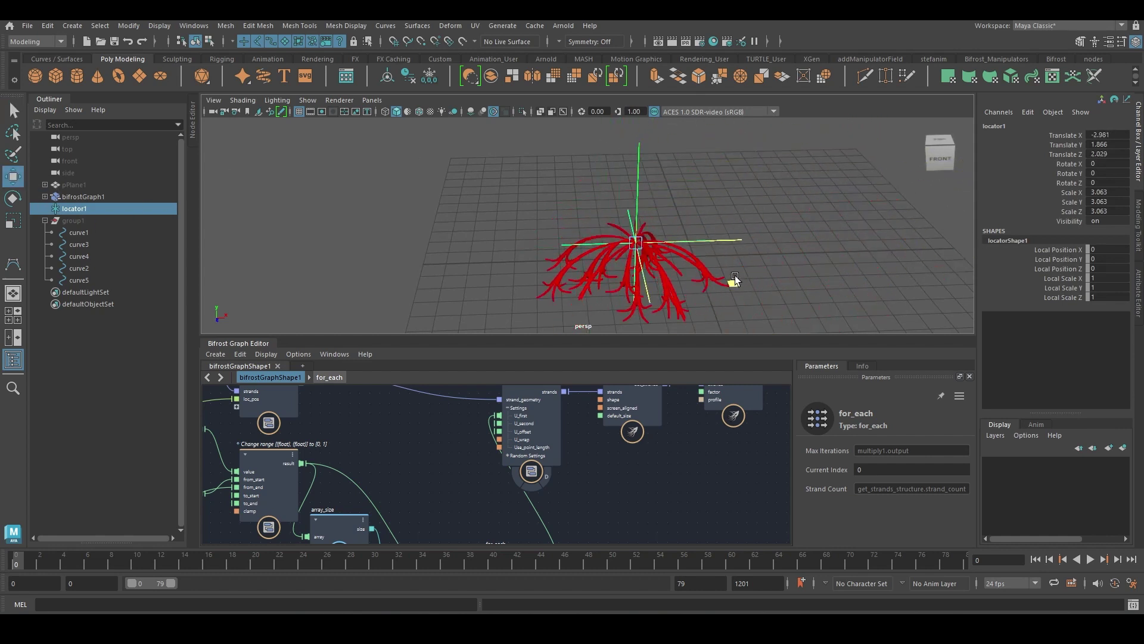
# Set the scatter_points Amount to 93.39
pyautogui.keyDown('alt'); pyautogui.moveTo(358, 457); pyautogui.dragTo(696, 429, button='middle'); pyautogui.keyUp('alt')
pyautogui.keyDown('alt'); pyautogui.moveTo(524, 393); pyautogui.dragTo(546, 563, button='middle'); pyautogui.keyUp('alt')
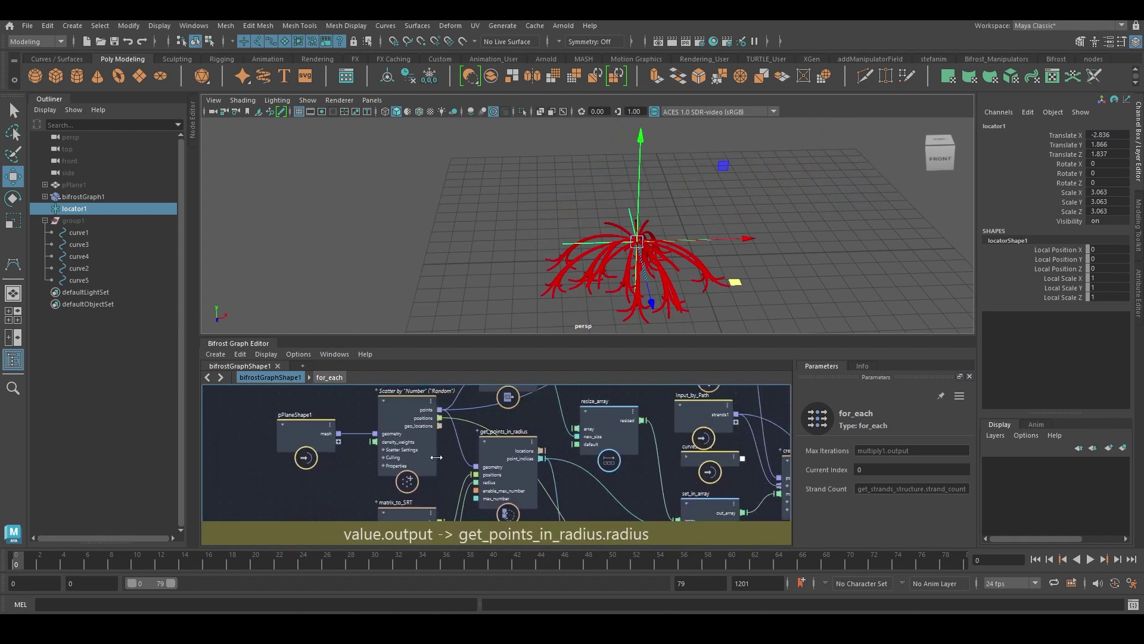
pyautogui.click(412, 451)
pyautogui.moveTo(868, 528); pyautogui.dragTo(854, 527)
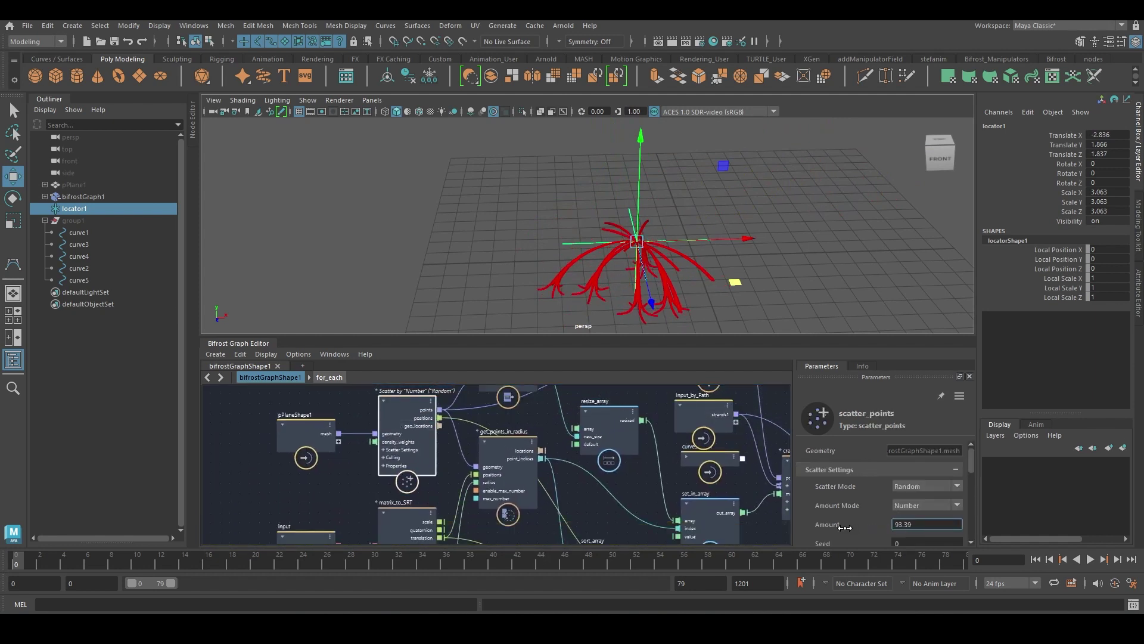
# Move the locator across the plane to about X 2.245 and Z 2.238 to test the sparser strands
pyautogui.keyDown('alt'); pyautogui.moveTo(739, 228); pyautogui.dragTo(647, 249); pyautogui.keyUp('alt')
pyautogui.moveTo(626, 289); pyautogui.dragTo(874, 268)
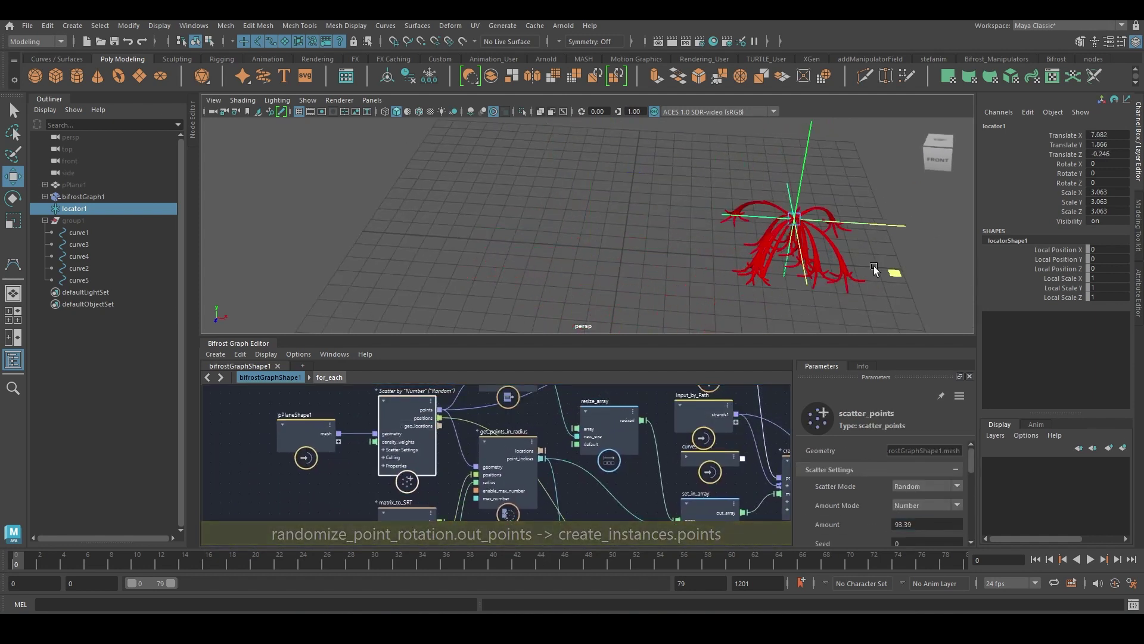
pyautogui.moveTo(874, 270); pyautogui.dragTo(728, 213, button='middle')
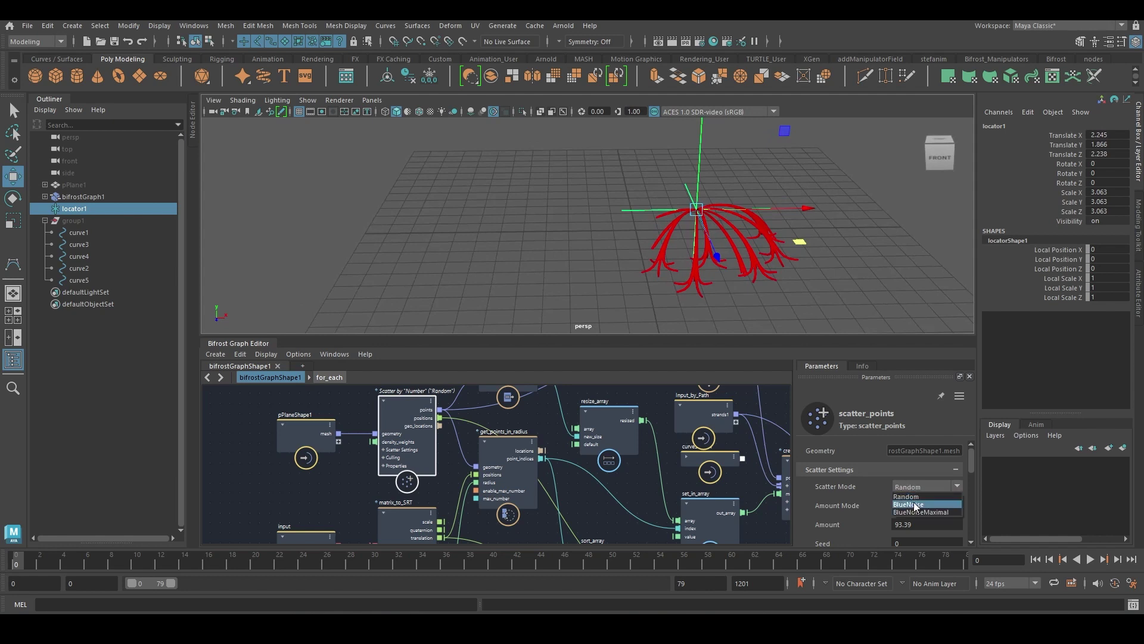
# Set the Scatter Mode to BlueNoise and move the locator to about X -0.338 and Z 1.216
pyautogui.click(915, 507)
pyautogui.moveTo(831, 260); pyautogui.dragTo(730, 215, button='middle')
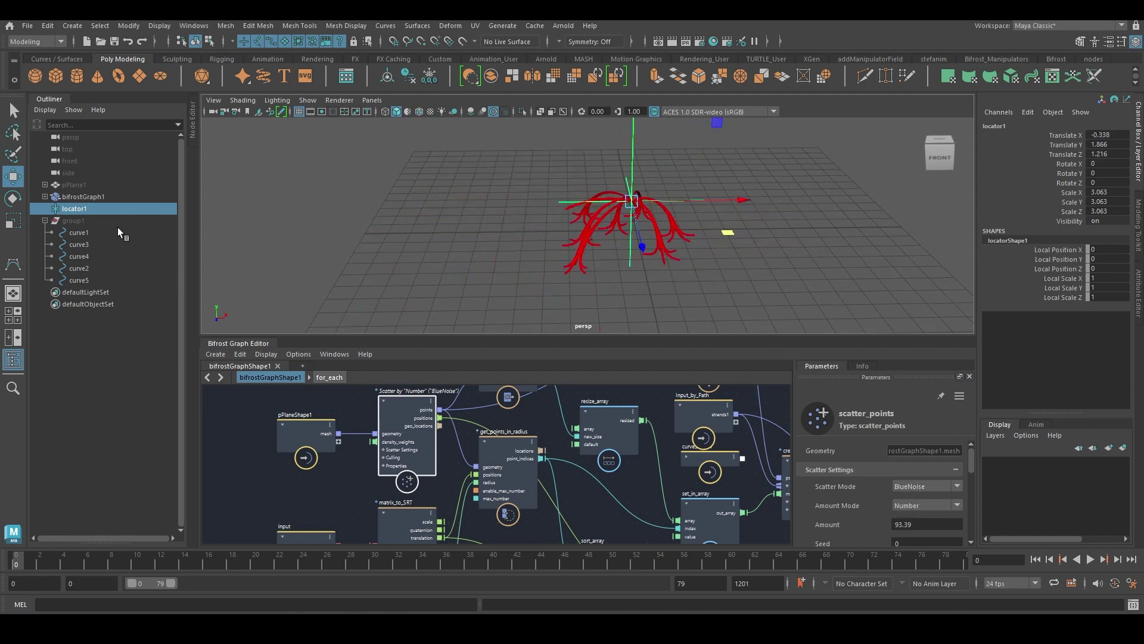
# Duplicate group1 together with its five curves
pyautogui.click(91, 224)
pyautogui.hotkey('ctrl', 'd')
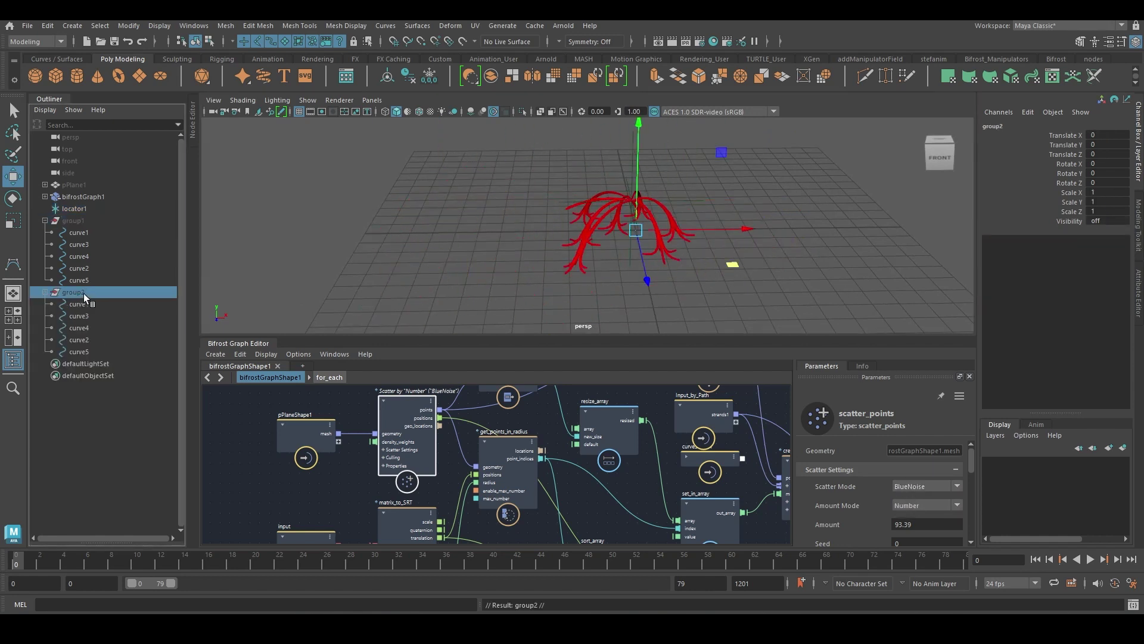
# Move the locator aside along X and scale group2's five curves to 1.052 in X and Z and 0.788 in Y
pyautogui.click(691, 200)
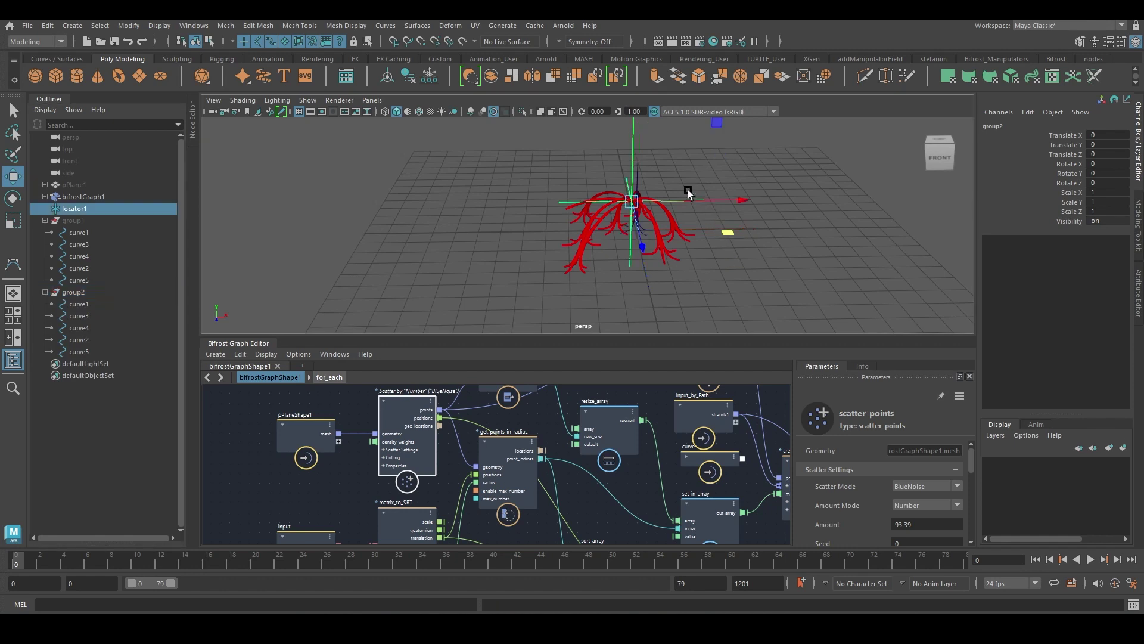
pyautogui.moveTo(704, 201); pyautogui.dragTo(859, 201)
pyautogui.moveTo(662, 190); pyautogui.dragTo(619, 204)
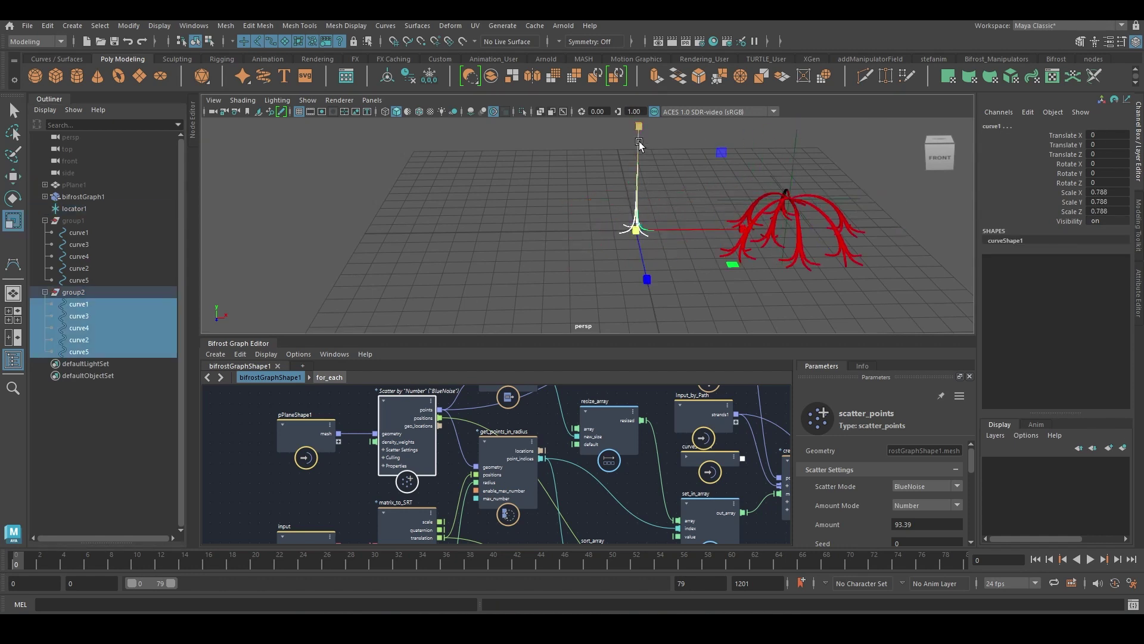
pyautogui.keyDown('ctrl'); pyautogui.moveTo(638, 108); pyautogui.dragTo(638, 104); pyautogui.keyUp('ctrl')
pyautogui.keyDown('alt'); pyautogui.moveTo(662, 214); pyautogui.dragTo(671, 235); pyautogui.keyUp('alt')
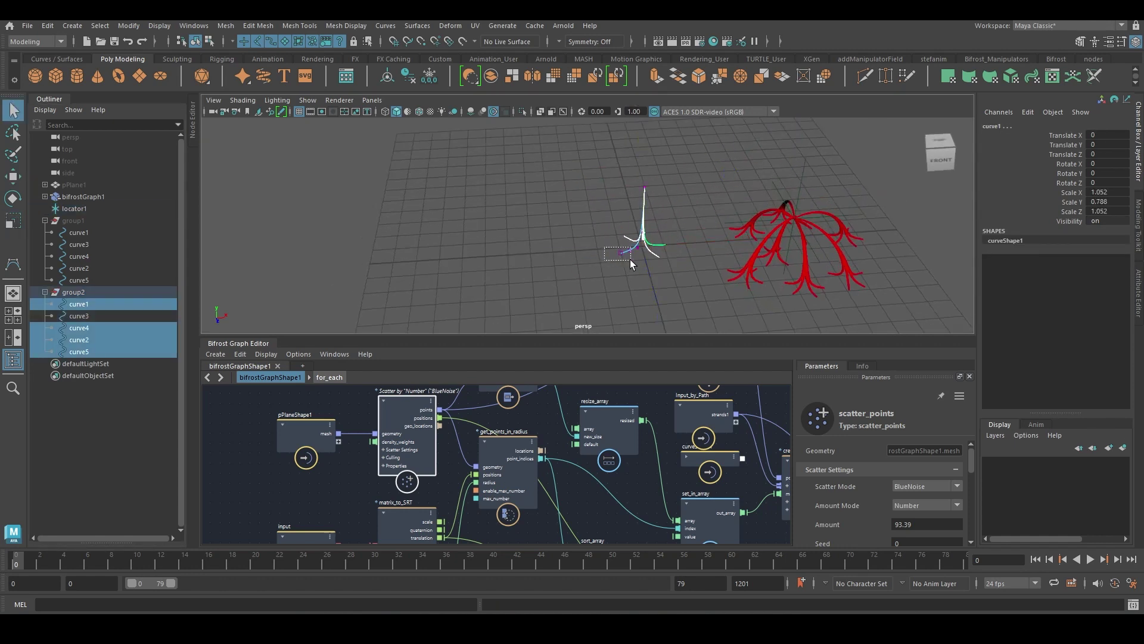
# Nudge the base-end control vertices of two group2 curves, including curve2, slightly inward and return to object selection
pyautogui.click(630, 259)
pyautogui.press('w')
pyautogui.moveTo(585, 265); pyautogui.dragTo(589, 264)
pyautogui.press('q')
pyautogui.click(659, 256)
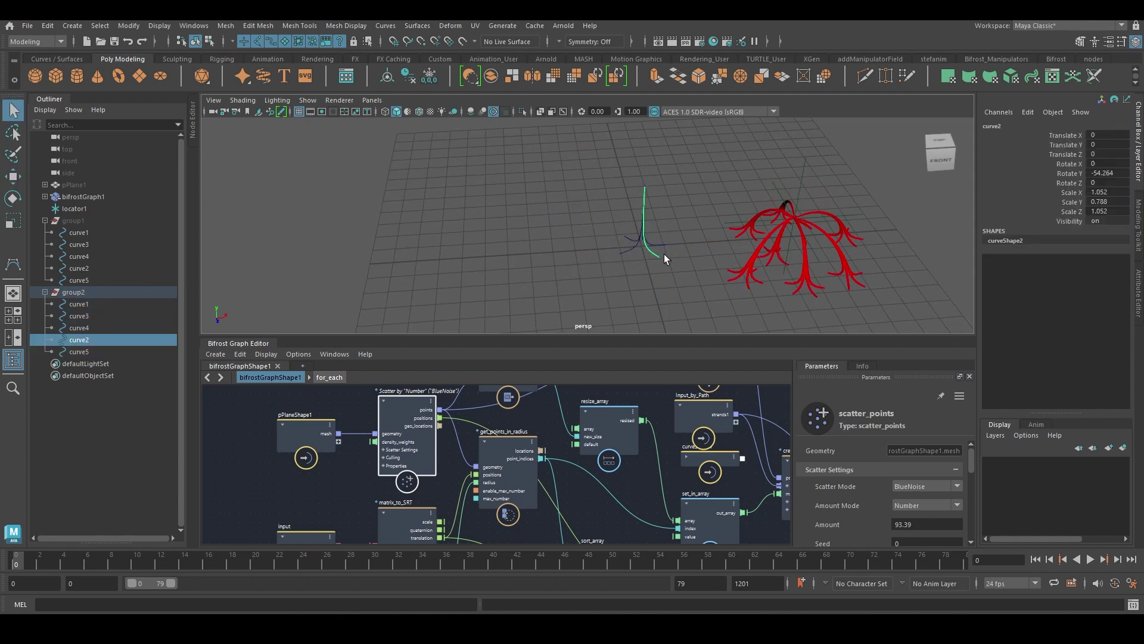
pyautogui.moveTo(663, 254); pyautogui.dragTo(622, 278, button='right')
pyautogui.moveTo(651, 254); pyautogui.dragTo(650, 252)
pyautogui.press('w')
pyautogui.moveTo(680, 267); pyautogui.dragTo(674, 264)
pyautogui.press('q')
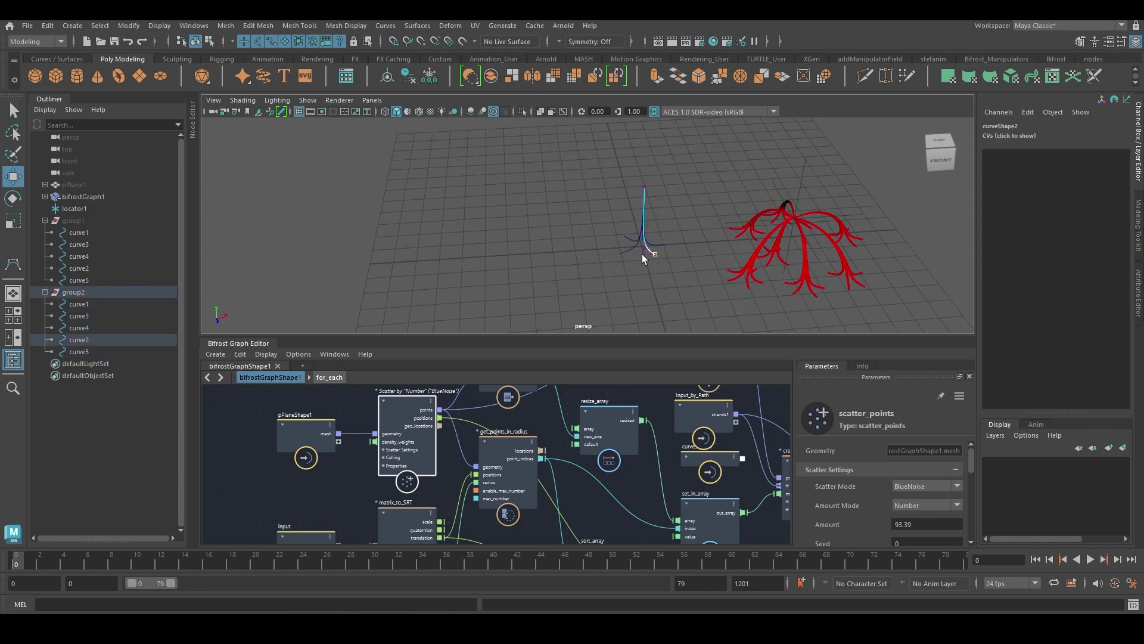
pyautogui.moveTo(642, 254); pyautogui.dragTo(670, 219, button='right')
pyautogui.click(668, 220)
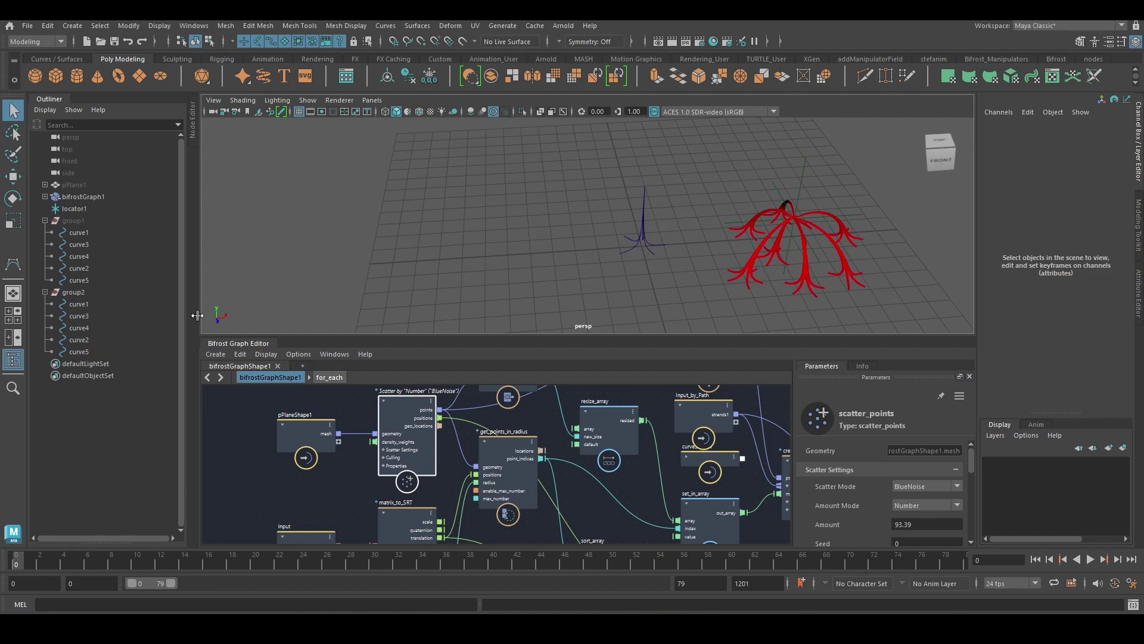
# Add group2's five curves to the Bifrost graph as a strands input node and hide group2
pyautogui.moveTo(86, 304); pyautogui.dragTo(87, 352)
pyautogui.keyDown('alt'); pyautogui.moveTo(597, 468); pyautogui.dragTo(523, 428, button='middle'); pyautogui.keyUp('alt')
pyautogui.moveTo(107, 321); pyautogui.dragTo(603, 409, button='middle')
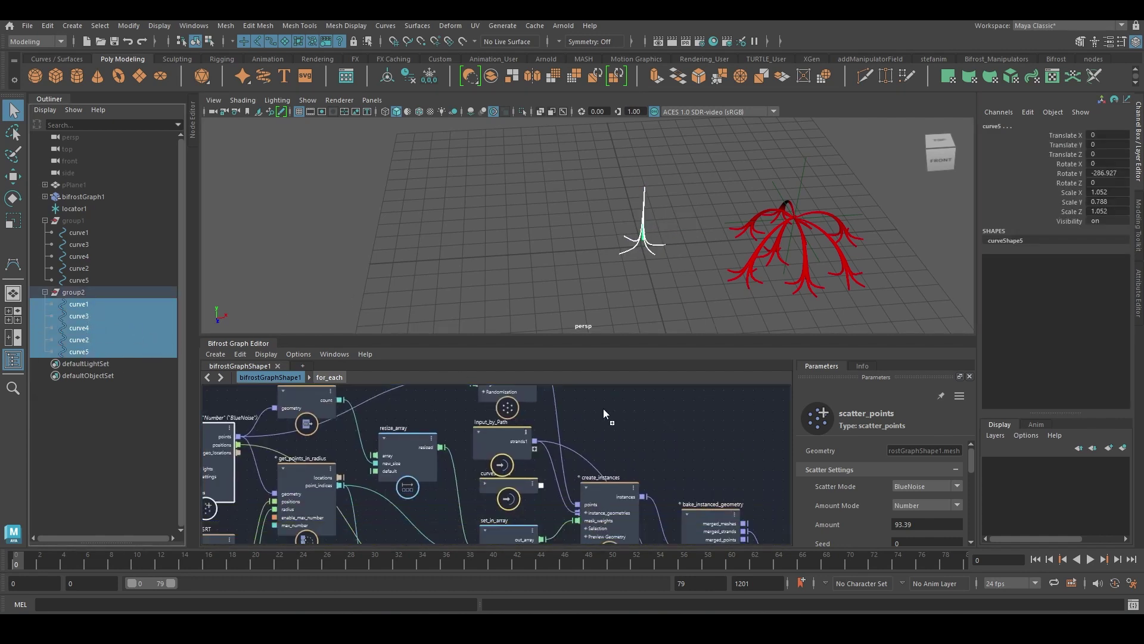
pyautogui.click(45, 292)
pyautogui.click(73, 292)
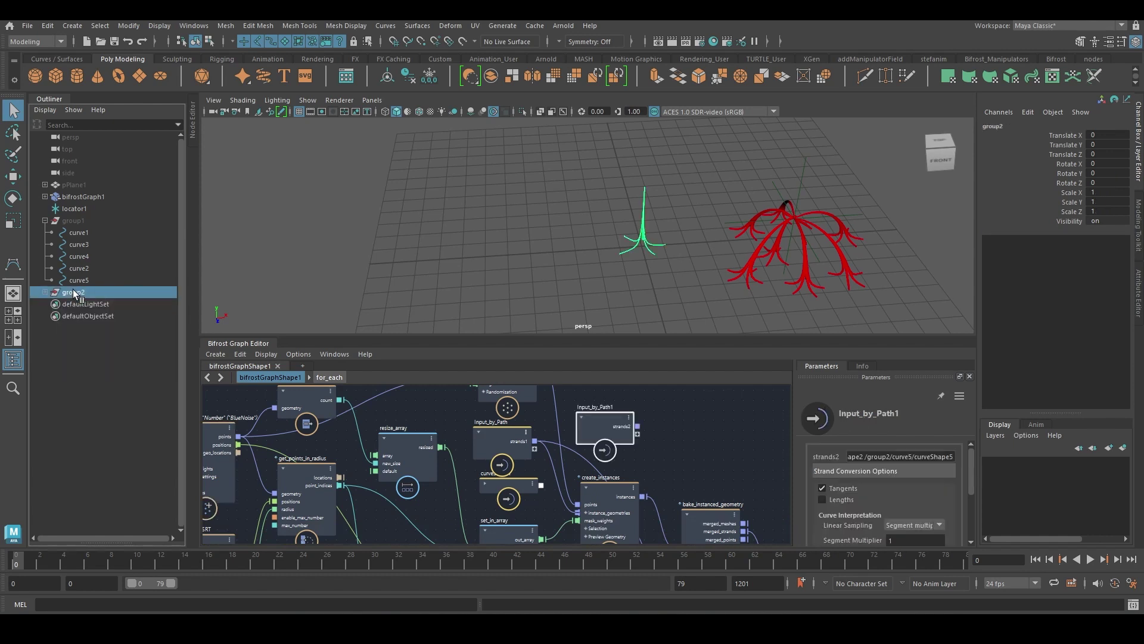
pyautogui.hotkey('ctrl', 'h')
# Set the new input node's Segment Multiplier to 5 and connect its strands2 output to create_instances' instance_geometries
pyautogui.moveTo(612, 457); pyautogui.dragTo(587, 468, button='middle')
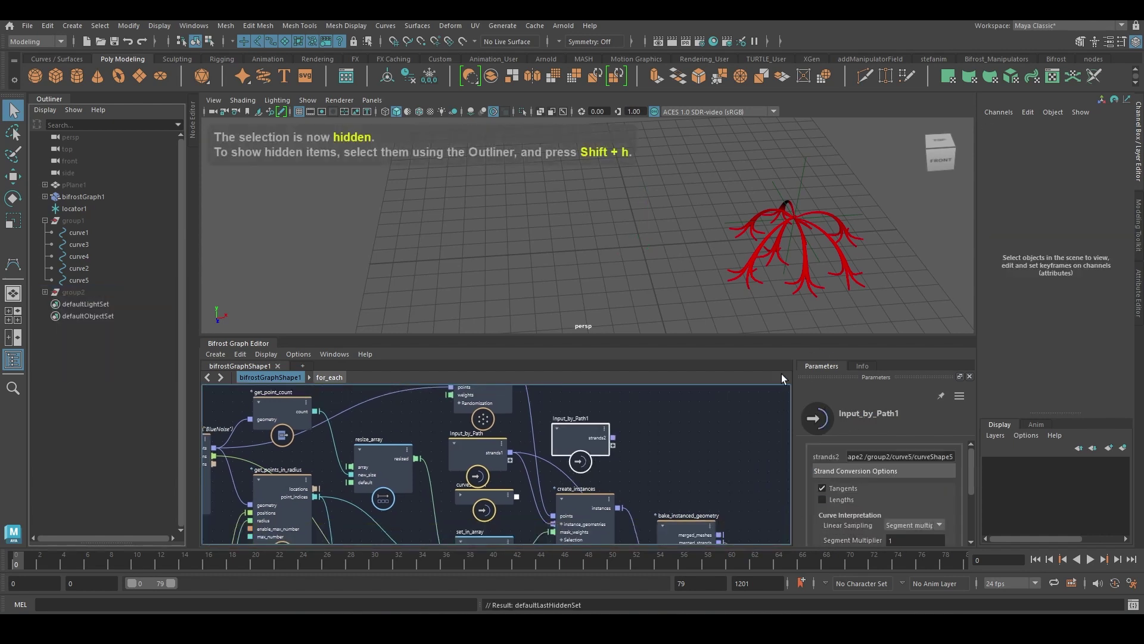
pyautogui.moveTo(729, 340); pyautogui.dragTo(730, 286)
pyautogui.click(903, 486)
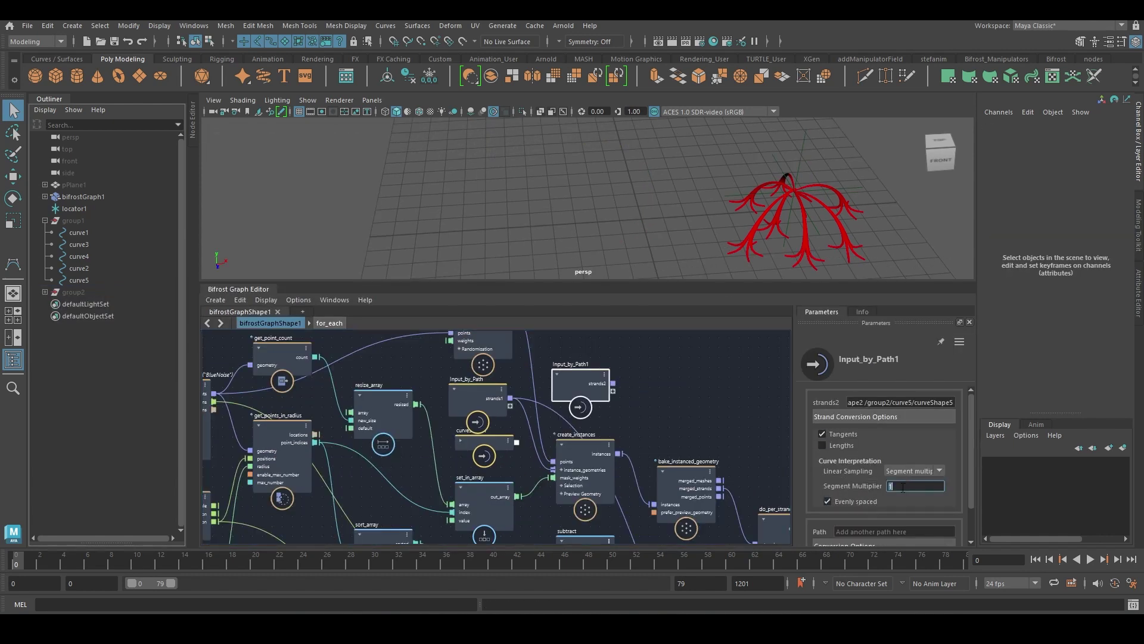
pyautogui.moveTo(584, 395); pyautogui.dragTo(403, 483)
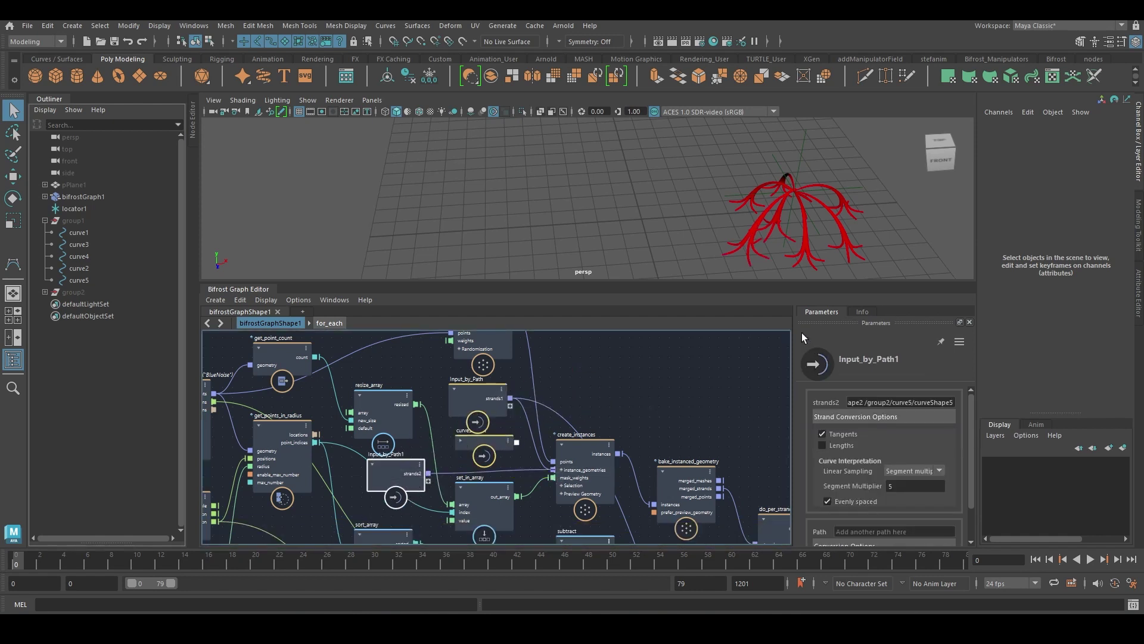
# Move the locator to about X -0.866 and Z 1.029 to test the second set of instanced strands
pyautogui.click(809, 190)
pyautogui.press('w')
pyautogui.moveTo(893, 255); pyautogui.dragTo(731, 250)
# Rotate group2's five curves together about Y, bringing curve5's Rotate Y to about -340
pyautogui.click(45, 292)
pyautogui.moveTo(103, 304); pyautogui.dragTo(89, 350)
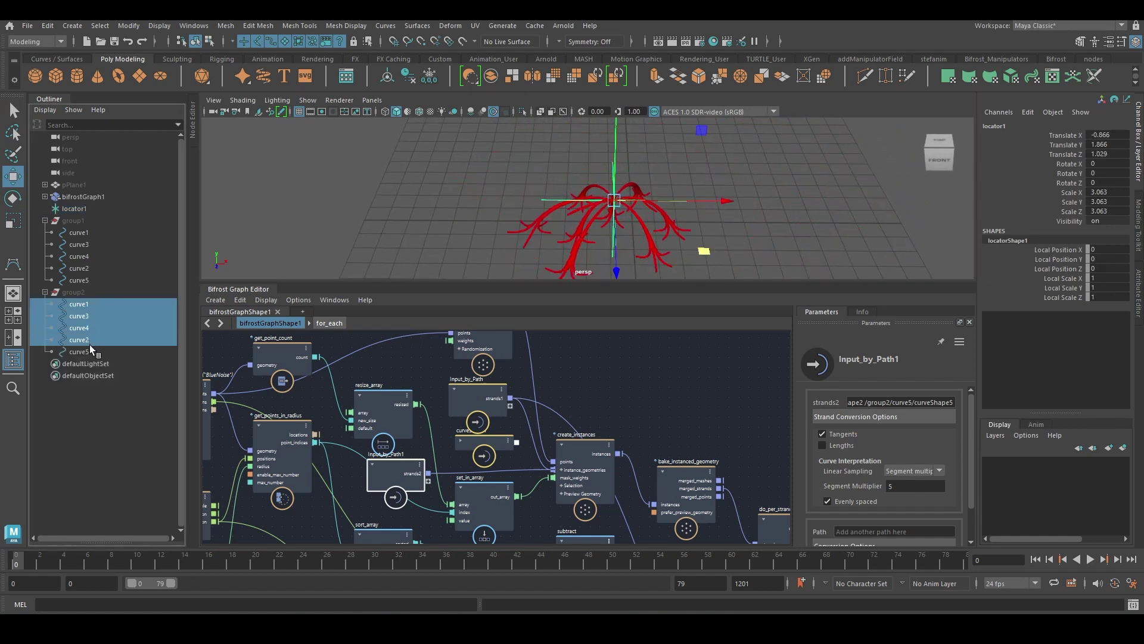
pyautogui.press('e')
pyautogui.moveTo(647, 275); pyautogui.dragTo(715, 272)
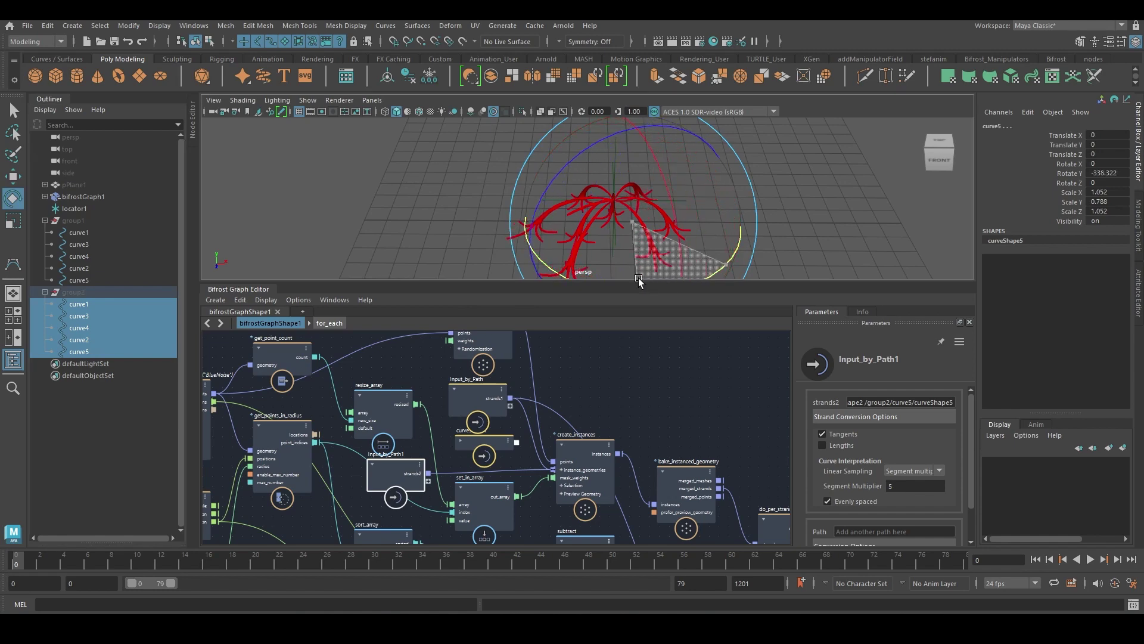
pyautogui.moveTo(639, 278); pyautogui.dragTo(636, 278)
pyautogui.press('q')
pyautogui.keyDown('alt'); pyautogui.moveTo(662, 221); pyautogui.dragTo(600, 217); pyautogui.keyUp('alt')
# Open the do_stuff_here compound nested in do_per_strand and per_strand_shenanigans
pyautogui.click(360, 333)
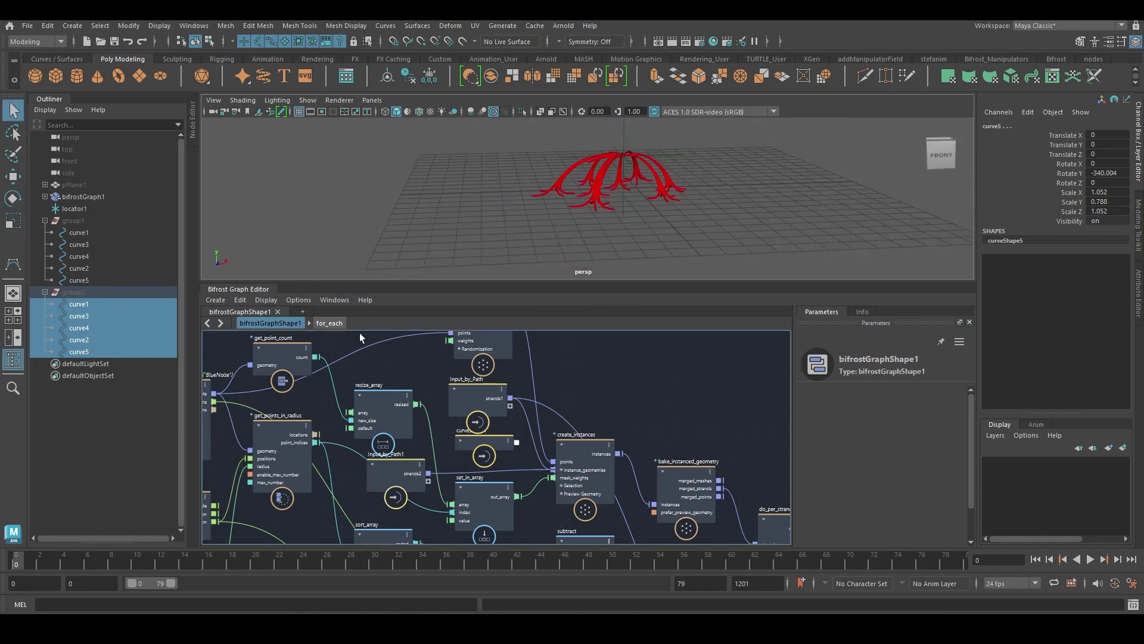
pyautogui.scroll(-8, 618, 401)
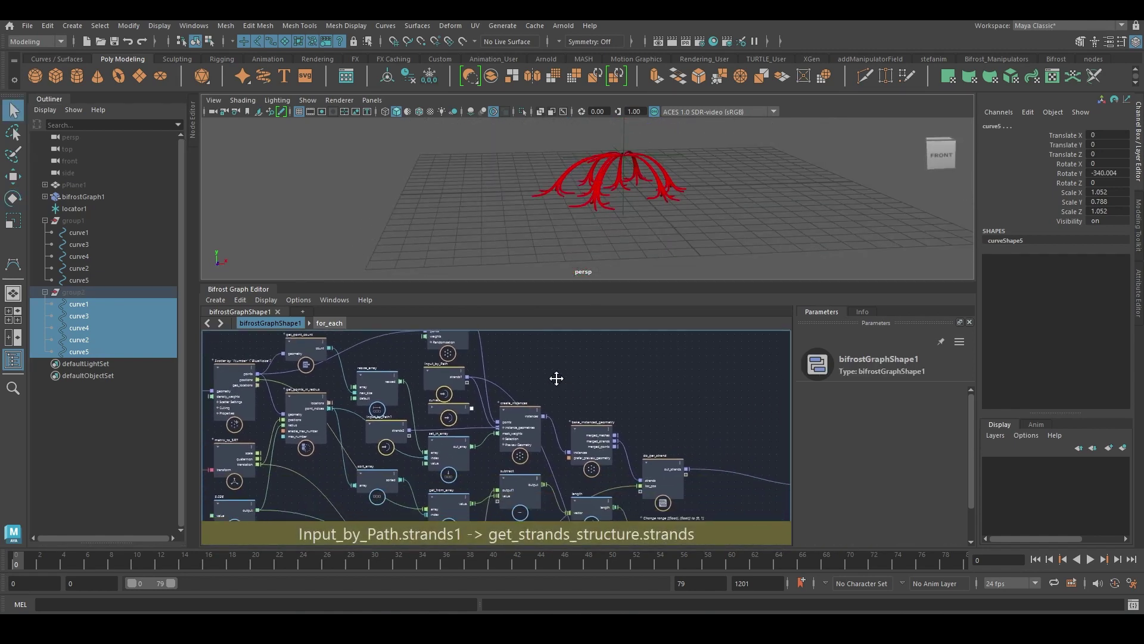
pyautogui.scroll(8, 556, 366)
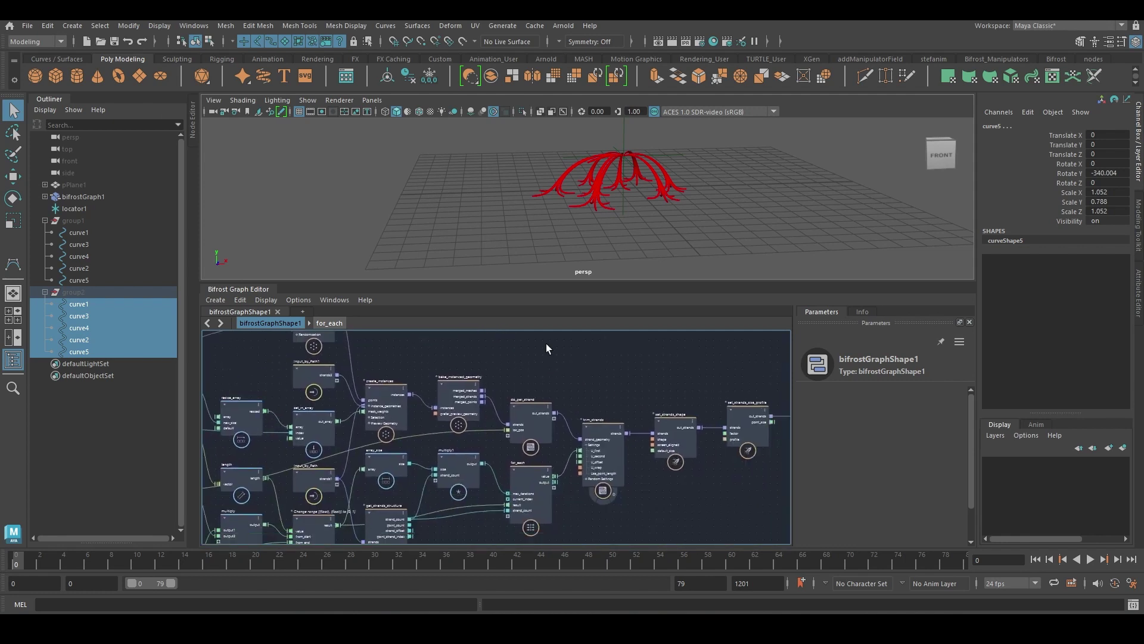
pyautogui.click(532, 406)
pyautogui.doubleClick(533, 402)
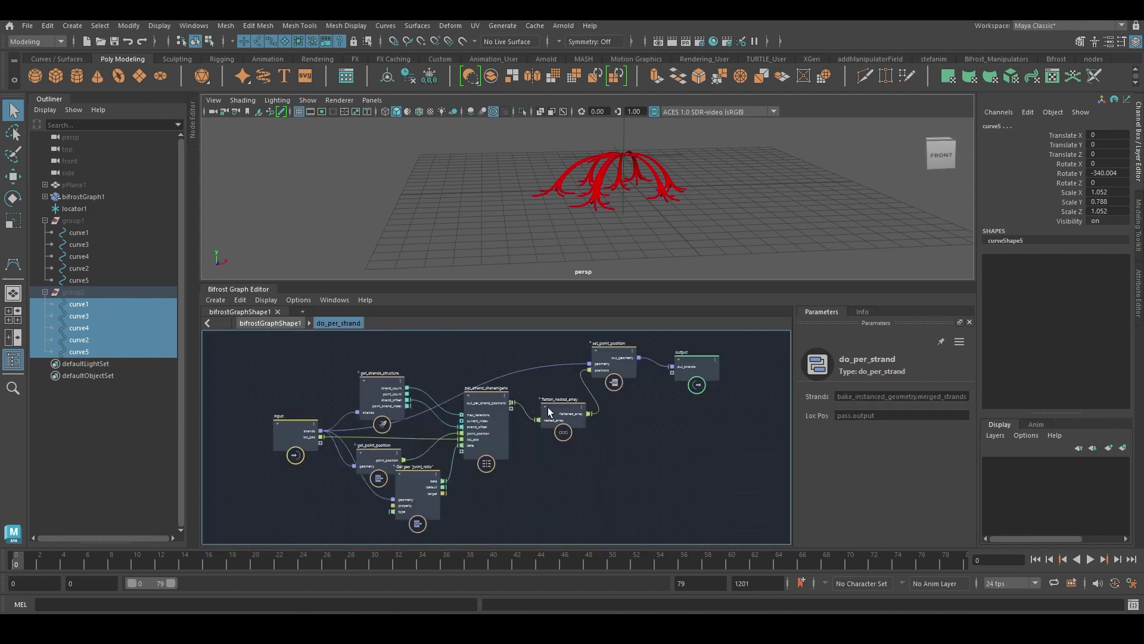
pyautogui.doubleClick(424, 448)
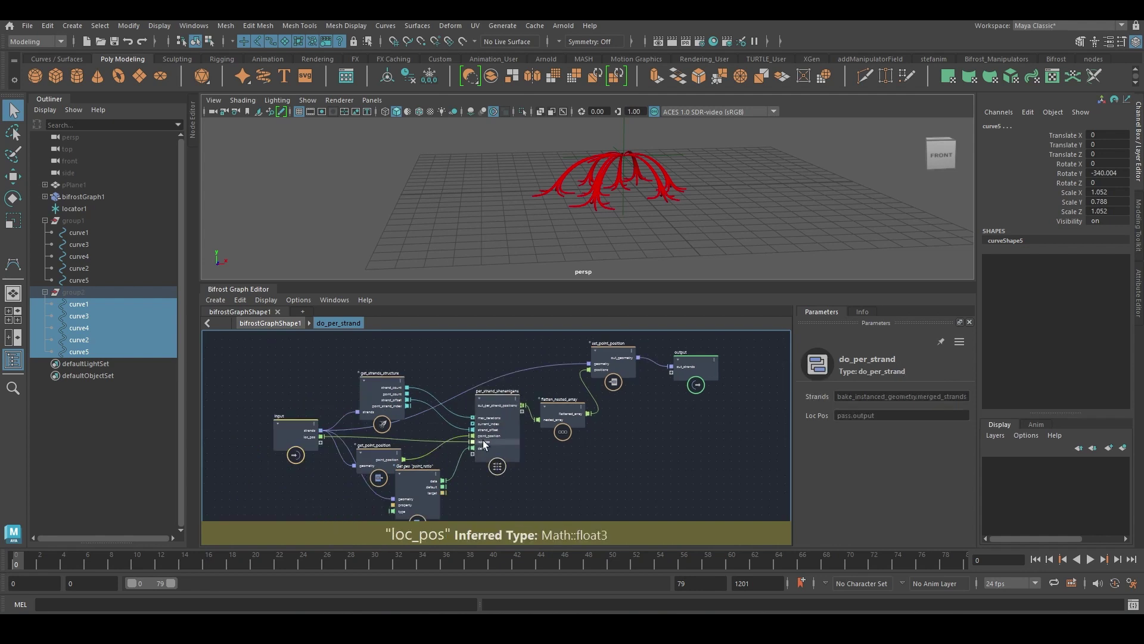
pyautogui.doubleClick(496, 422)
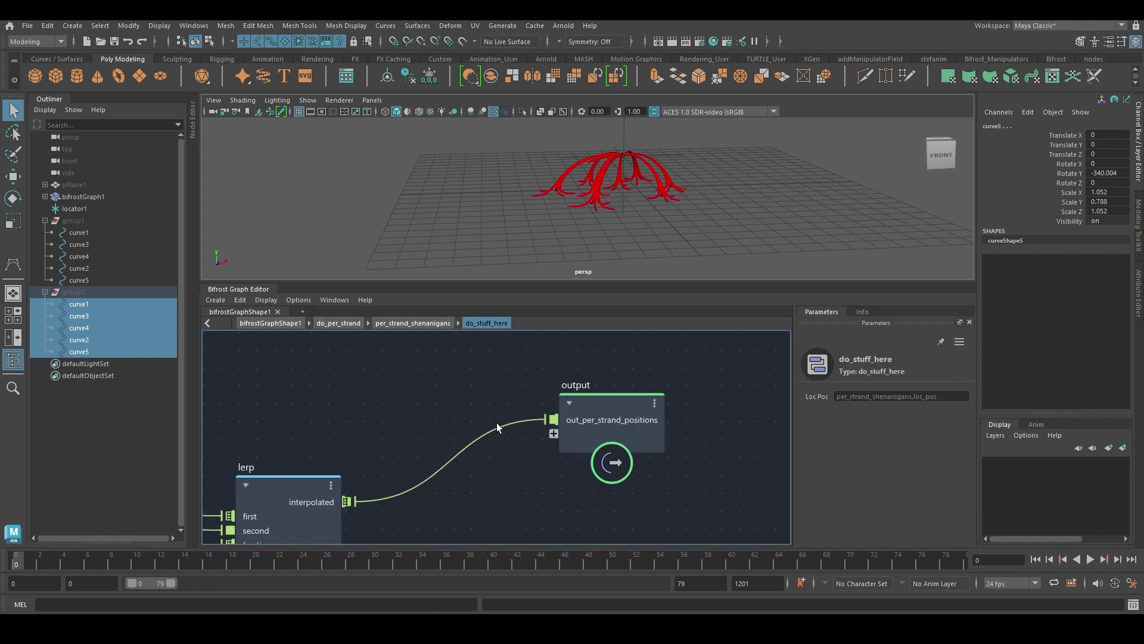
# Add a fractal_turbulence node in do_stuff_here and connect per_strand_positions to its position input
pyautogui.scroll(-1, 496, 431)
pyautogui.keyDown('alt'); pyautogui.moveTo(495, 432); pyautogui.dragTo(414, 424, button='middle'); pyautogui.keyUp('alt')
pyautogui.moveTo(607, 380); pyautogui.dragTo(682, 384)
pyautogui.press('Tab')
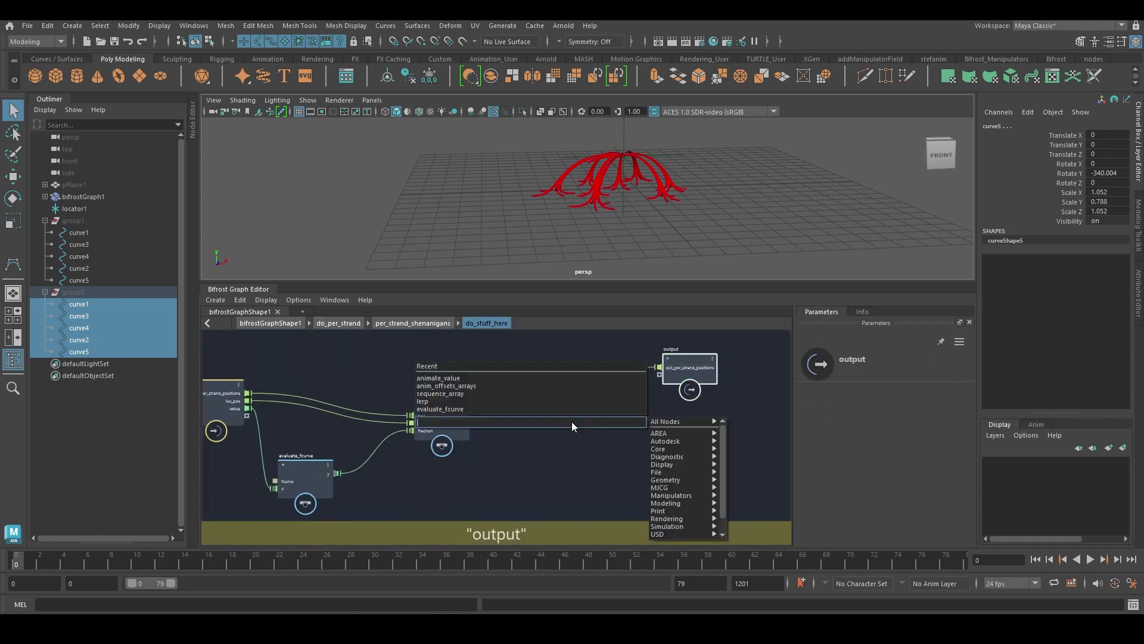
pyautogui.write('frac')
pyautogui.click(556, 448)
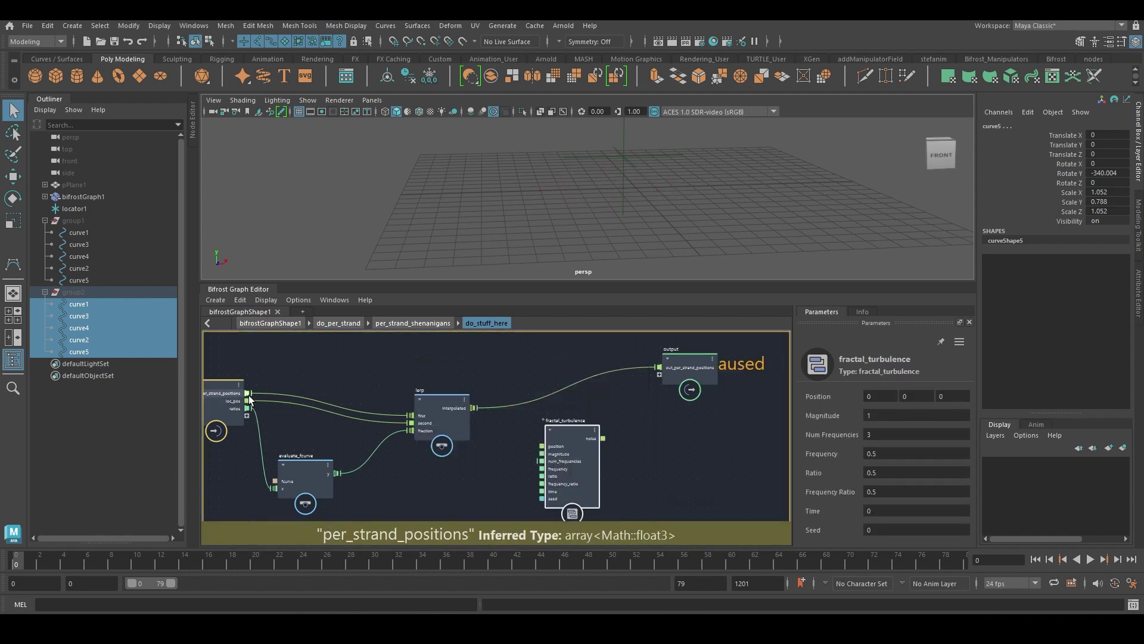
pyautogui.moveTo(248, 393); pyautogui.dragTo(556, 447)
pyautogui.moveTo(565, 444); pyautogui.dragTo(506, 478)
# Create an add node that sums the lerp's interpolated output and the fractal_turbulence noise
pyautogui.keyDown('alt'); pyautogui.moveTo(624, 476); pyautogui.dragTo(619, 414, button='middle'); pyautogui.keyUp('alt')
pyautogui.press('Tab')
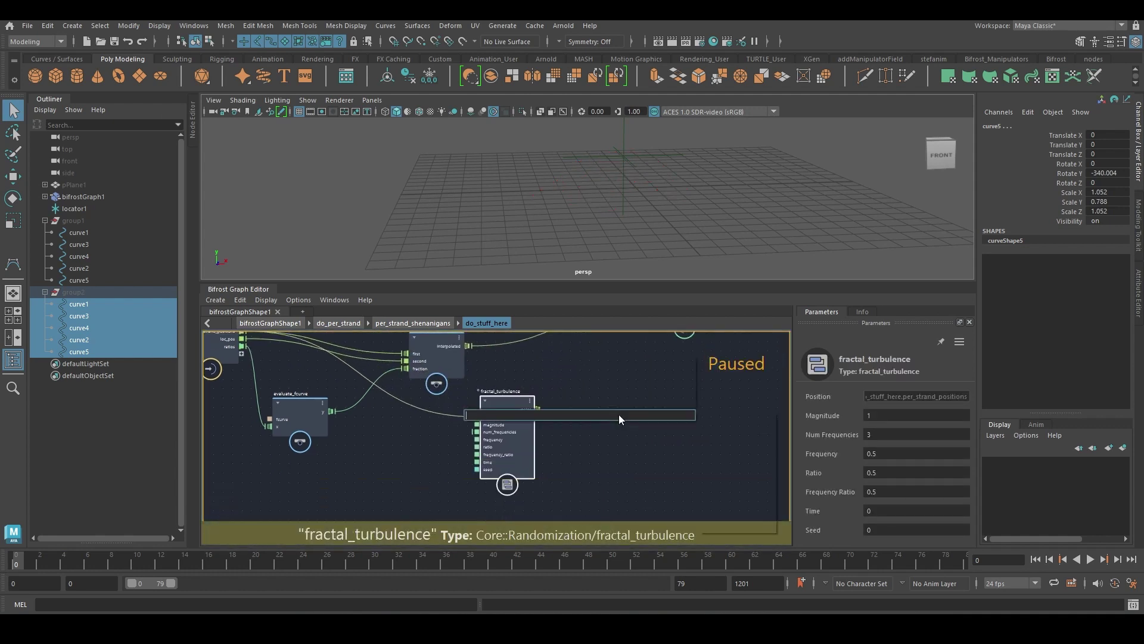
pyautogui.write('add')
pyautogui.click(571, 430)
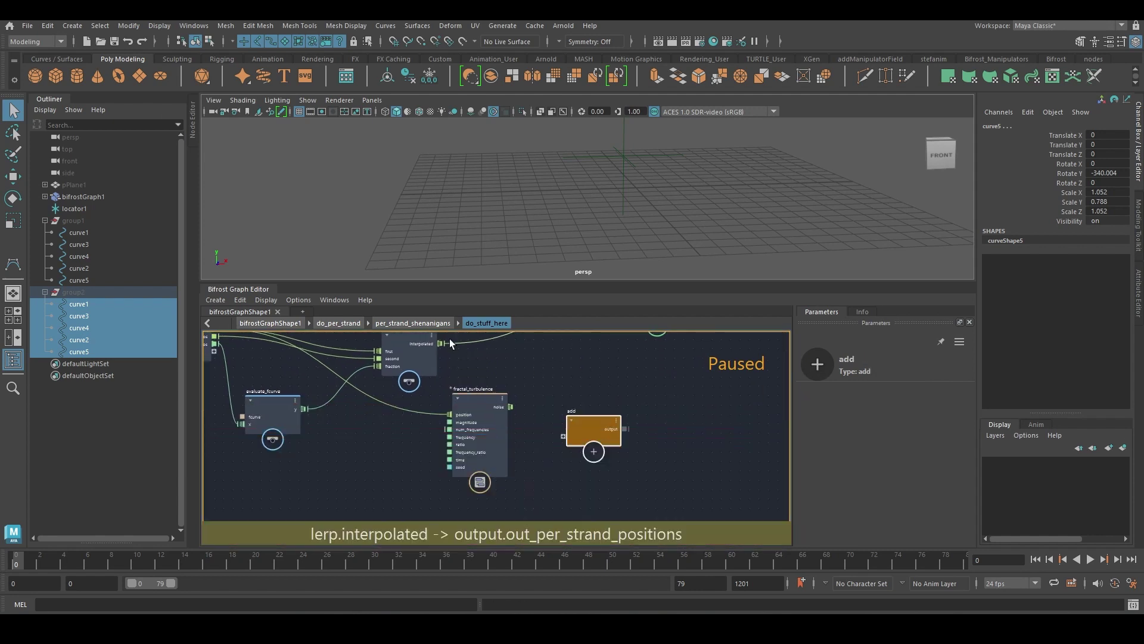
pyautogui.moveTo(441, 344); pyautogui.dragTo(566, 434)
pyautogui.moveTo(510, 409); pyautogui.dragTo(502, 438)
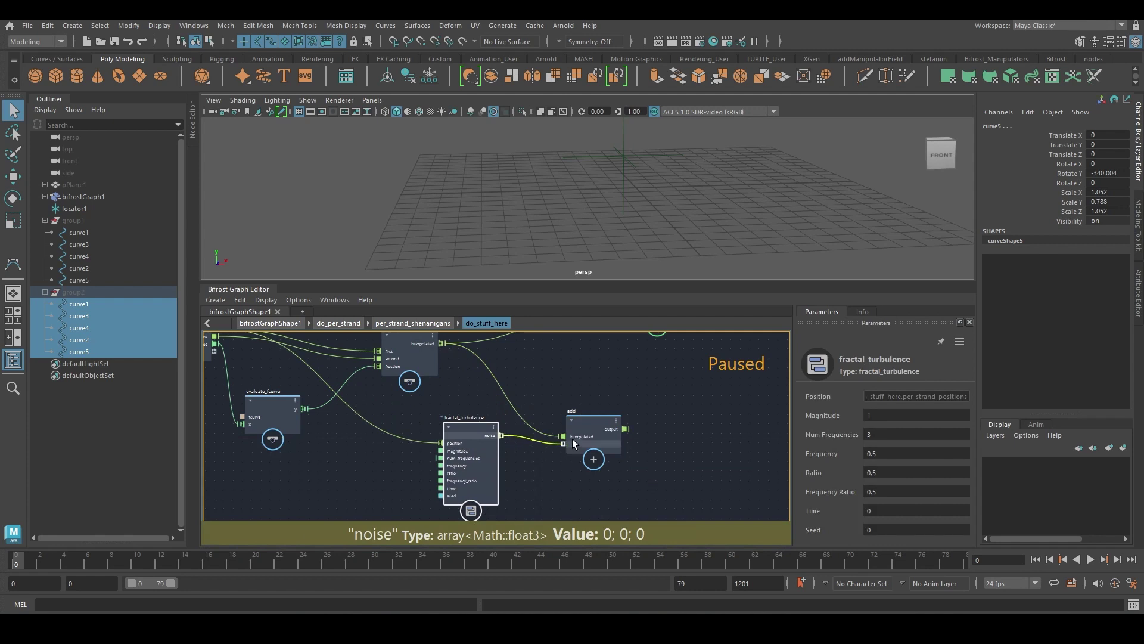
pyautogui.moveTo(572, 439); pyautogui.dragTo(570, 441)
# Connect the add node's output to out_per_strand_positions and place the node between the lerp and the output
pyautogui.keyDown('alt'); pyautogui.moveTo(625, 424); pyautogui.dragTo(587, 475, button='middle'); pyautogui.keyUp('alt')
pyautogui.click(573, 406)
pyautogui.moveTo(588, 479); pyautogui.dragTo(578, 358)
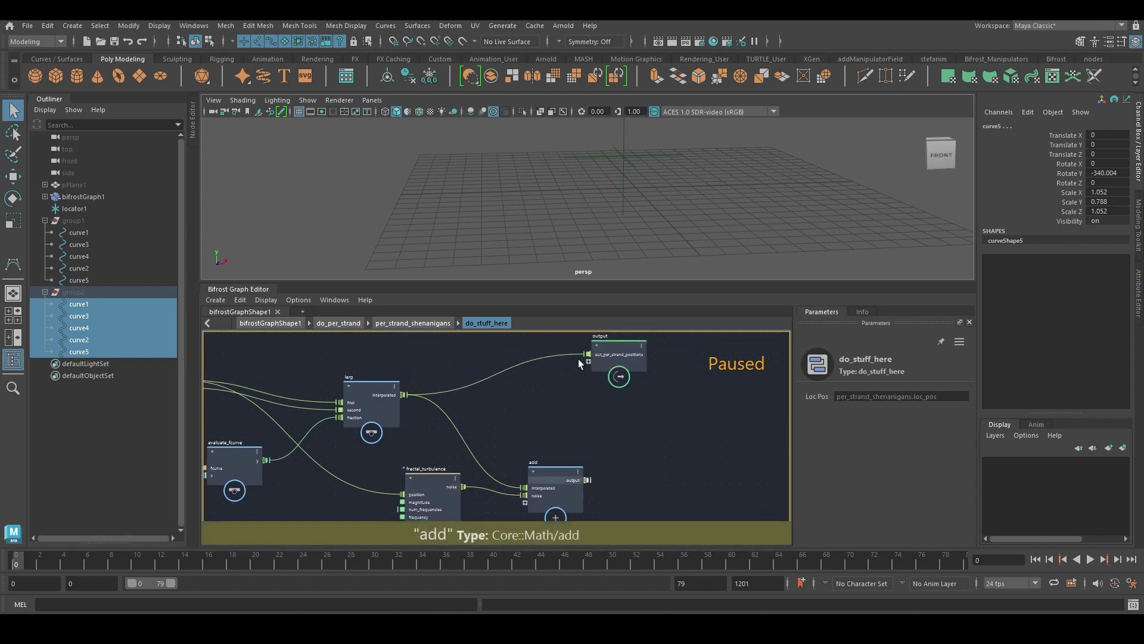
pyautogui.moveTo(543, 484); pyautogui.dragTo(589, 353)
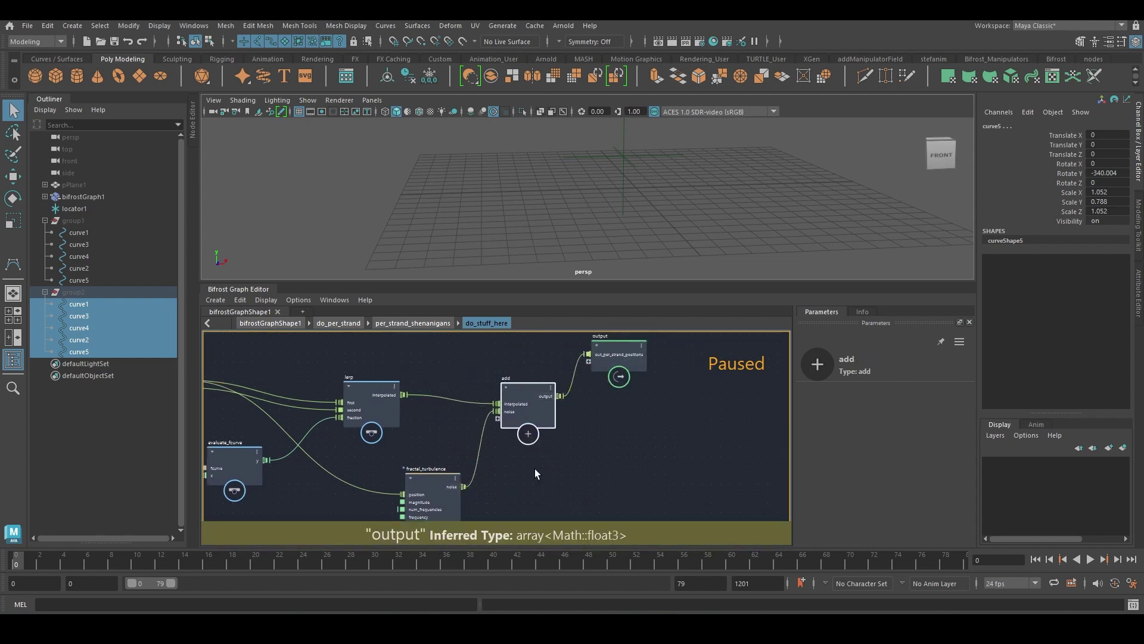
# Set the fractal_turbulence Frequency to about 2.672 and Magnitude to about 0.3338
pyautogui.click(430, 477)
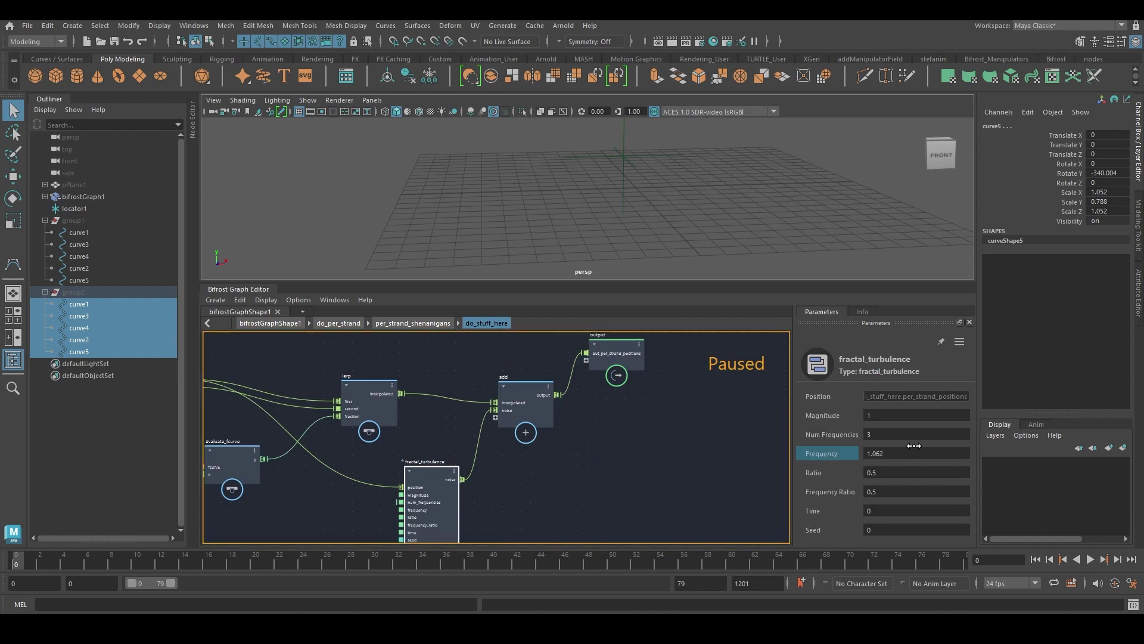
pyautogui.click(695, 473)
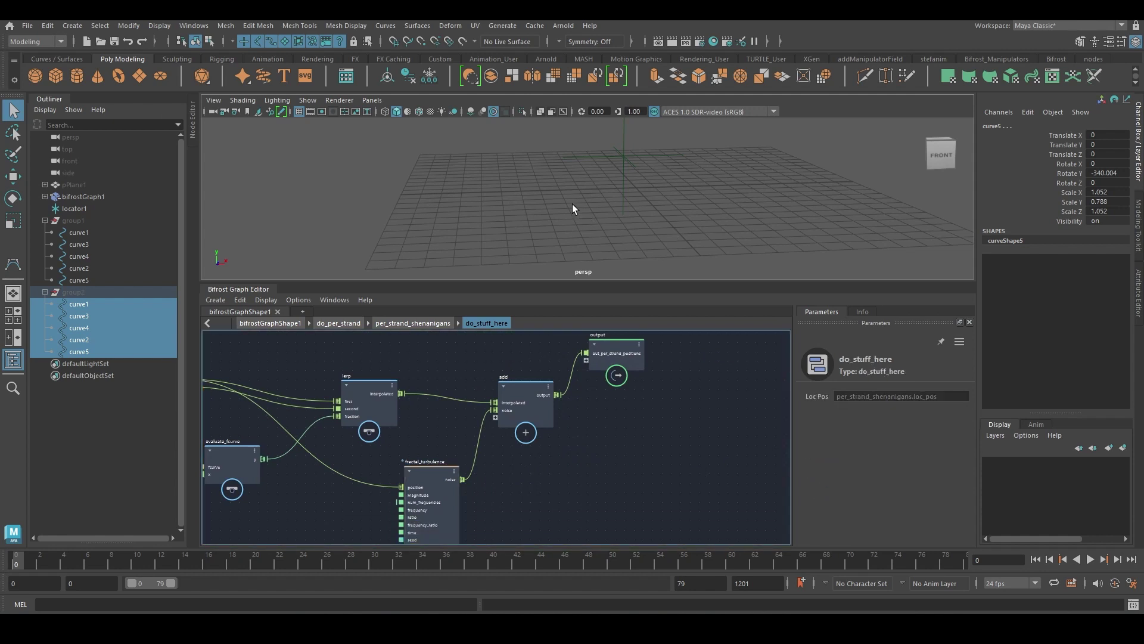
pyautogui.keyDown('alt'); pyautogui.moveTo(581, 230); pyautogui.dragTo(674, 226); pyautogui.keyUp('alt')
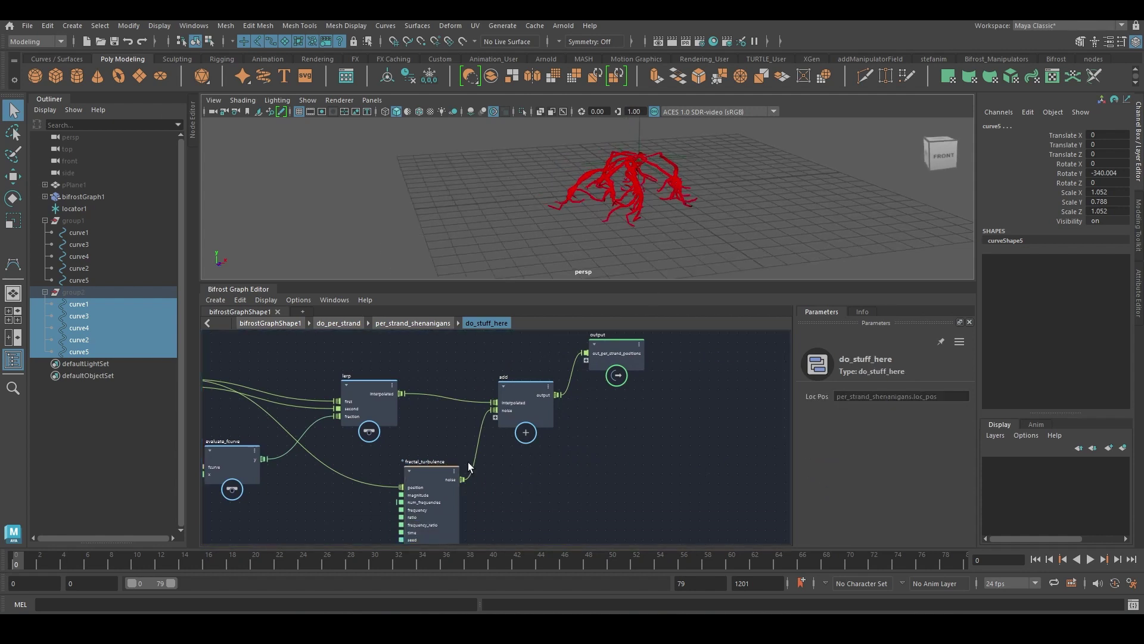
pyautogui.click(442, 471)
pyautogui.moveTo(799, 417); pyautogui.dragTo(715, 428)
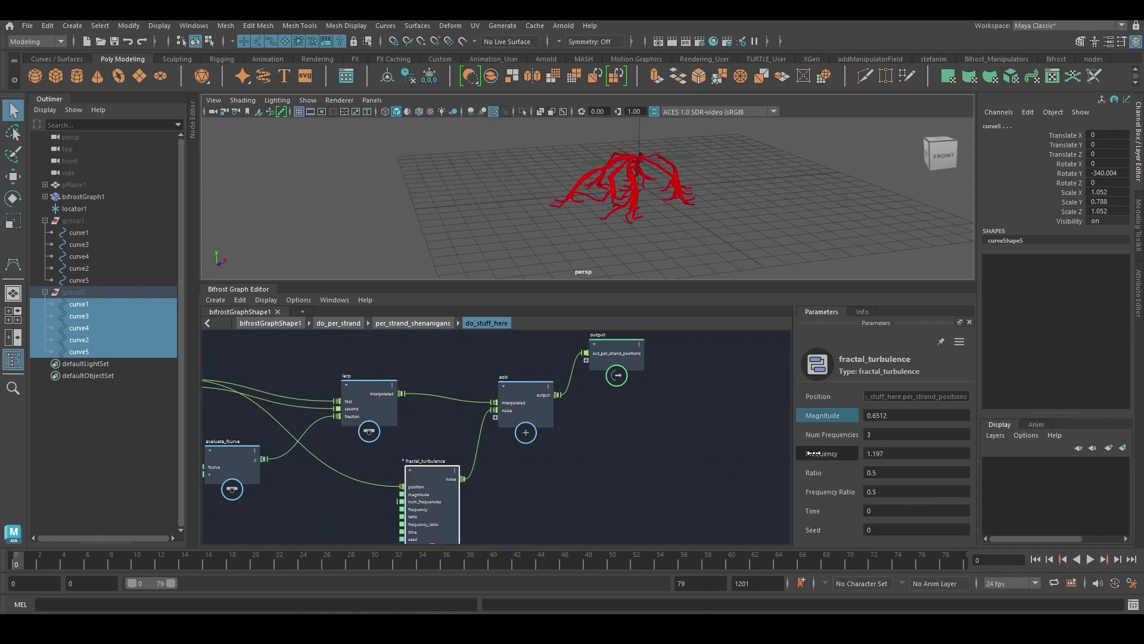
pyautogui.moveTo(814, 453); pyautogui.dragTo(923, 455)
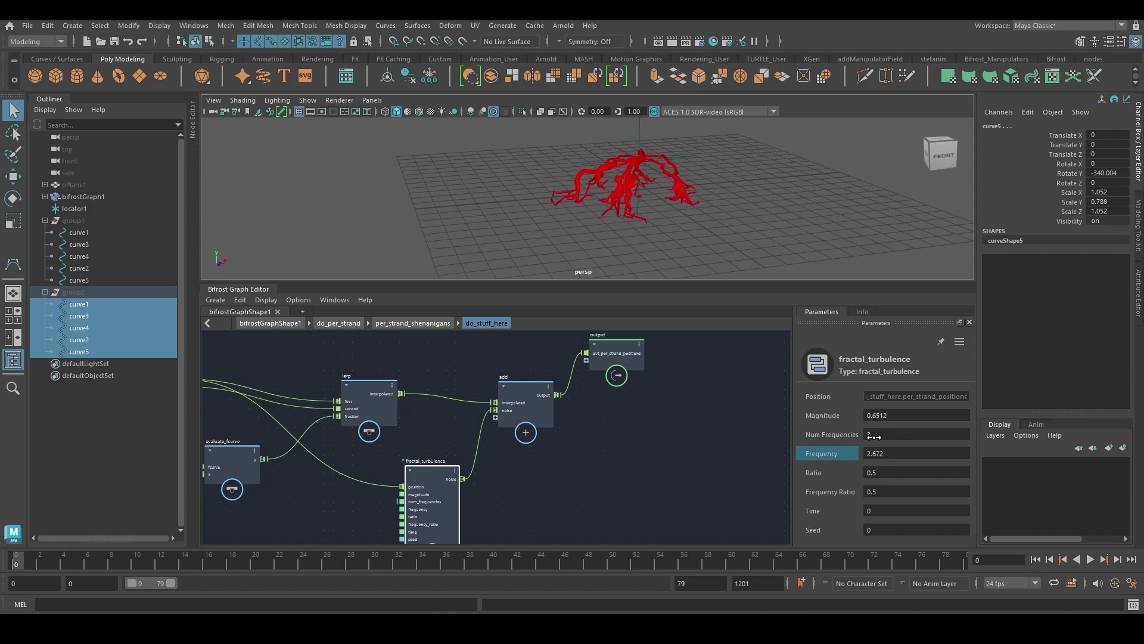
pyautogui.keyDown('alt'); pyautogui.moveTo(645, 199); pyautogui.dragTo(595, 231); pyautogui.keyUp('alt')
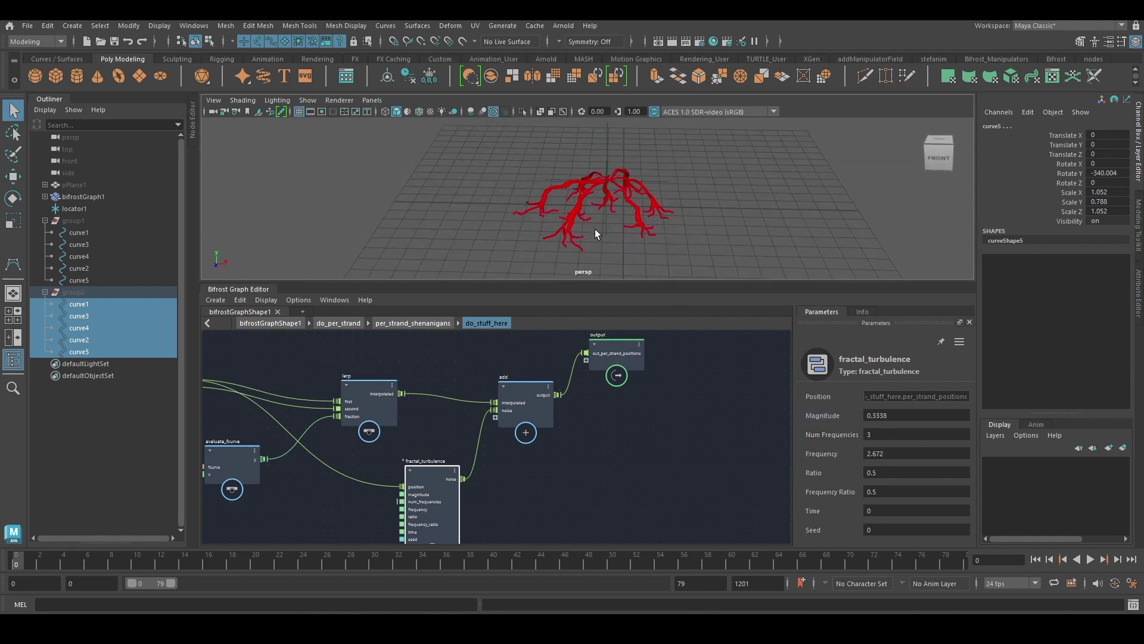
# Move the locator to about X -1.204 and Z 1.552 to test the noisy strands
pyautogui.click(603, 154)
pyautogui.press('w')
pyautogui.moveTo(692, 217)
pyautogui.mouseDown()
pyautogui.moveTo(714, 261)
pyautogui.moveTo(672, 182)
pyautogui.moveTo(692, 231)
pyautogui.mouseUp()
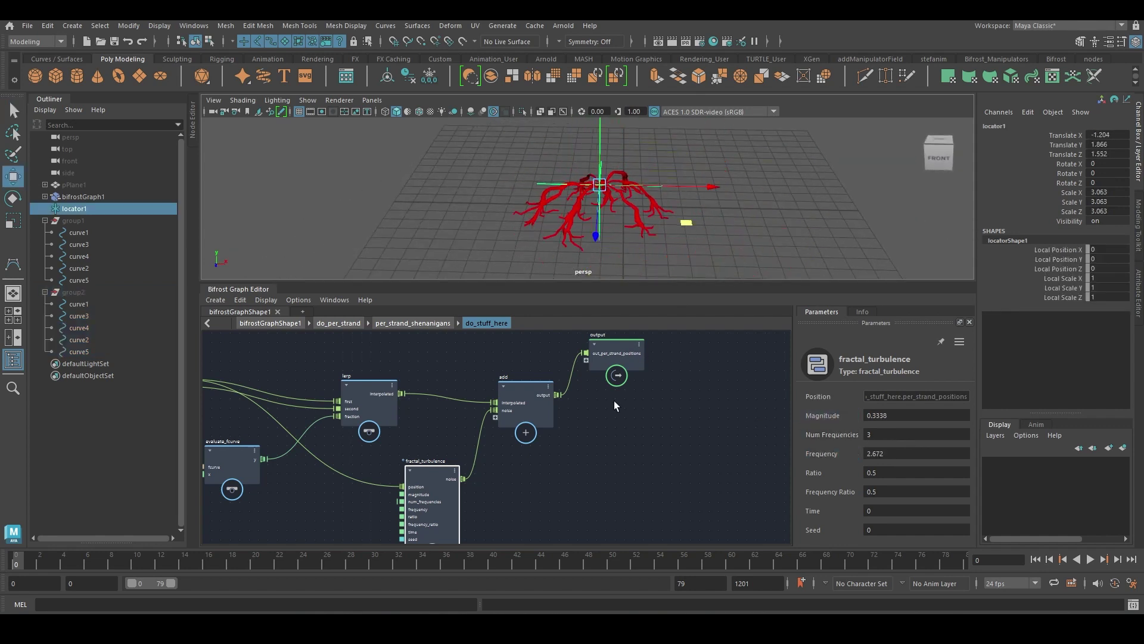
# Space out the lerp and fractal_turbulence nodes to make room for more nodes around the noise
pyautogui.scroll(1, 500, 508)
pyautogui.moveTo(428, 468); pyautogui.dragTo(428, 453)
pyautogui.moveTo(363, 369); pyautogui.dragTo(364, 312)
pyautogui.scroll(-1, 369, 381)
pyautogui.moveTo(423, 440); pyautogui.dragTo(418, 425)
pyautogui.keyDown('alt'); pyautogui.moveTo(504, 466); pyautogui.dragTo(550, 454, button='middle'); pyautogui.keyUp('alt')
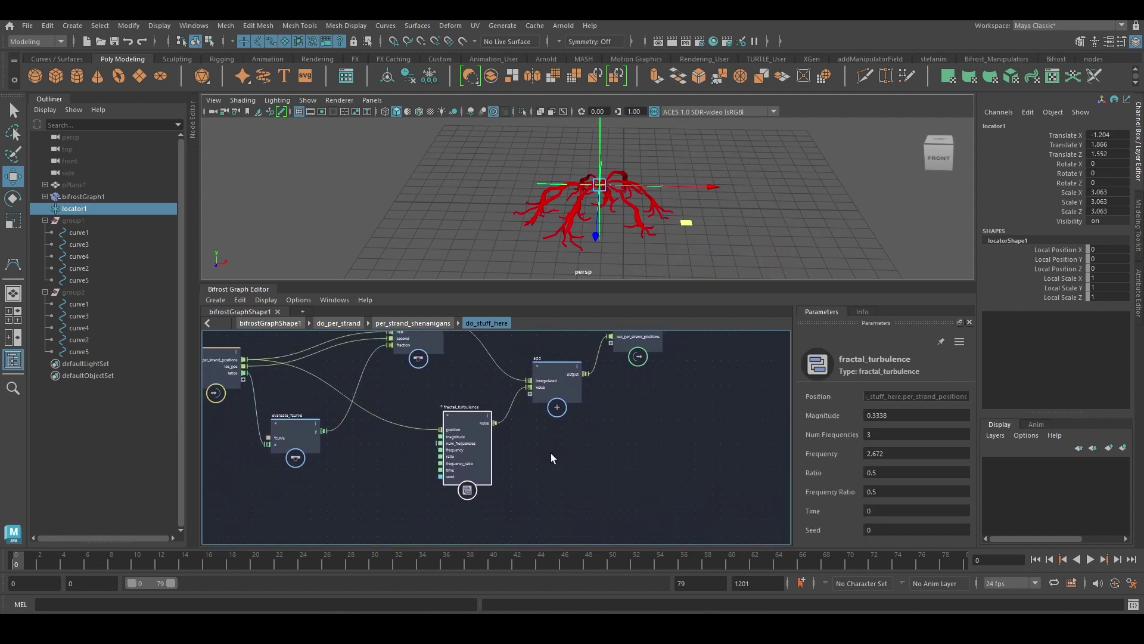
# Add a second evaluate_fcurve node beside fractal_turbulence and feed the strand ratios into its x input
pyautogui.click(550, 454)
pyautogui.press('Tab')
pyautogui.write('eva')
pyautogui.click(494, 474)
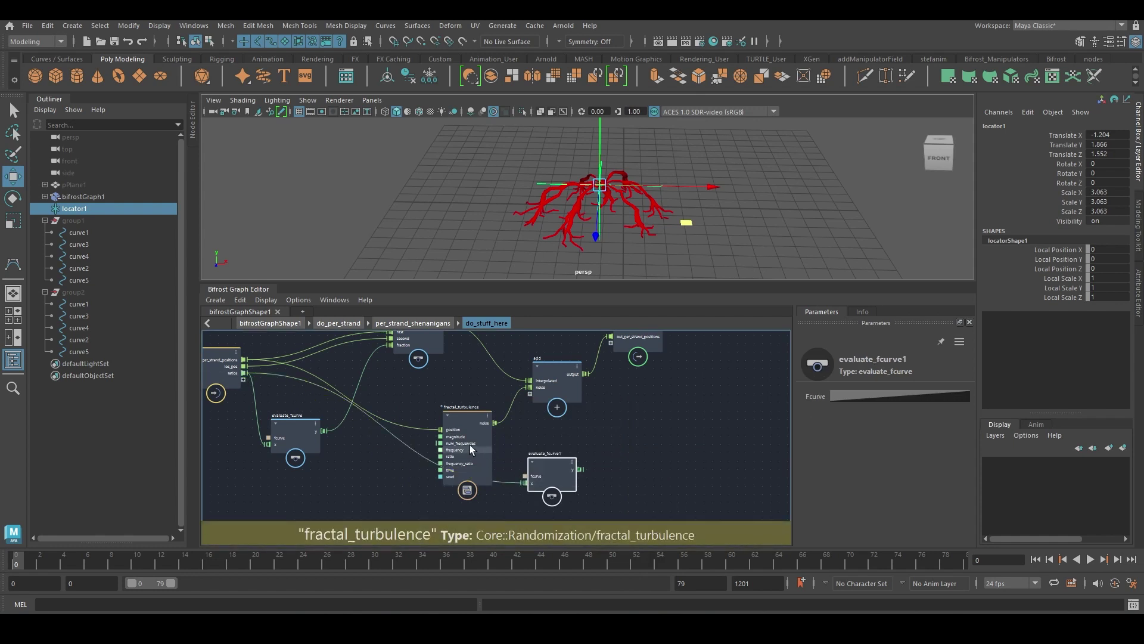
# Add a multiply node between fractal_turbulence and add, multiplying the noise by the y output of evaluate_fcurve1
pyautogui.moveTo(469, 444); pyautogui.dragTo(404, 447)
pyautogui.moveTo(545, 477); pyautogui.dragTo(408, 528)
pyautogui.keyDown('alt'); pyautogui.moveTo(485, 445); pyautogui.dragTo(459, 427, button='middle'); pyautogui.keyUp('alt')
pyautogui.press('Tab')
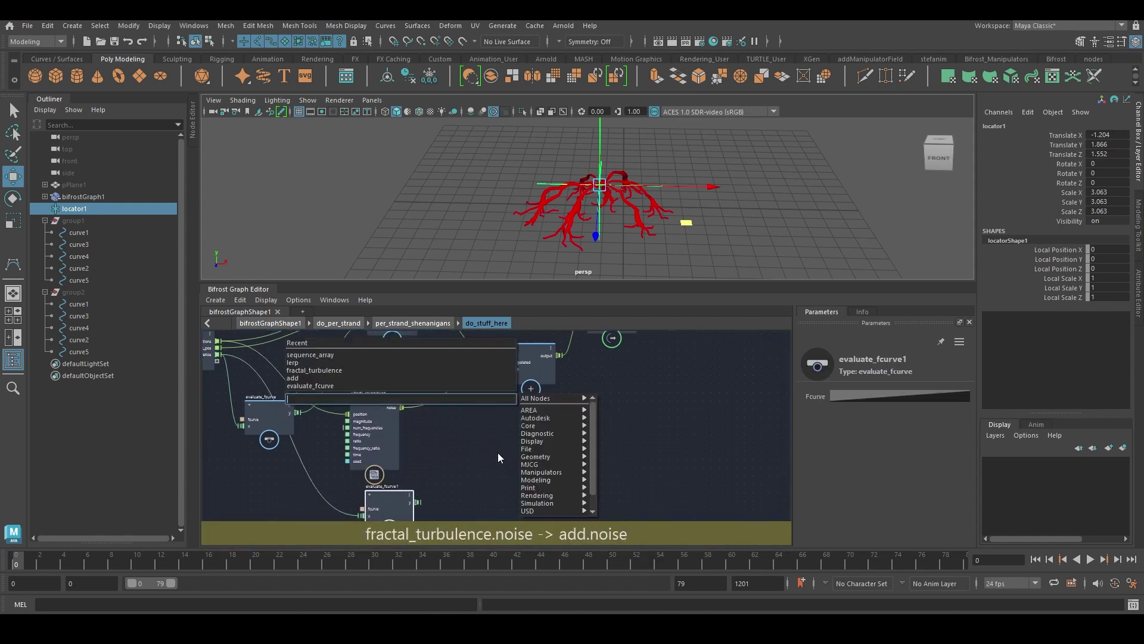
pyautogui.write('mu')
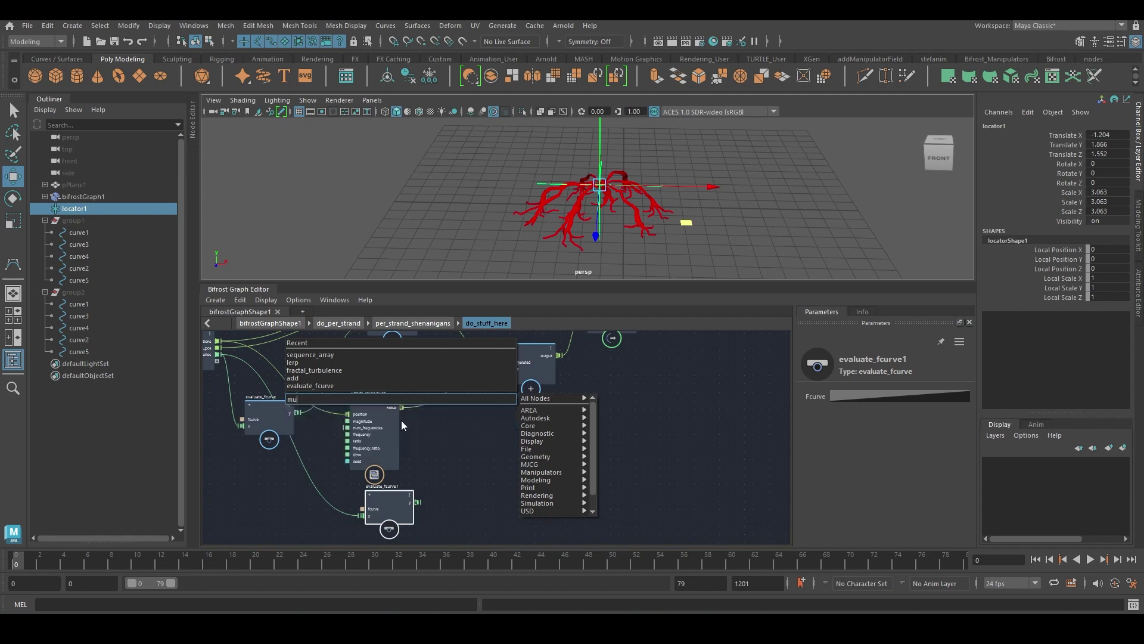
pyautogui.press('Return')
pyautogui.moveTo(402, 407); pyautogui.dragTo(503, 368)
pyautogui.click(490, 401)
pyautogui.moveTo(418, 501); pyautogui.dragTo(417, 480)
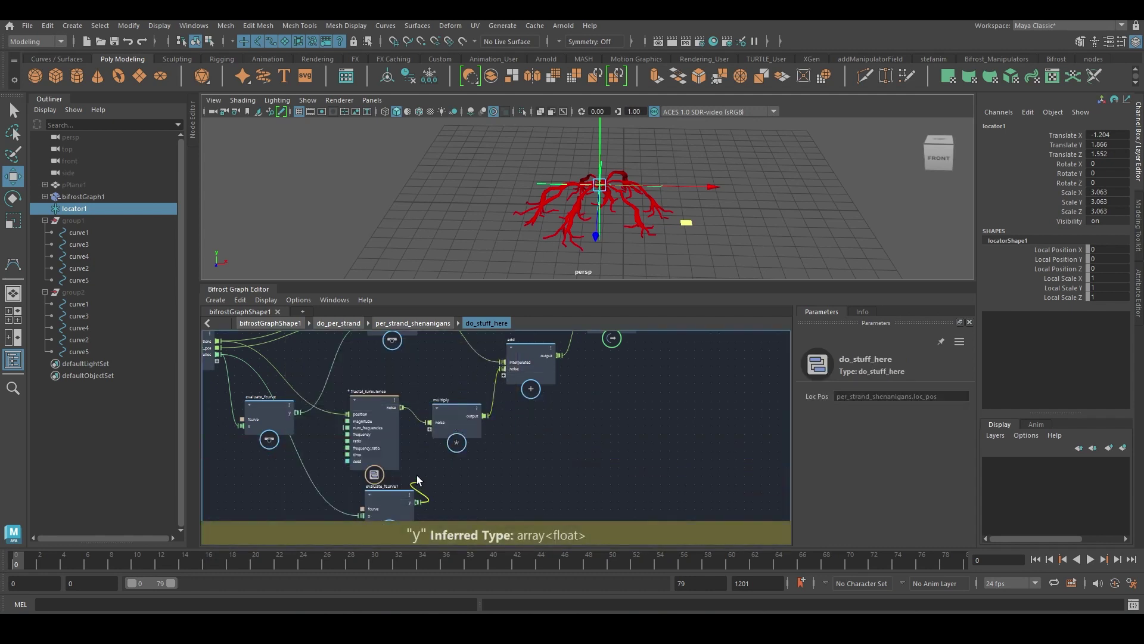
# Shape the evaluate_fcurve1 curve into a bell: apply the smooth preset, set the last point to 0 and add a peak near 1 at about 0.52
pyautogui.click(387, 506)
pyautogui.click(876, 398)
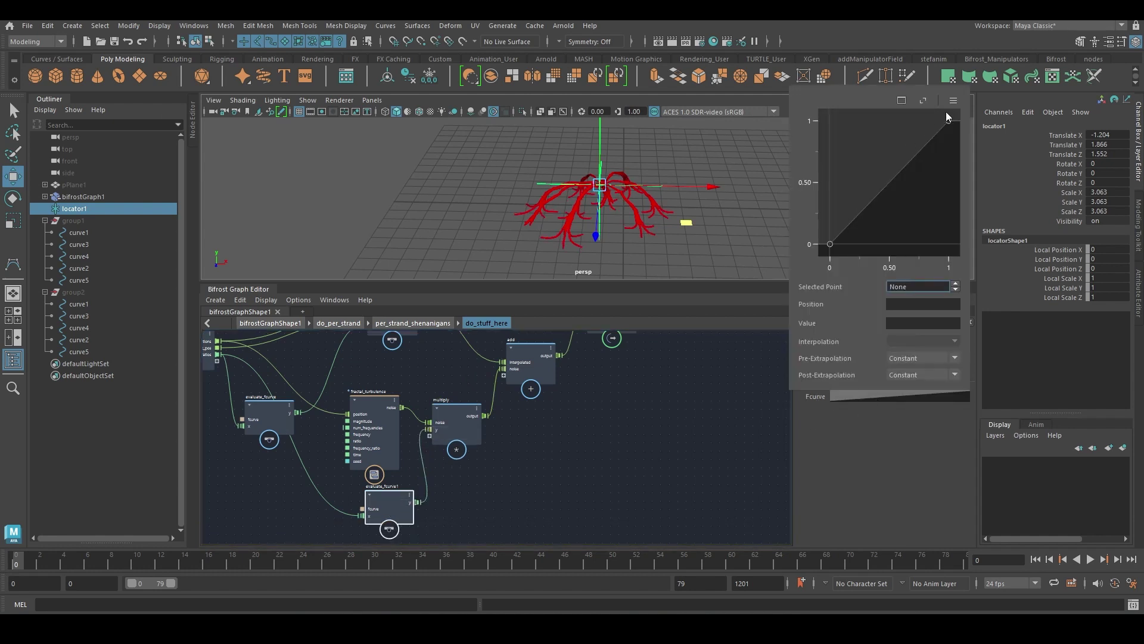
pyautogui.click(901, 102)
pyautogui.click(251, 39)
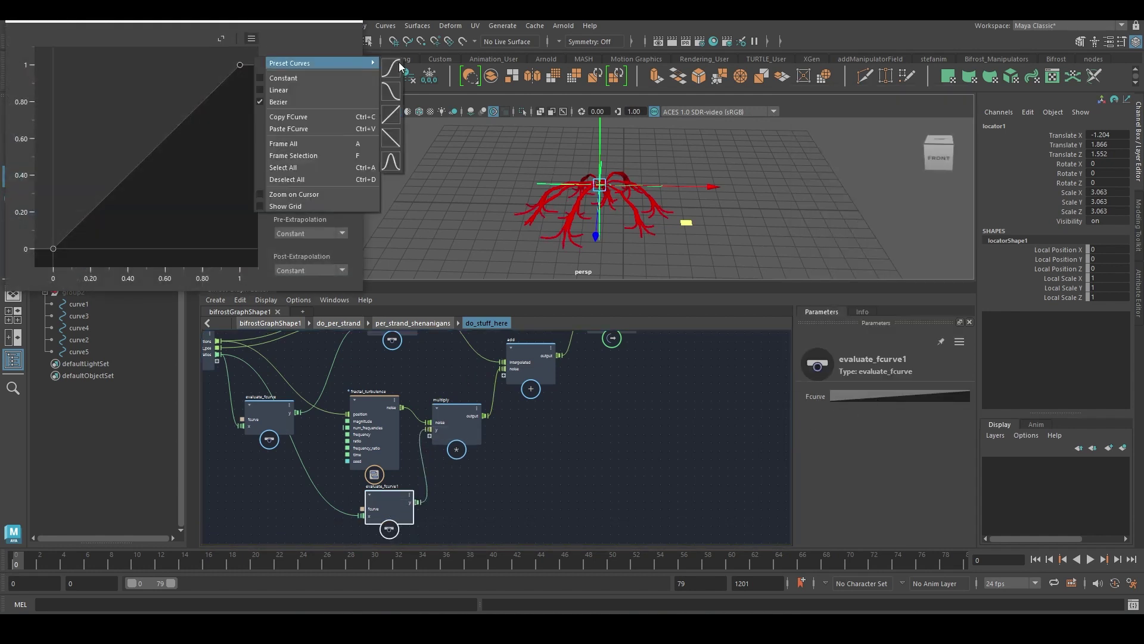
pyautogui.click(399, 65)
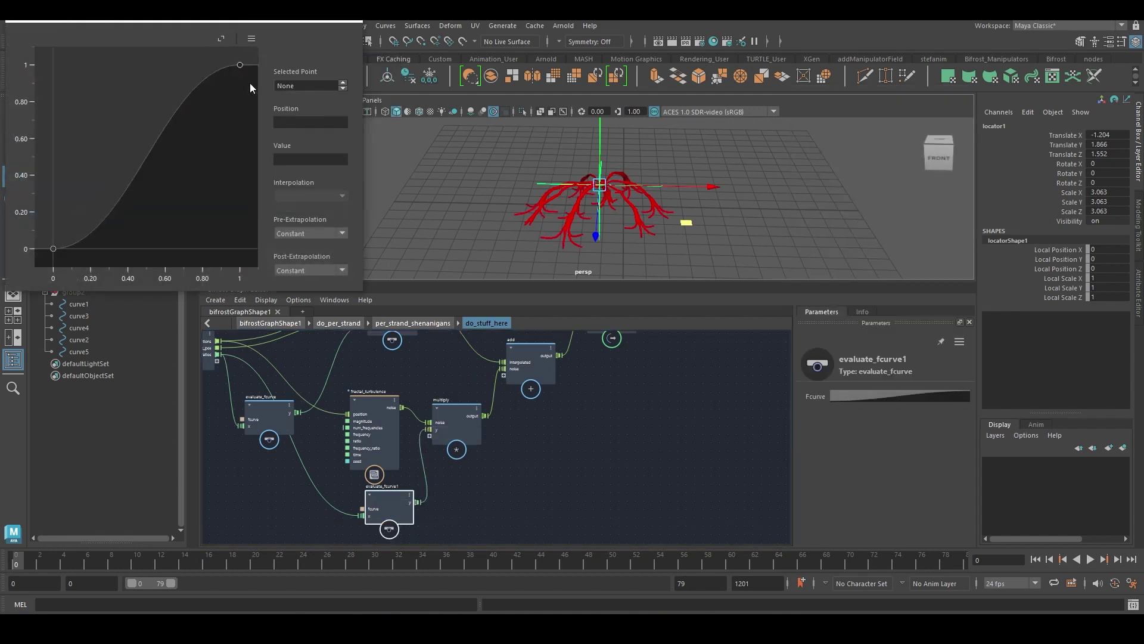
pyautogui.click(305, 159)
pyautogui.write('0')
pyautogui.press('Return')
pyautogui.moveTo(149, 248); pyautogui.dragTo(151, 153)
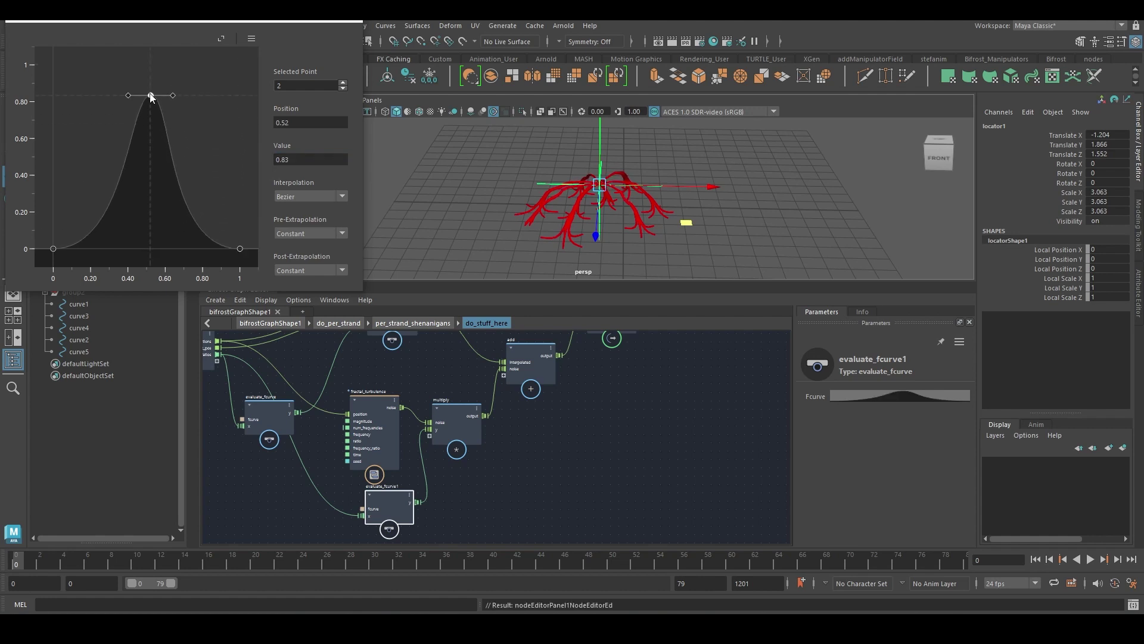
pyautogui.moveTo(151, 74); pyautogui.dragTo(151, 72)
# Set the fractal_turbulence Magnitude to about 0.6352 and move the first evaluate_fcurve1 curve point to about position 0.05, value 0.01
pyautogui.keyDown('alt'); pyautogui.moveTo(648, 200); pyautogui.dragTo(641, 233); pyautogui.keyUp('alt')
pyautogui.click(389, 427)
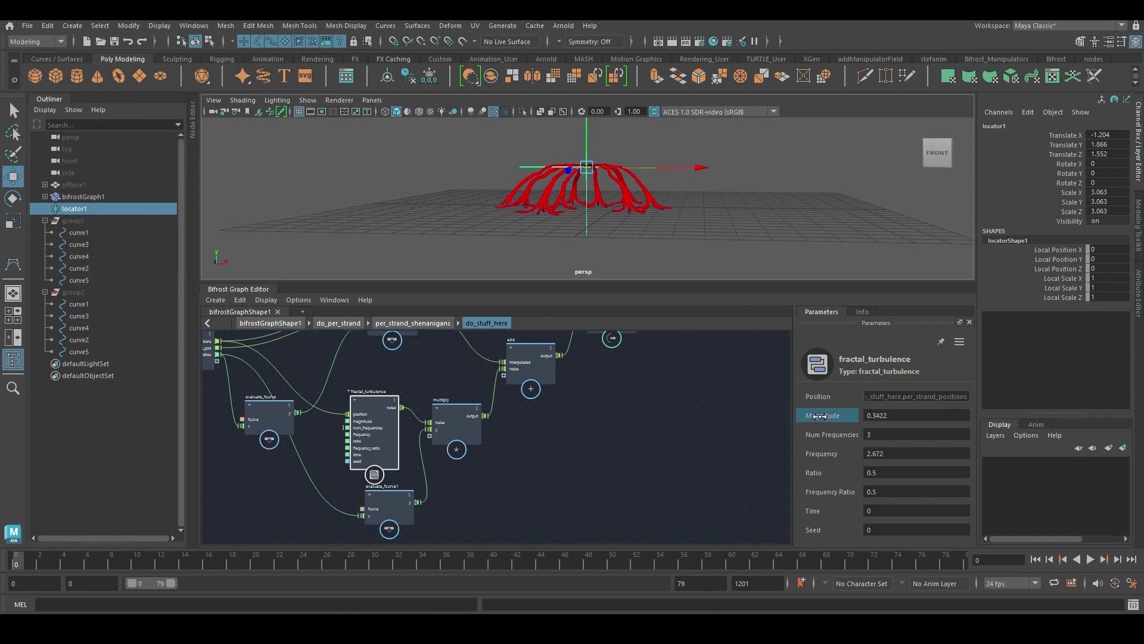
pyautogui.click(389, 507)
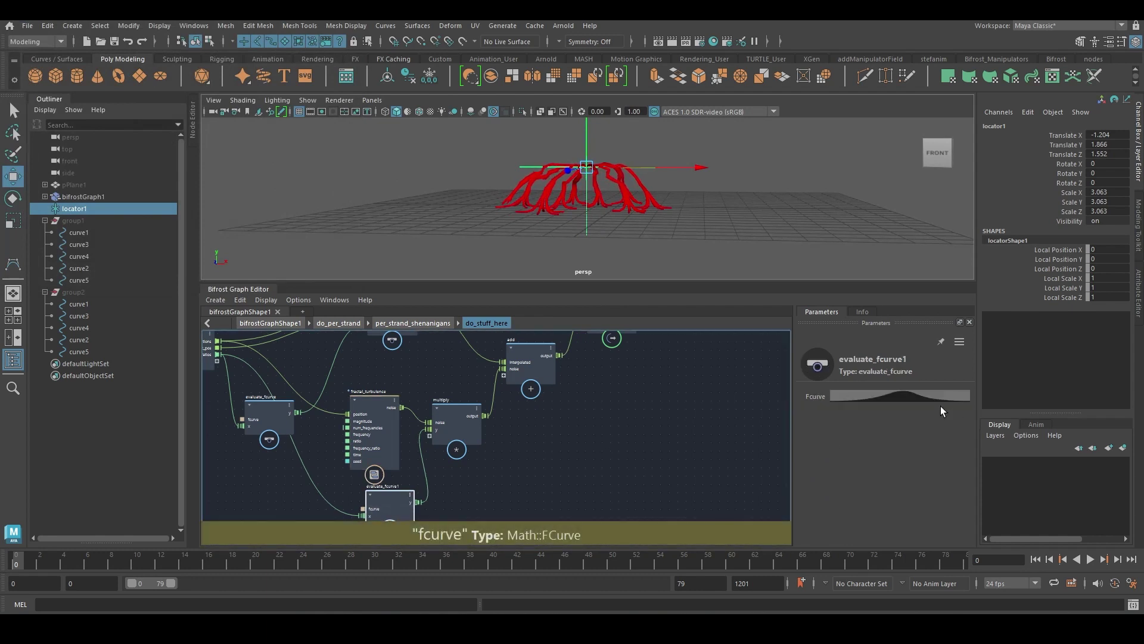
pyautogui.click(941, 406)
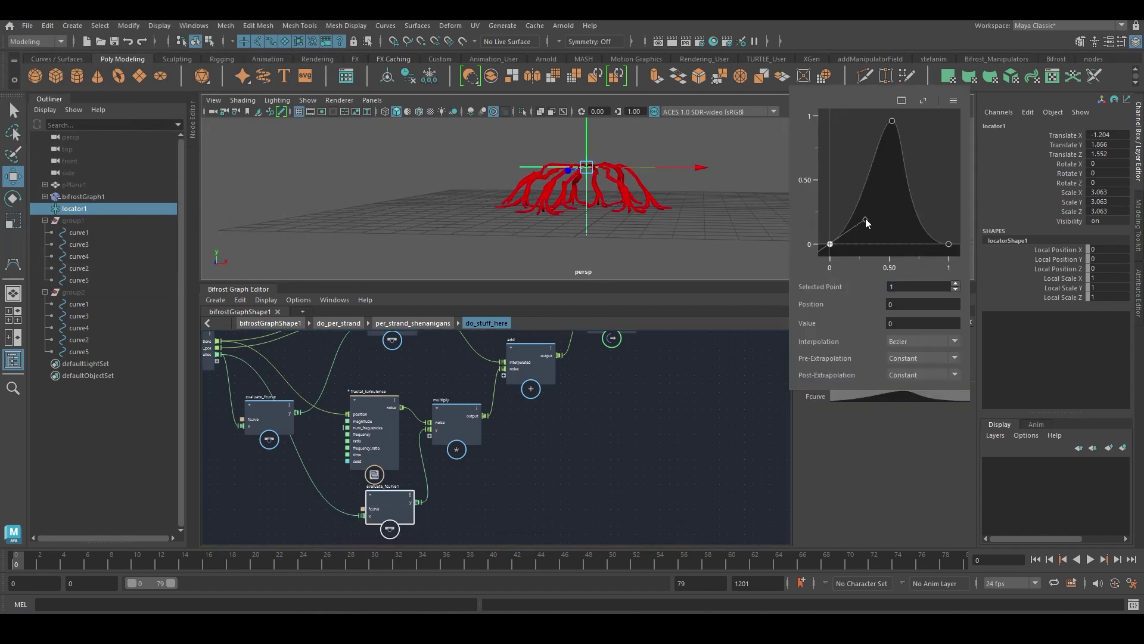
pyautogui.moveTo(865, 219); pyautogui.dragTo(836, 244)
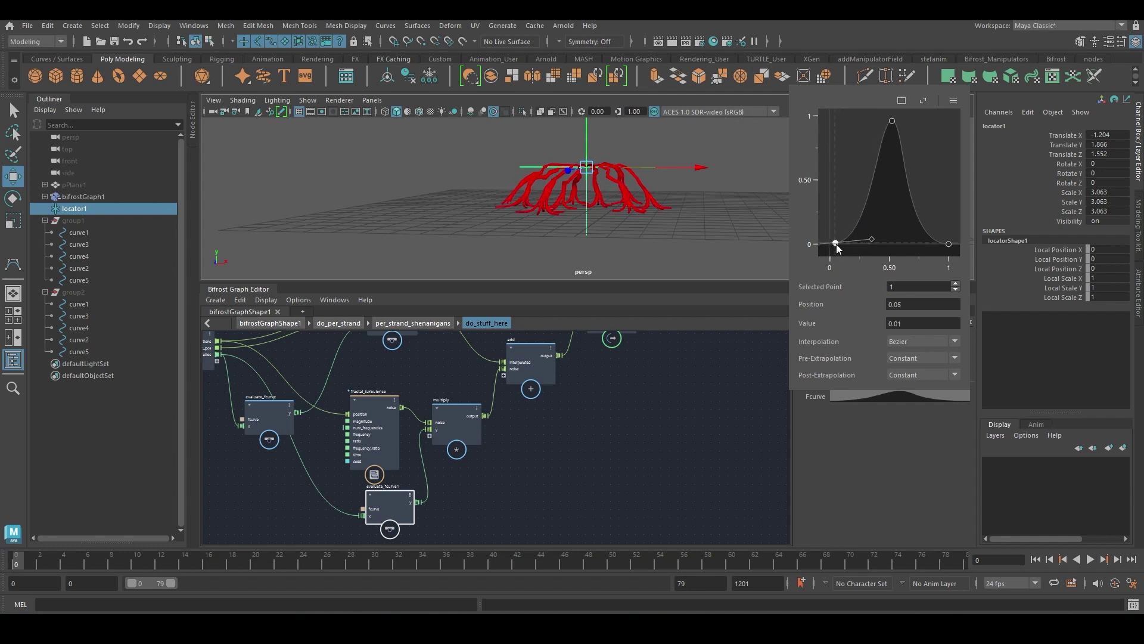
pyautogui.click(608, 472)
# Add a time node and feed its frame output into the time input of fractal_turbulence
pyautogui.keyDown('alt'); pyautogui.moveTo(612, 476); pyautogui.dragTo(771, 468, button='middle'); pyautogui.keyUp('alt')
pyautogui.scroll(-1, 751, 471)
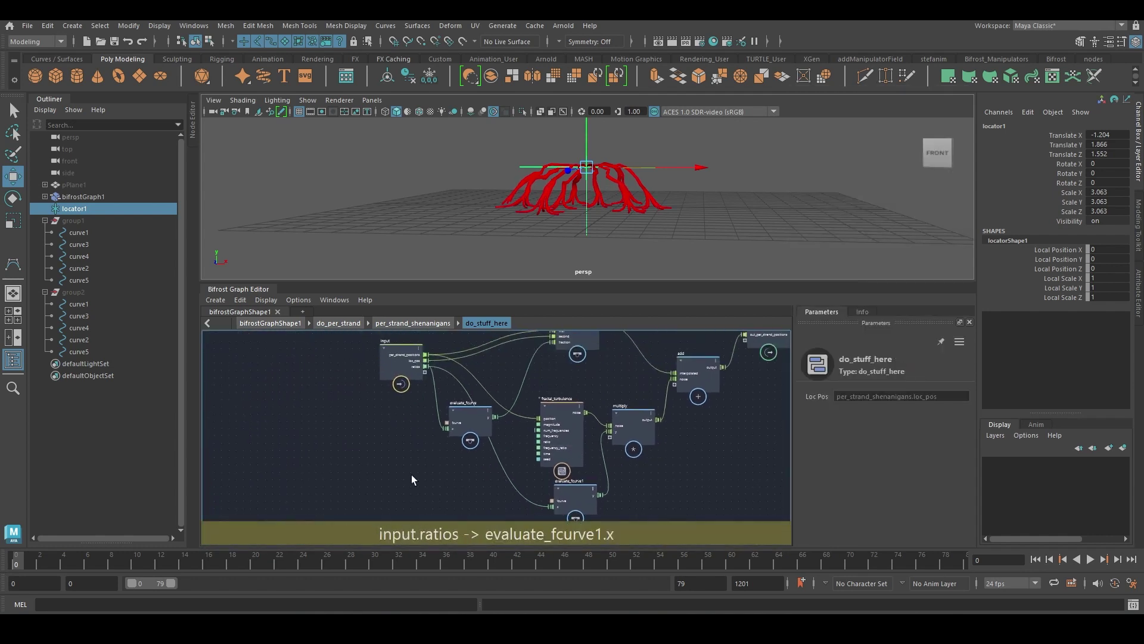
pyautogui.scroll(3, 441, 456)
pyautogui.press('Tab')
pyautogui.write('tim')
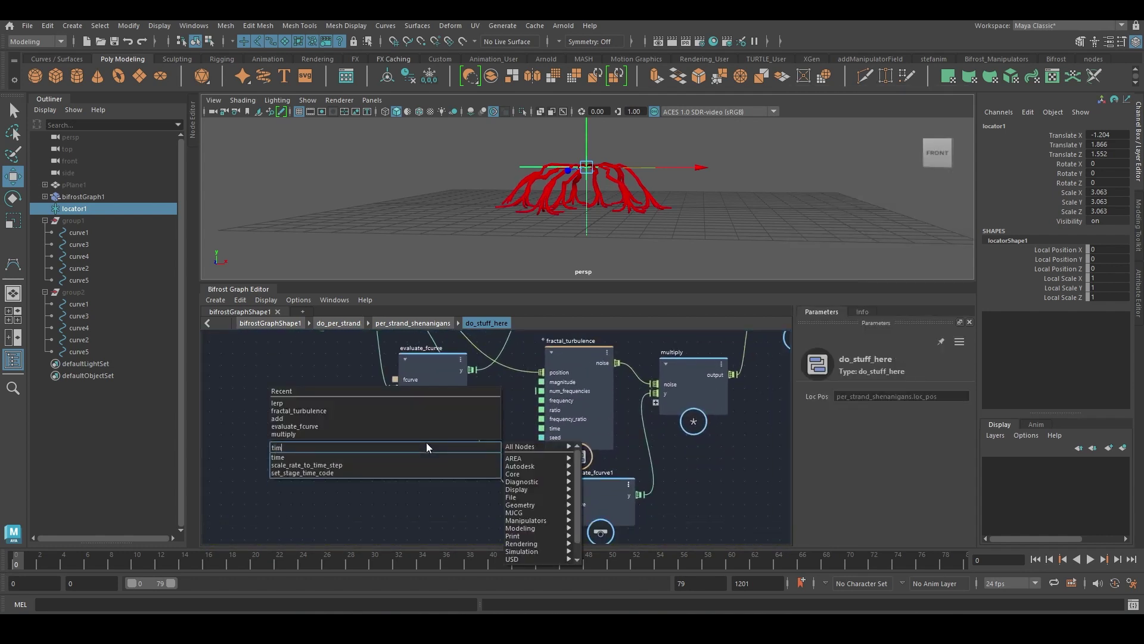
pyautogui.write('e')
pyautogui.click(425, 457)
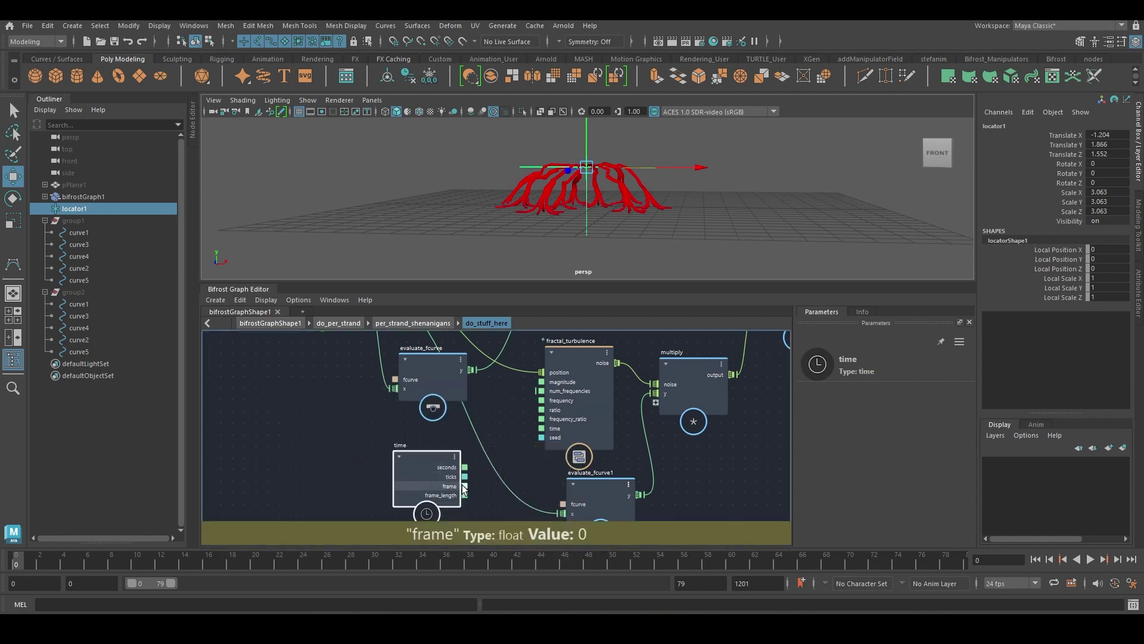
pyautogui.moveTo(464, 486); pyautogui.dragTo(541, 428)
# Play the animation to test the moving noise, stop it, and cut the frame connection to fractal_turbulence
pyautogui.click(1090, 559)
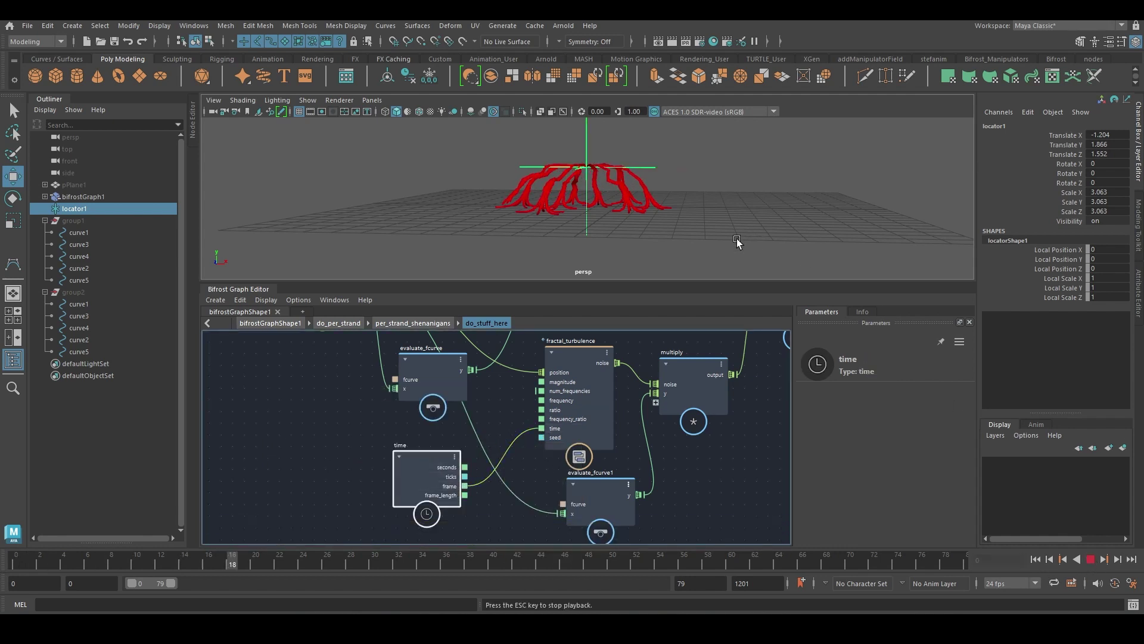
pyautogui.keyDown('alt'); pyautogui.moveTo(737, 241); pyautogui.dragTo(747, 239); pyautogui.keyUp('alt')
pyautogui.click(1090, 559)
pyautogui.keyDown('ctrl'); pyautogui.keyDown('alt'); pyautogui.keyDown('shift'); pyautogui.moveTo(529, 467); pyautogui.dragTo(500, 434); pyautogui.keyUp('shift'); pyautogui.keyUp('alt'); pyautogui.keyUp('ctrl')
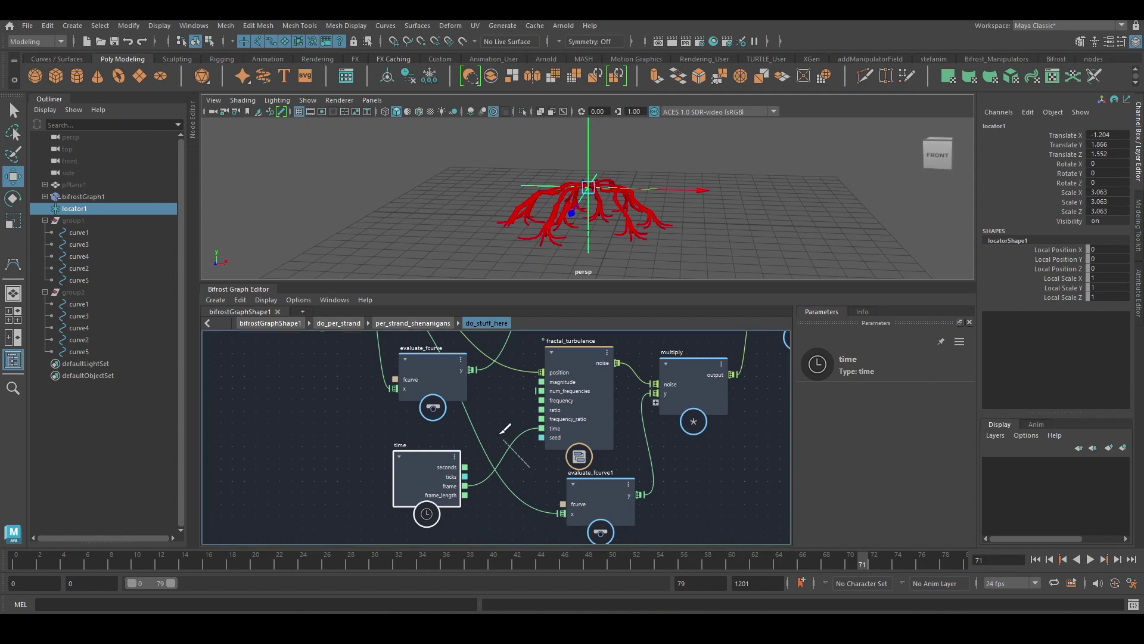
# Set the fractal_turbulence Magnitude to about 0.1473 and view the strands from another angle
pyautogui.keyDown('alt'); pyautogui.moveTo(560, 264); pyautogui.dragTo(559, 271); pyautogui.keyUp('alt')
pyautogui.click(583, 410)
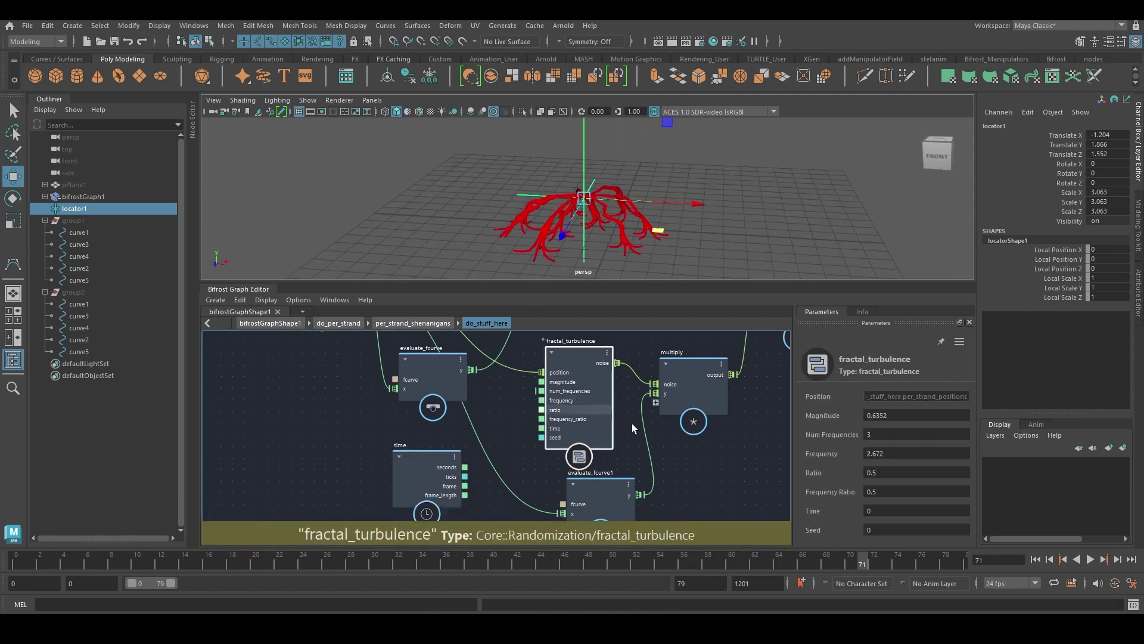
pyautogui.moveTo(846, 417); pyautogui.dragTo(738, 436)
pyautogui.keyDown('alt'); pyautogui.moveTo(718, 232); pyautogui.dragTo(676, 230); pyautogui.keyUp('alt')
pyautogui.press('q')
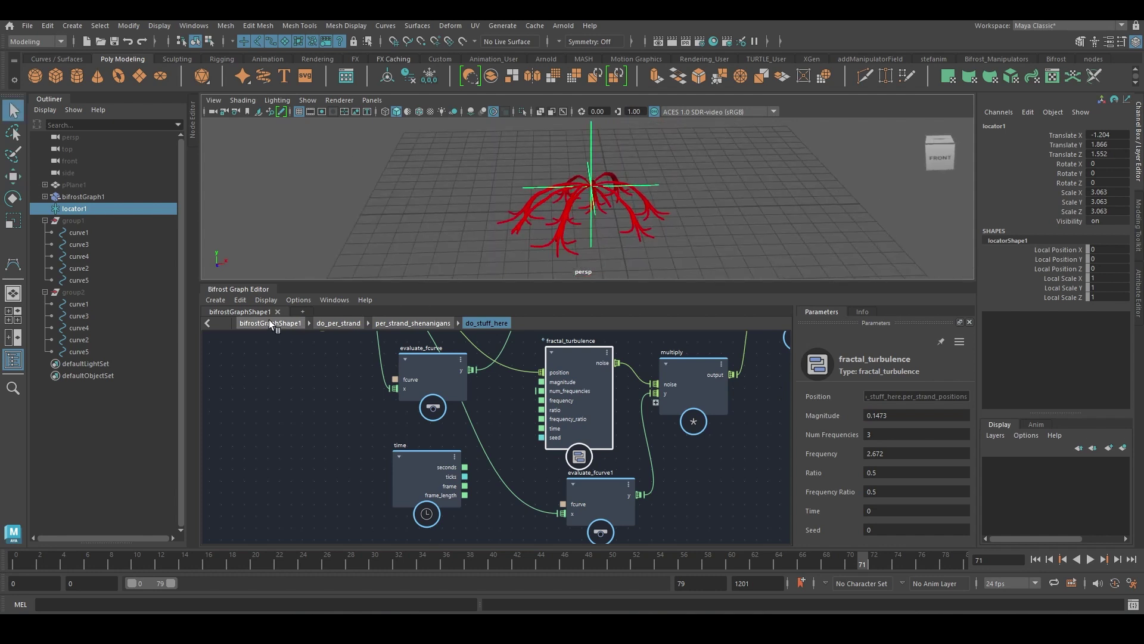
# Return to the top-level bifrostGraphShape1 graph, pause it, and disconnect and space out the strand nodes after trim_strands
pyautogui.click(270, 322)
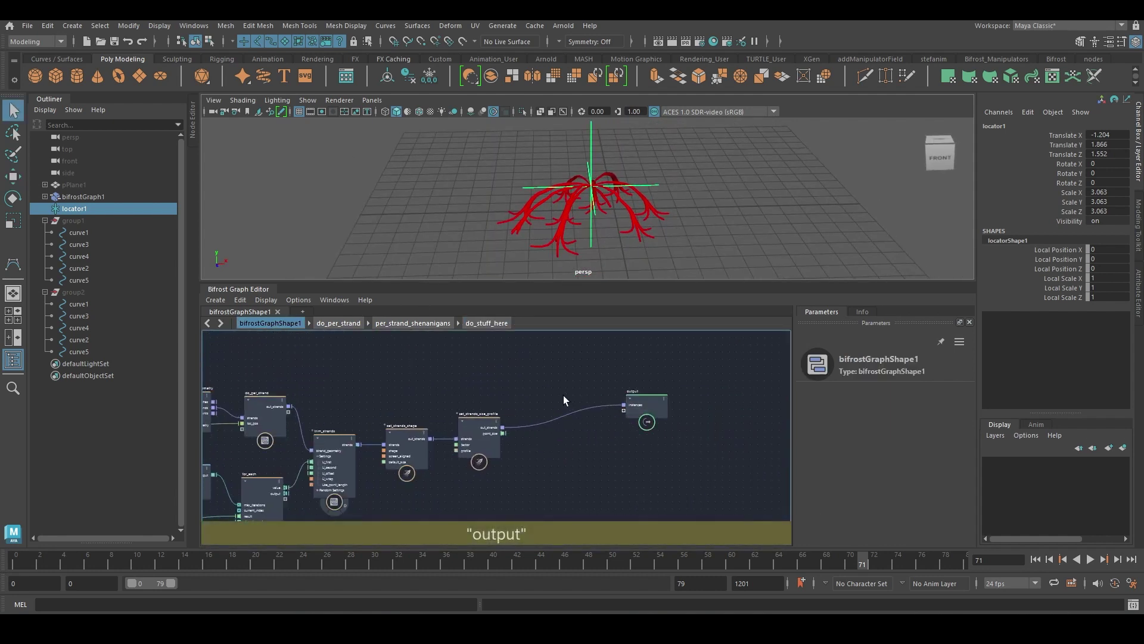
pyautogui.press('p')
pyautogui.moveTo(474, 438); pyautogui.dragTo(483, 522)
pyautogui.moveTo(408, 439)
pyautogui.mouseDown()
pyautogui.moveTo(414, 468)
pyautogui.moveTo(369, 468)
pyautogui.mouseUp()
pyautogui.keyDown('ctrl'); pyautogui.keyDown('alt'); pyautogui.keyDown('shift'); pyautogui.moveTo(504, 416); pyautogui.dragTo(586, 498); pyautogui.keyUp('shift'); pyautogui.keyUp('alt'); pyautogui.keyUp('ctrl')
# Add a create_braids_from_strands node after trim_strands and arrange the set_strands_shape and set_strands_size_profile nodes beyond it
pyautogui.press('Tab')
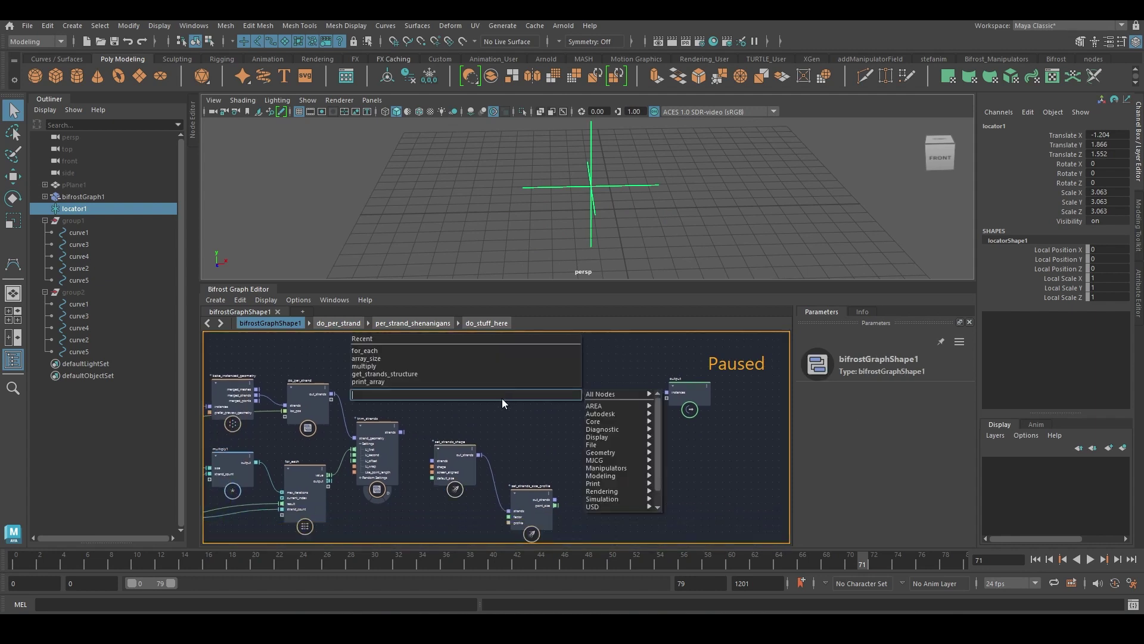
pyautogui.write('braid')
pyautogui.press('Return')
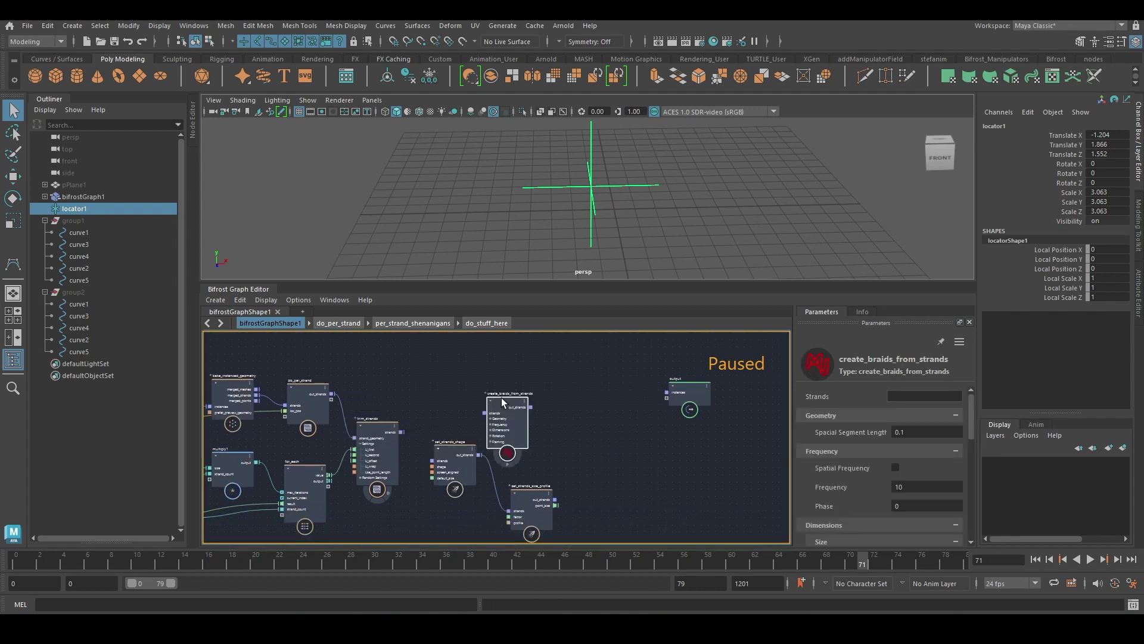
pyautogui.moveTo(502, 399); pyautogui.dragTo(449, 403)
pyautogui.moveTo(455, 475); pyautogui.dragTo(493, 502)
pyautogui.moveTo(536, 506); pyautogui.dragTo(613, 466)
pyautogui.moveTo(497, 484); pyautogui.dragTo(547, 444)
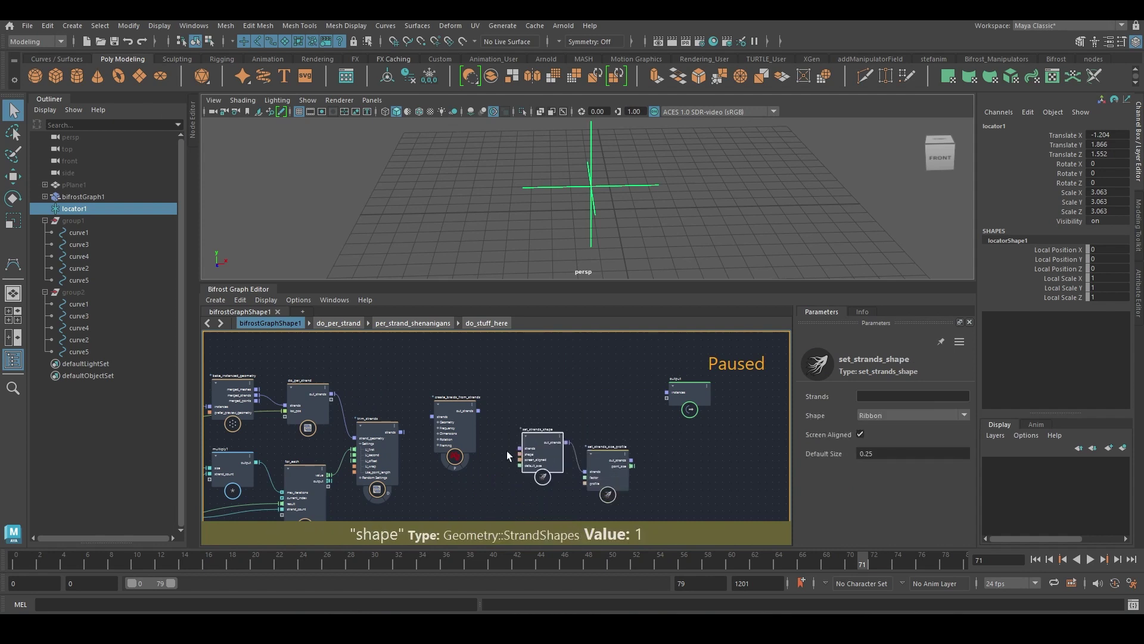
# Wire create_braids_from_strands between trim_strands and set_strands_shape, connect set_strands_size_profile's out_strands to the output, and resume the graph
pyautogui.scroll(3, 471, 412)
pyautogui.moveTo(360, 443); pyautogui.dragTo(411, 416)
pyautogui.moveTo(519, 415); pyautogui.dragTo(495, 413, button='middle')
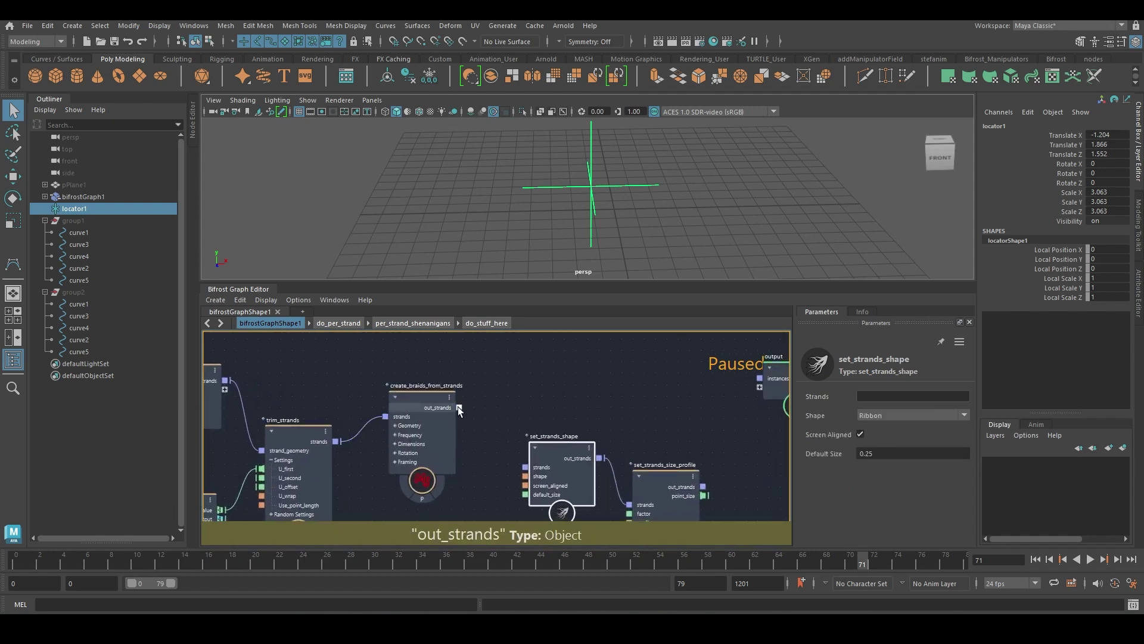
pyautogui.moveTo(459, 408); pyautogui.dragTo(541, 469)
pyautogui.moveTo(676, 491); pyautogui.dragTo(734, 392)
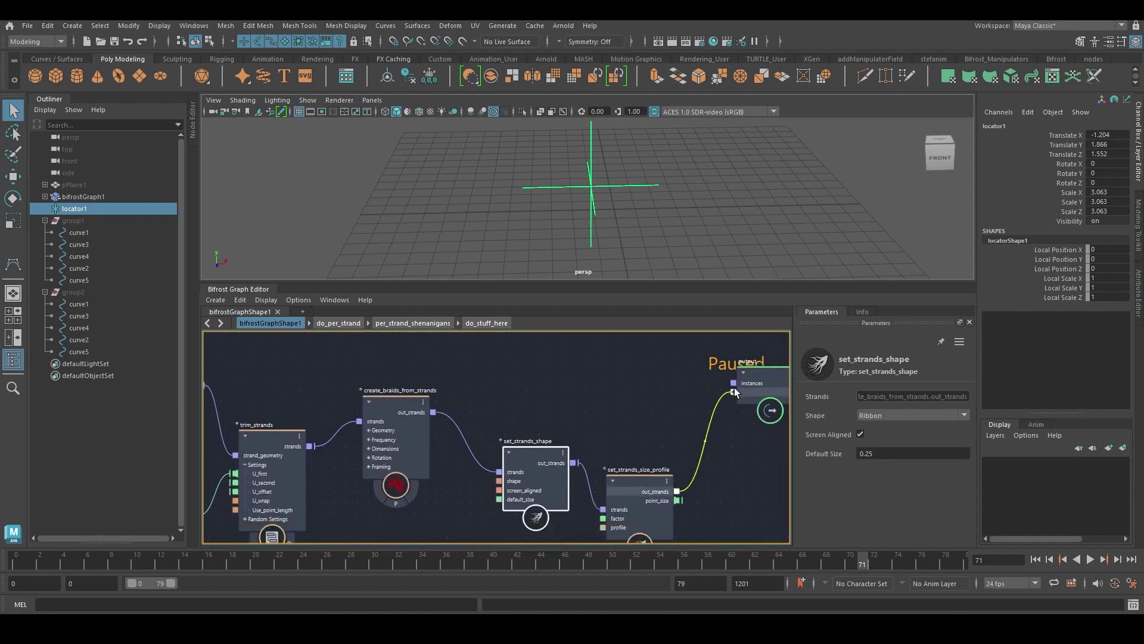
pyautogui.click(405, 445)
pyautogui.moveTo(613, 397); pyautogui.dragTo(558, 370, button='middle')
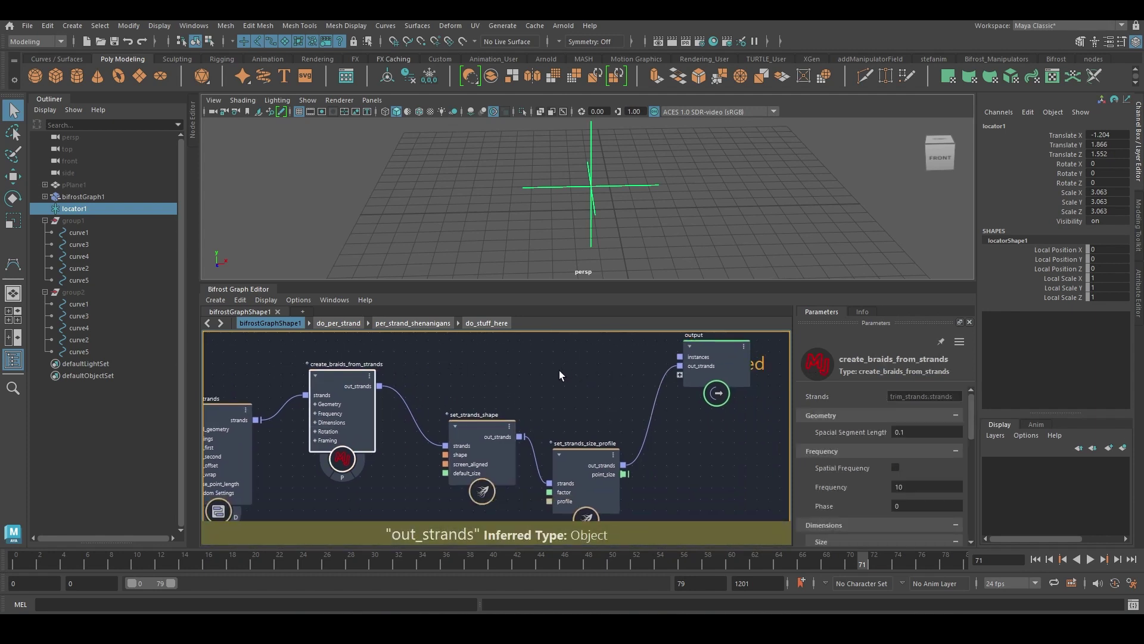
pyautogui.click(555, 371)
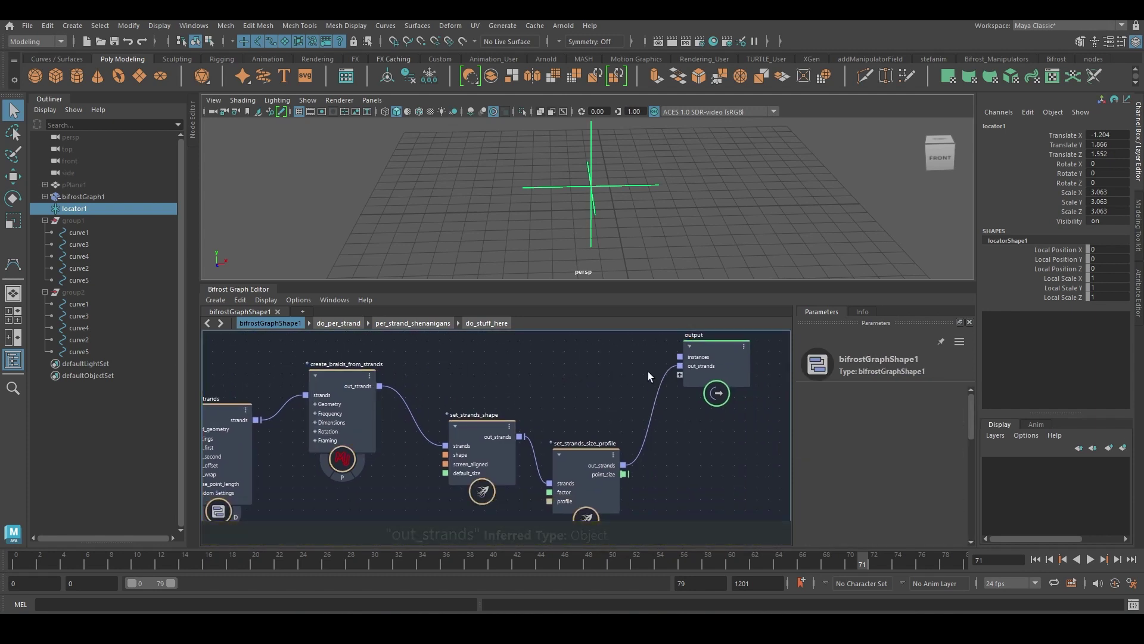
# Set the set_strands_size_profile Factor to about 0.04287 and the create_braids_from_strands Size to about 2.467
pyautogui.keyDown('alt'); pyautogui.moveTo(623, 191); pyautogui.dragTo(766, 275, button='right'); pyautogui.keyUp('alt')
pyautogui.click(587, 465)
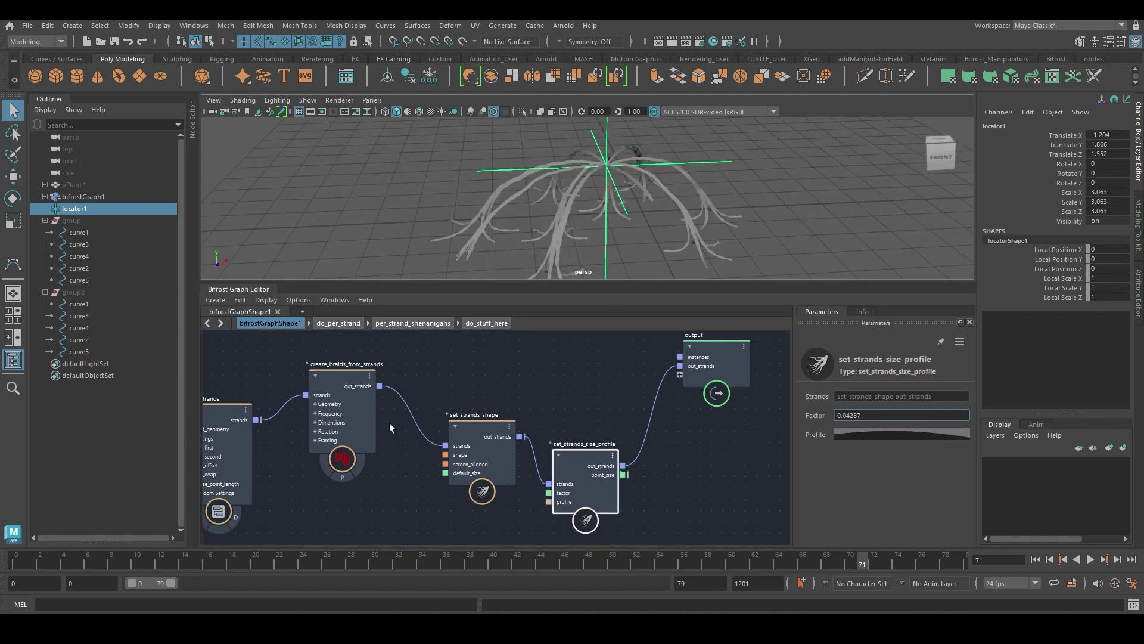
pyautogui.click(360, 426)
pyautogui.scroll(-2, 825, 493)
pyautogui.moveTo(833, 501); pyautogui.dragTo(893, 503)
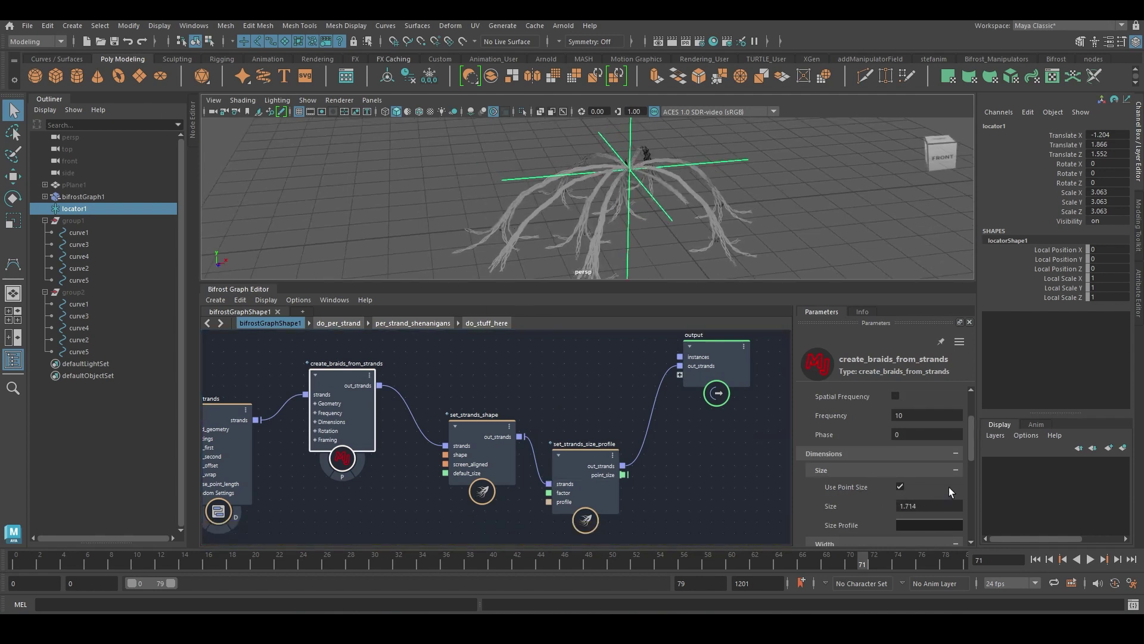
pyautogui.moveTo(858, 505); pyautogui.dragTo(882, 504)
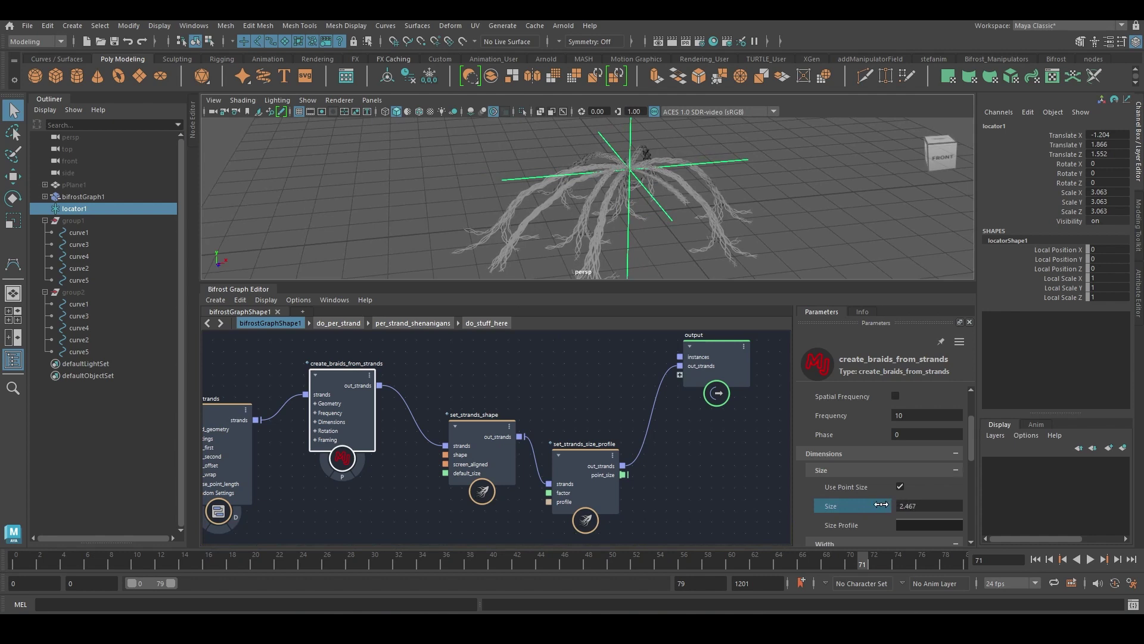
# Lower the first point of the set_strands_size_profile curve to about 0.05 and lengthen its tangent, leaving the end point as it was
pyautogui.click(610, 490)
pyautogui.click(884, 433)
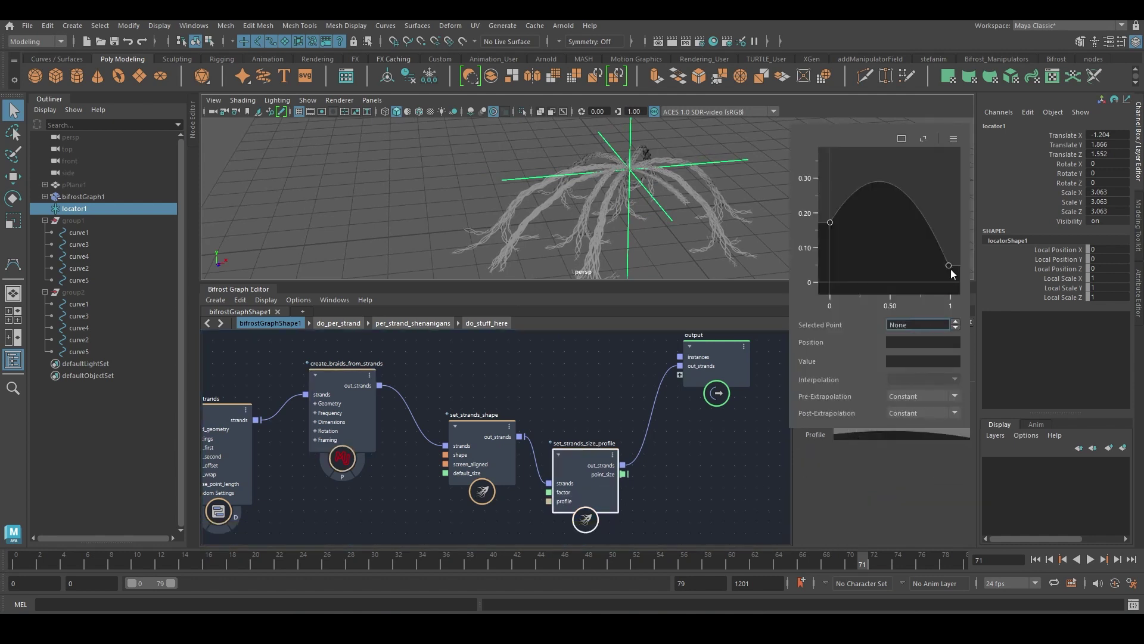
pyautogui.moveTo(950, 268); pyautogui.dragTo(945, 228)
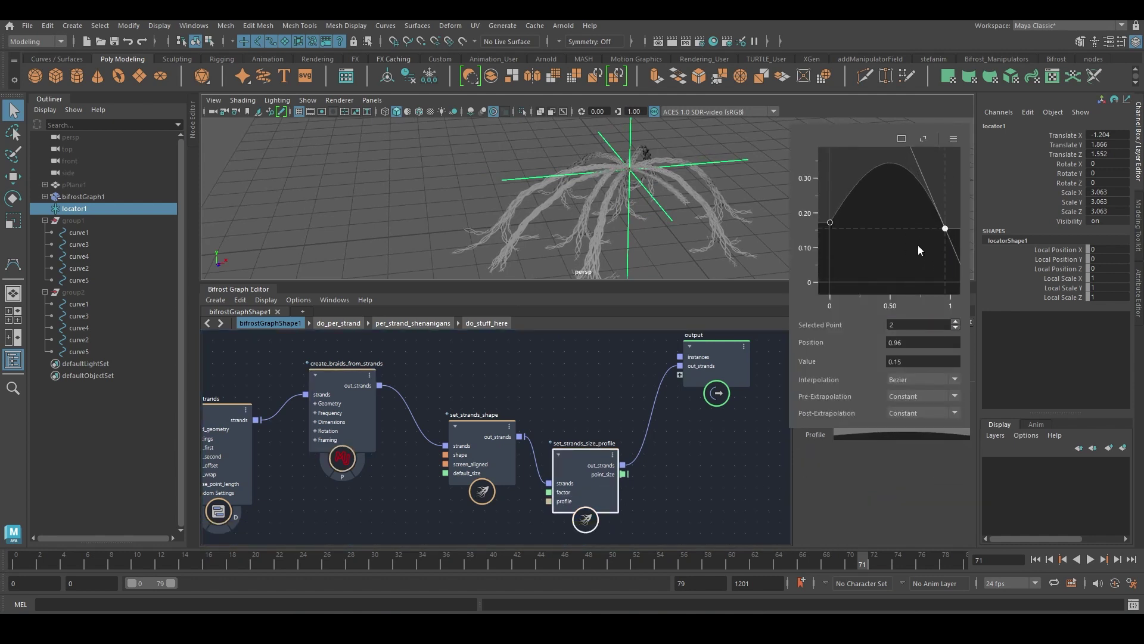
pyautogui.hotkey('ctrl', 'z')
pyautogui.moveTo(830, 222); pyautogui.dragTo(837, 268)
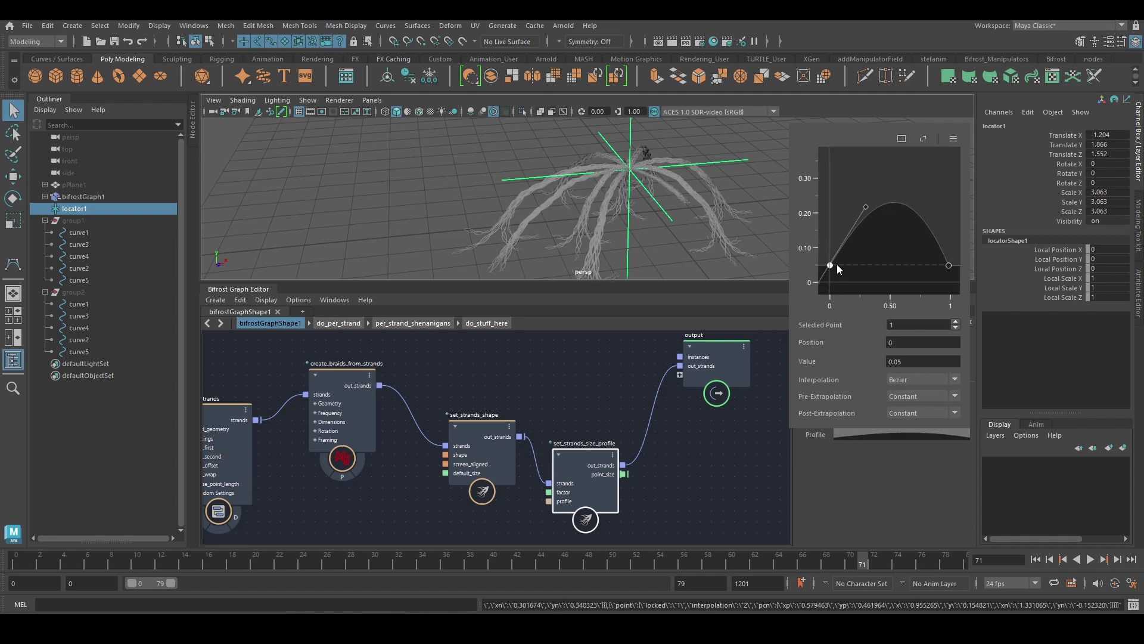
pyautogui.moveTo(867, 207)
pyautogui.mouseDown()
pyautogui.moveTo(874, 177)
pyautogui.moveTo(896, 193)
pyautogui.moveTo(885, 199)
pyautogui.mouseUp()
pyautogui.scroll(-1, 662, 226)
pyautogui.keyDown('alt'); pyautogui.moveTo(662, 227); pyautogui.dragTo(602, 187); pyautogui.keyUp('alt')
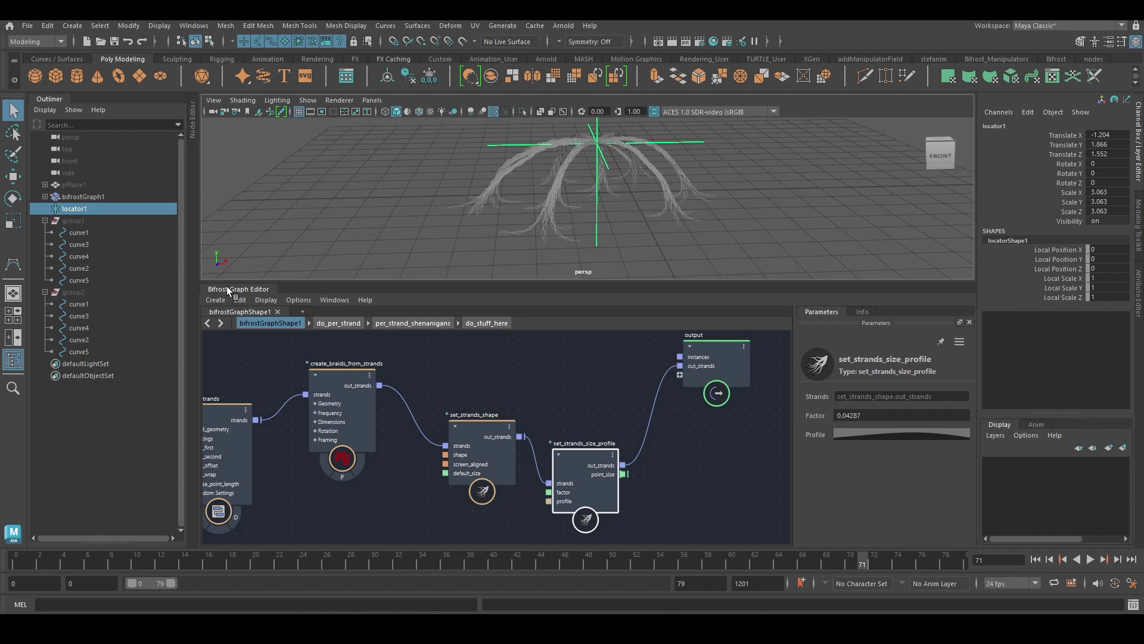
# Enlarge the viewport and move the locator to test how the braided strands follow it
pyautogui.moveTo(235, 283); pyautogui.dragTo(237, 333)
pyautogui.keyDown('alt'); pyautogui.moveTo(620, 213); pyautogui.dragTo(587, 215); pyautogui.keyUp('alt')
pyautogui.press('w')
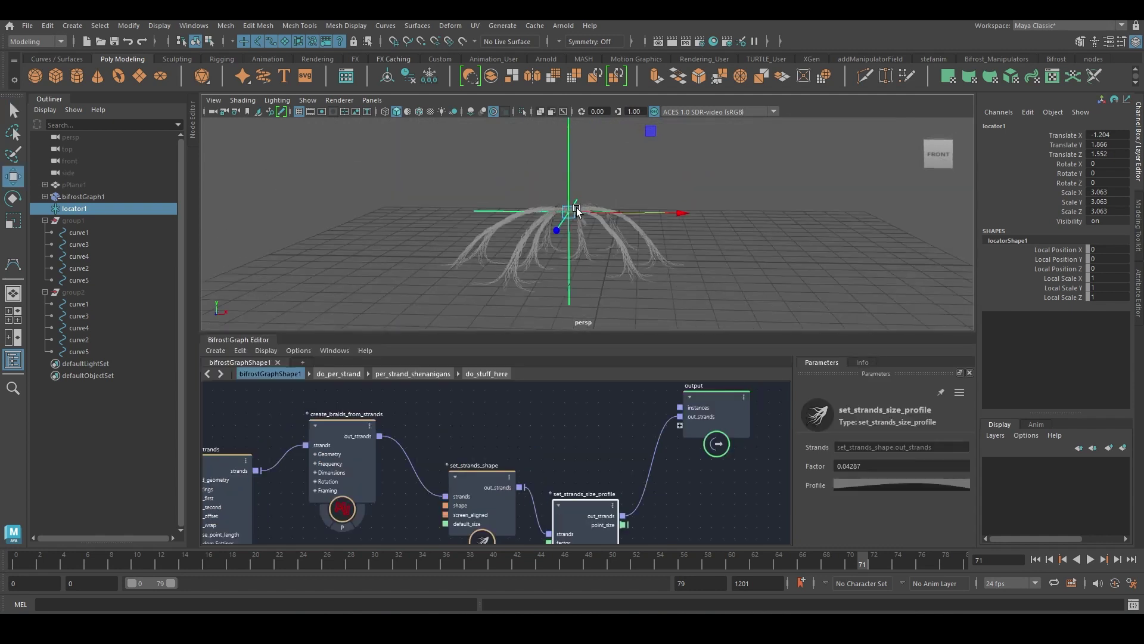
pyautogui.moveTo(577, 212)
pyautogui.mouseDown(button='middle')
pyautogui.moveTo(677, 169)
pyautogui.moveTo(924, 168)
pyautogui.moveTo(518, 146)
pyautogui.moveTo(399, 157)
pyautogui.moveTo(580, 209)
pyautogui.mouseUp(button='middle')
pyautogui.moveTo(581, 208); pyautogui.dragTo(655, 147)
pyautogui.keyDown('alt'); pyautogui.moveTo(659, 167); pyautogui.dragTo(546, 197); pyautogui.keyUp('alt')
# Show the hidden pPlane1 and soft-select a vertex near its centre, ready for rotating
pyautogui.click(77, 185)
pyautogui.hotkey('shift', 'h')
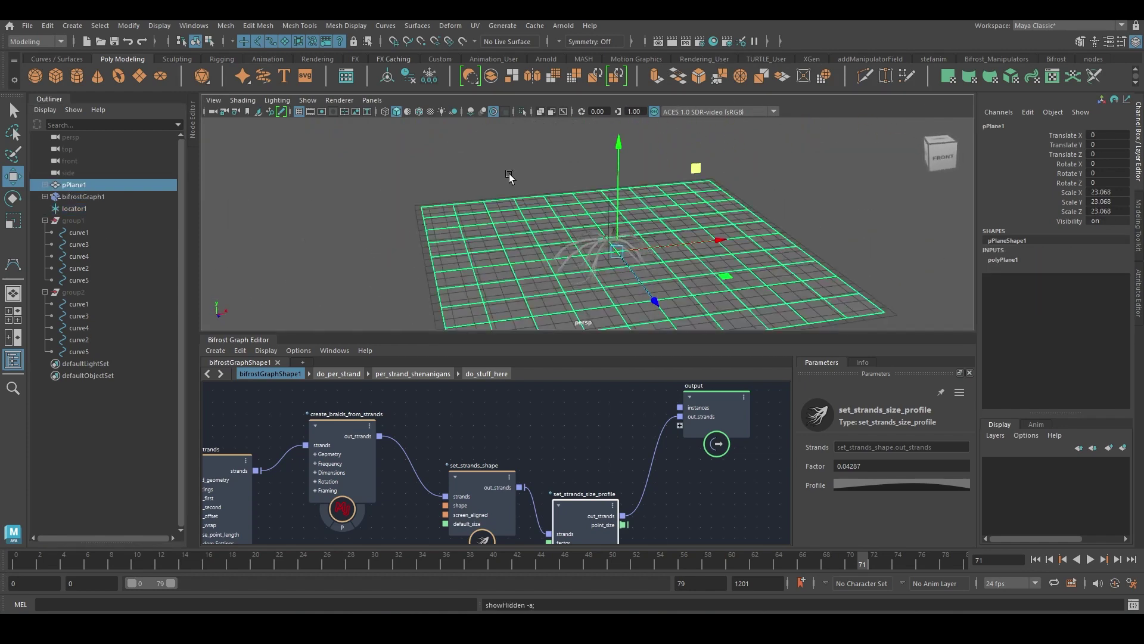
pyautogui.press('q')
pyautogui.moveTo(849, 234); pyautogui.dragTo(677, 249, button='right')
pyautogui.click(633, 256)
pyautogui.press('e')
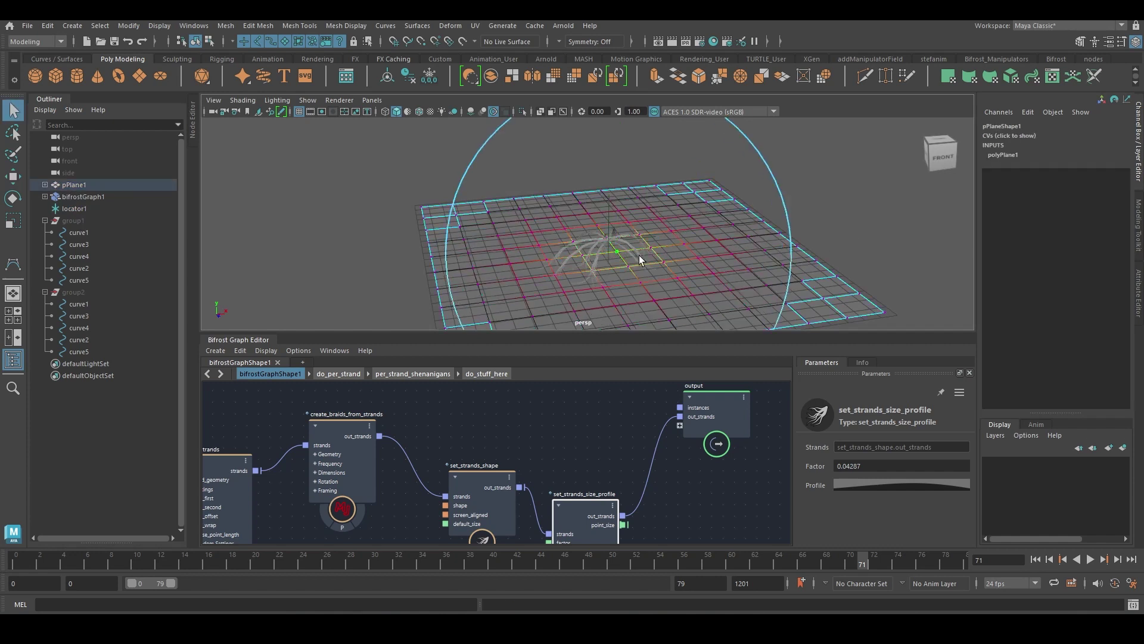